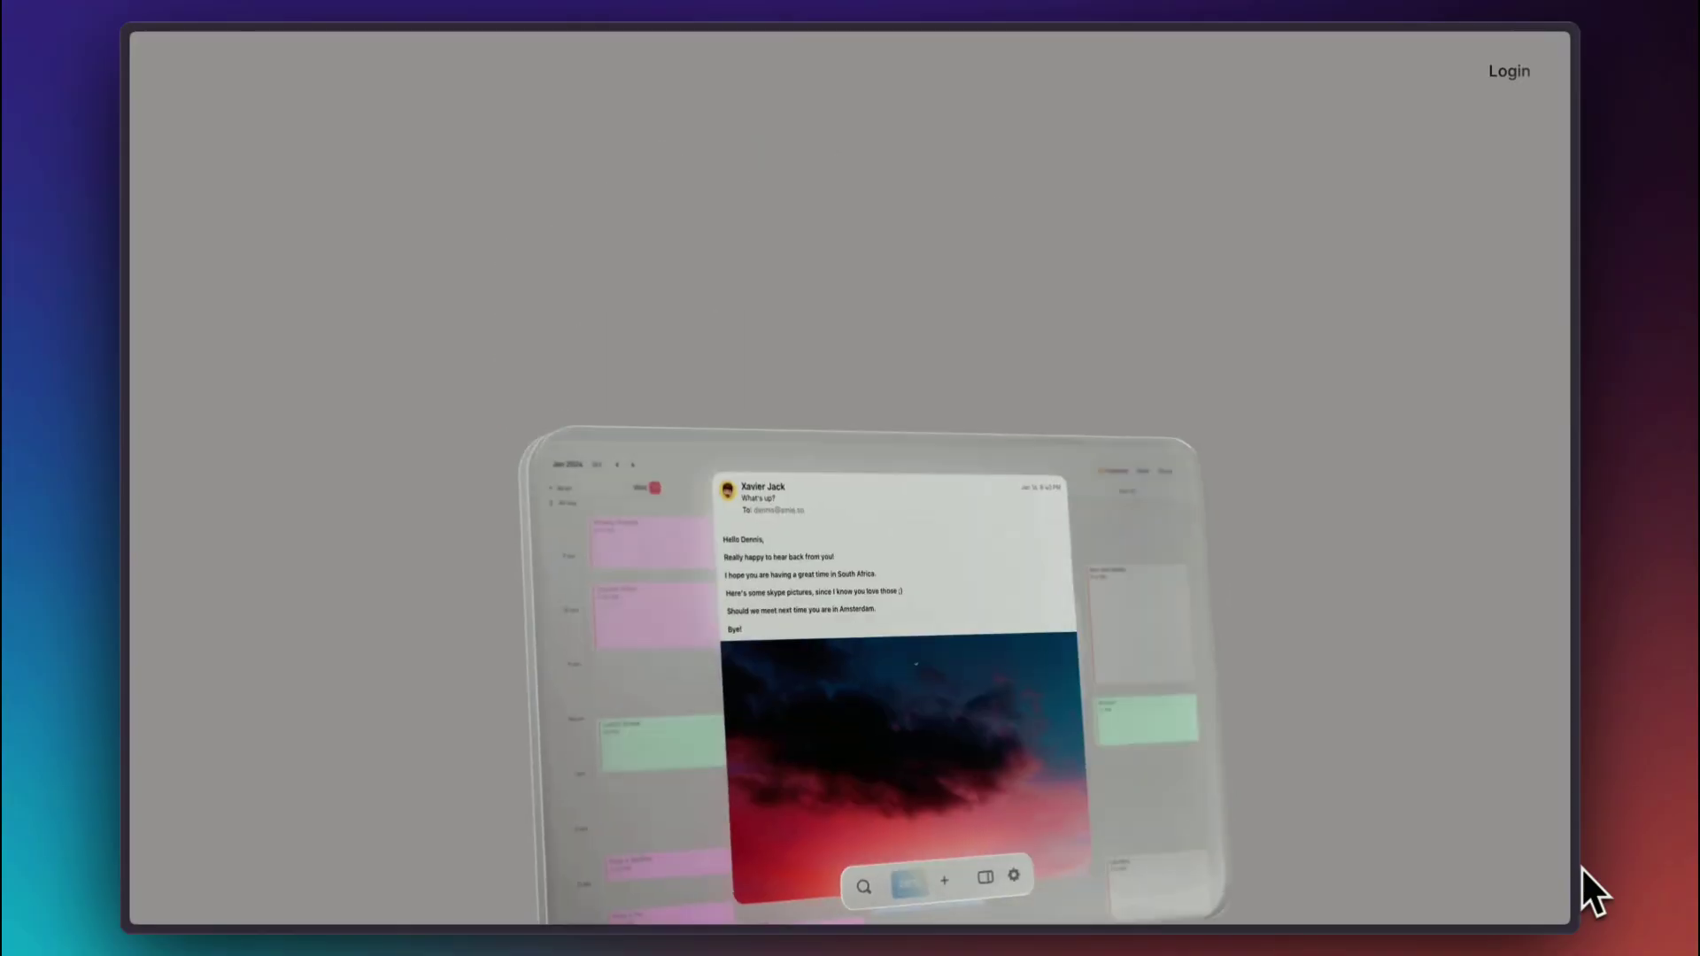
# Look through the Amie landing page, previewing the email and meeting cards and the sections on mobile email and calendar integration.
pyautogui.scroll(-10, 923, 822)
pyautogui.scroll(-8, 922, 821)
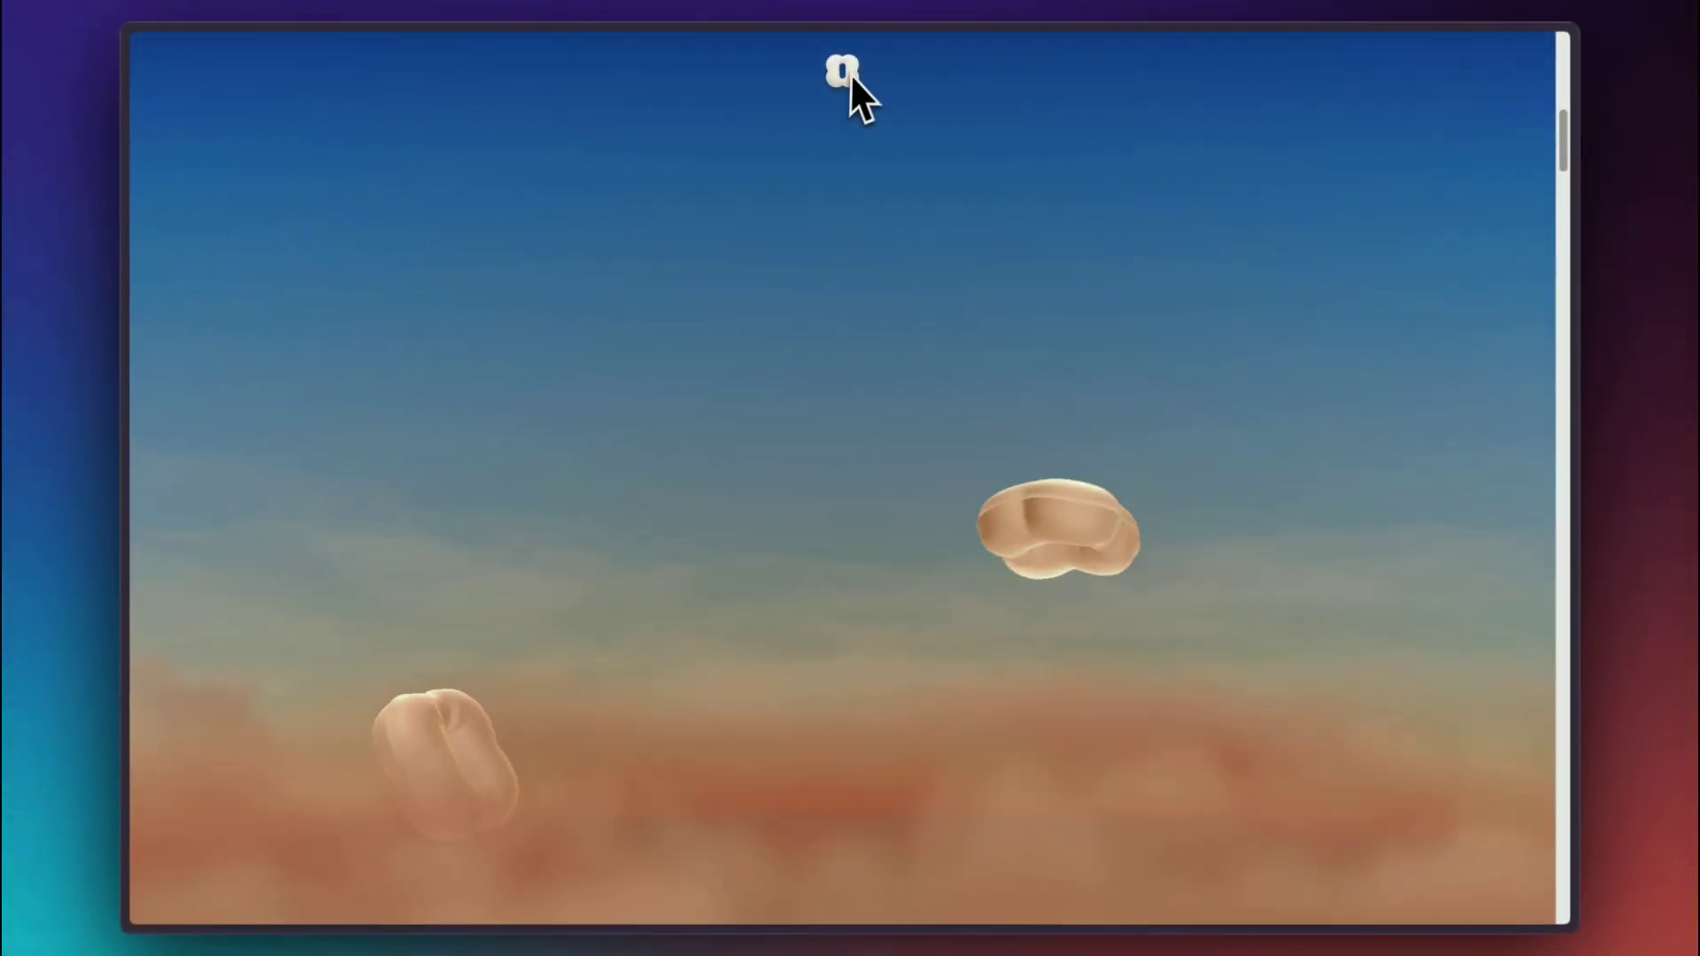
pyautogui.scroll(-5, 1059, 453)
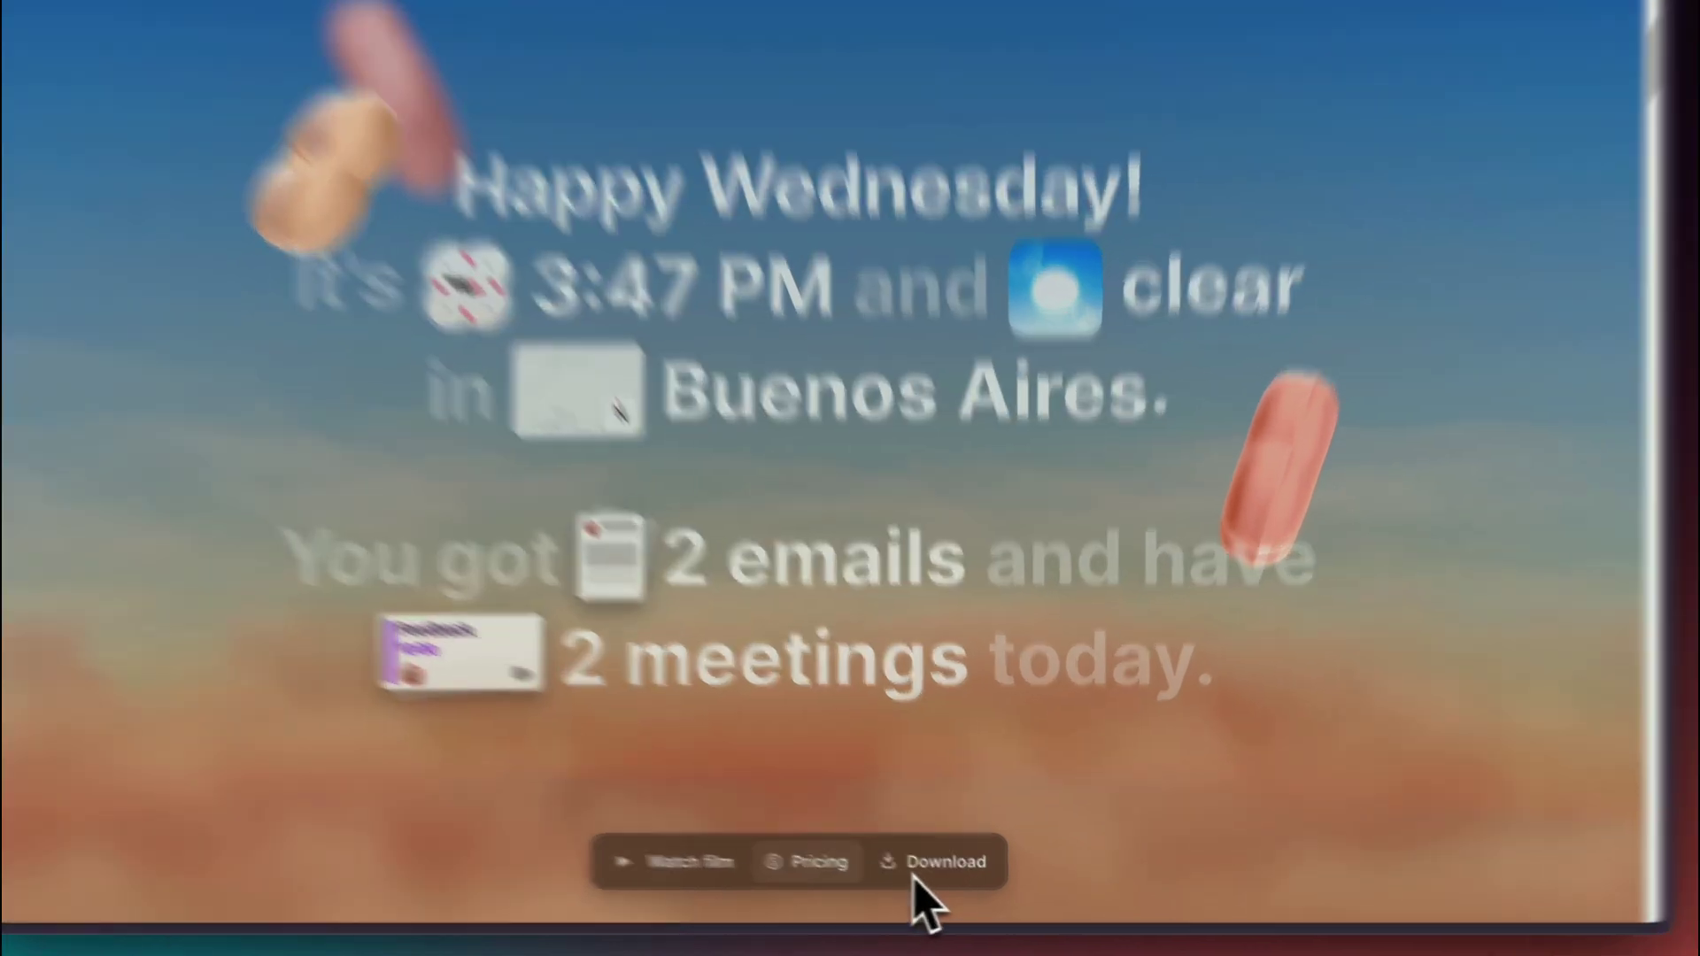
pyautogui.click(940, 873)
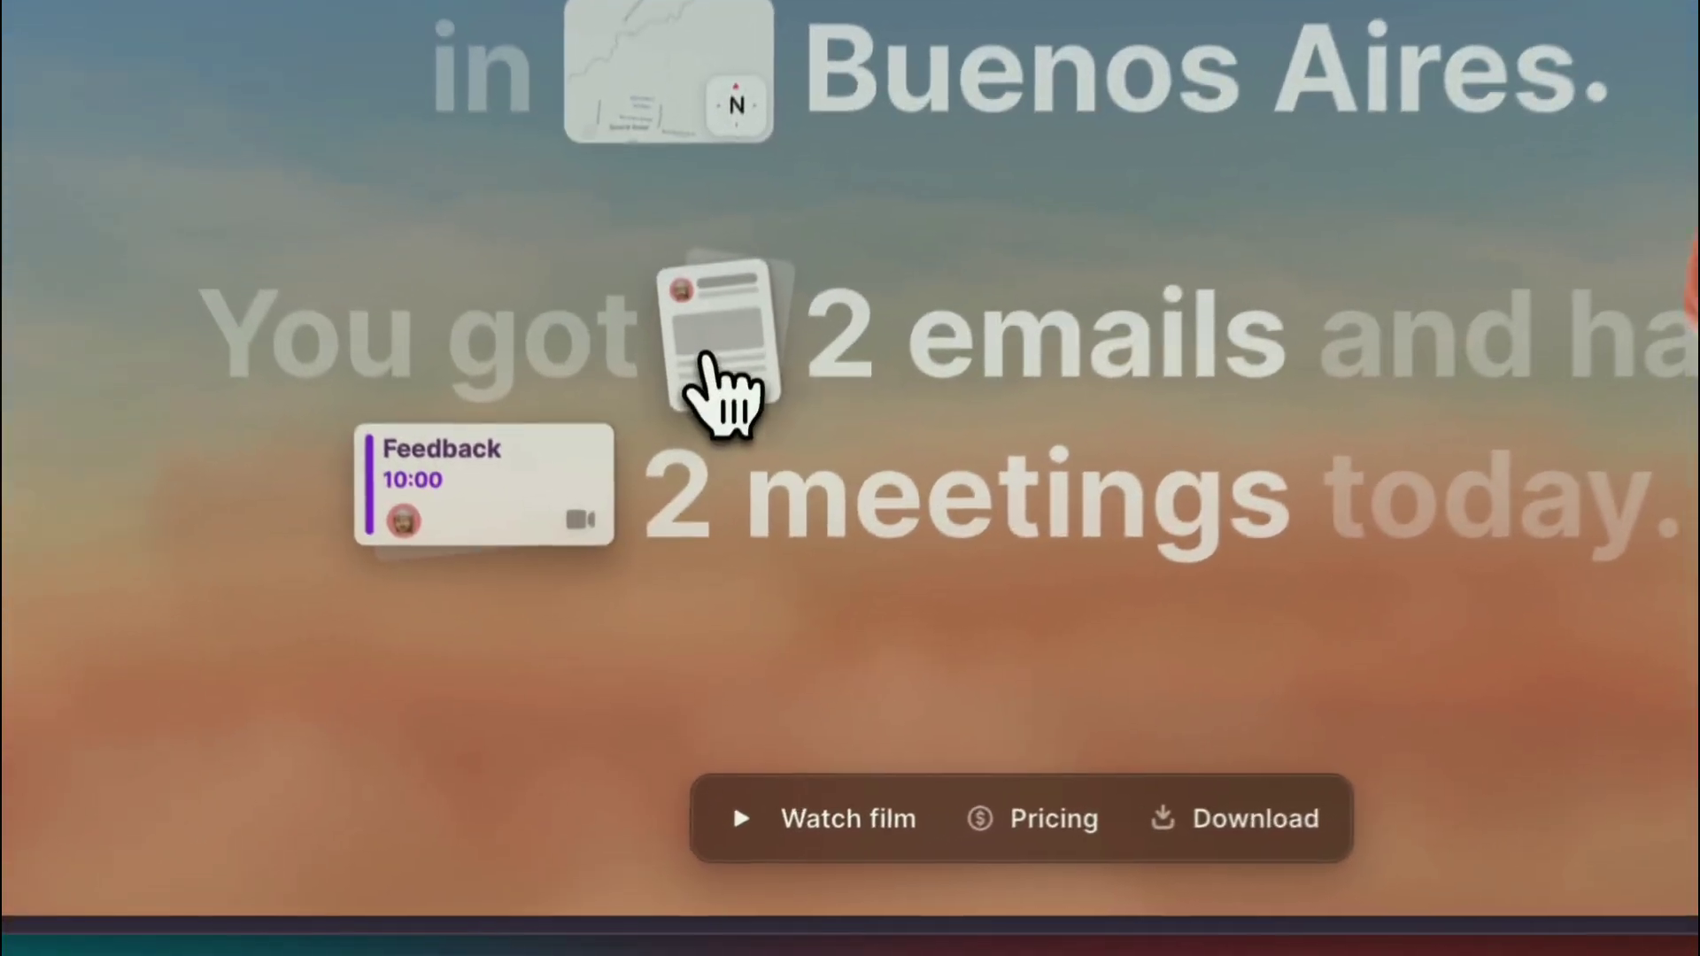
pyautogui.moveTo(155, 496)
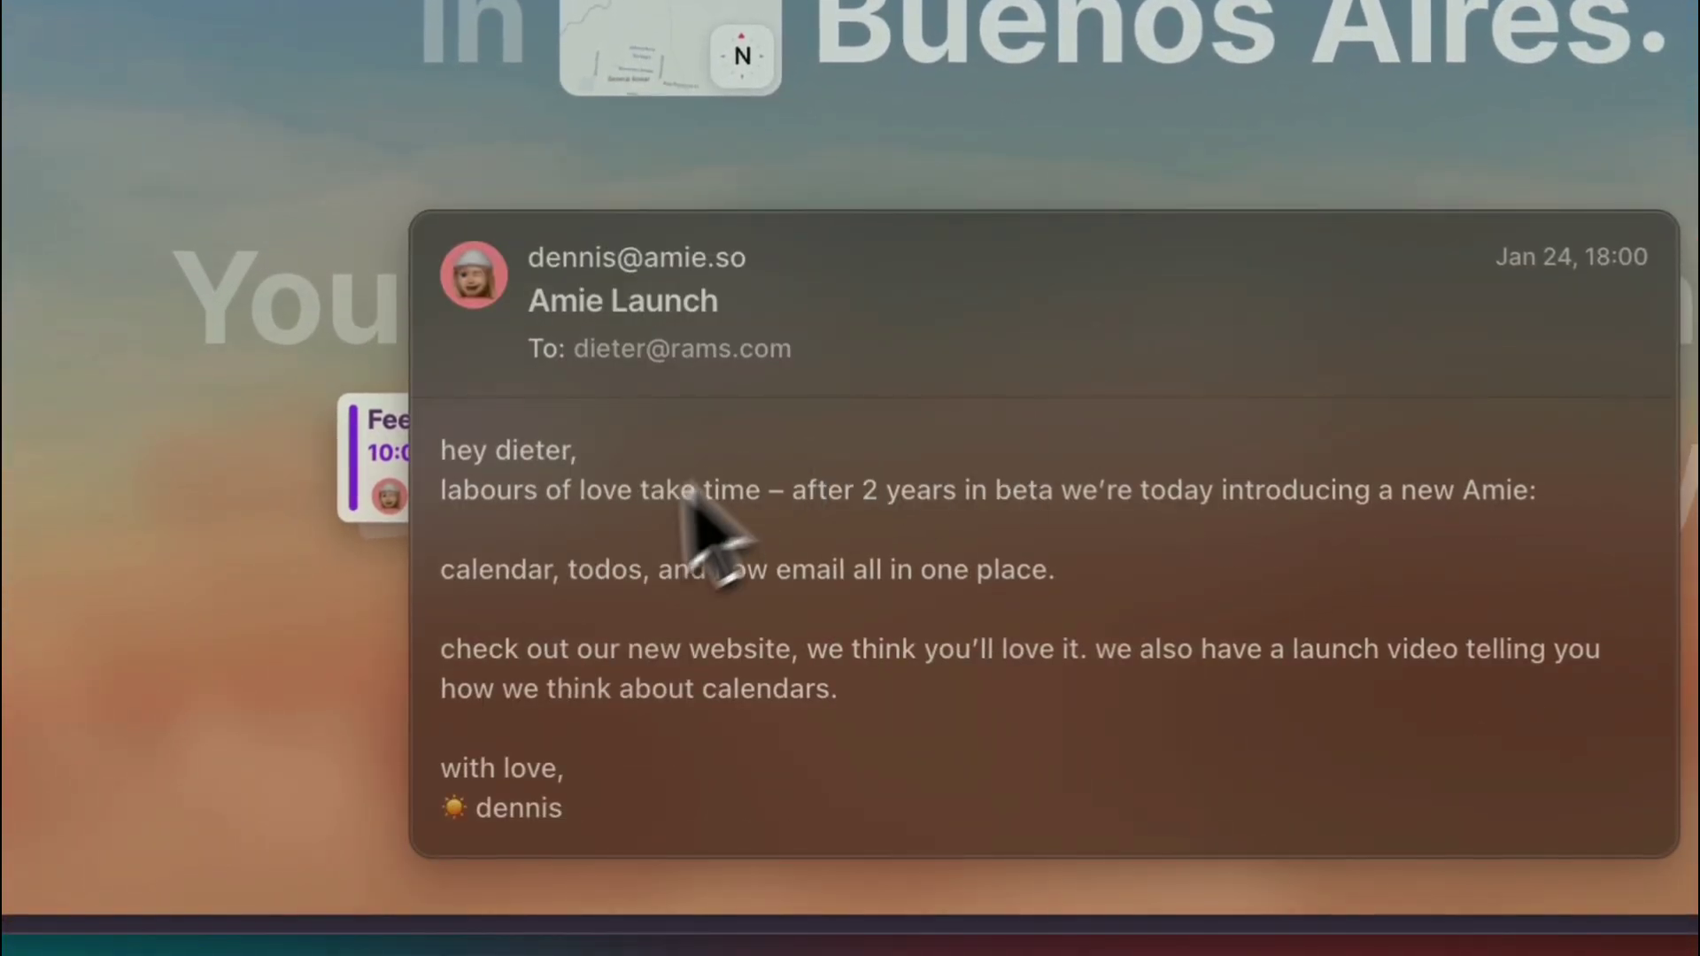
pyautogui.scroll(-2, 1120, 709)
pyautogui.moveTo(491, 390)
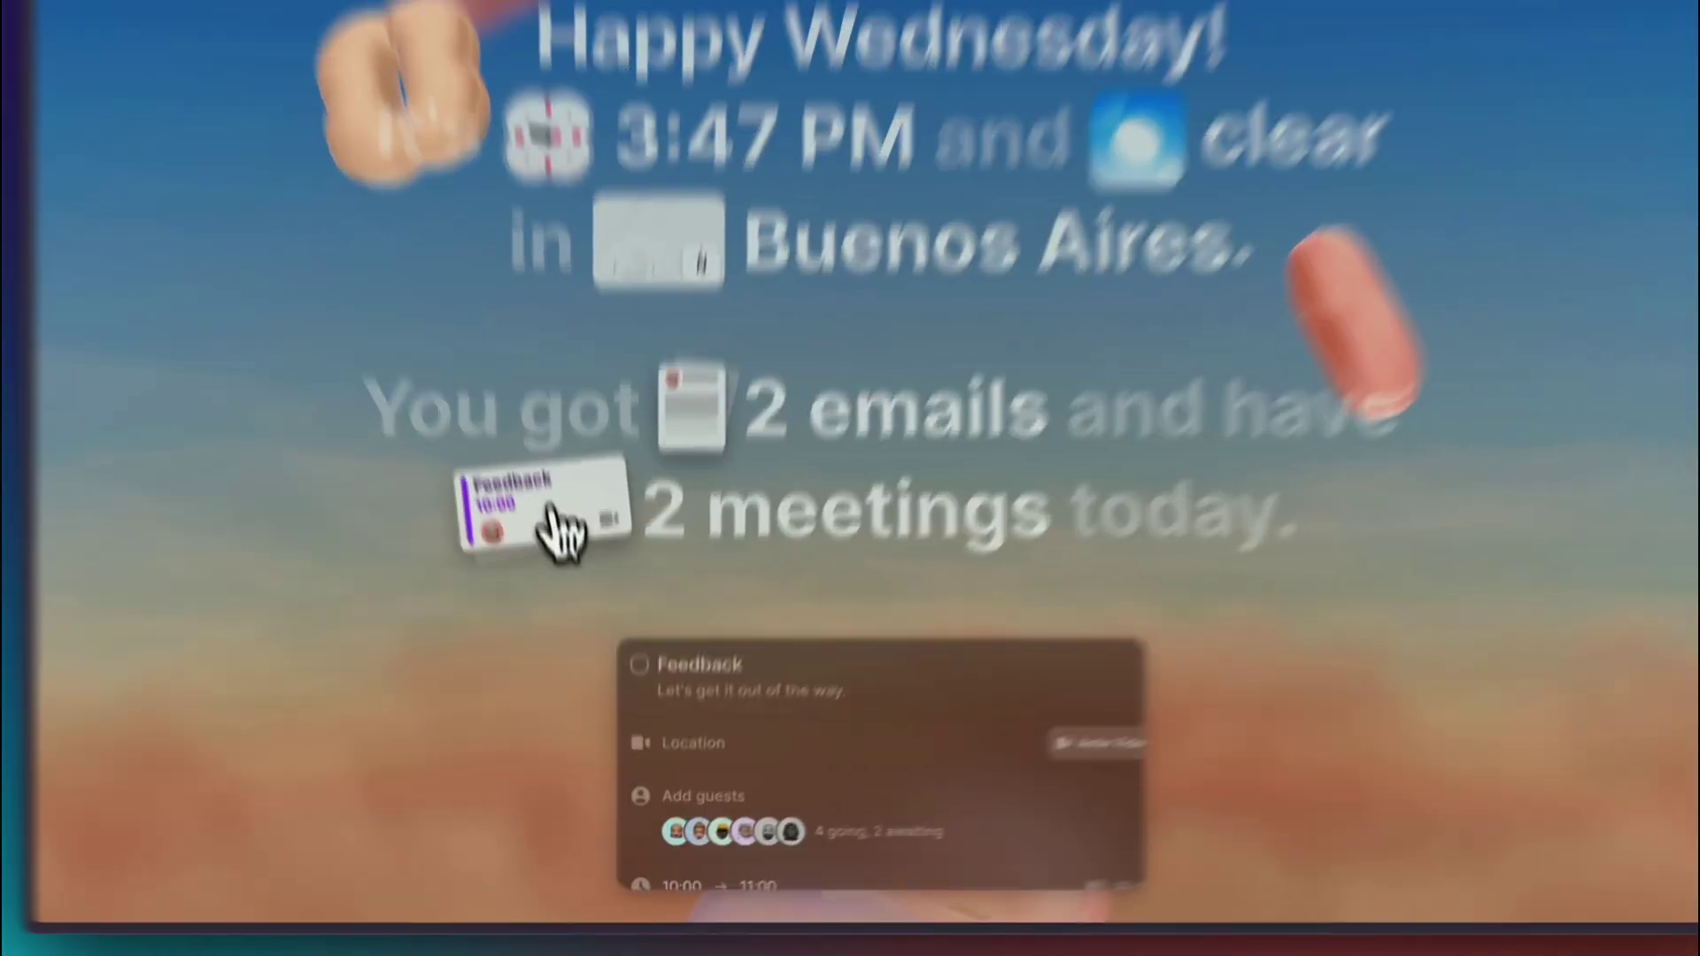
pyautogui.scroll(-5, 911, 607)
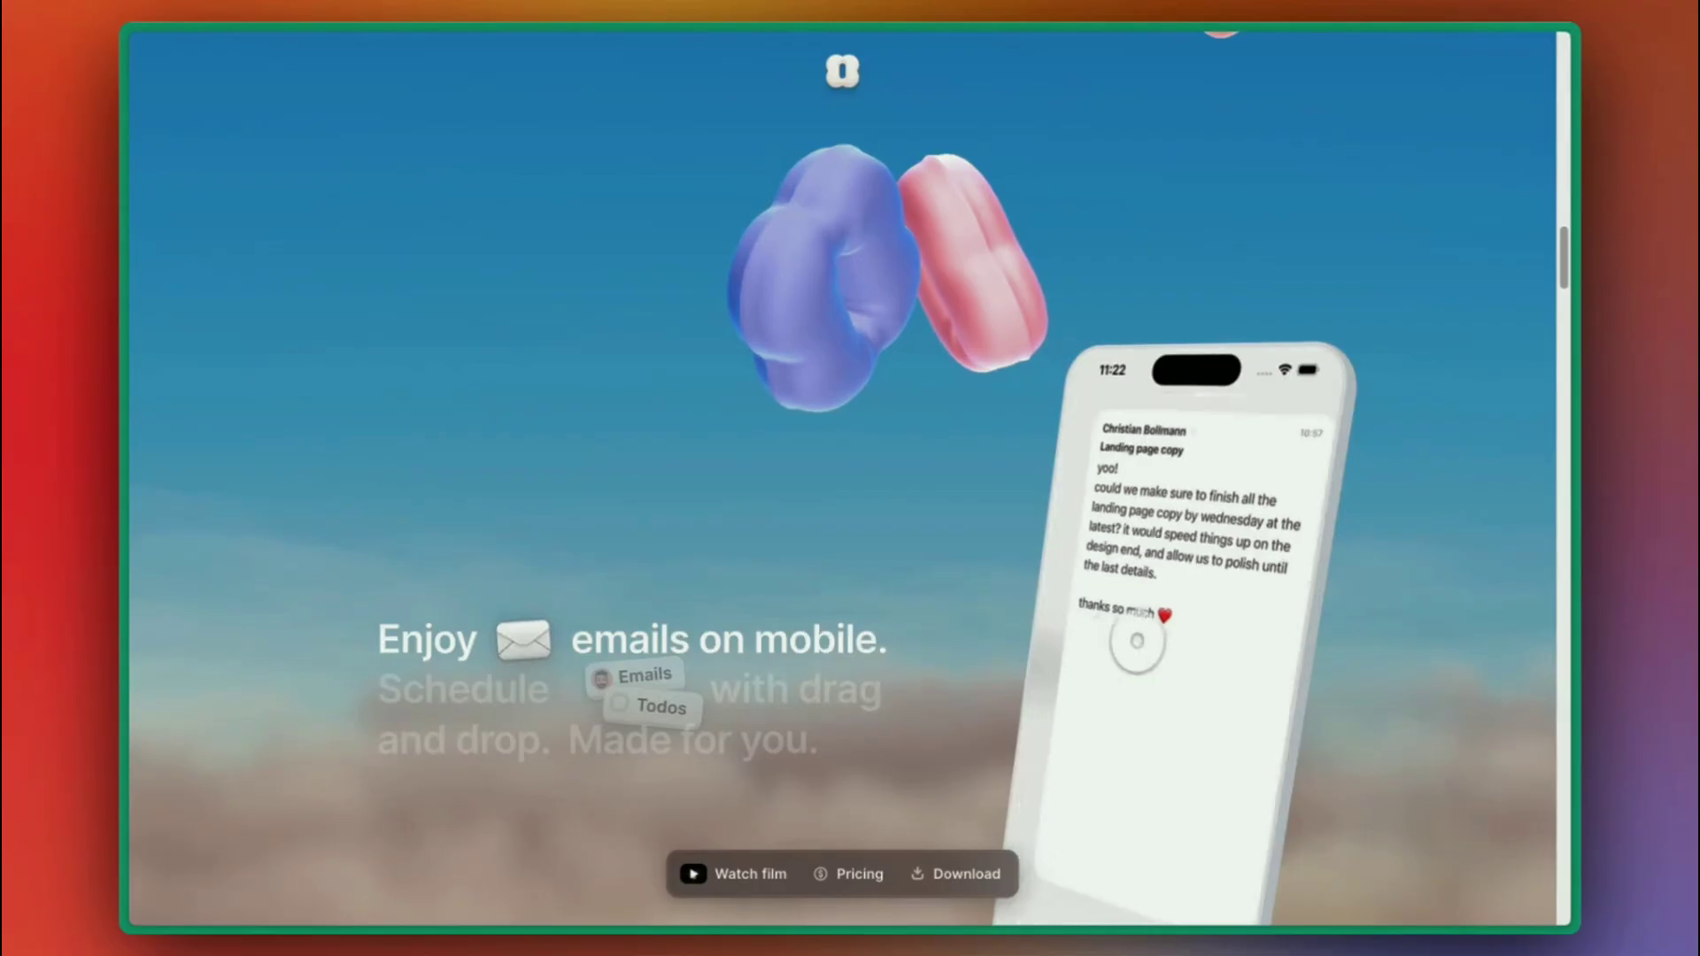
pyautogui.scroll(-5, 841, 478)
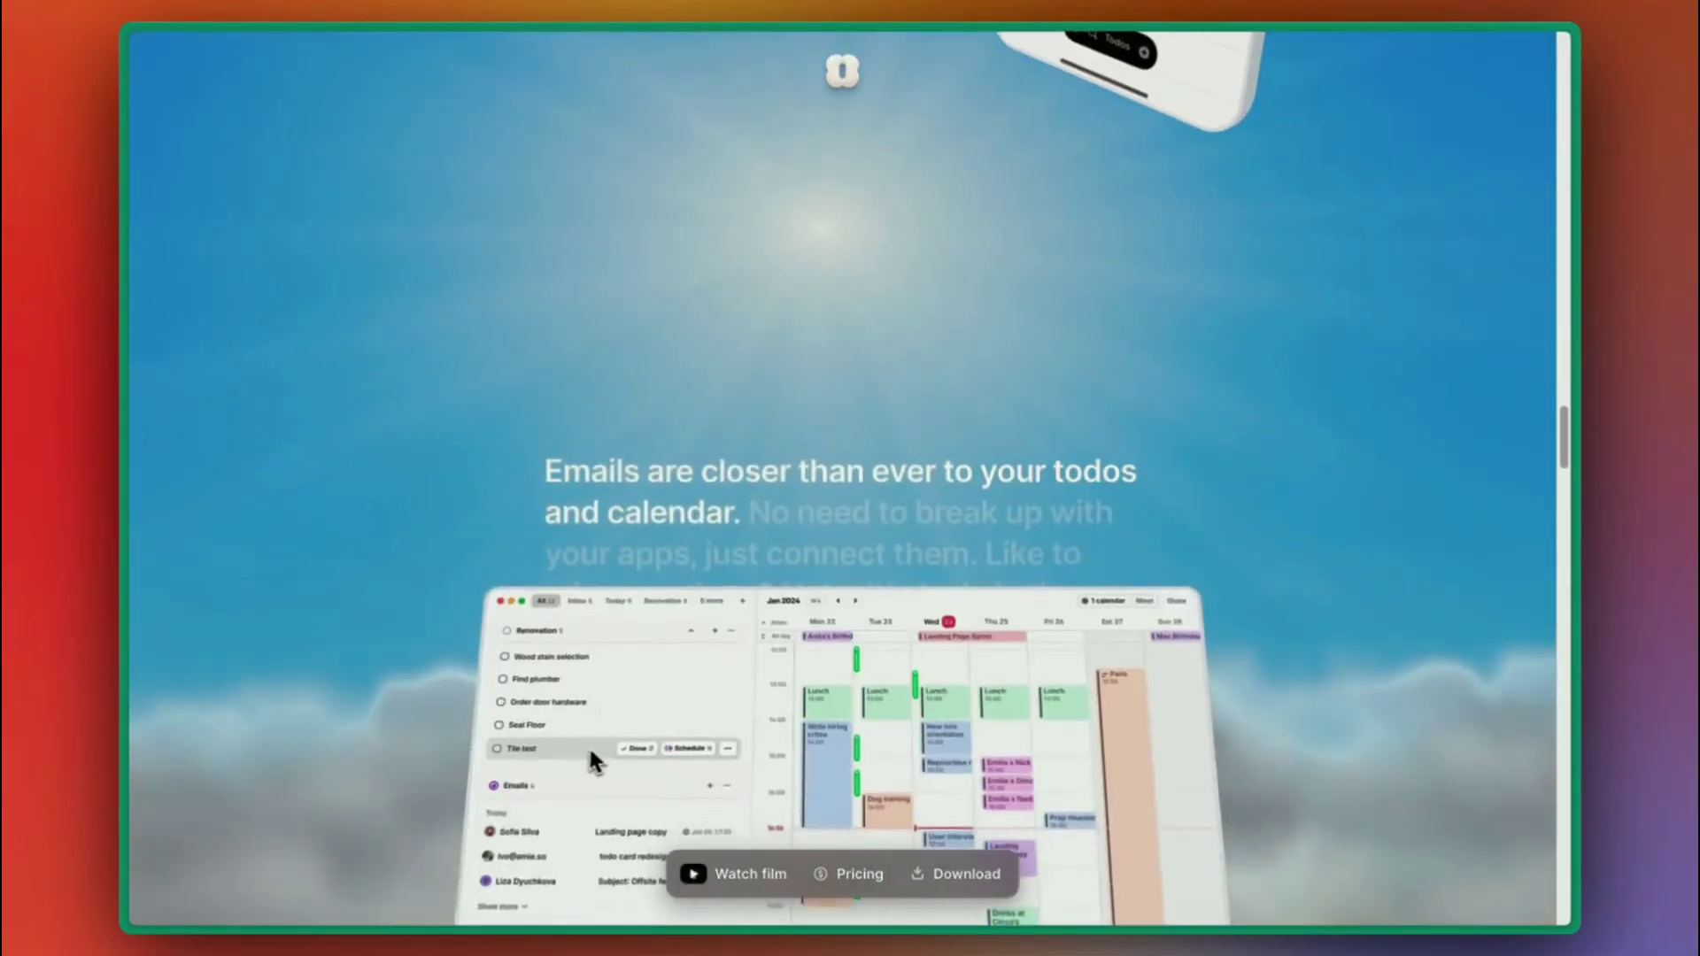
pyautogui.scroll(-2, 841, 478)
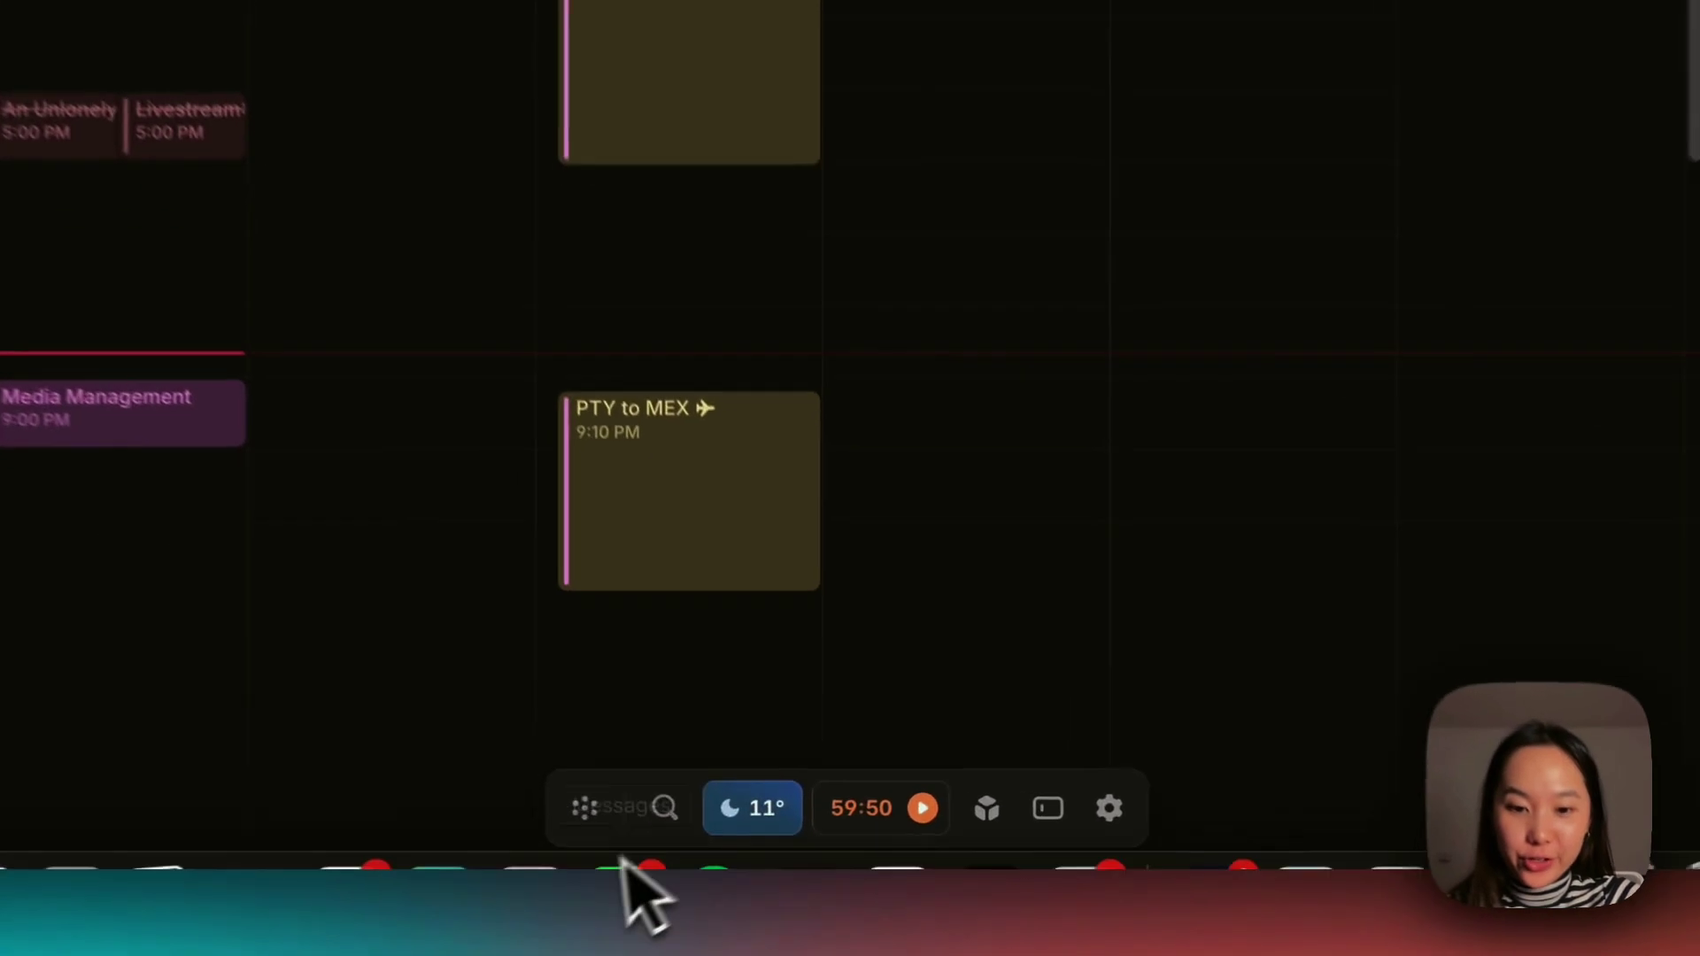
# Switch to the Amie desktop app, browse May and June 2024 in its date picker, and jump to June 29.
pyautogui.moveTo(817, 857)
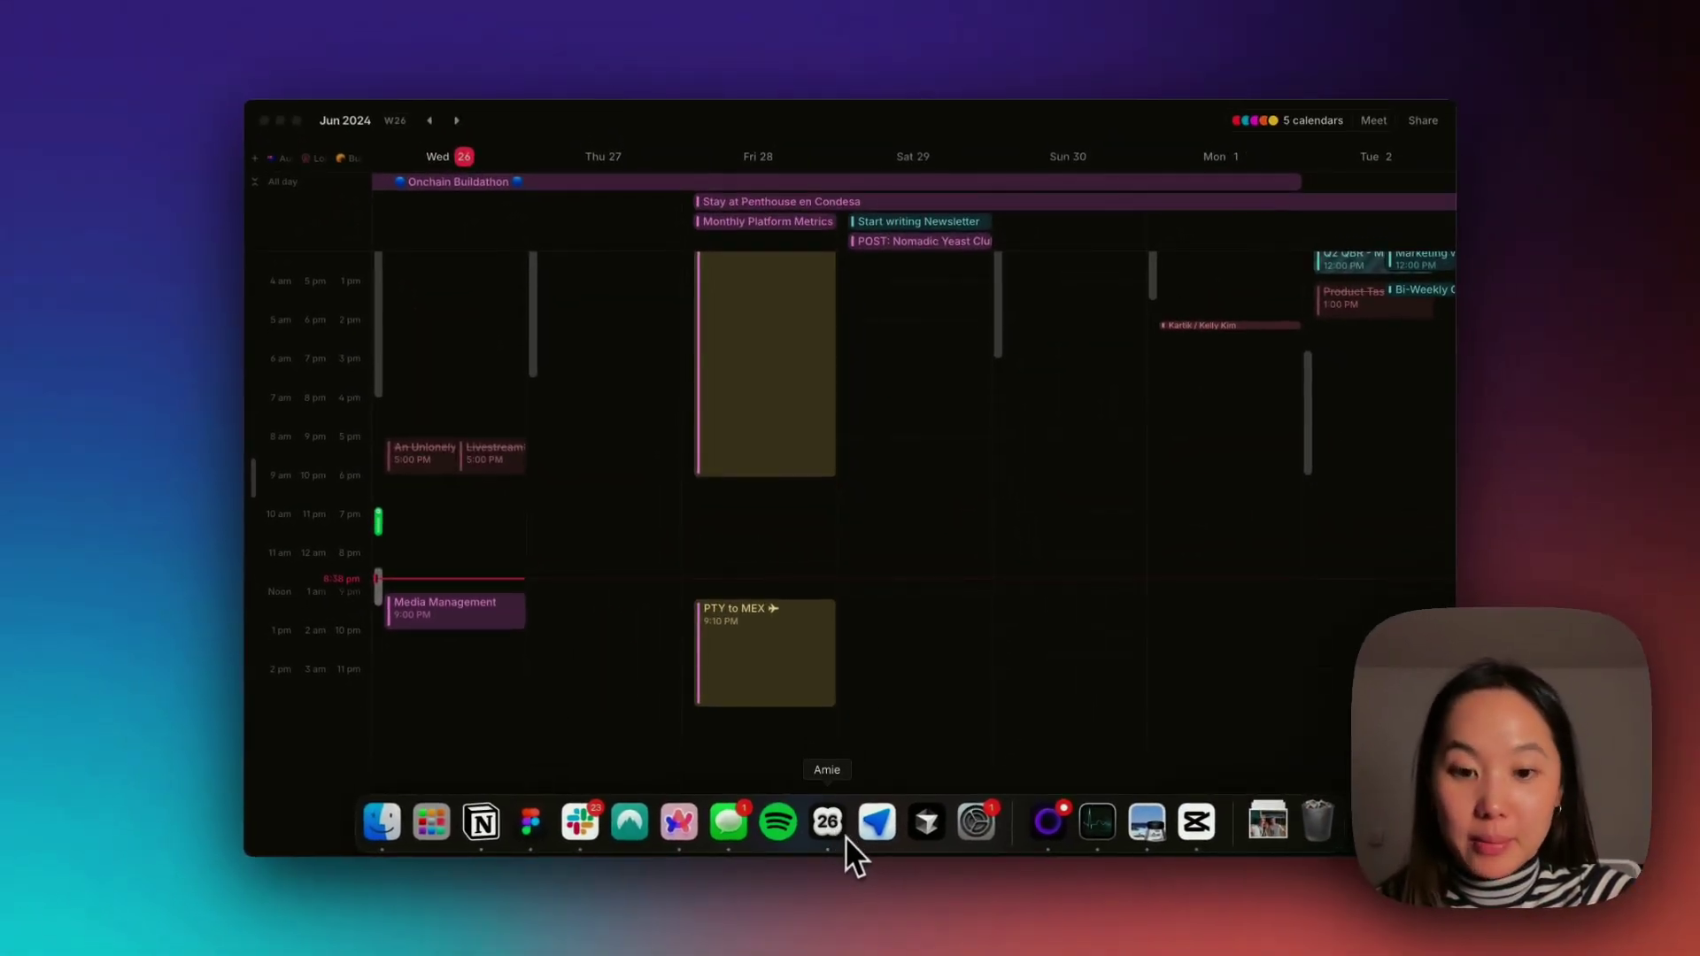
pyautogui.click(835, 831)
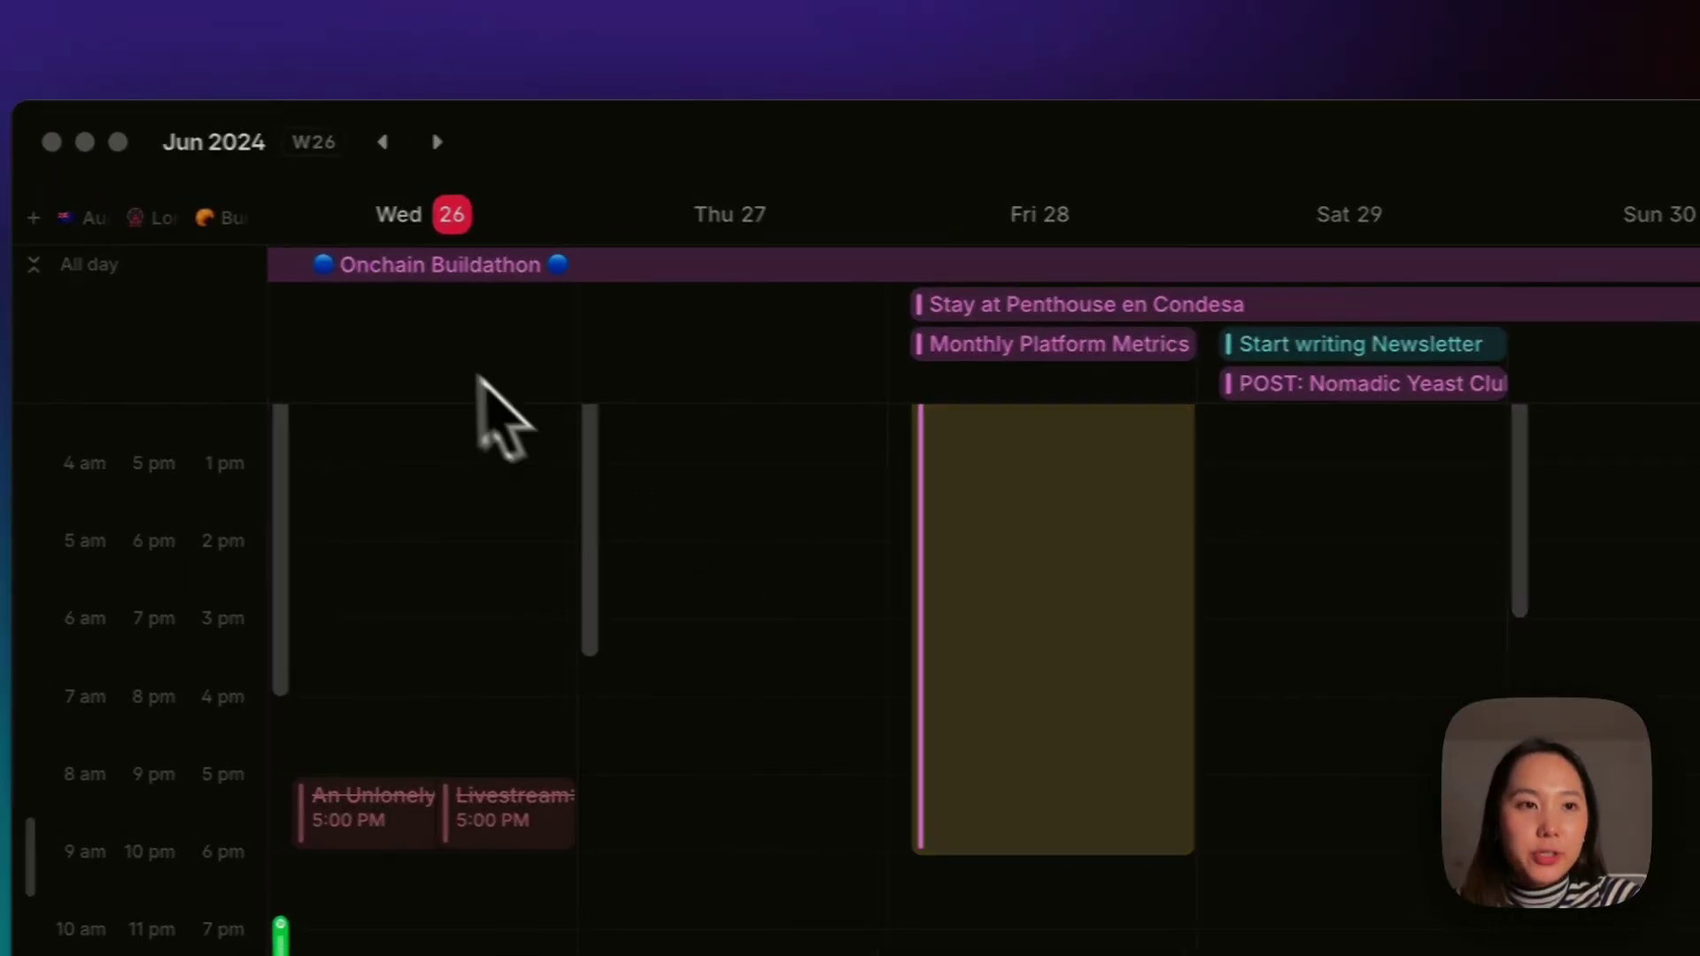
pyautogui.click(241, 152)
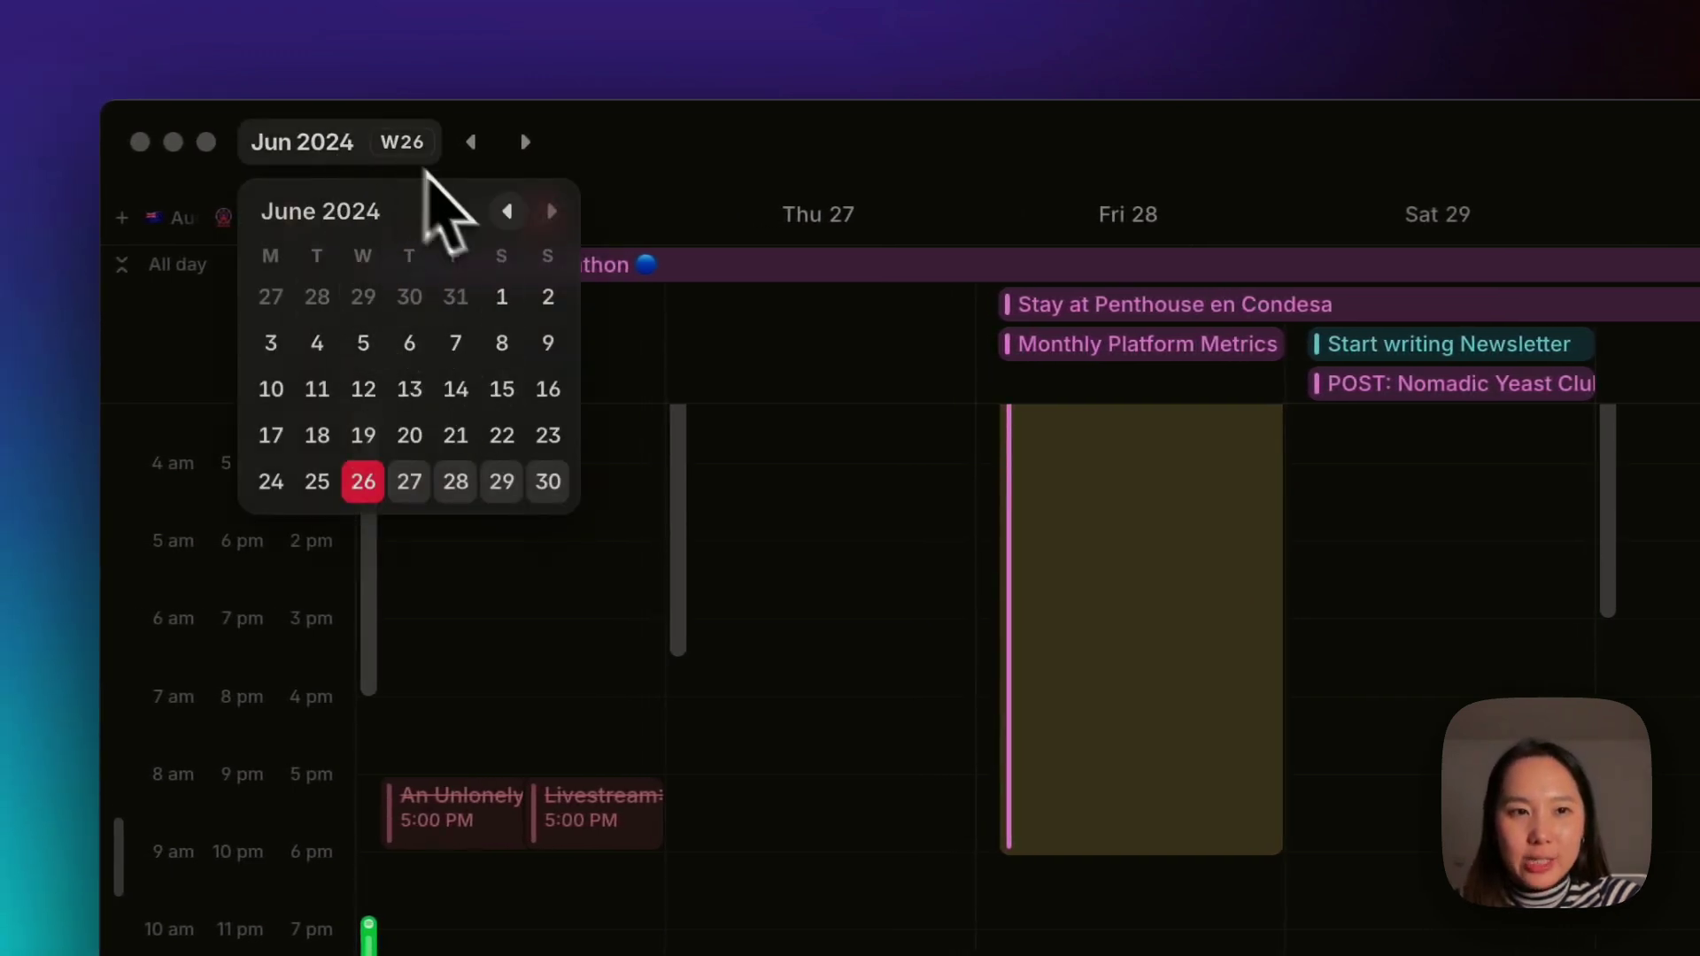
pyautogui.click(507, 211)
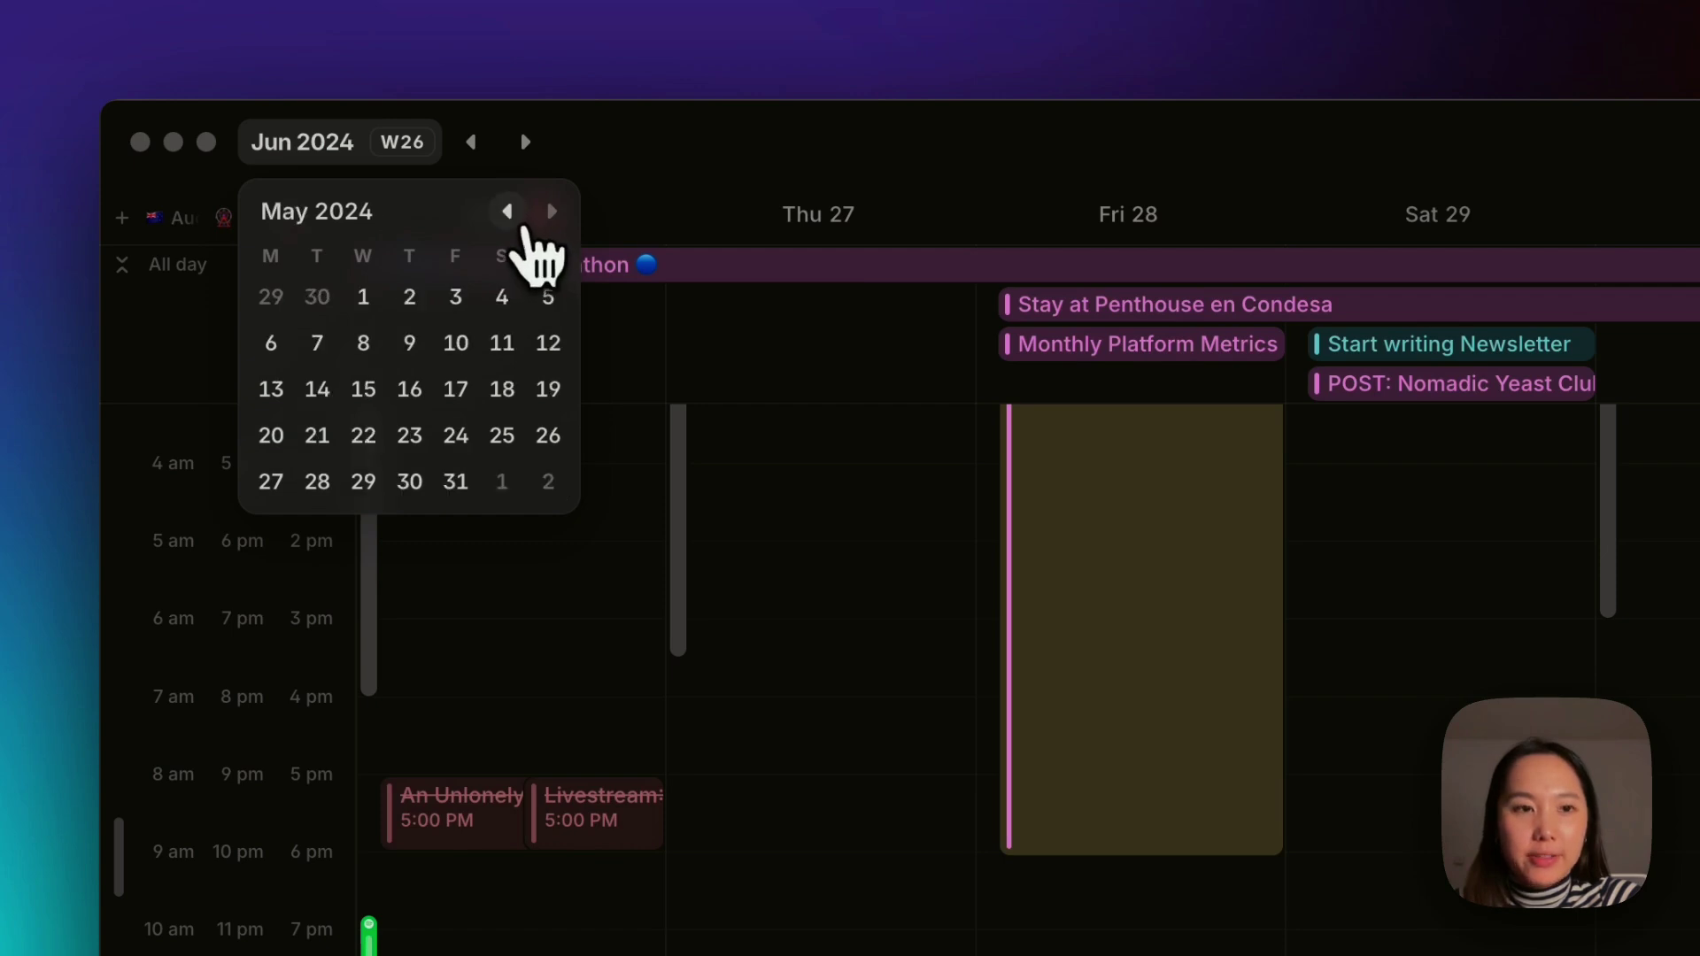
pyautogui.click(552, 210)
pyautogui.click(454, 492)
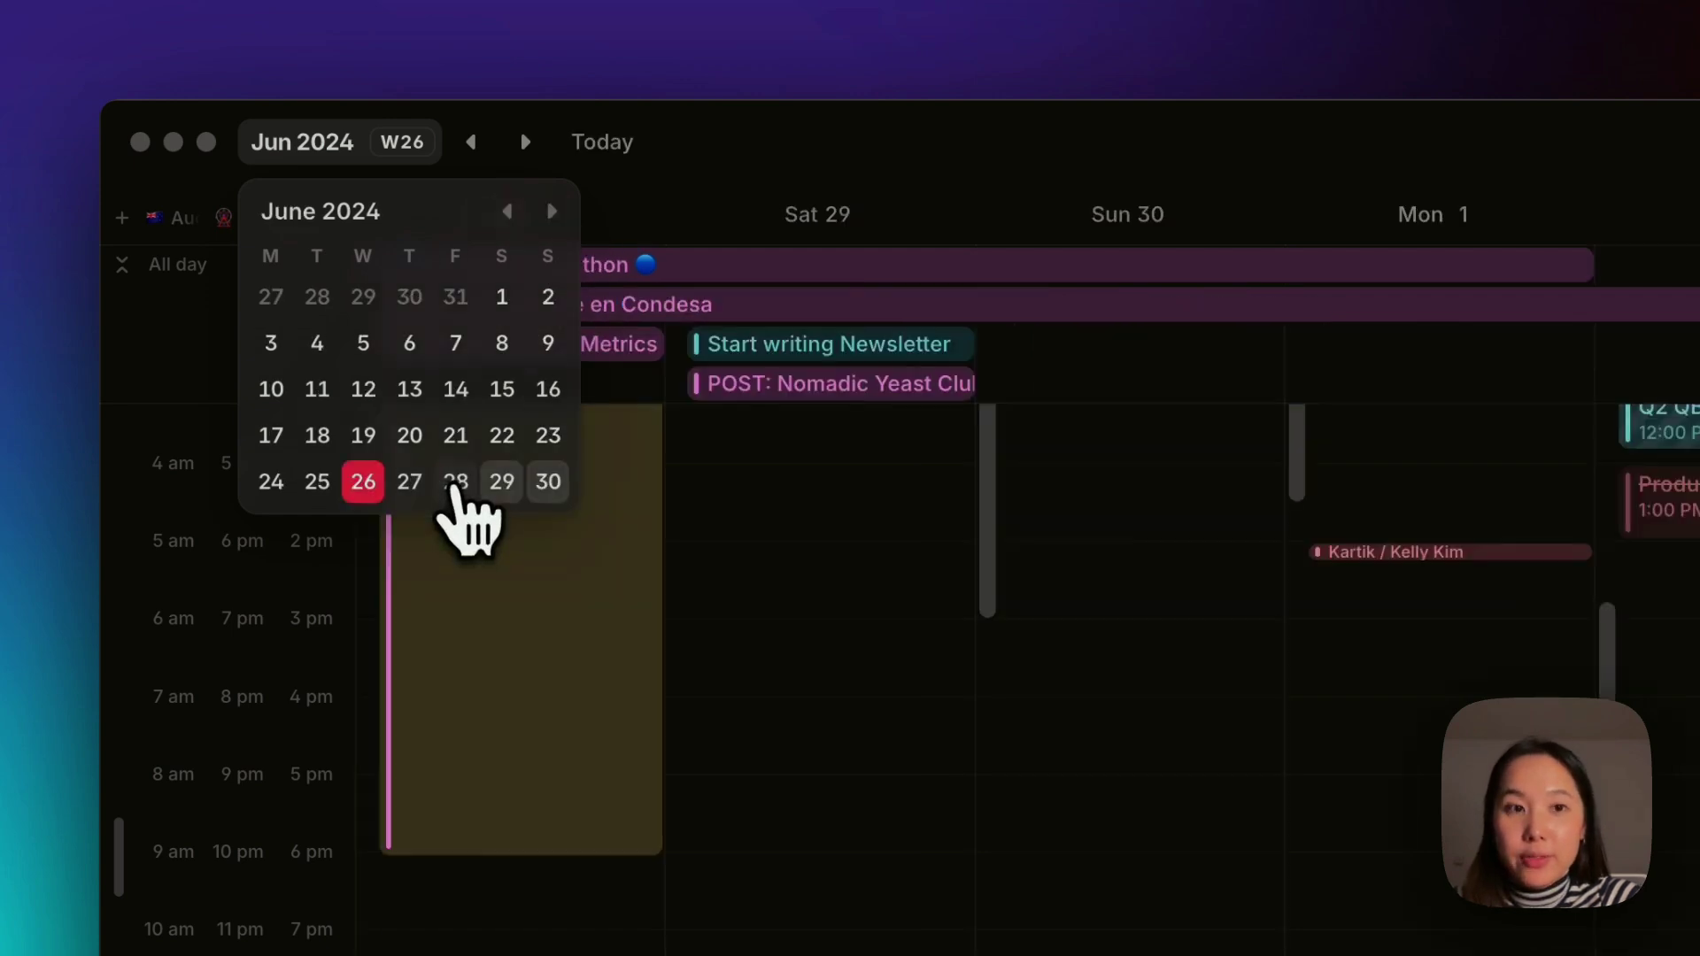
pyautogui.click(514, 487)
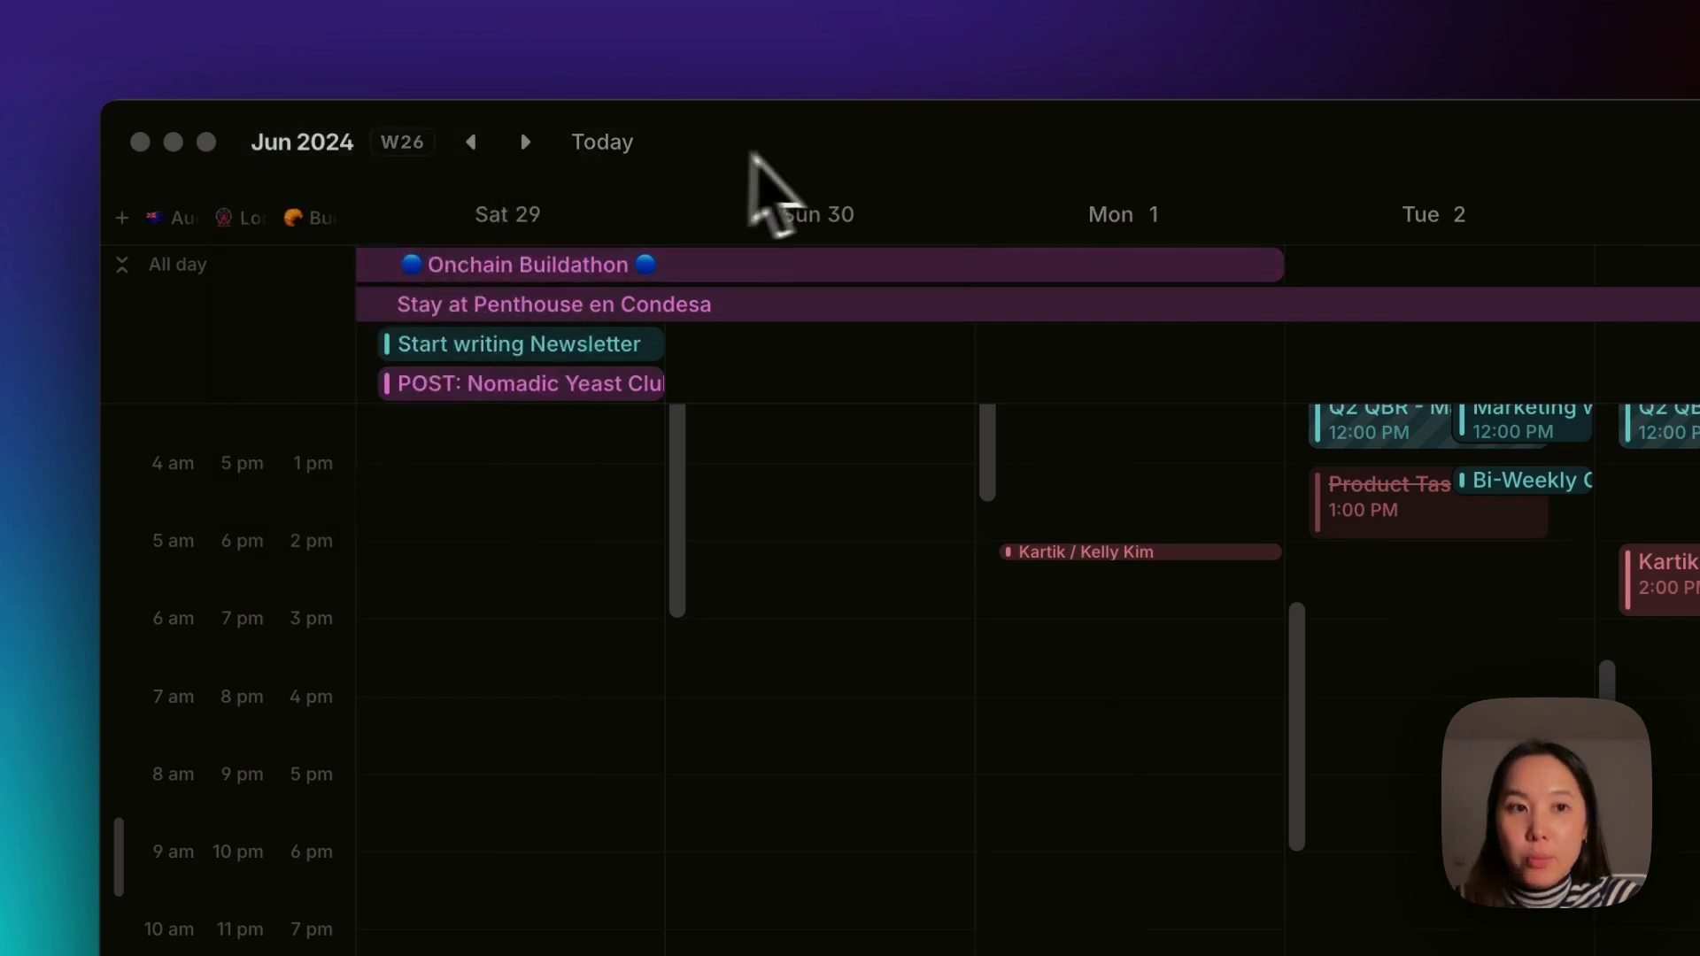
# Return the calendar to today, page forward and back between the current and following week, and finish on the current week.
pyautogui.click(634, 152)
pyautogui.click(525, 142)
pyautogui.click(471, 141)
pyautogui.click(525, 142)
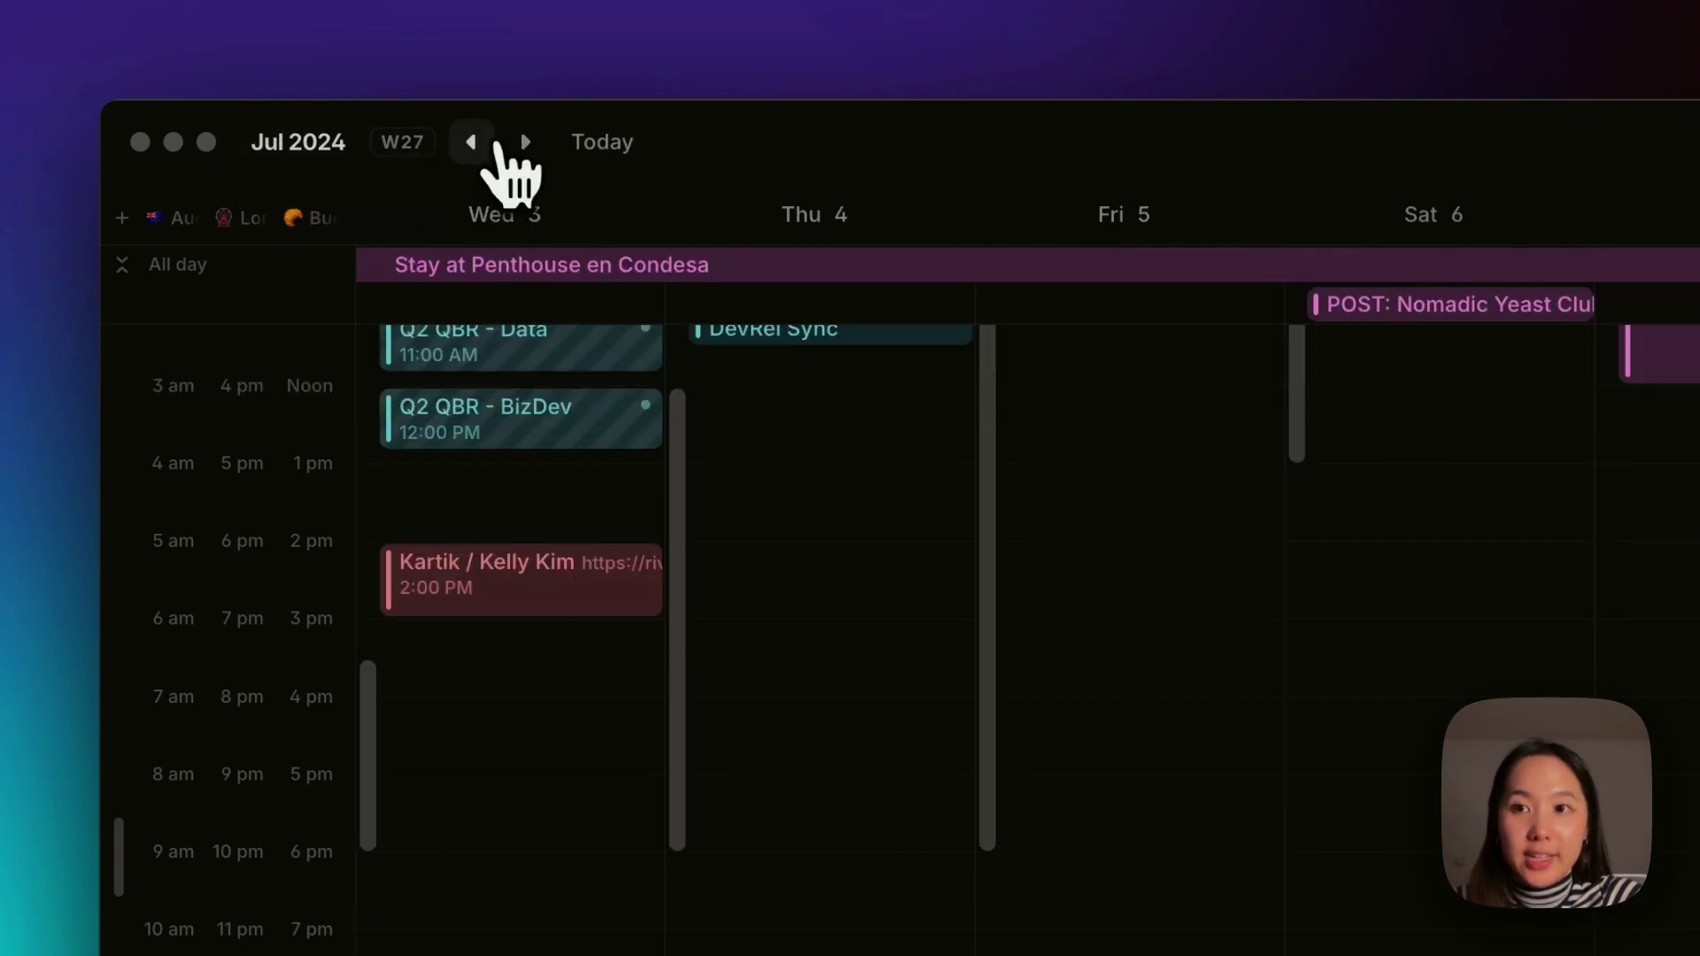
pyautogui.click(471, 142)
pyautogui.click(525, 142)
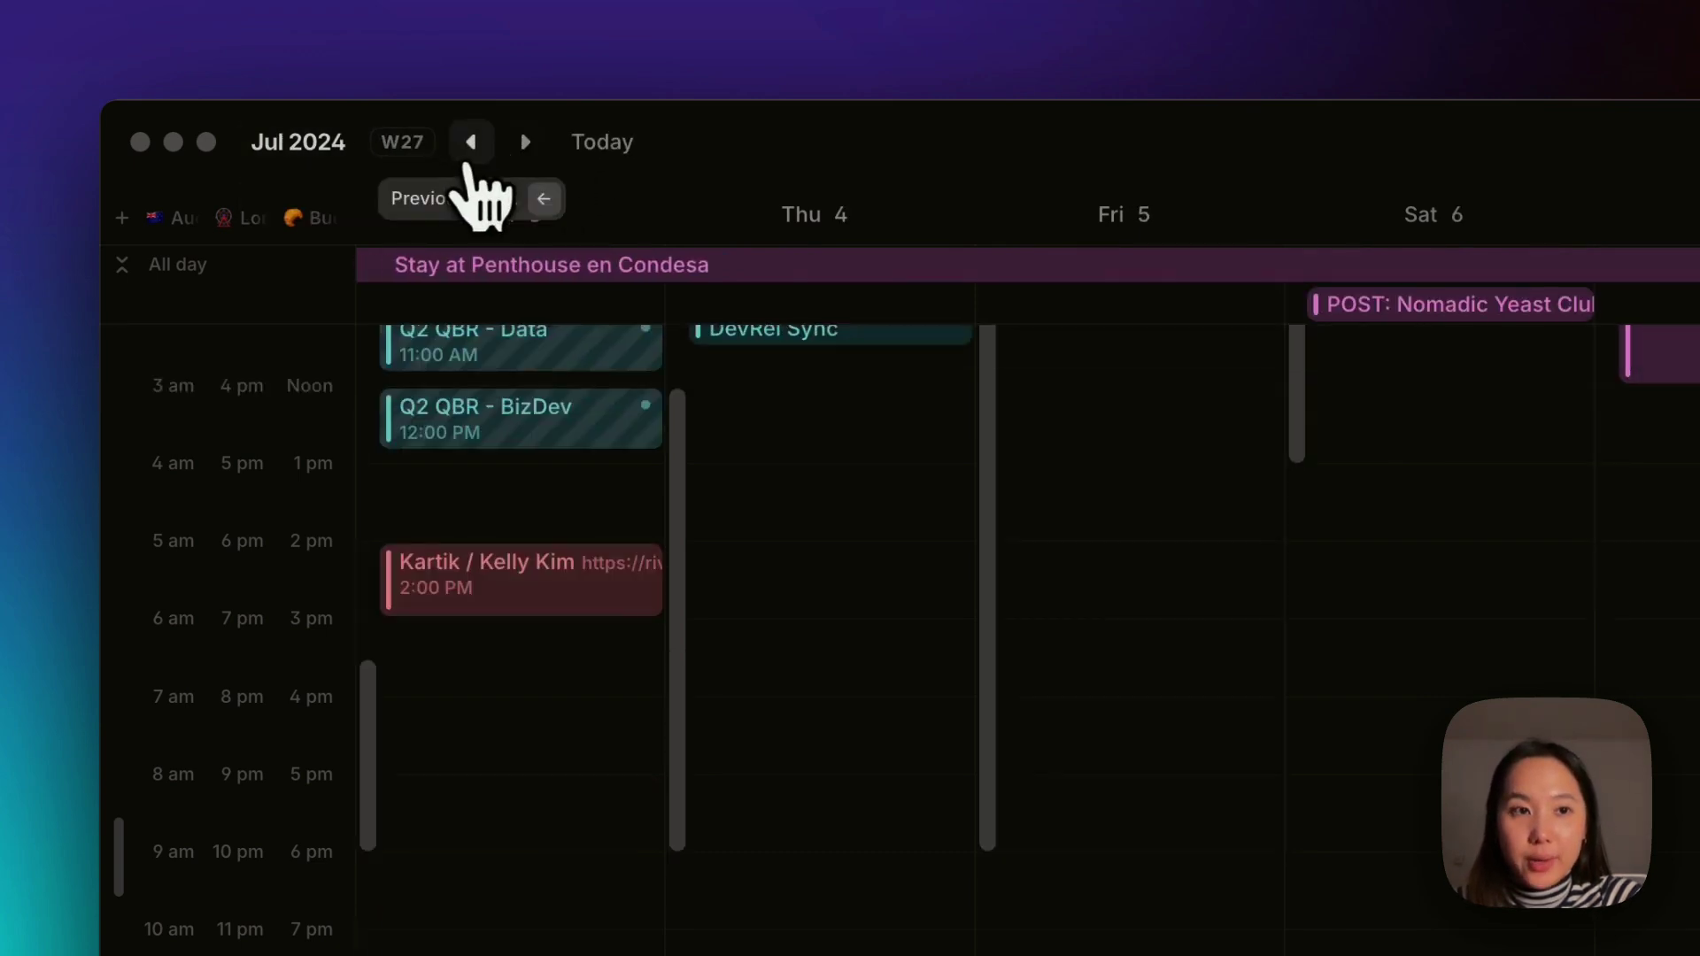
pyautogui.click(471, 142)
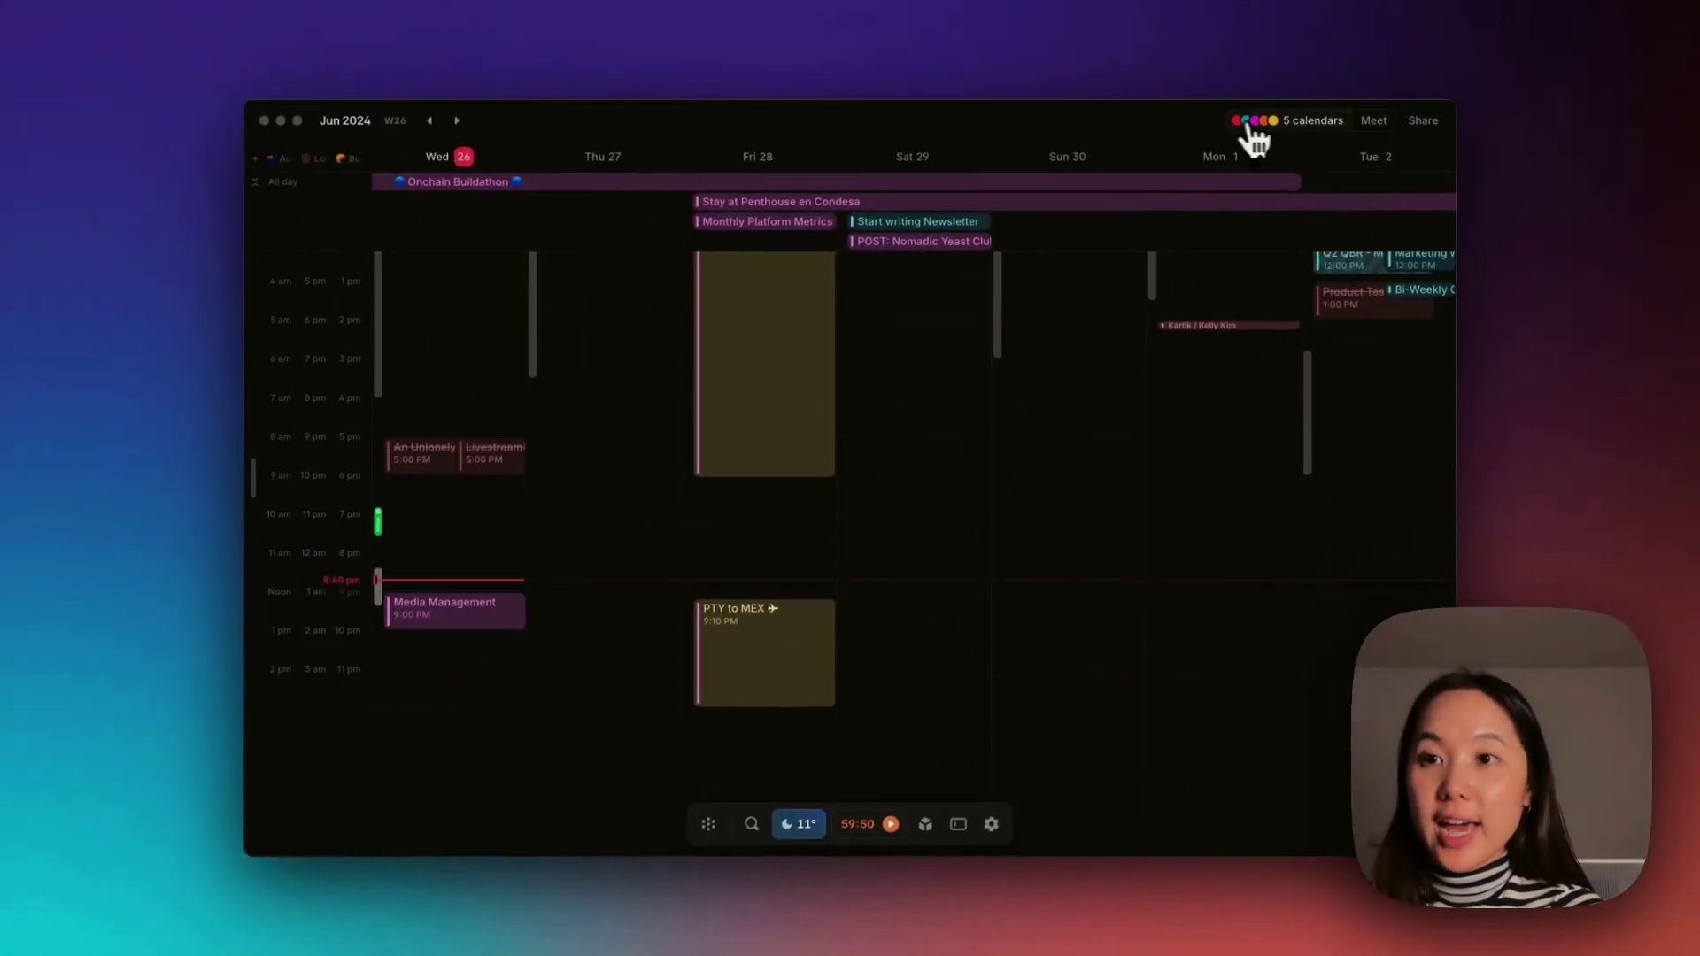
# Try hiding the first account's Personal calendar, show it again, and close the calendar list.
pyautogui.click(1272, 137)
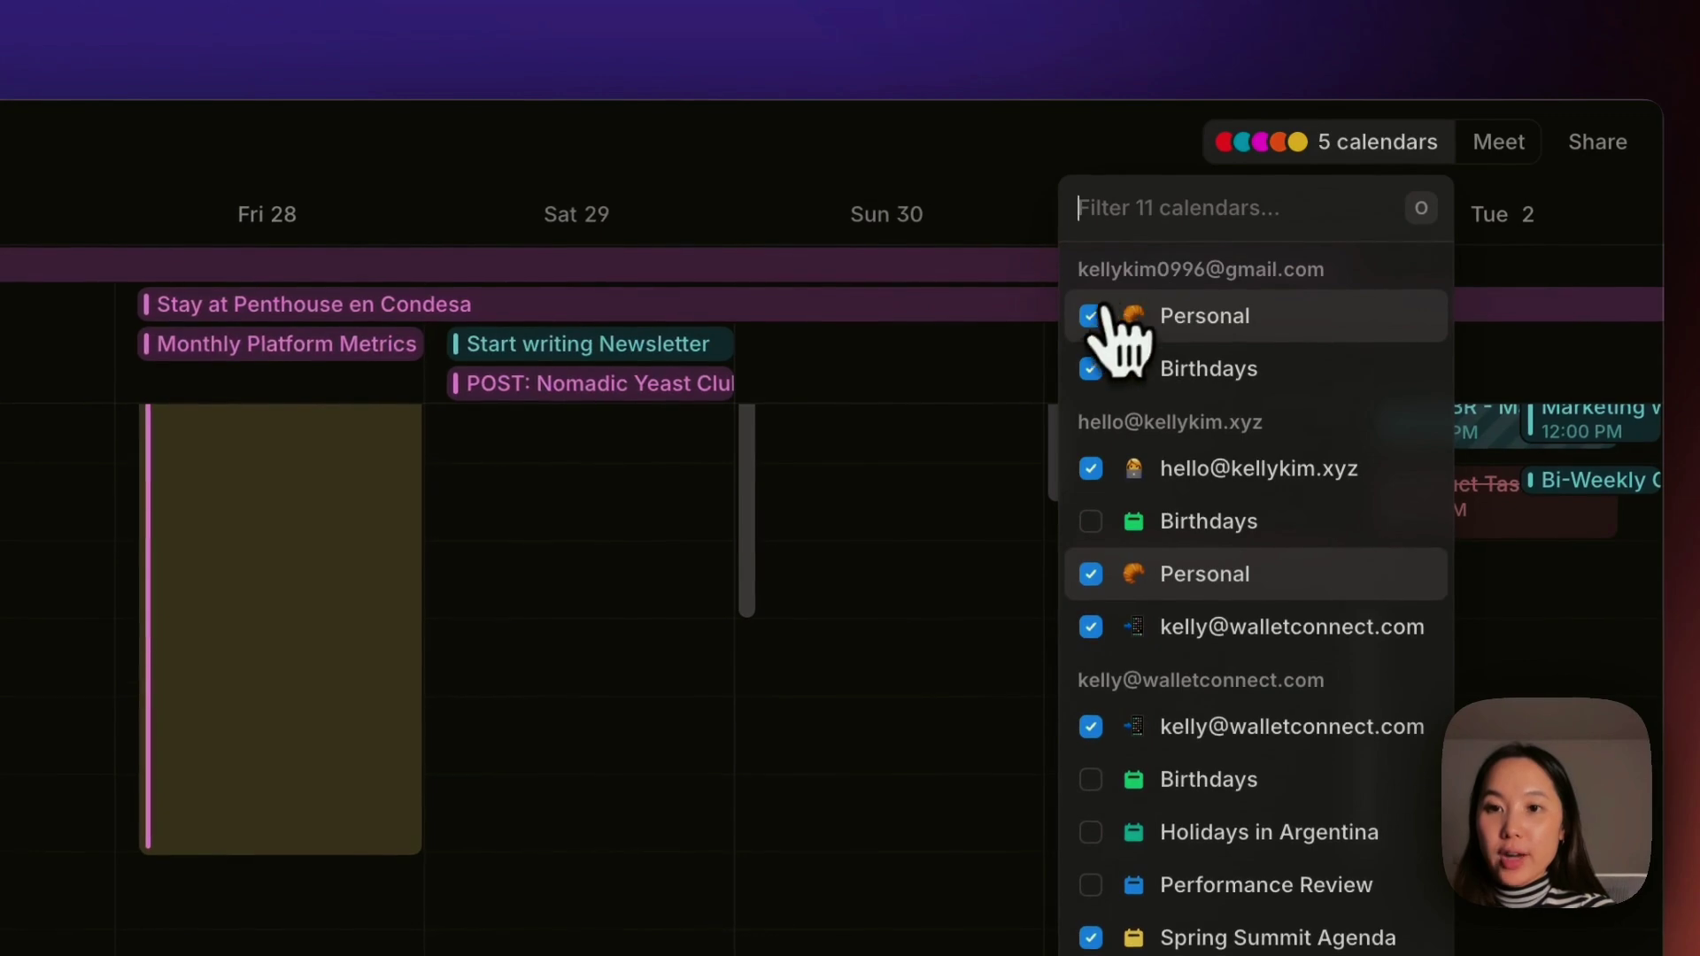
pyautogui.click(1095, 316)
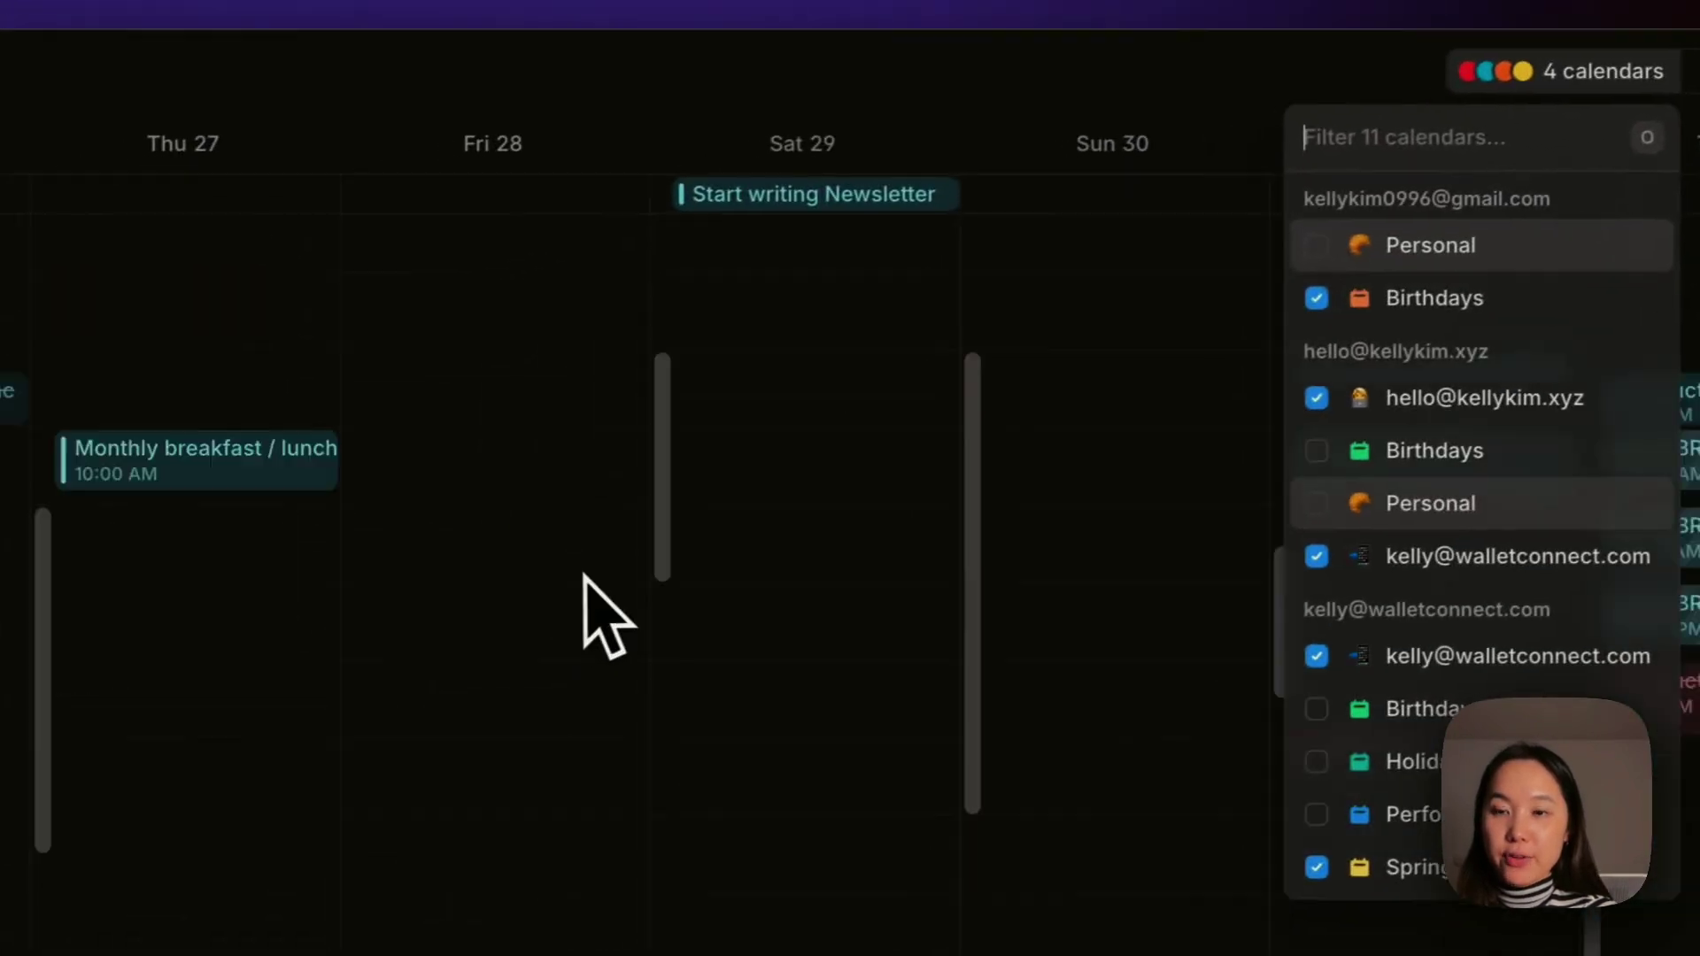
pyautogui.click(1333, 246)
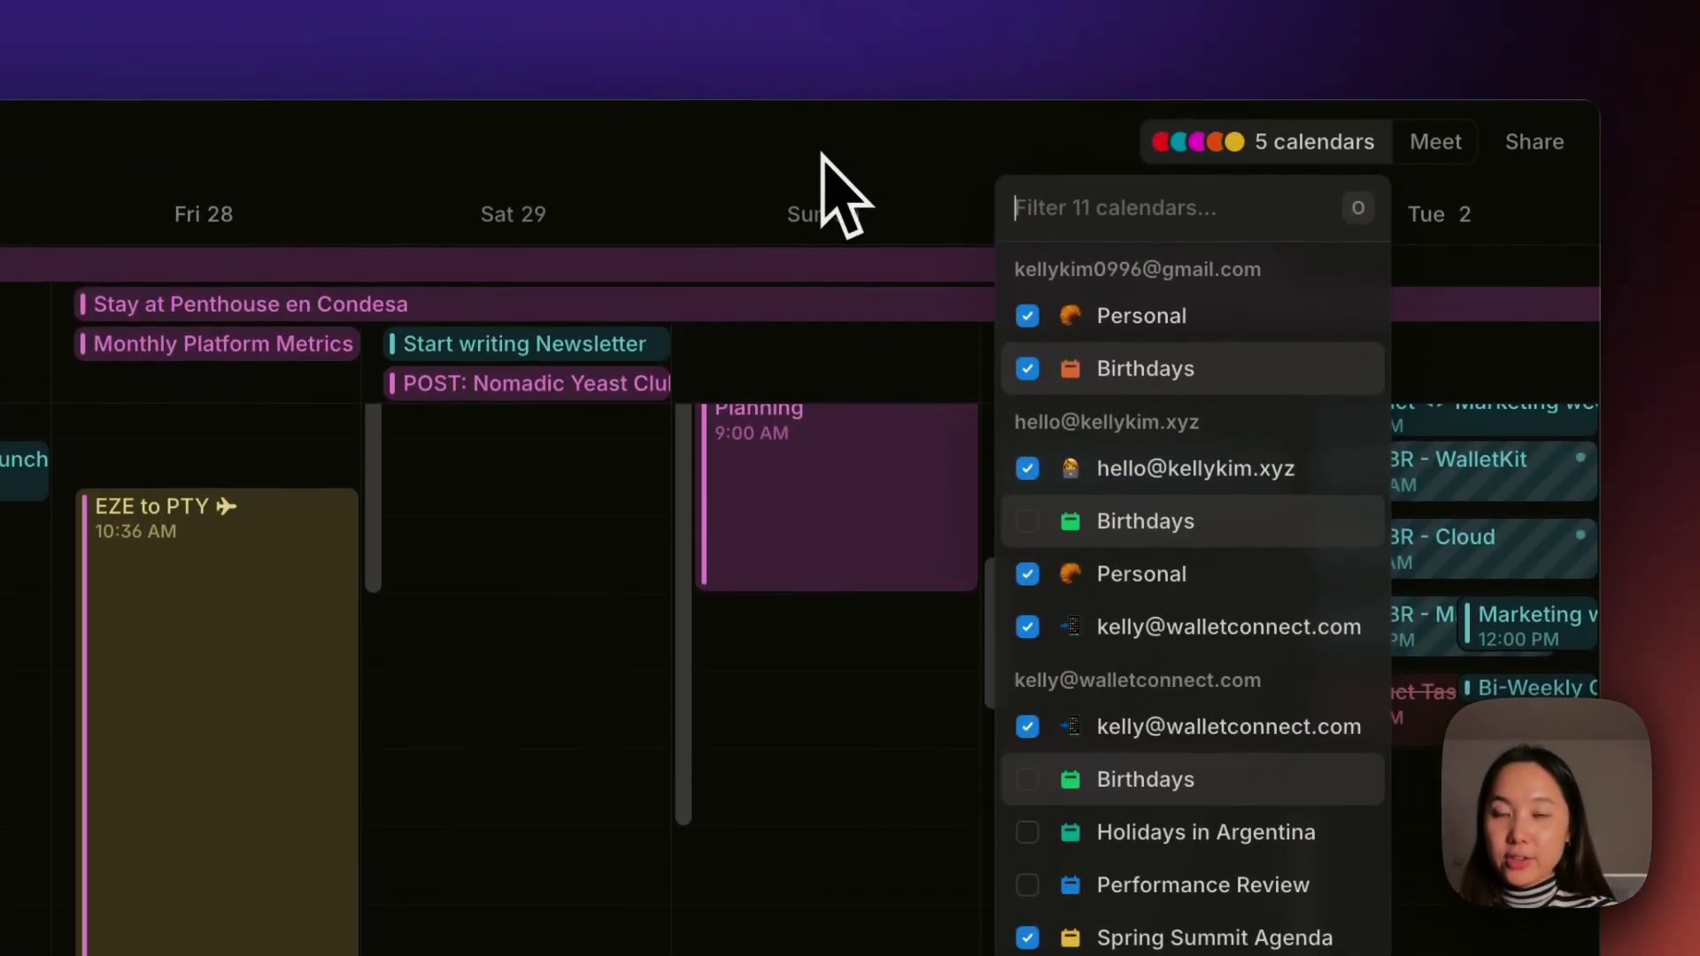
pyautogui.press('Escape')
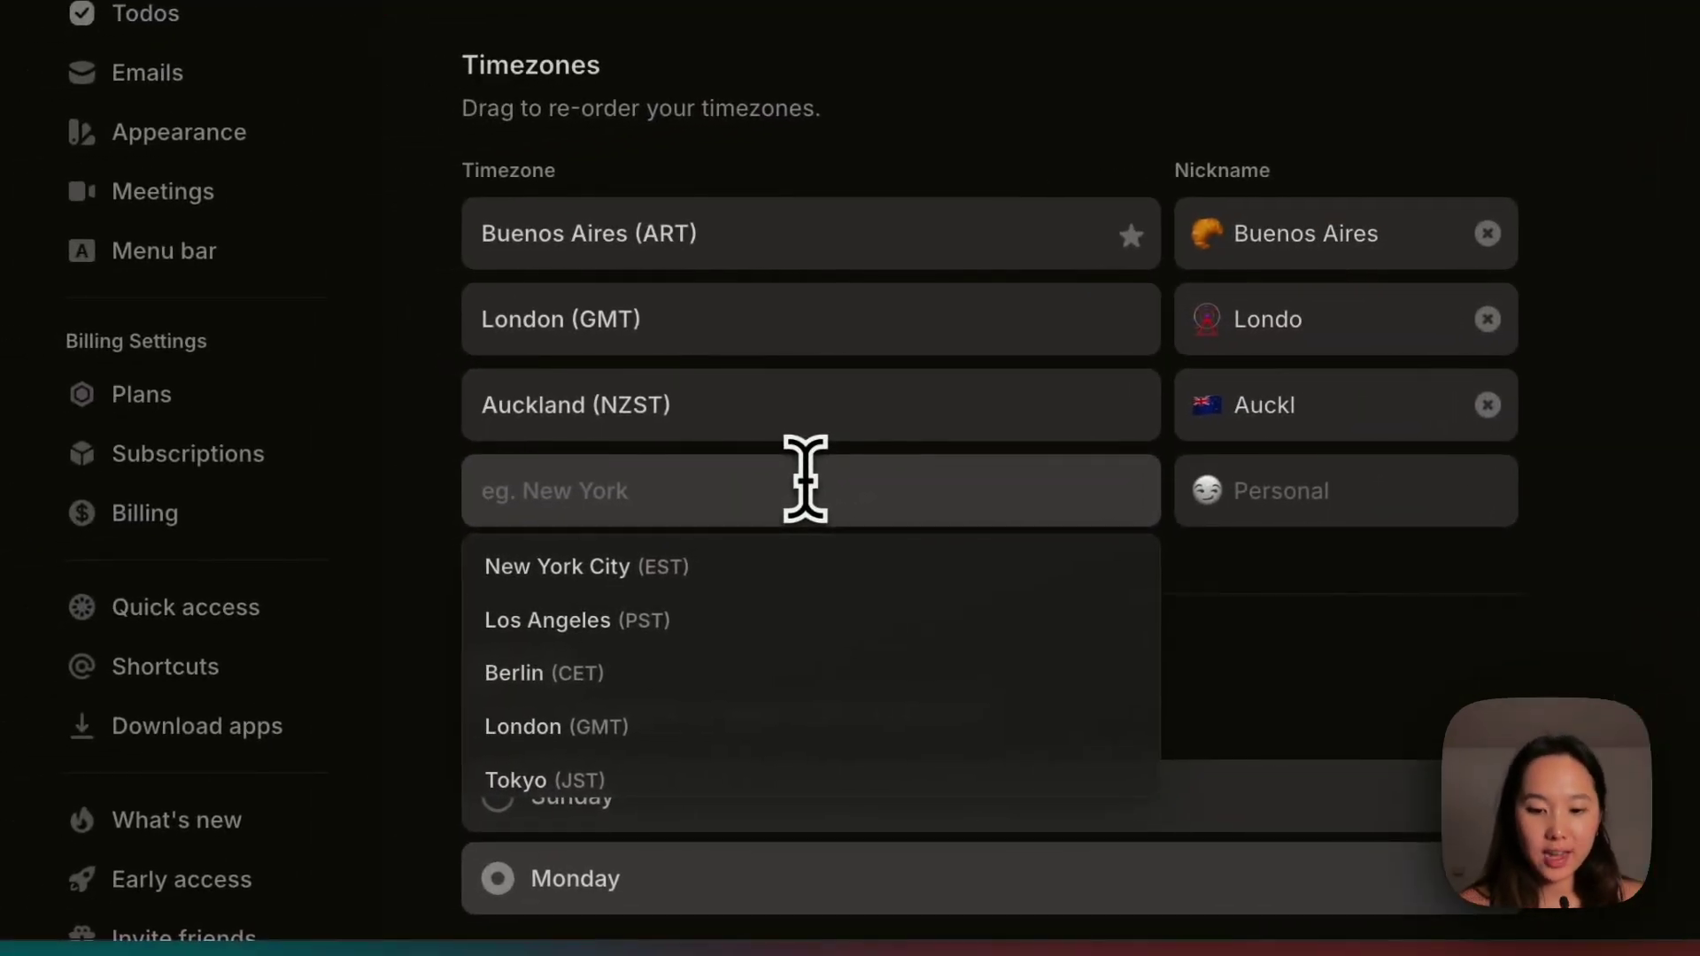
# Add the Tokyo (JST) timezone with the rice ball emoji and the nickname Tokyo.
pyautogui.write('tokyo')
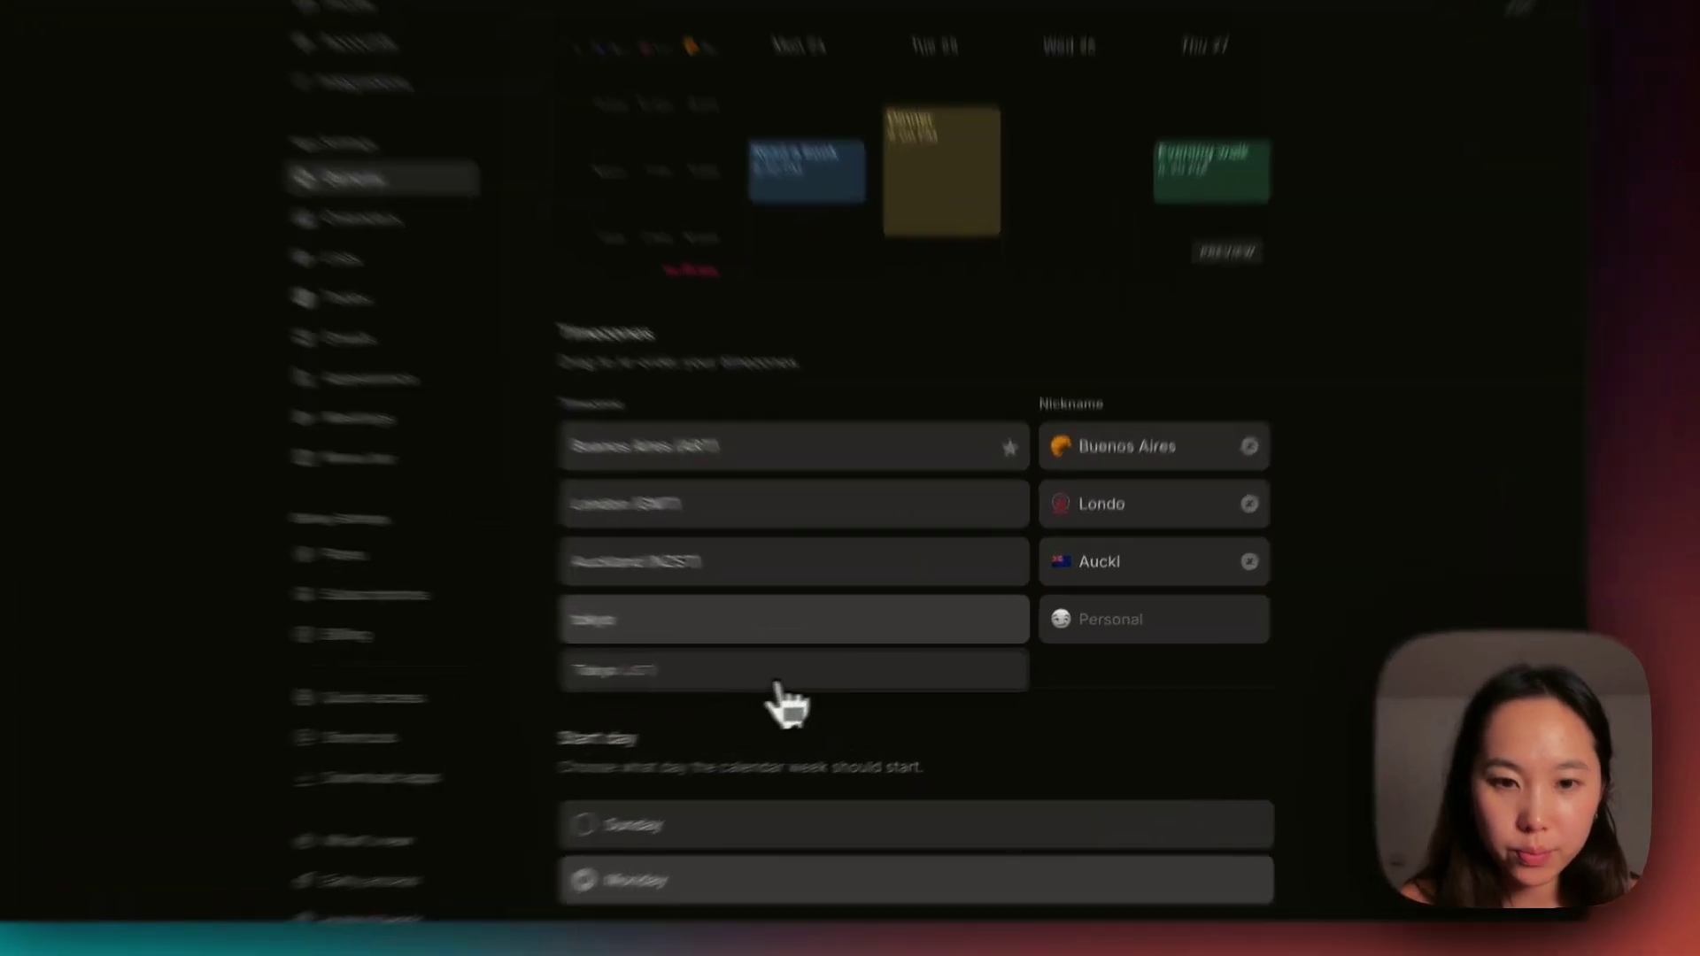
pyautogui.click(850, 670)
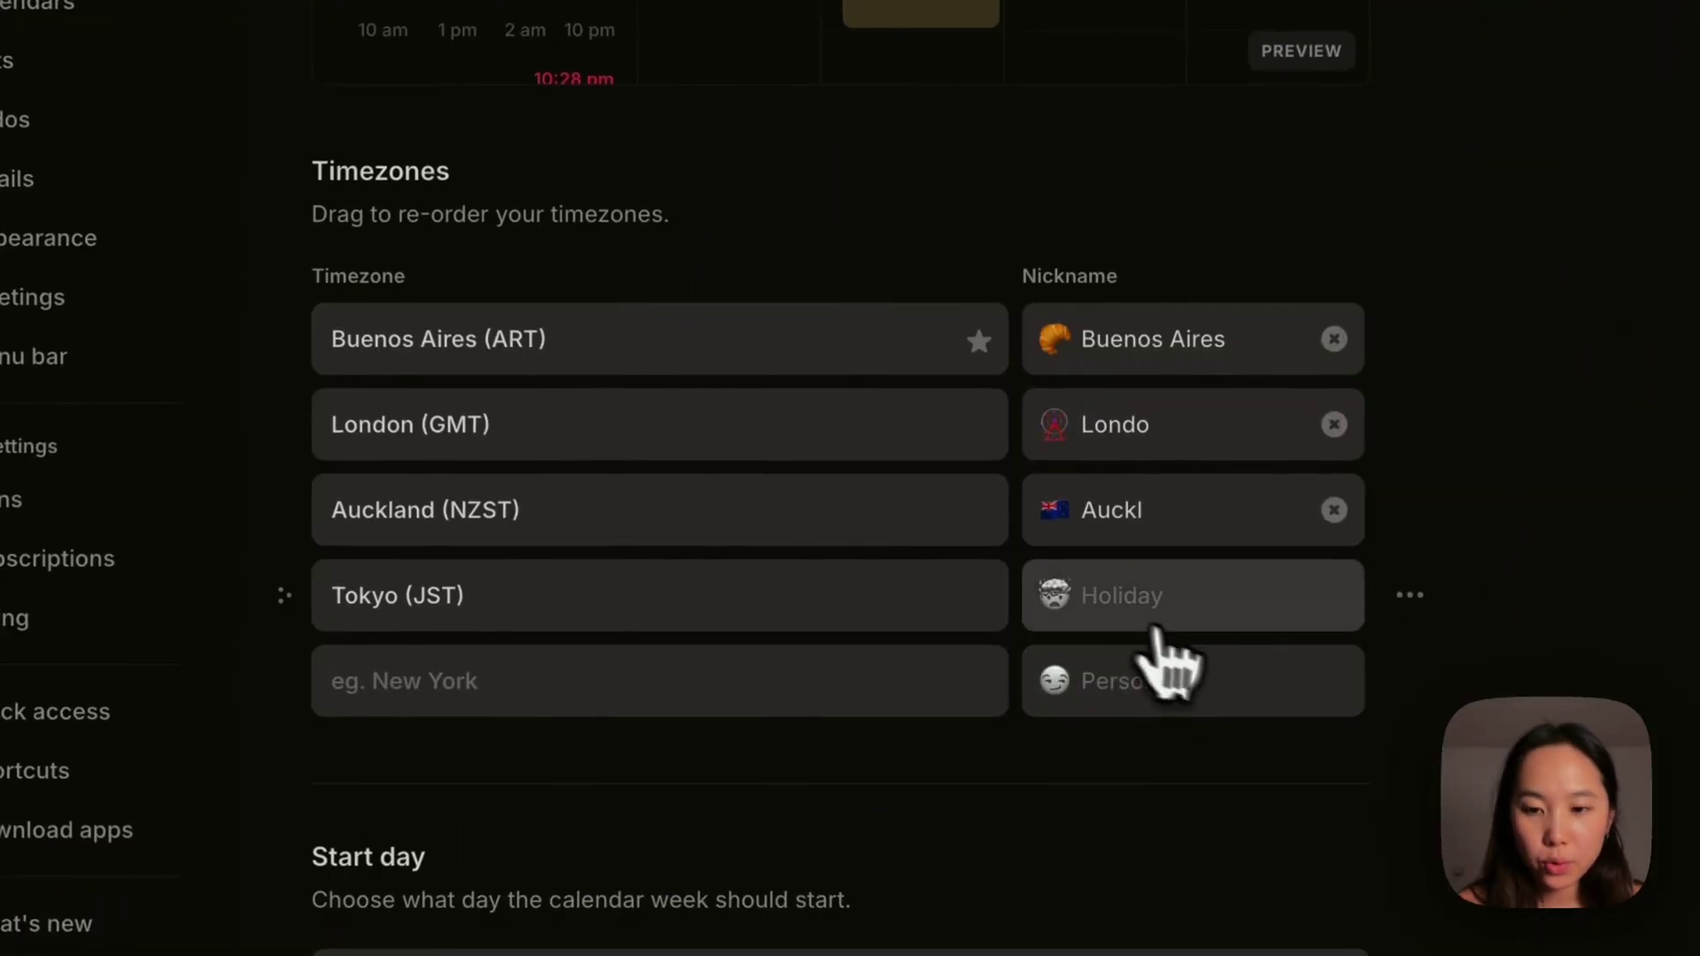
pyautogui.click(1063, 632)
pyautogui.write('jap')
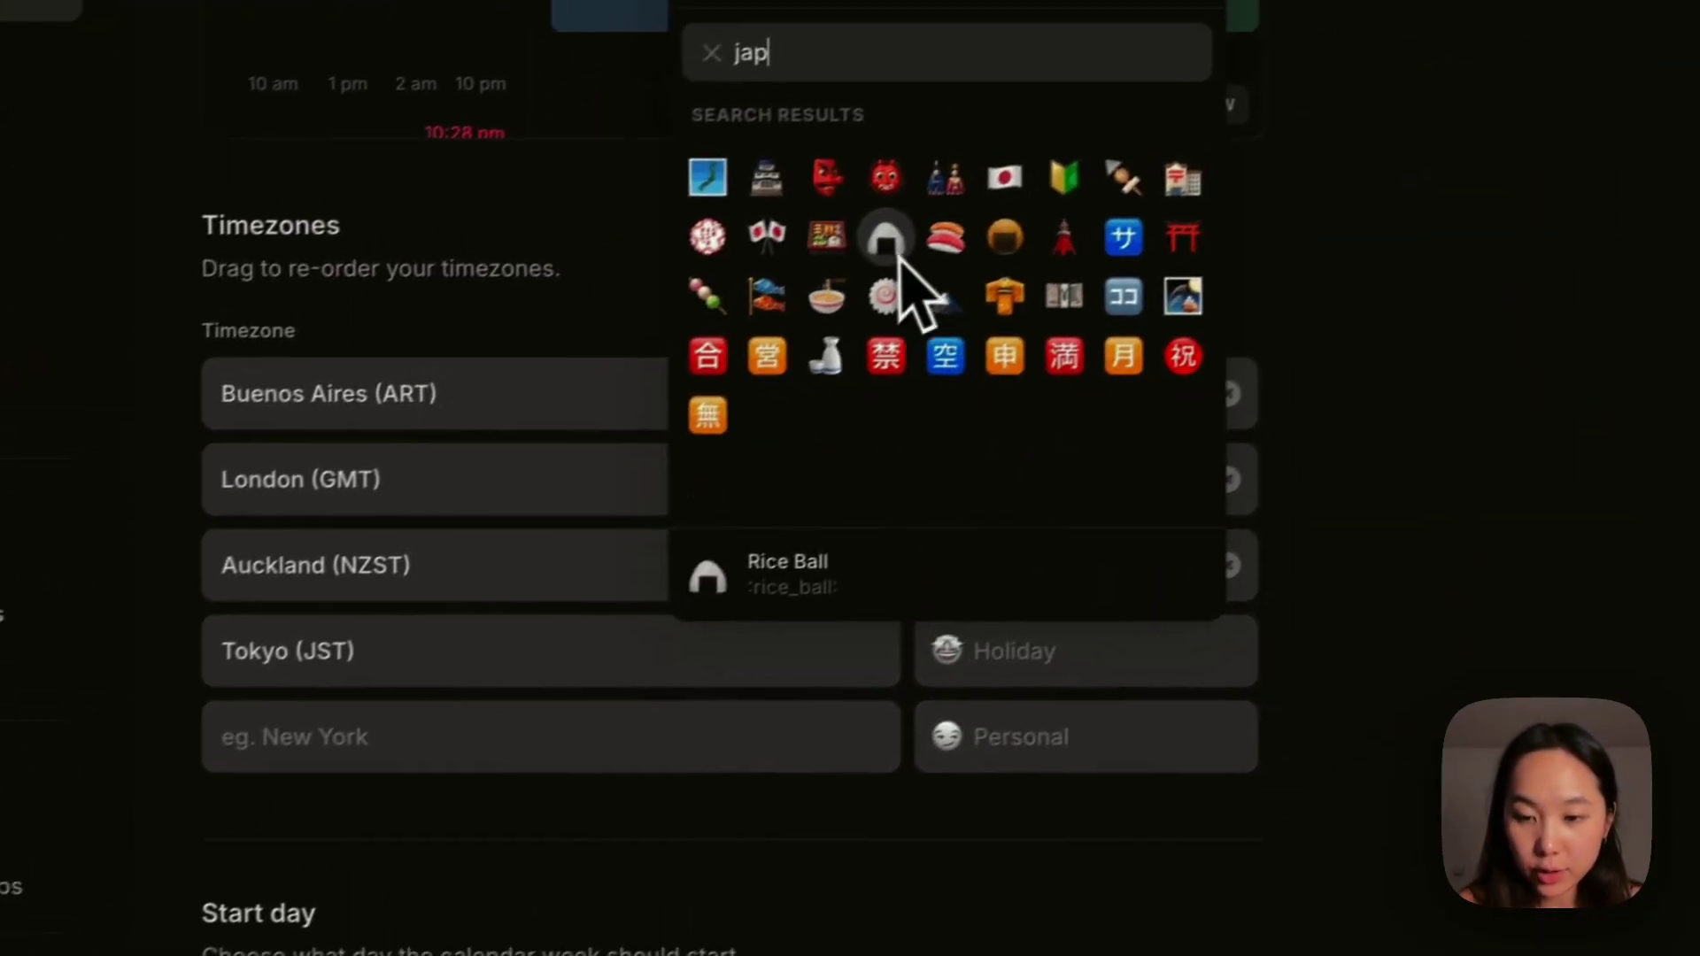
pyautogui.click(886, 239)
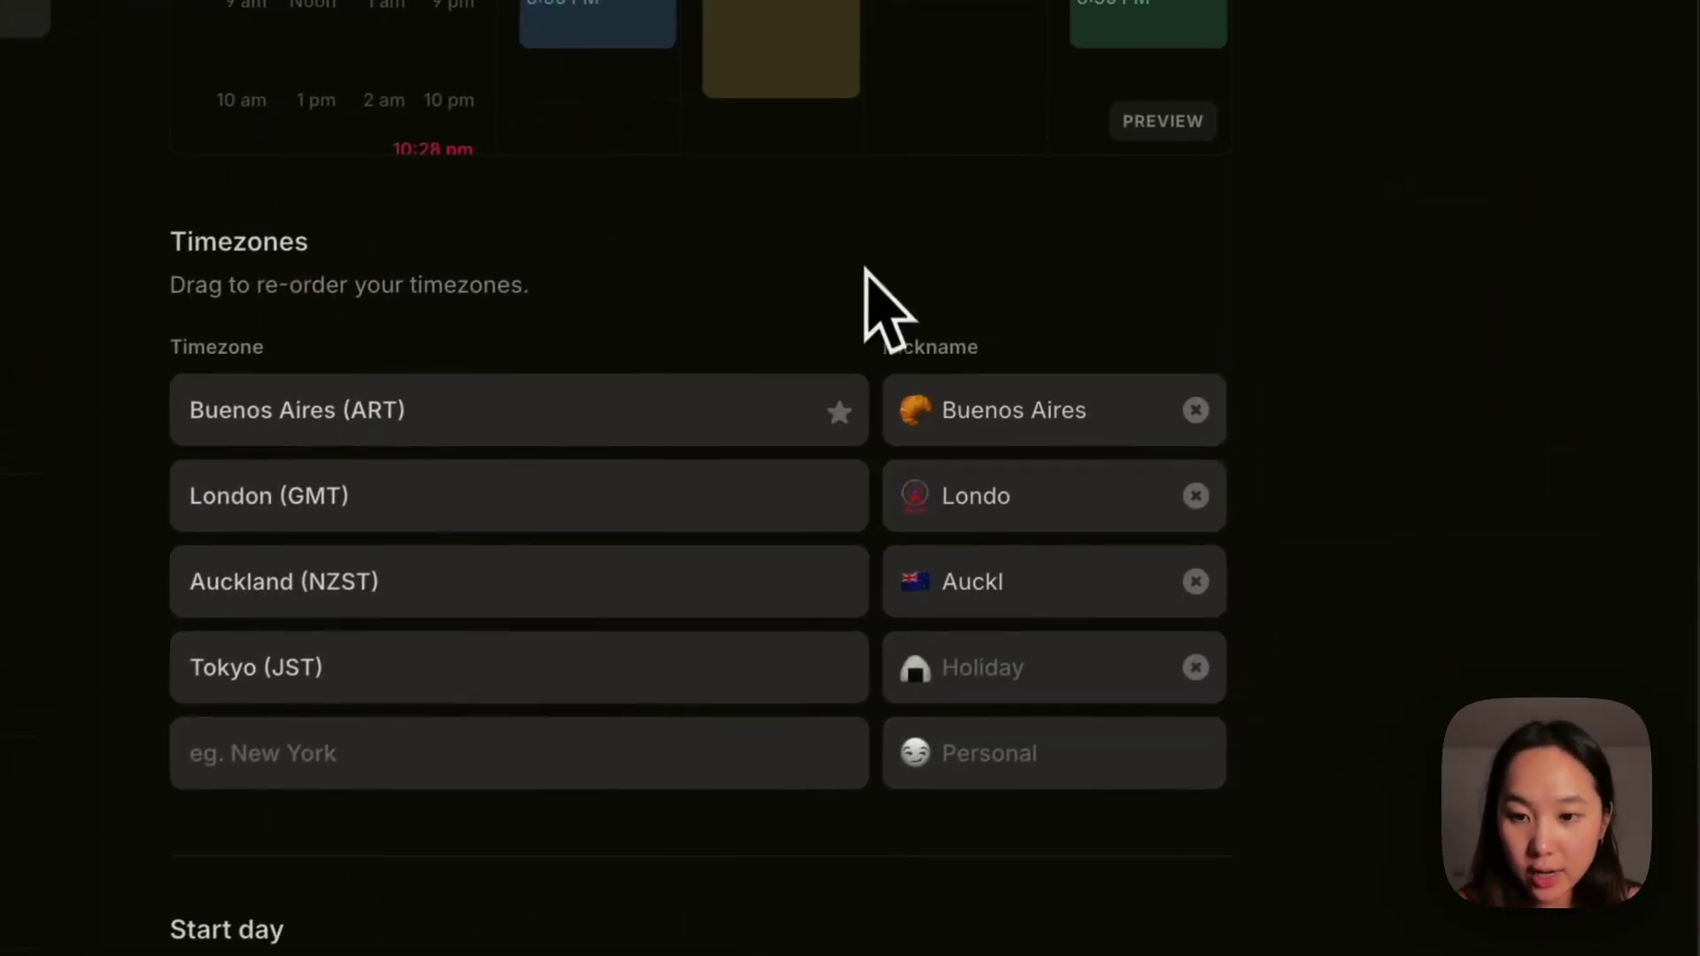
pyautogui.click(1083, 651)
pyautogui.write('Tokyo')
pyautogui.click(1366, 299)
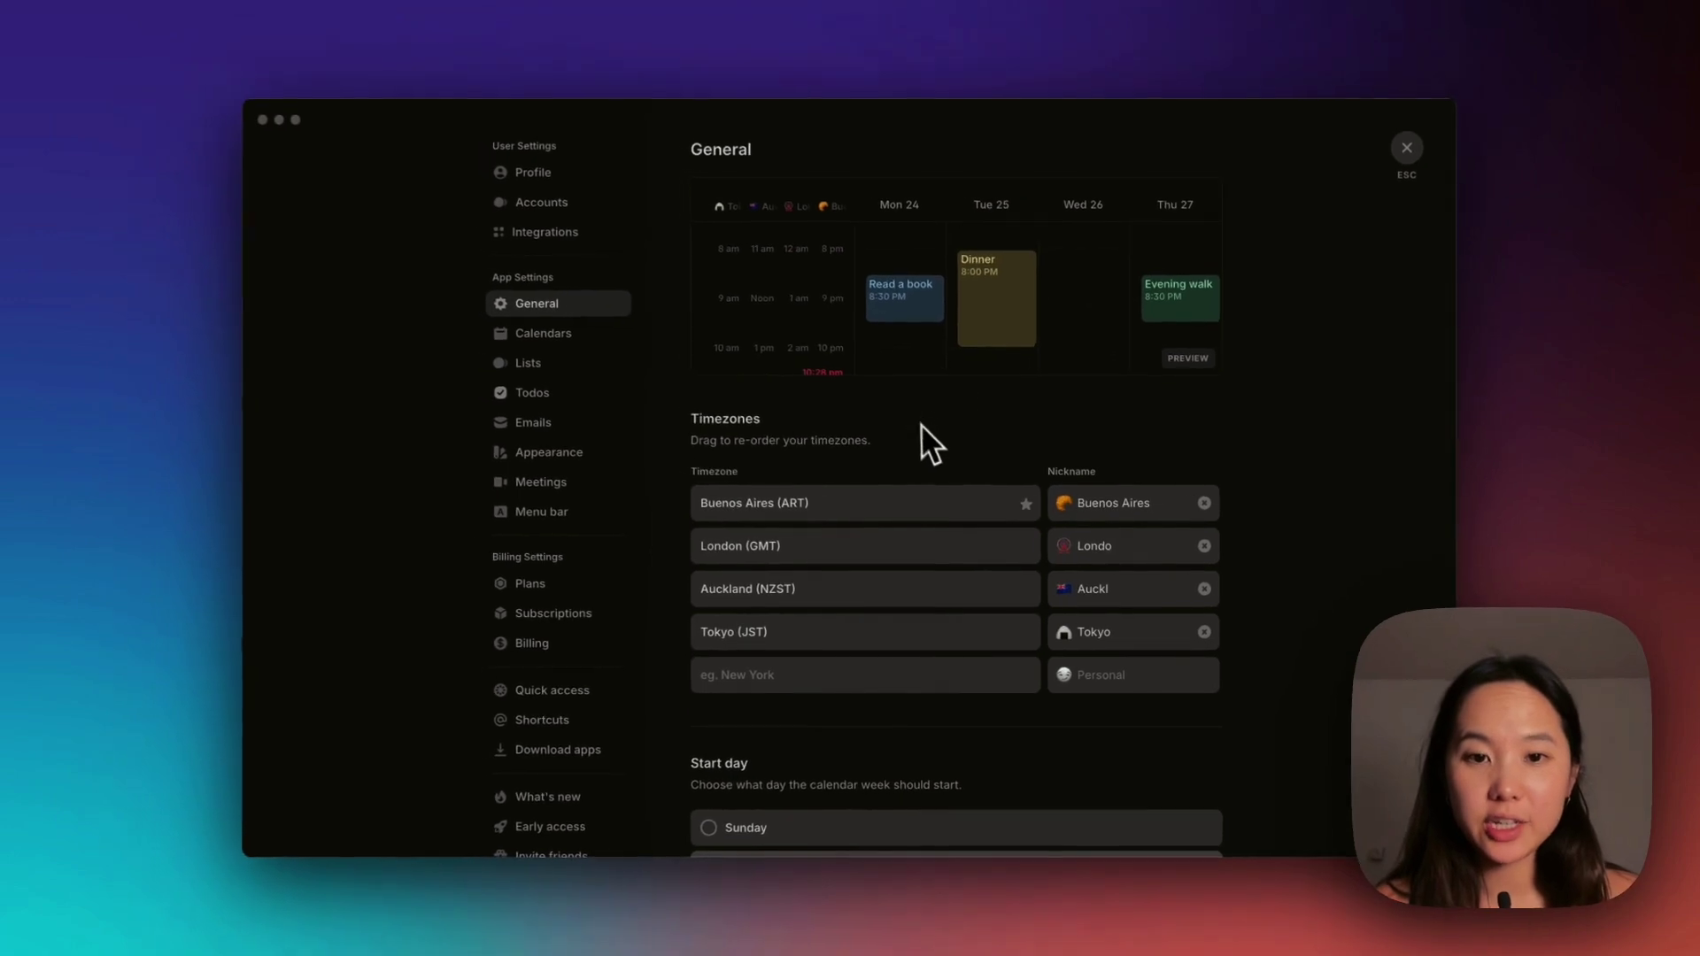
# Review the remaining General settings, including start day, time format, date format and event options.
pyautogui.scroll(-1, 534, 230)
pyautogui.scroll(-5, 923, 428)
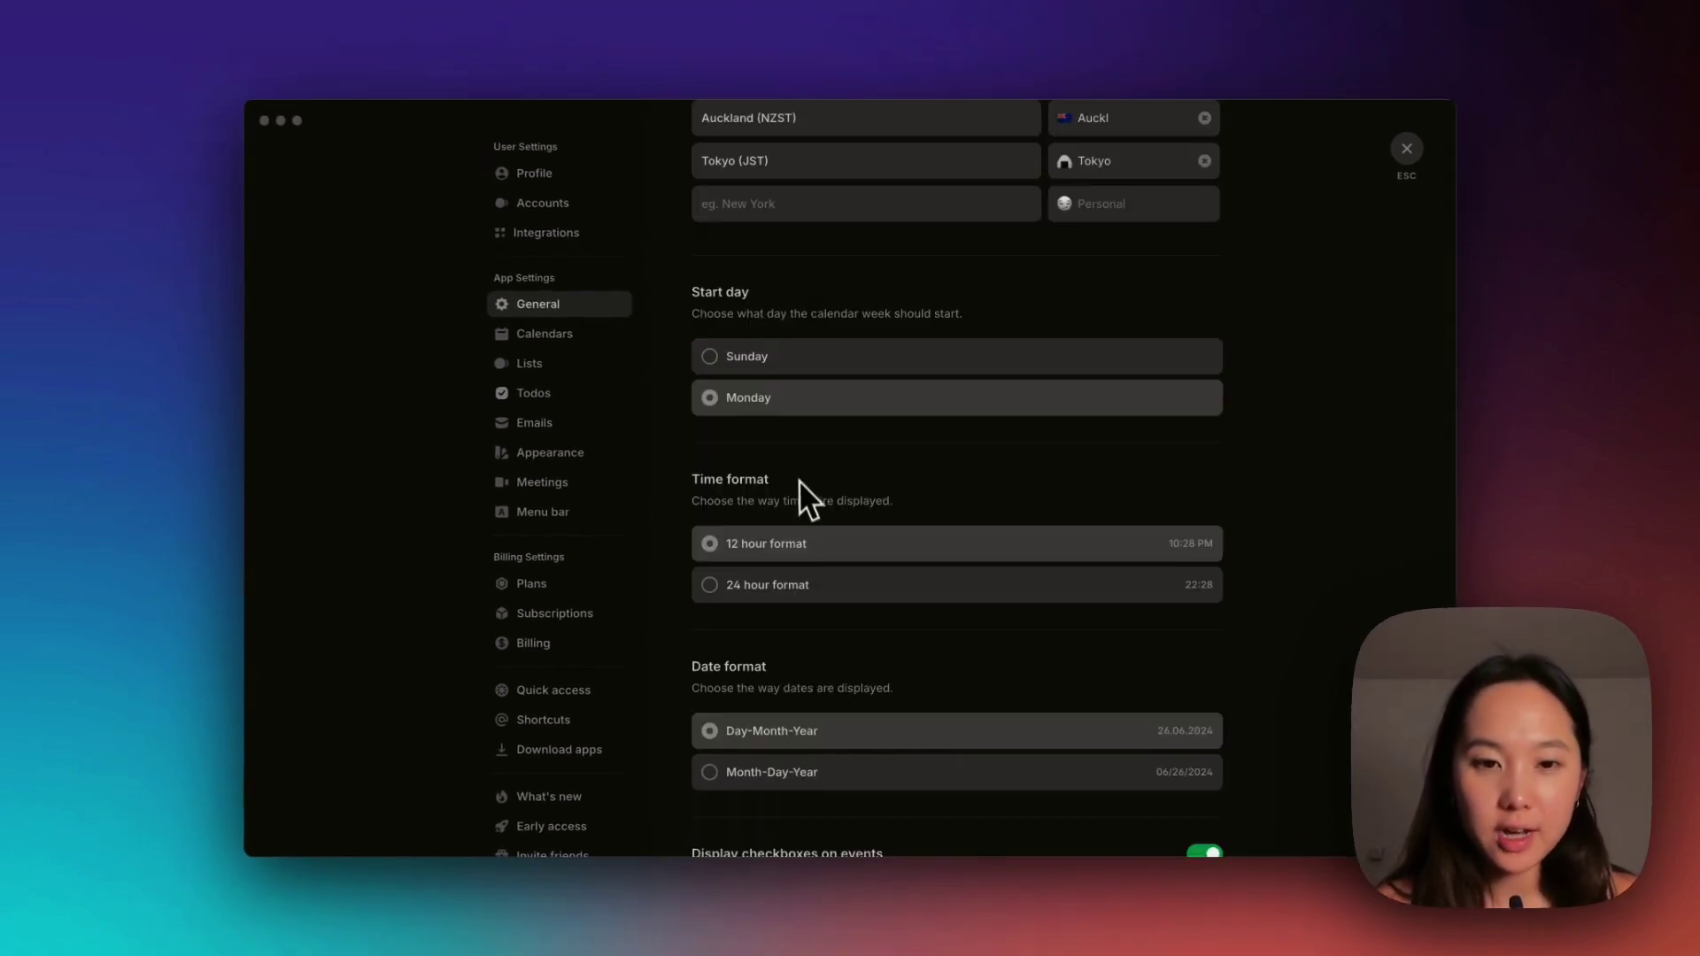
pyautogui.scroll(-7, 799, 486)
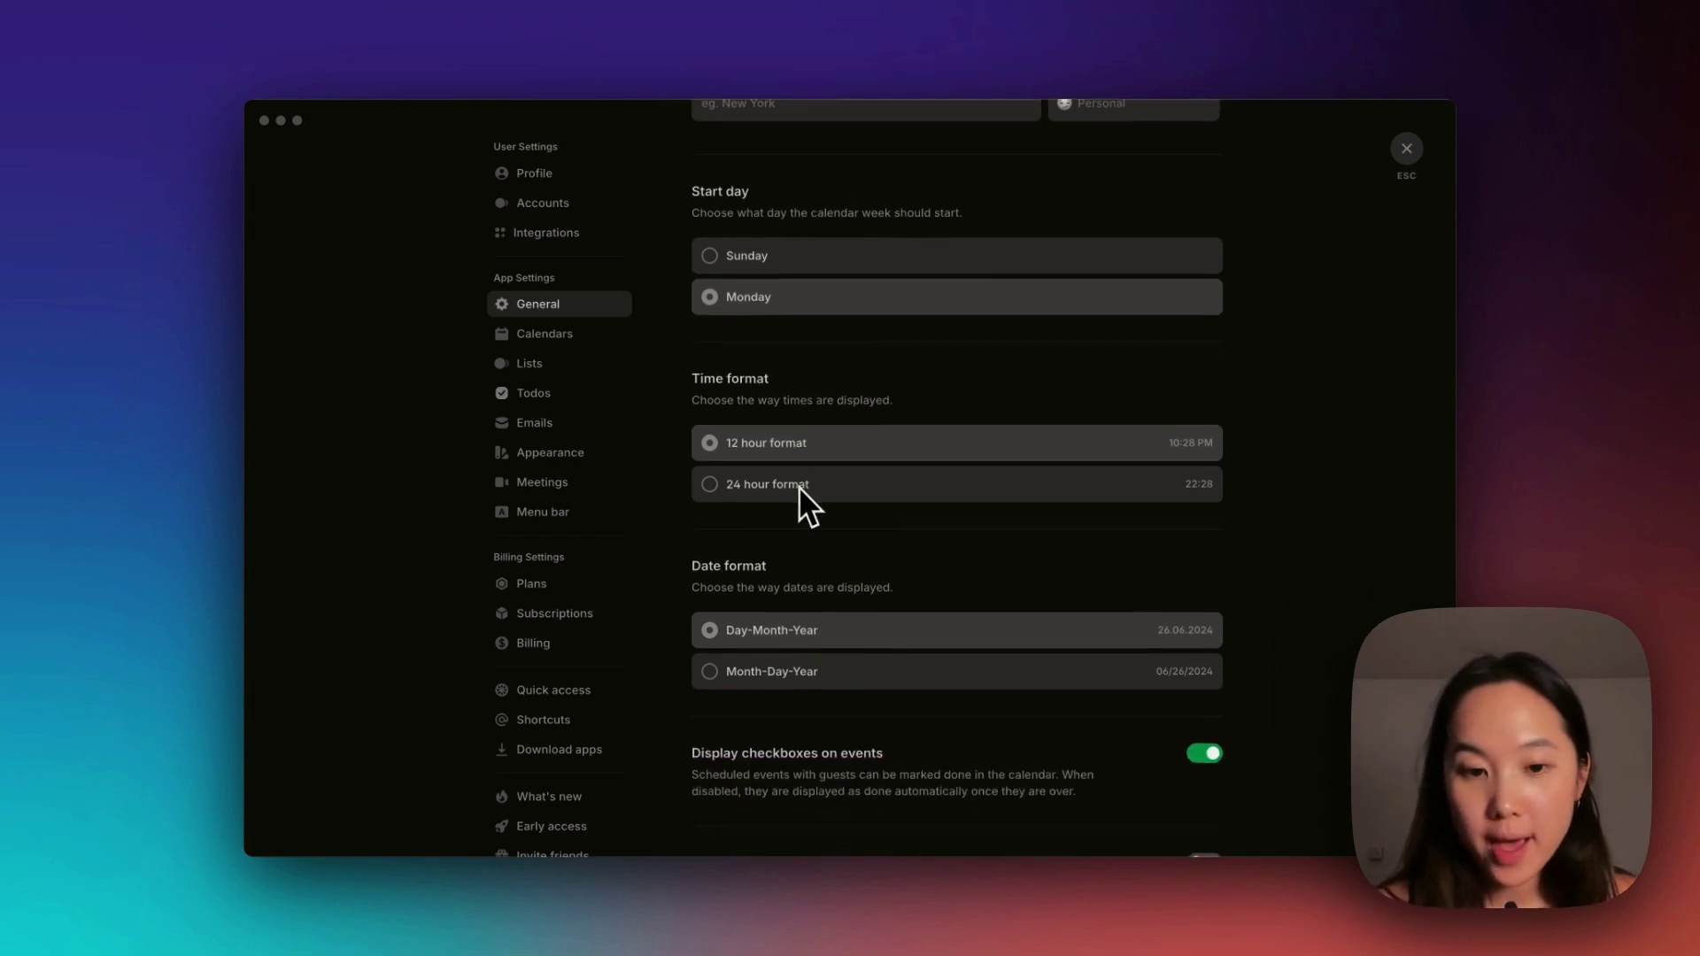
pyautogui.scroll(-1, 858, 609)
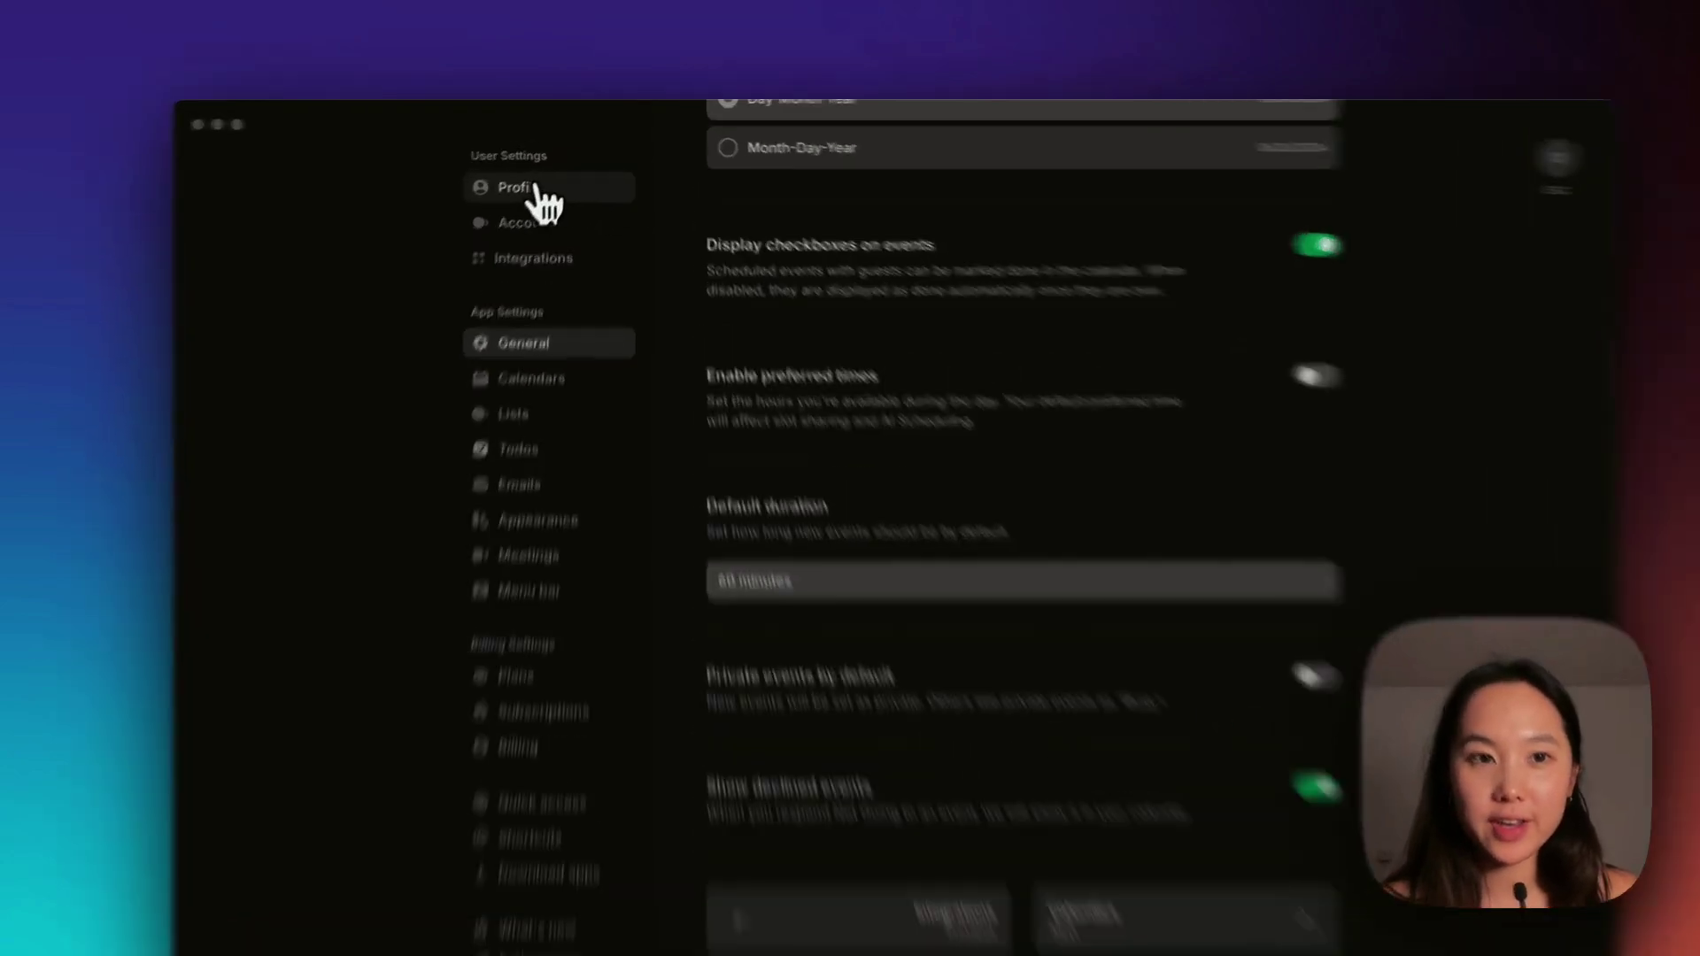
# Review the Profile settings and the calendar, contacts and email permissions of the connected accounts.
pyautogui.click(555, 176)
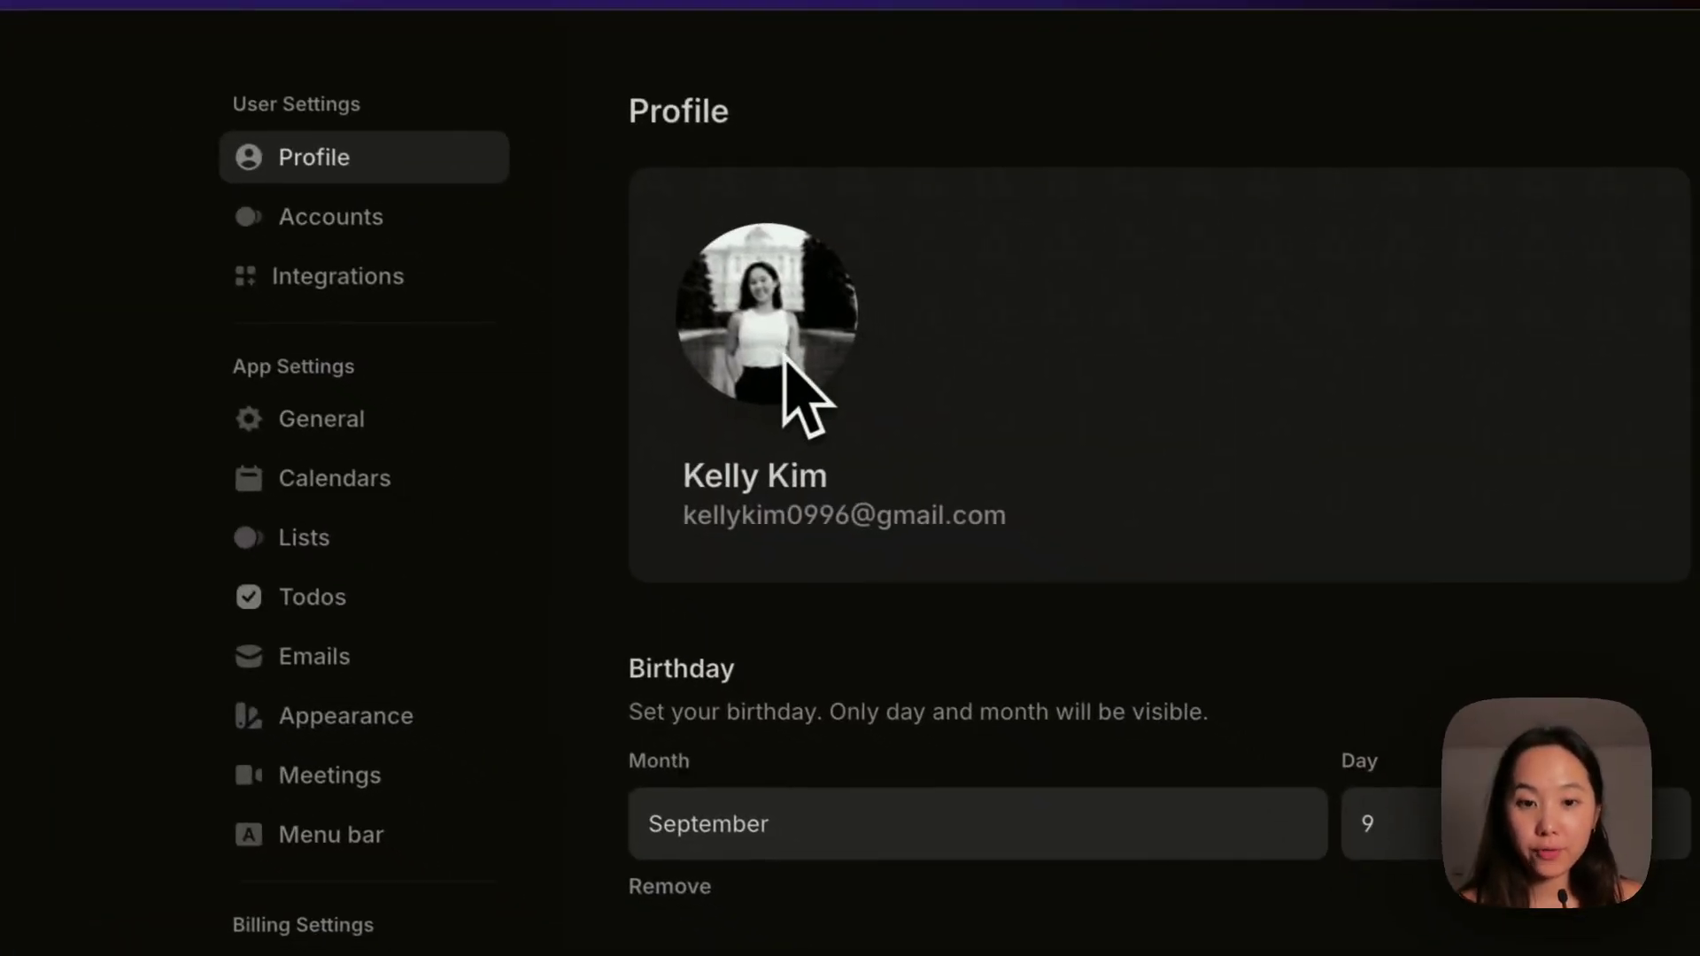
pyautogui.click(447, 244)
pyautogui.scroll(-5, 1162, 541)
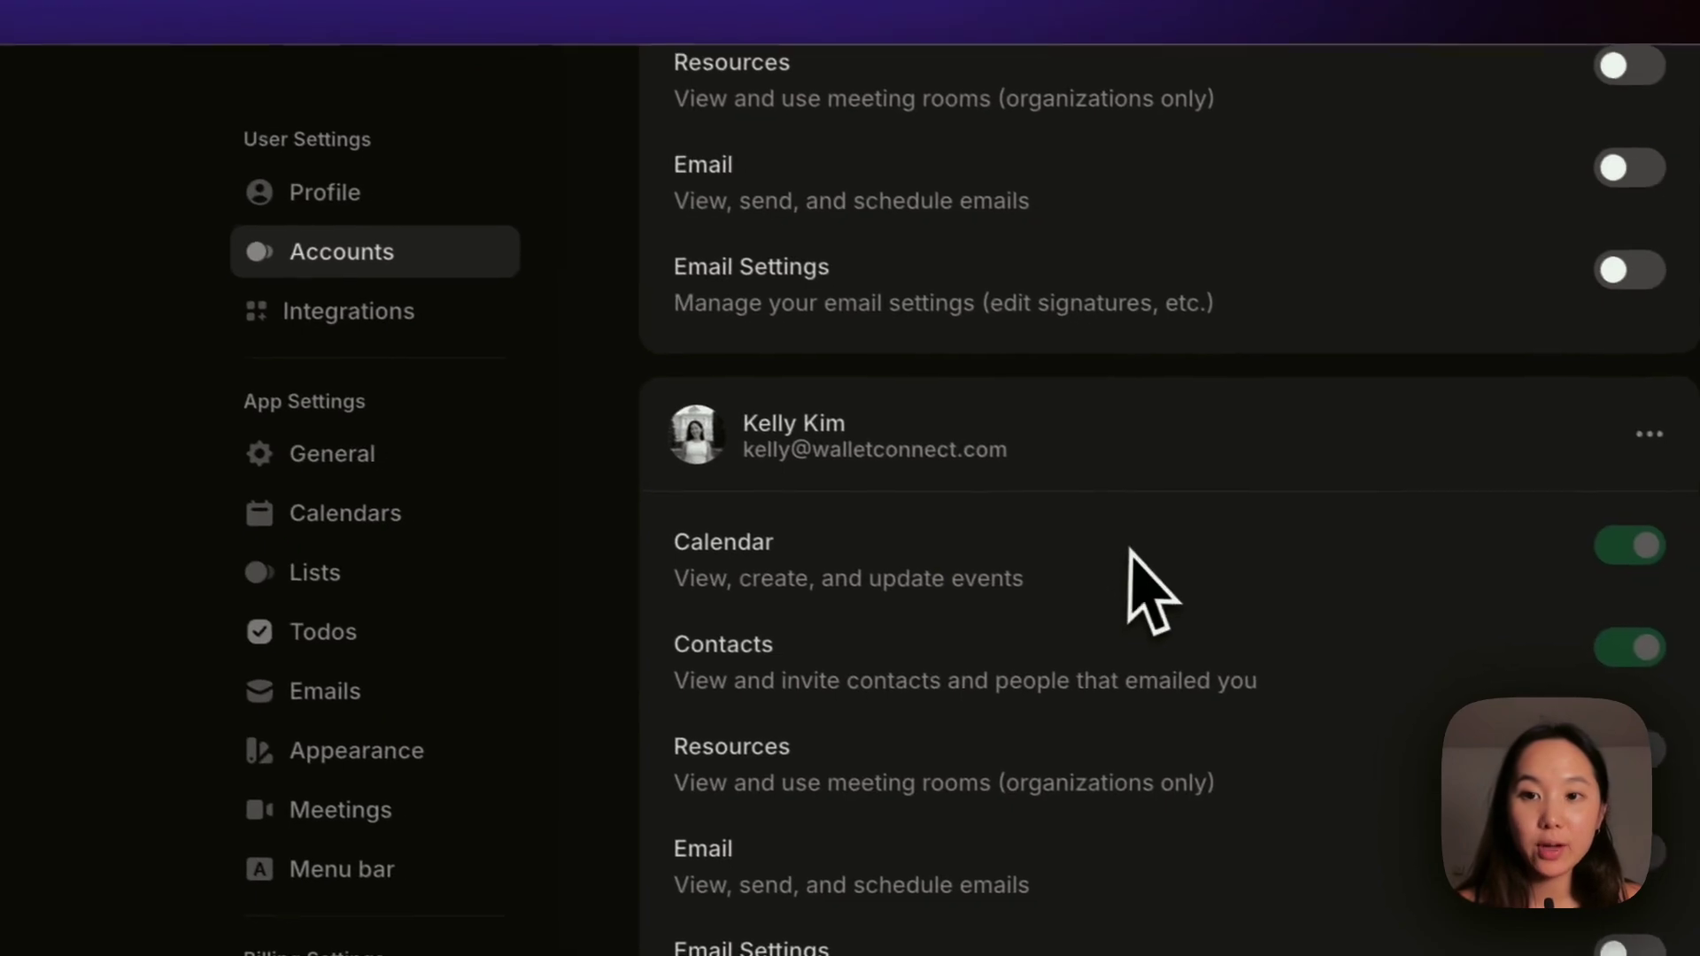
pyautogui.scroll(5, 1130, 551)
# Examine the Integrations settings, from the connected and available apps to the integrations that can be requested.
pyautogui.click(416, 315)
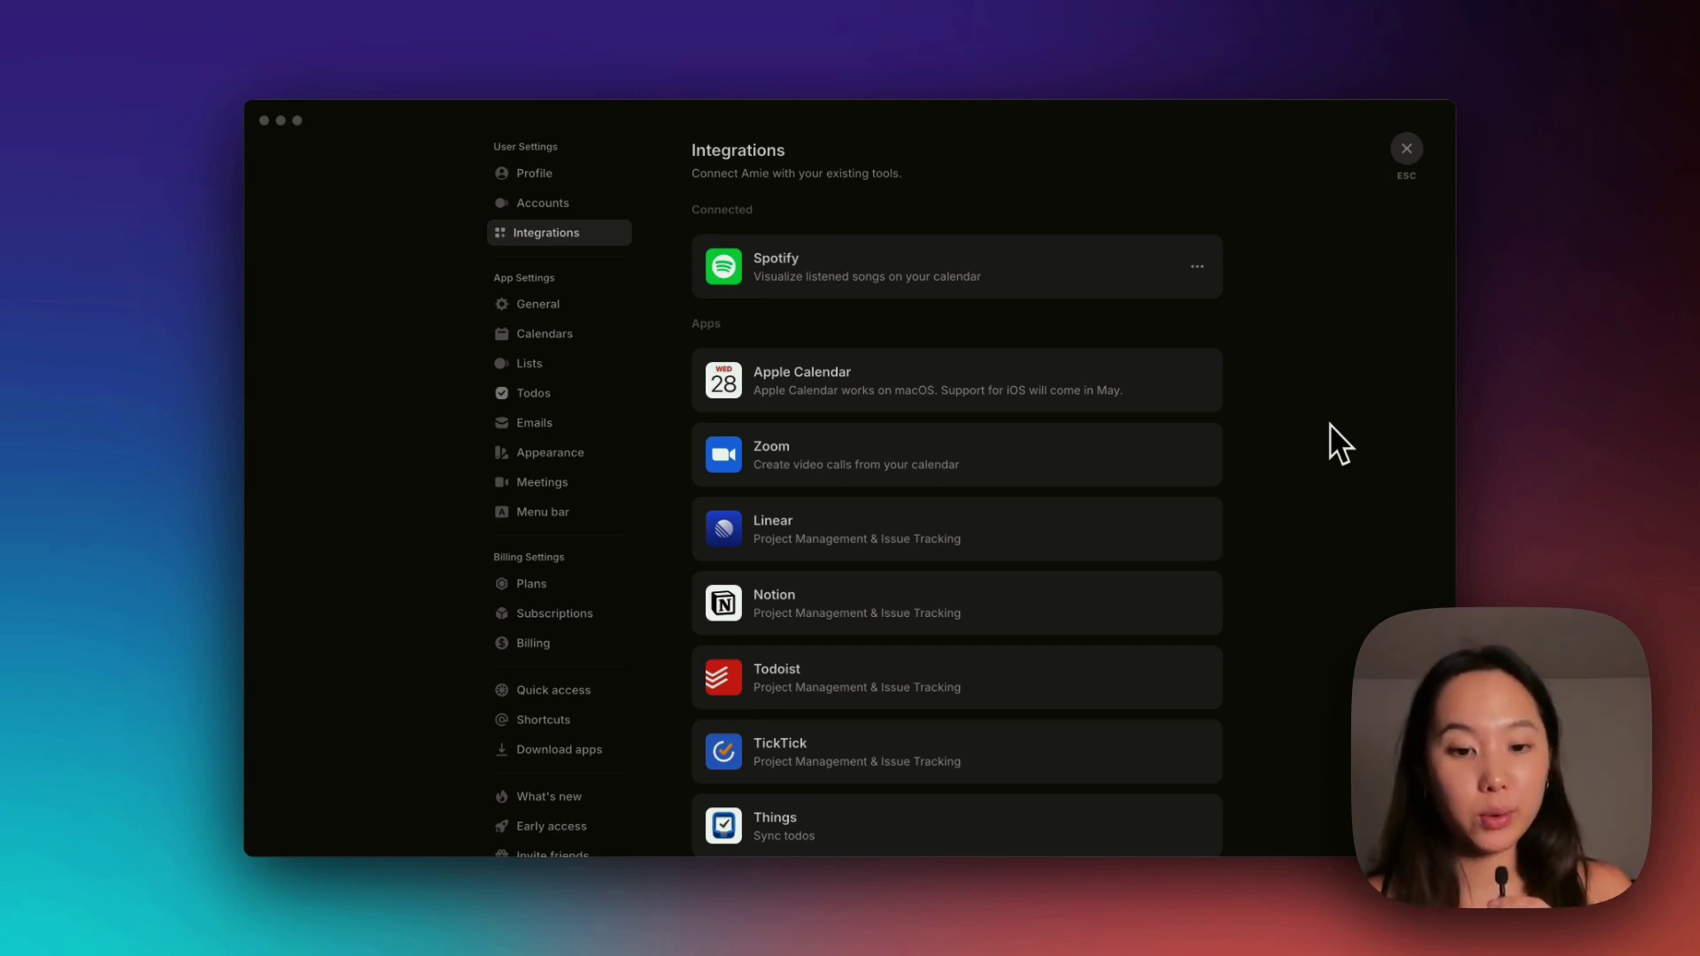
pyautogui.scroll(-10, 1330, 423)
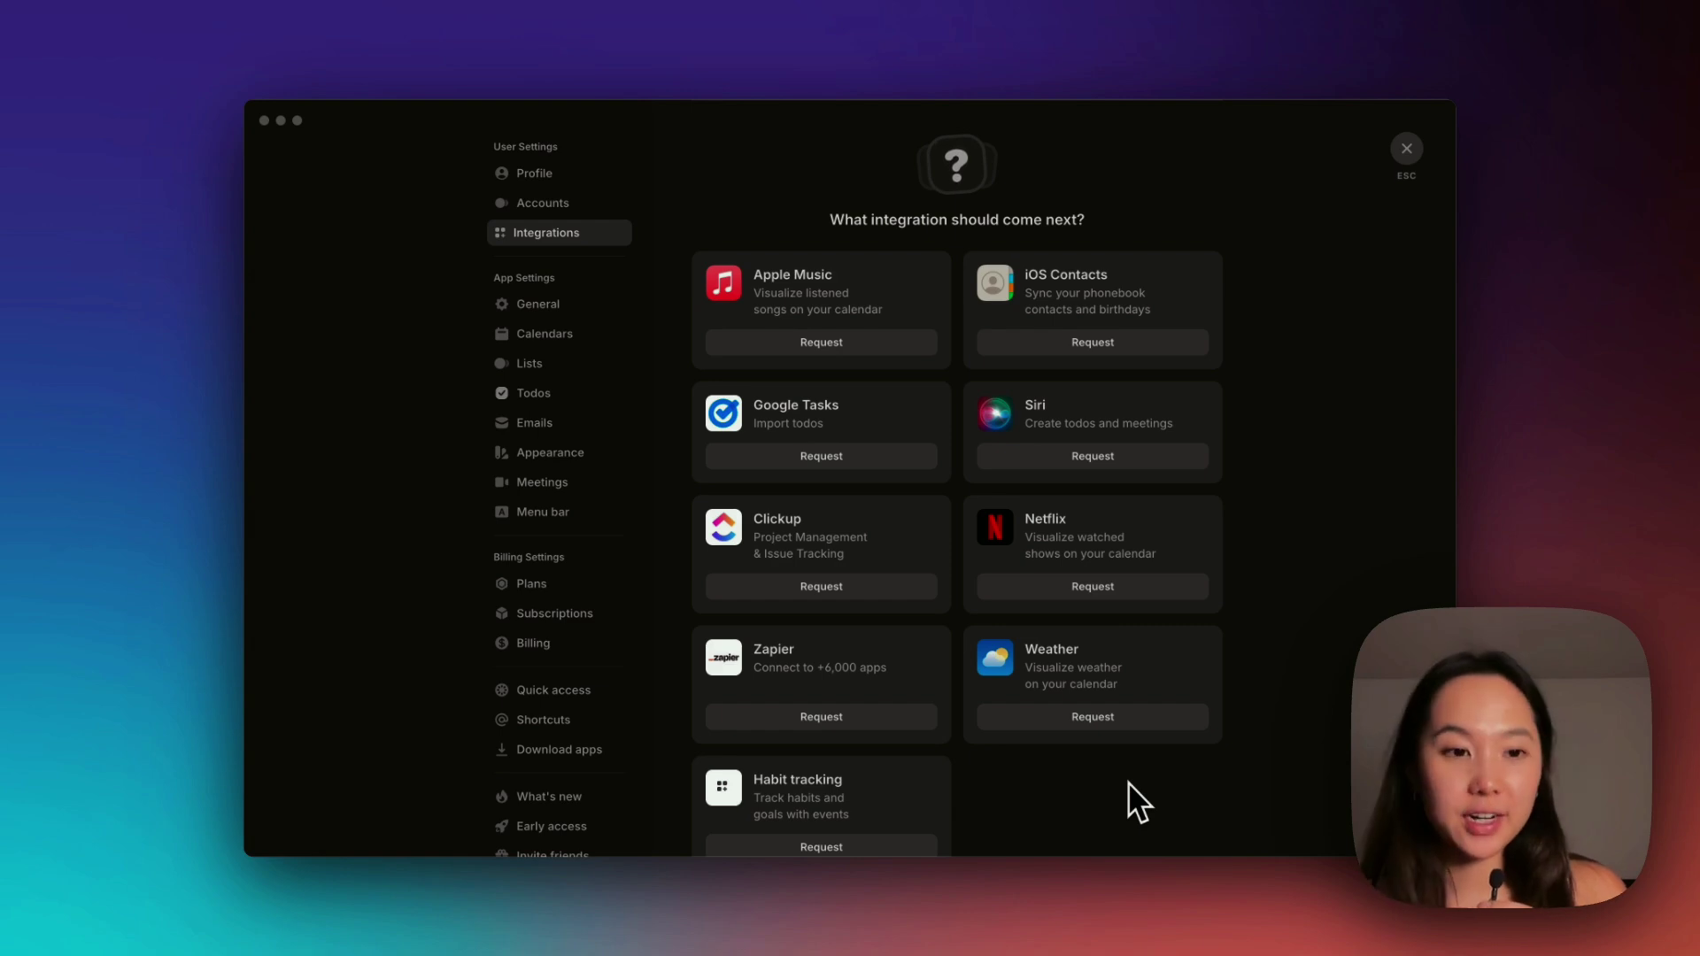
pyautogui.scroll(-1, 1128, 783)
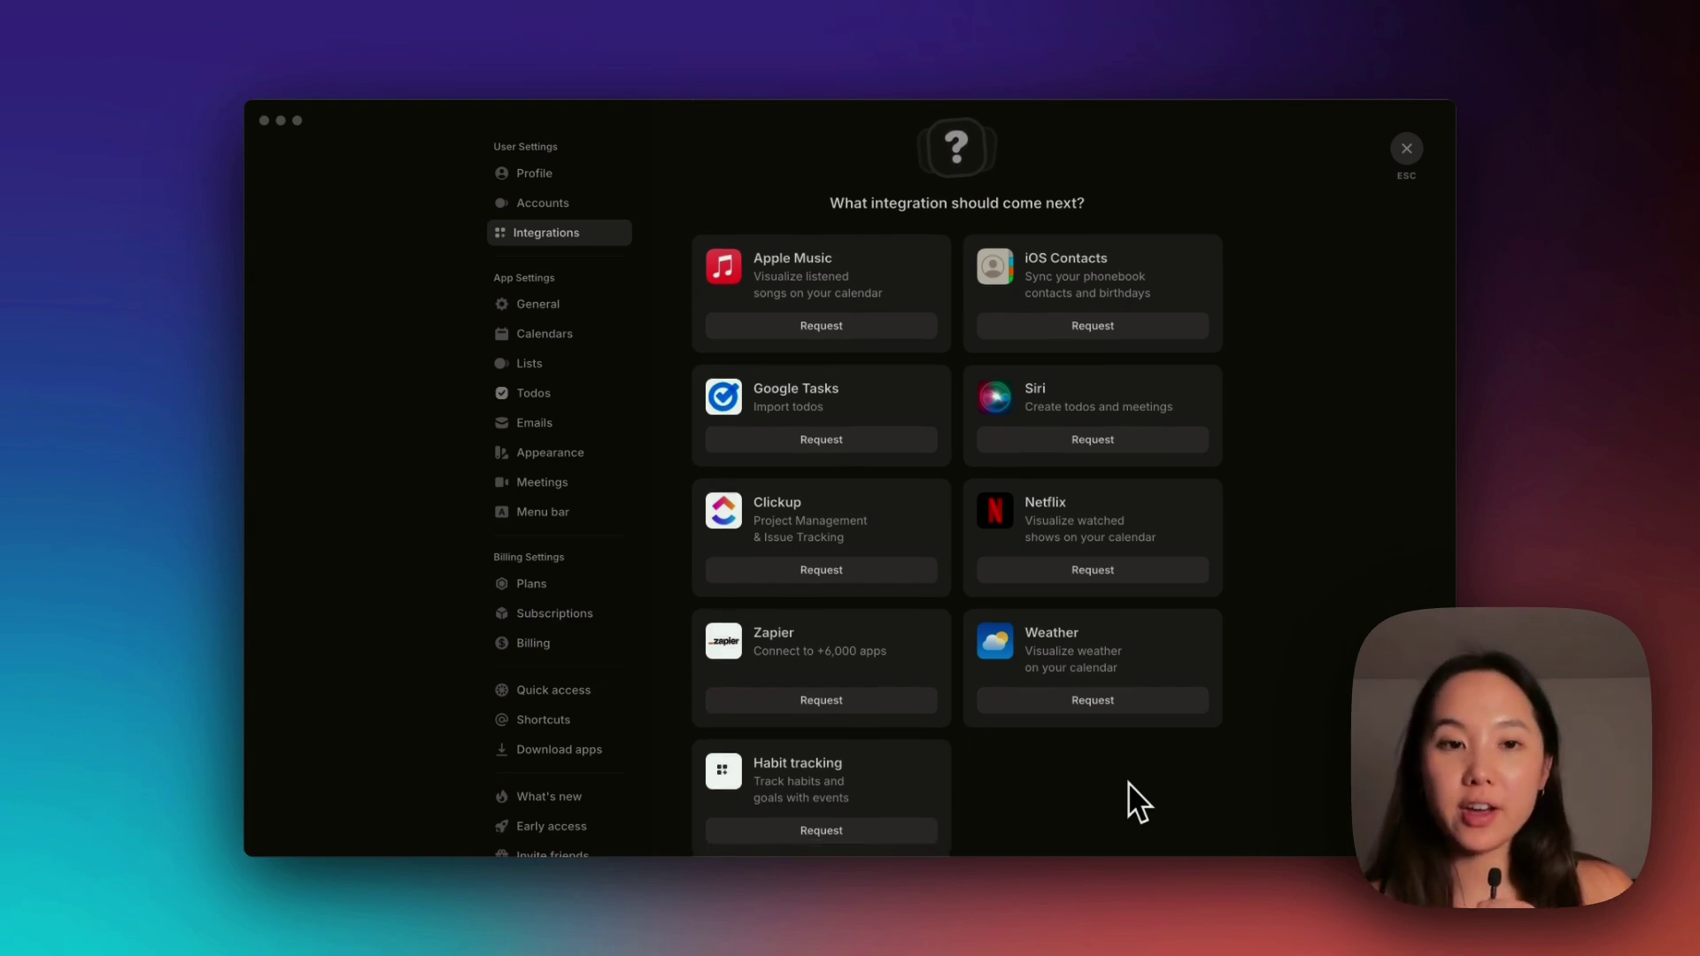
pyautogui.scroll(-1, 1128, 783)
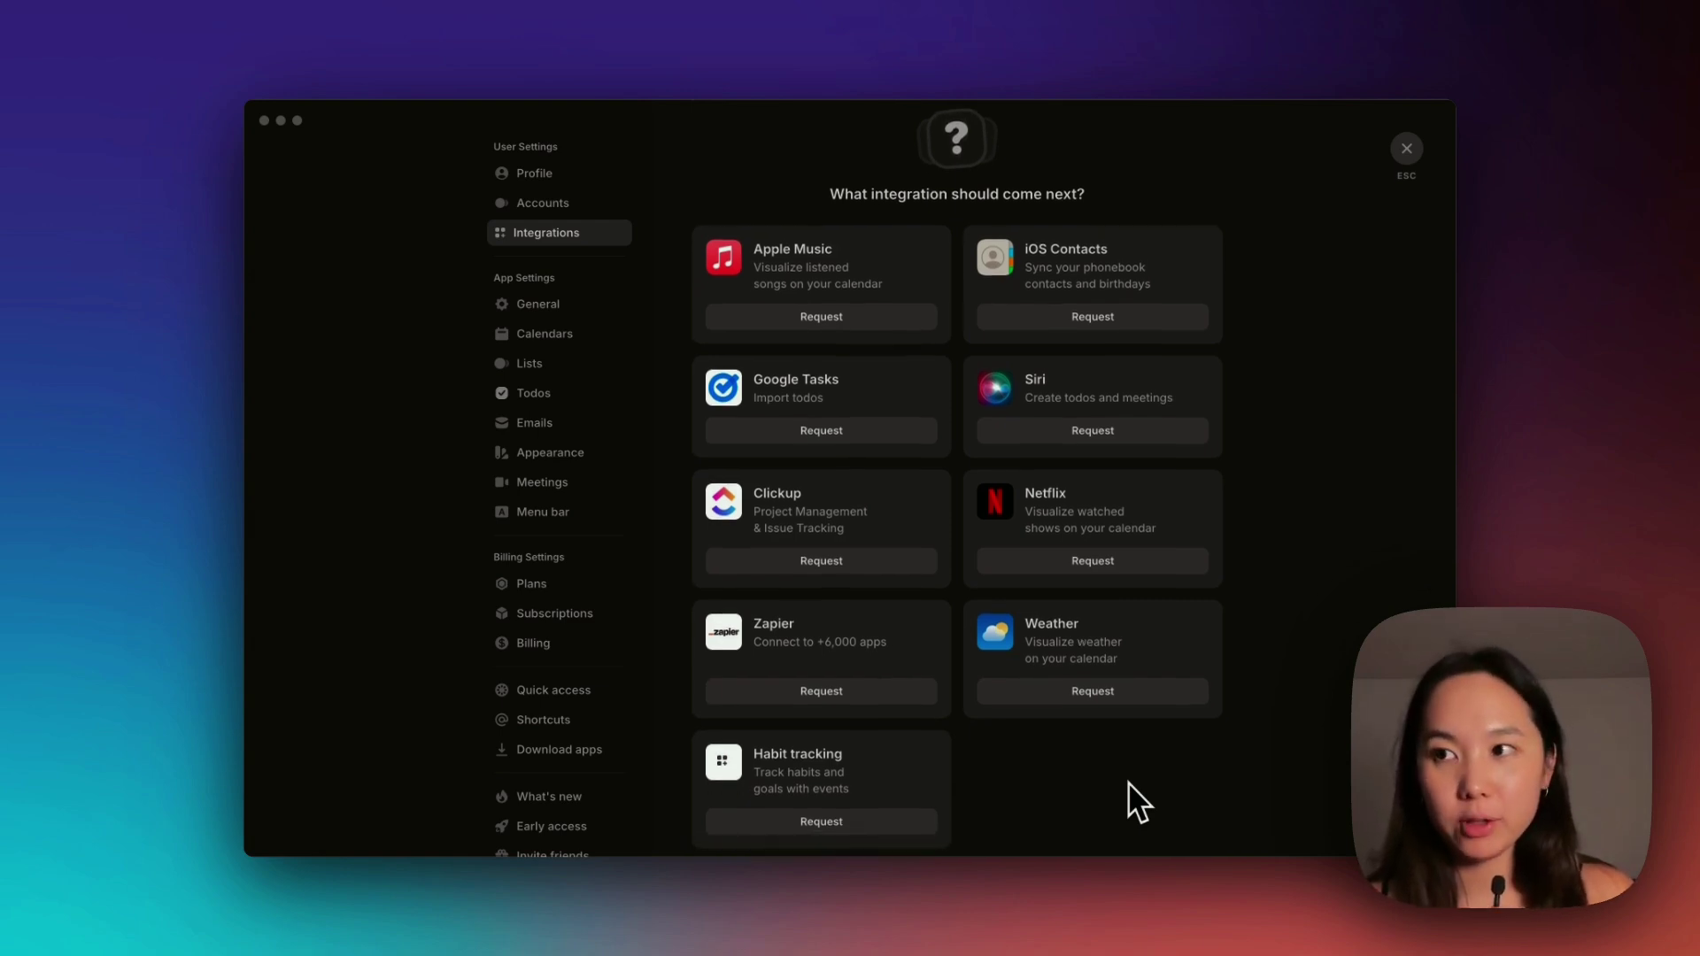
# Request the Habit tracking integration and look over the dream workflow feedback field.
pyautogui.click(832, 824)
pyautogui.scroll(-3, 826, 818)
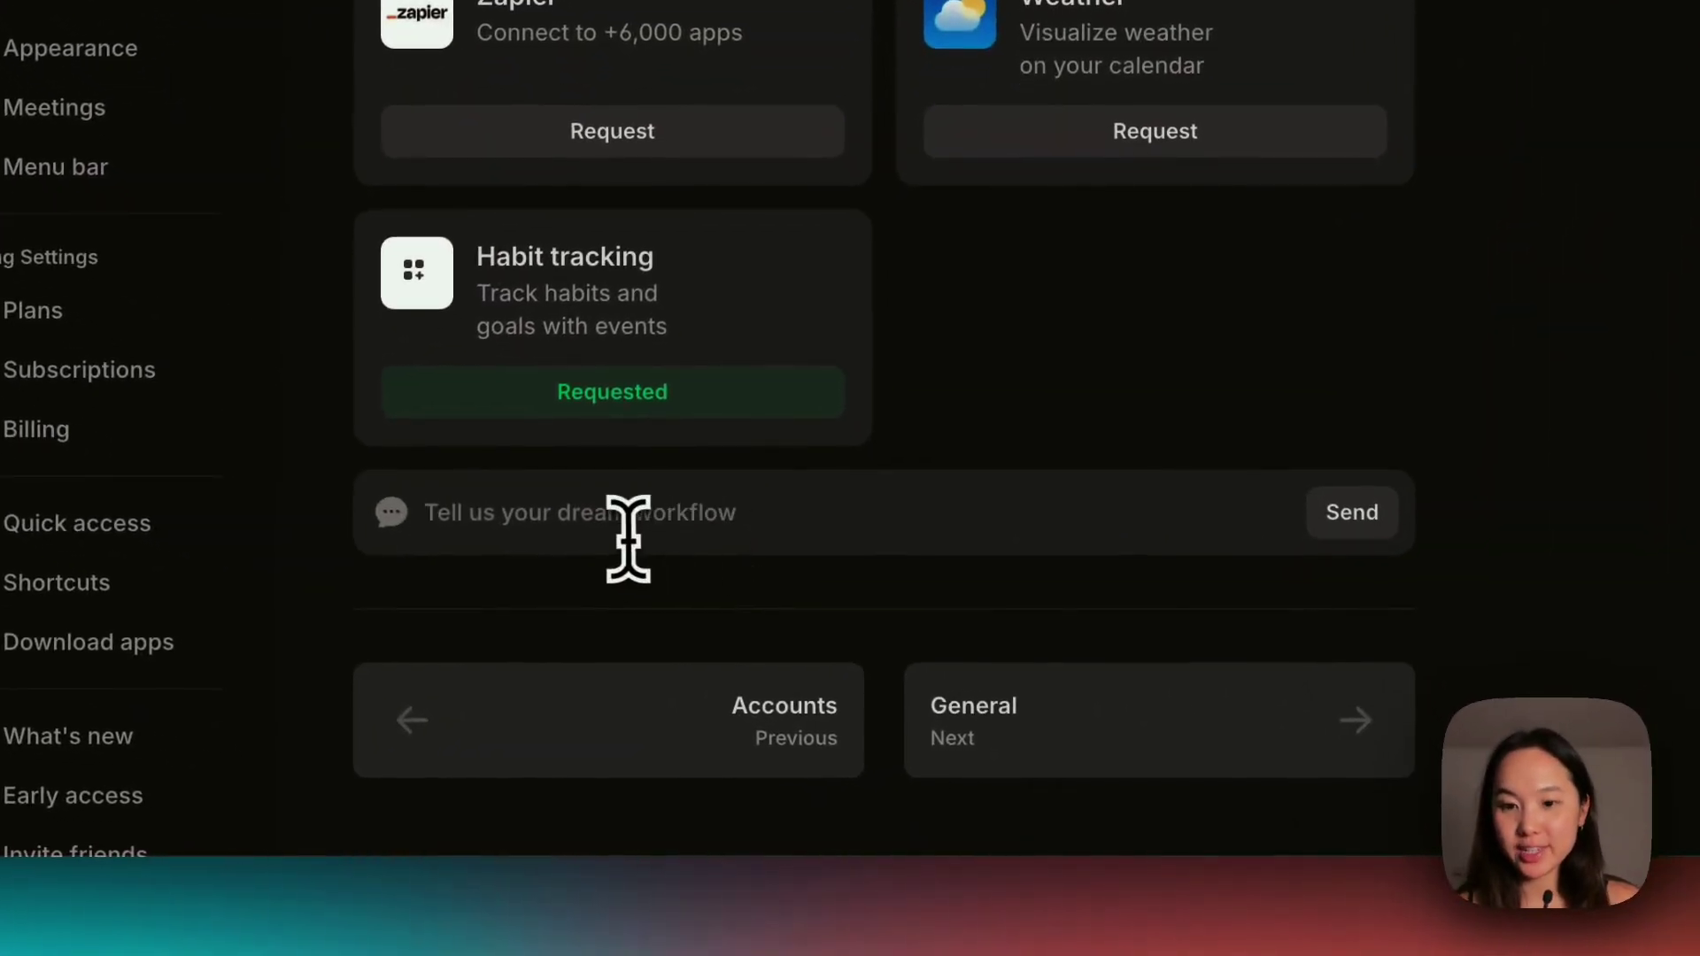
pyautogui.scroll(15, 674, 540)
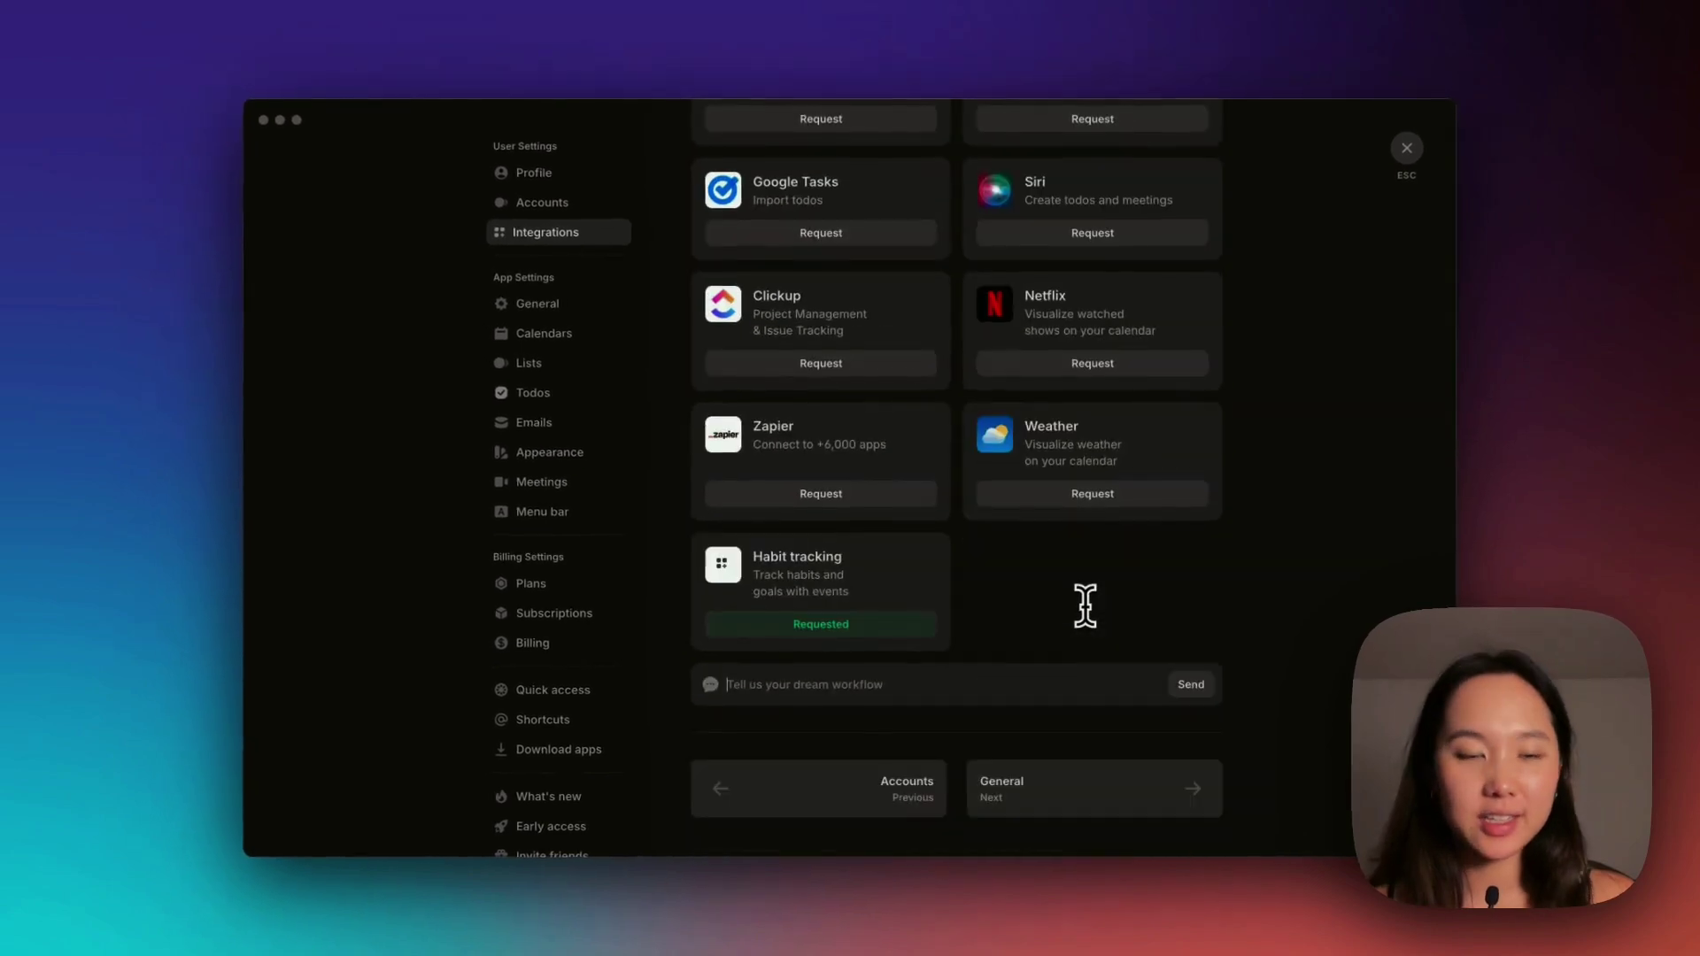
pyautogui.scroll(15, 1083, 605)
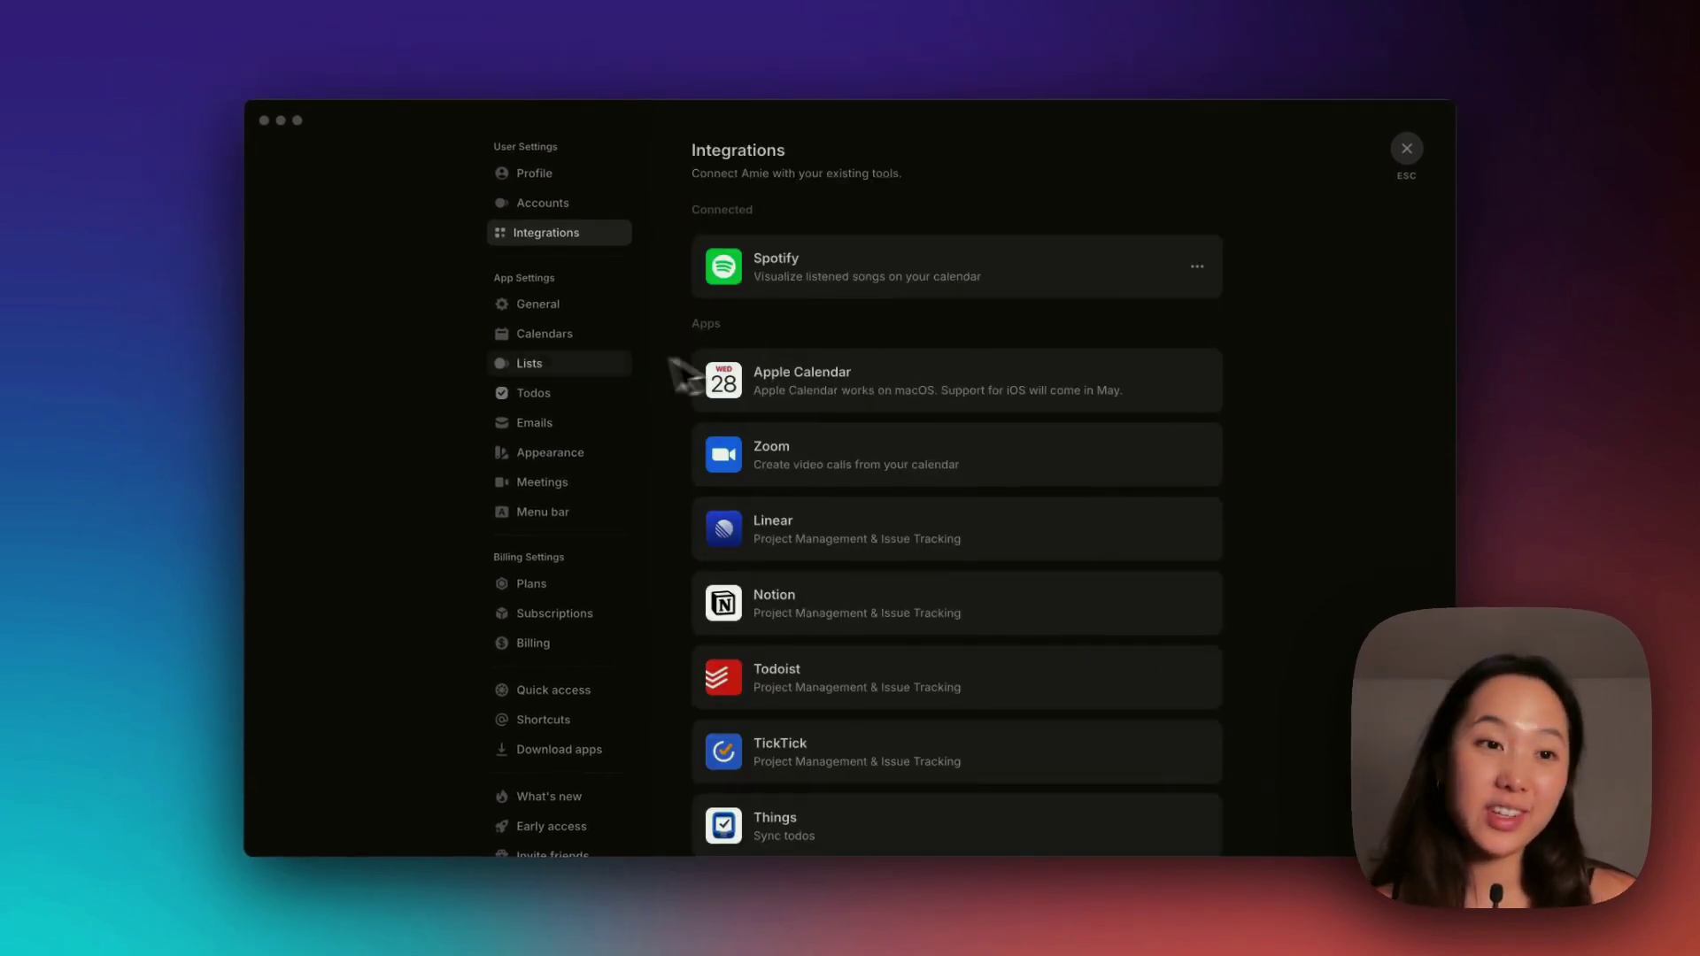
# Review the Calendars settings with each calendar's color and type, and the Emails settings for import, reminders and signature.
pyautogui.click(545, 333)
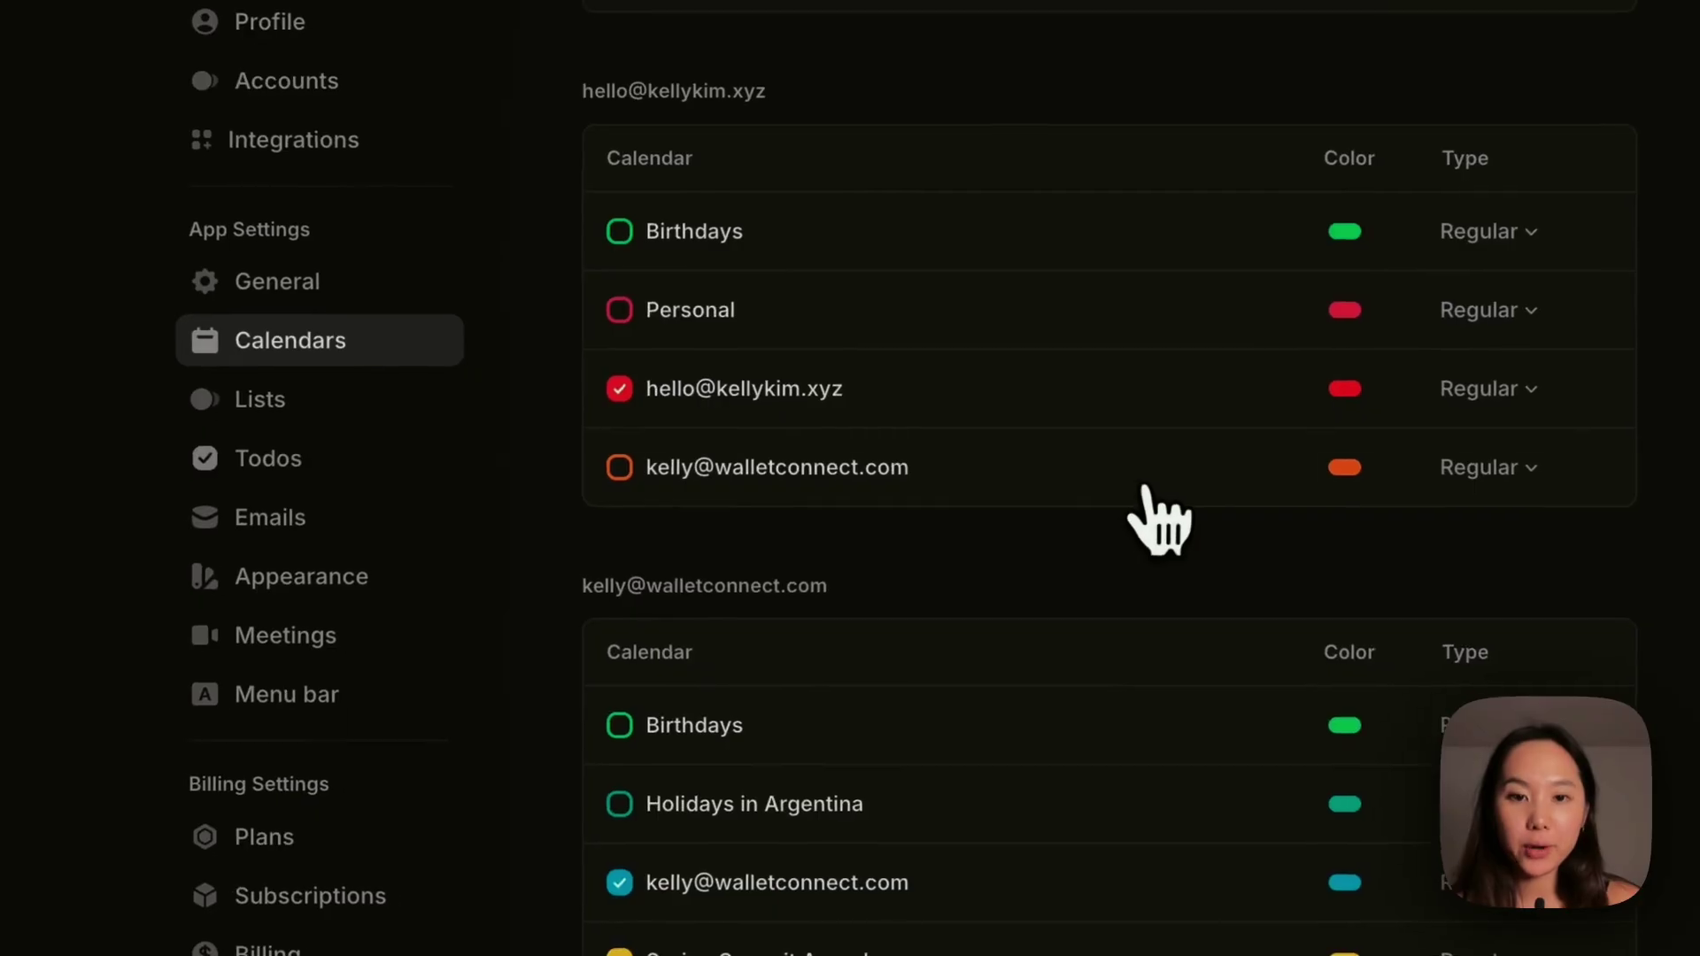
pyautogui.scroll(5, 976, 420)
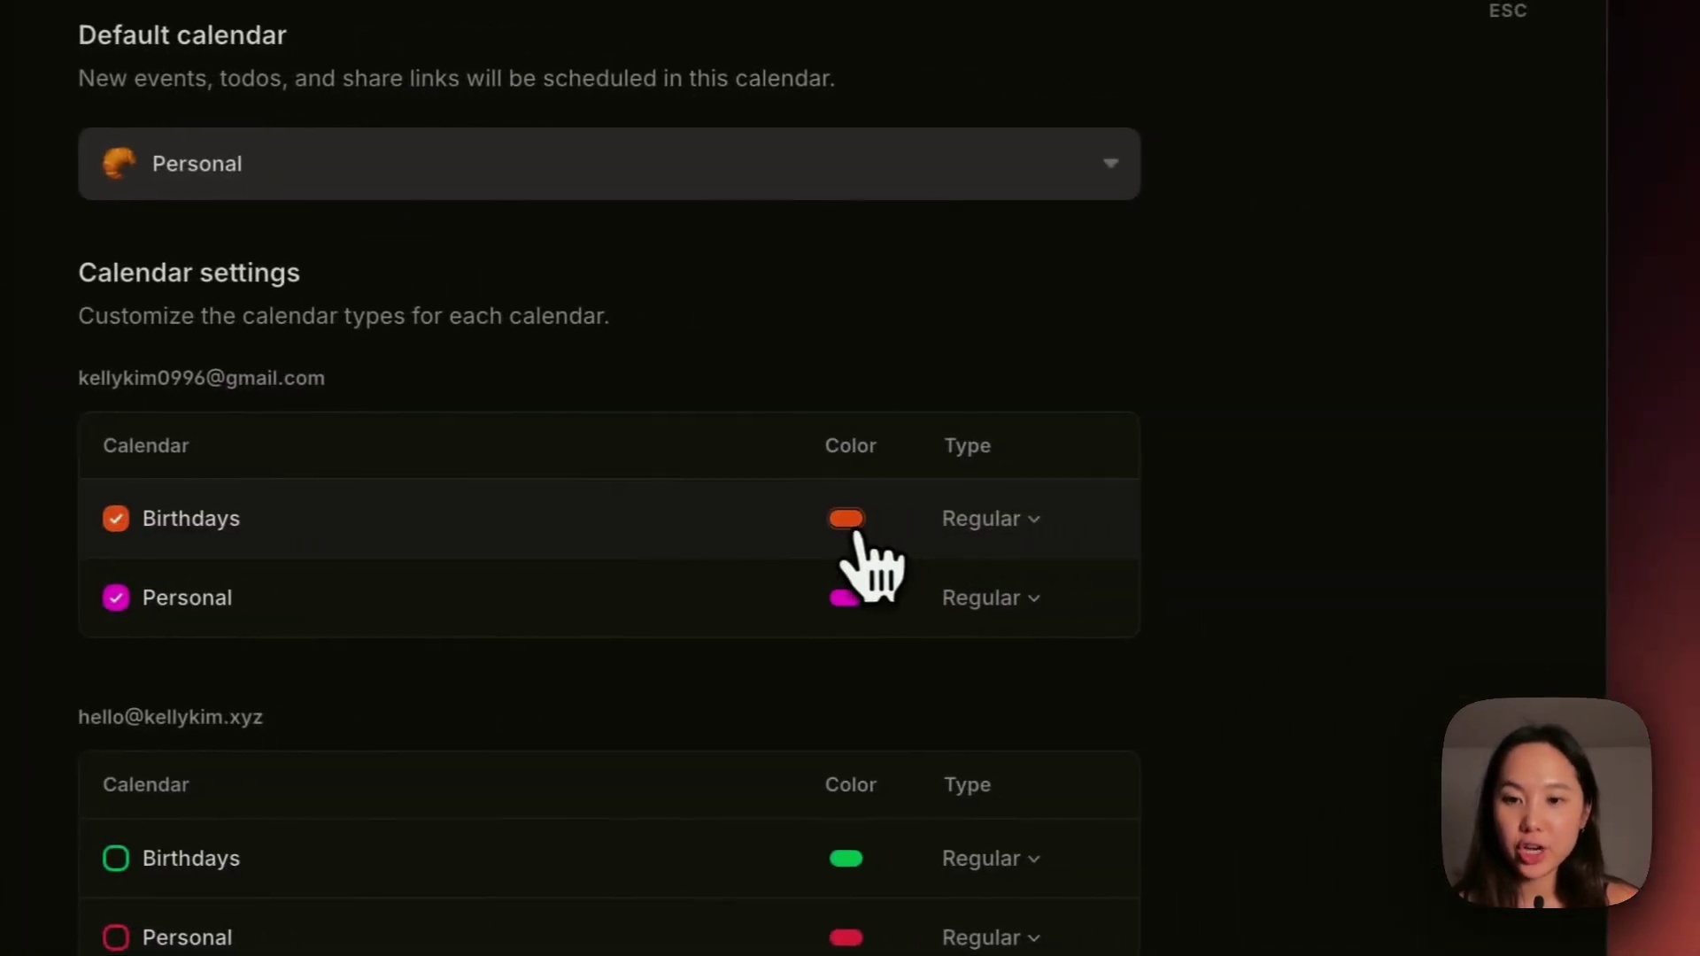
pyautogui.click(1034, 519)
pyautogui.click(550, 543)
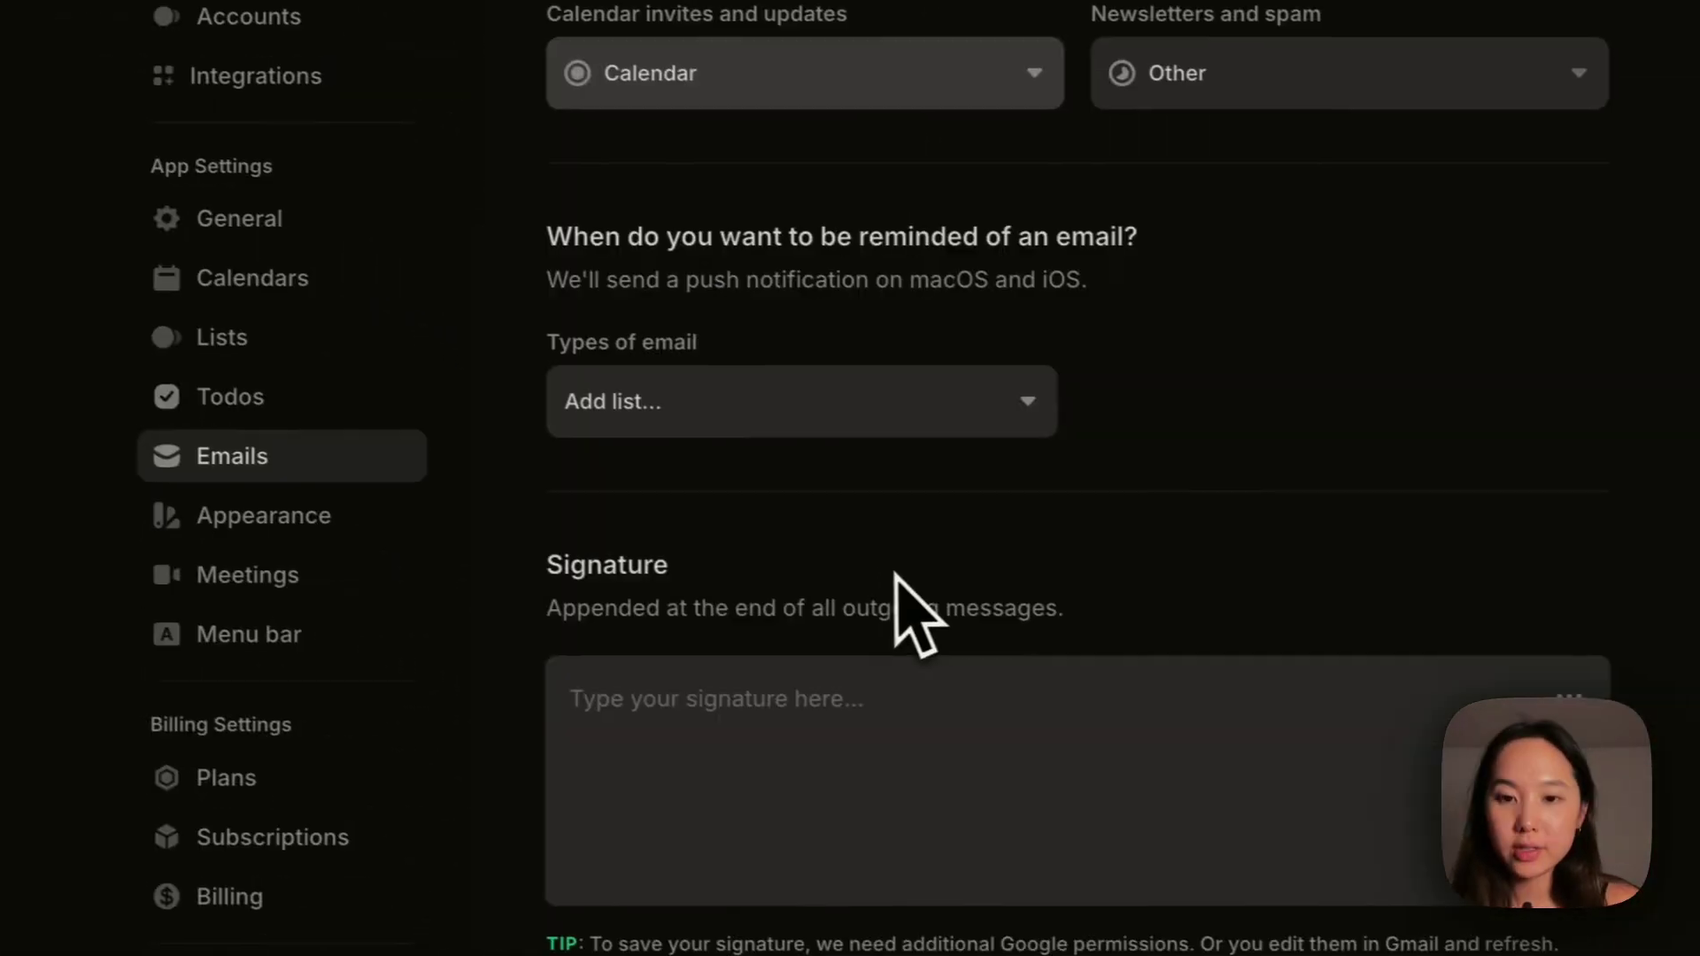
pyautogui.scroll(5, 901, 607)
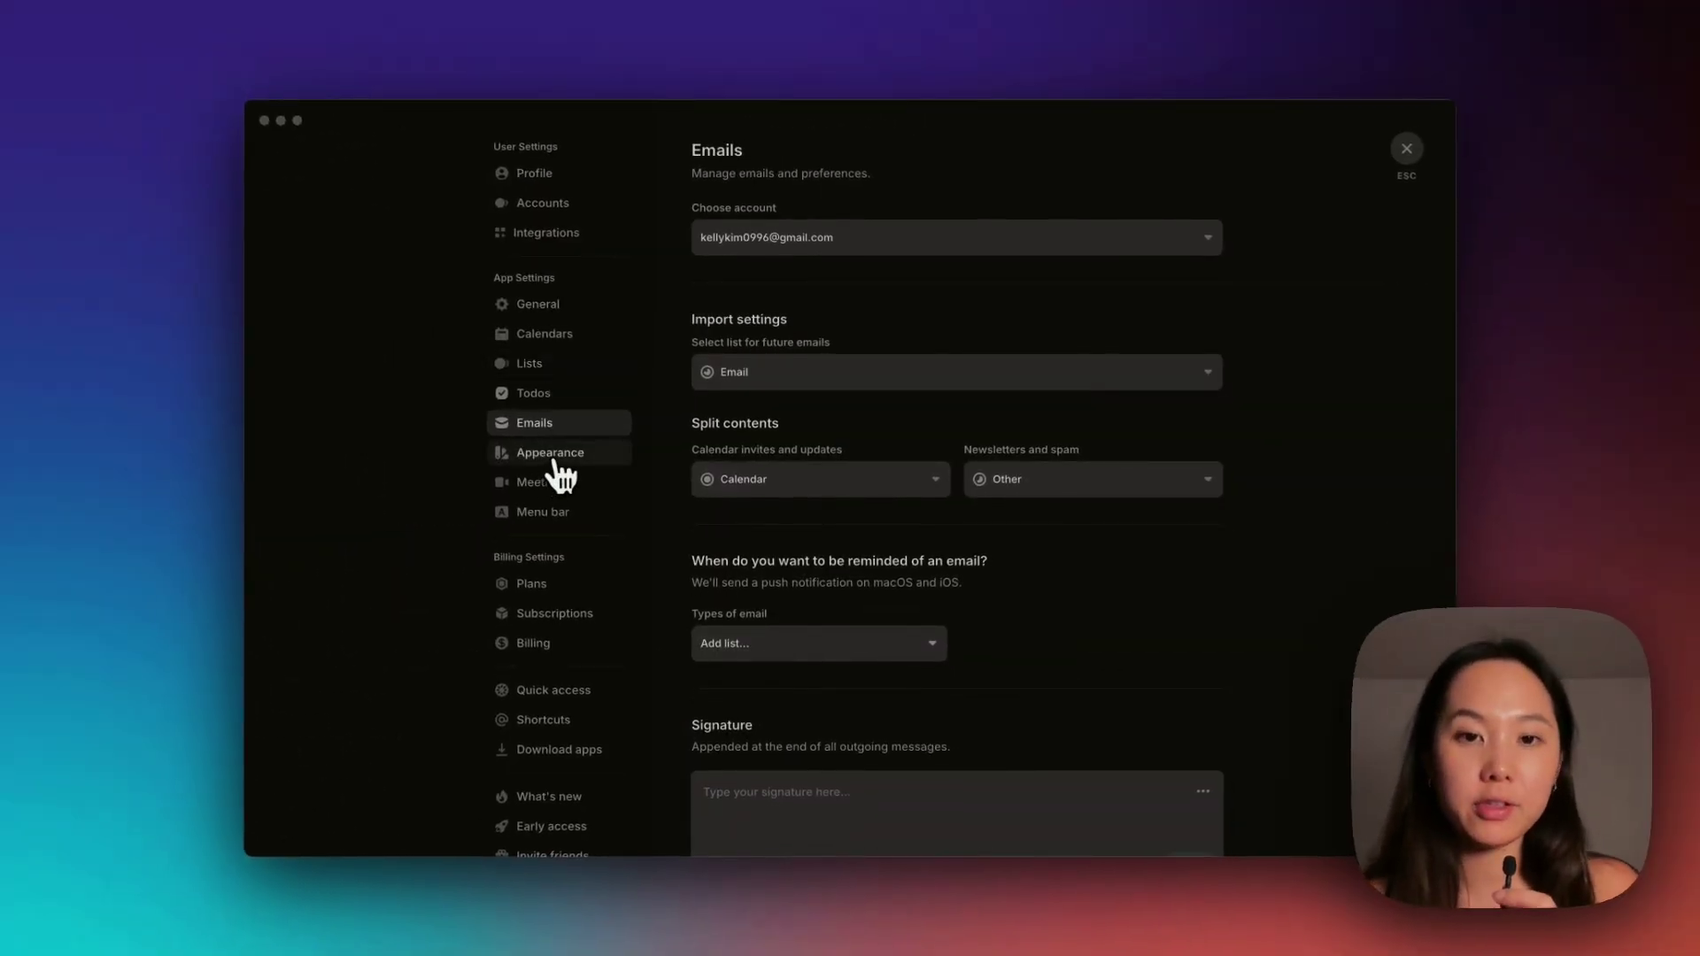
# Try the Light theme in the Appearance settings and switch back to Dark.
pyautogui.click(553, 460)
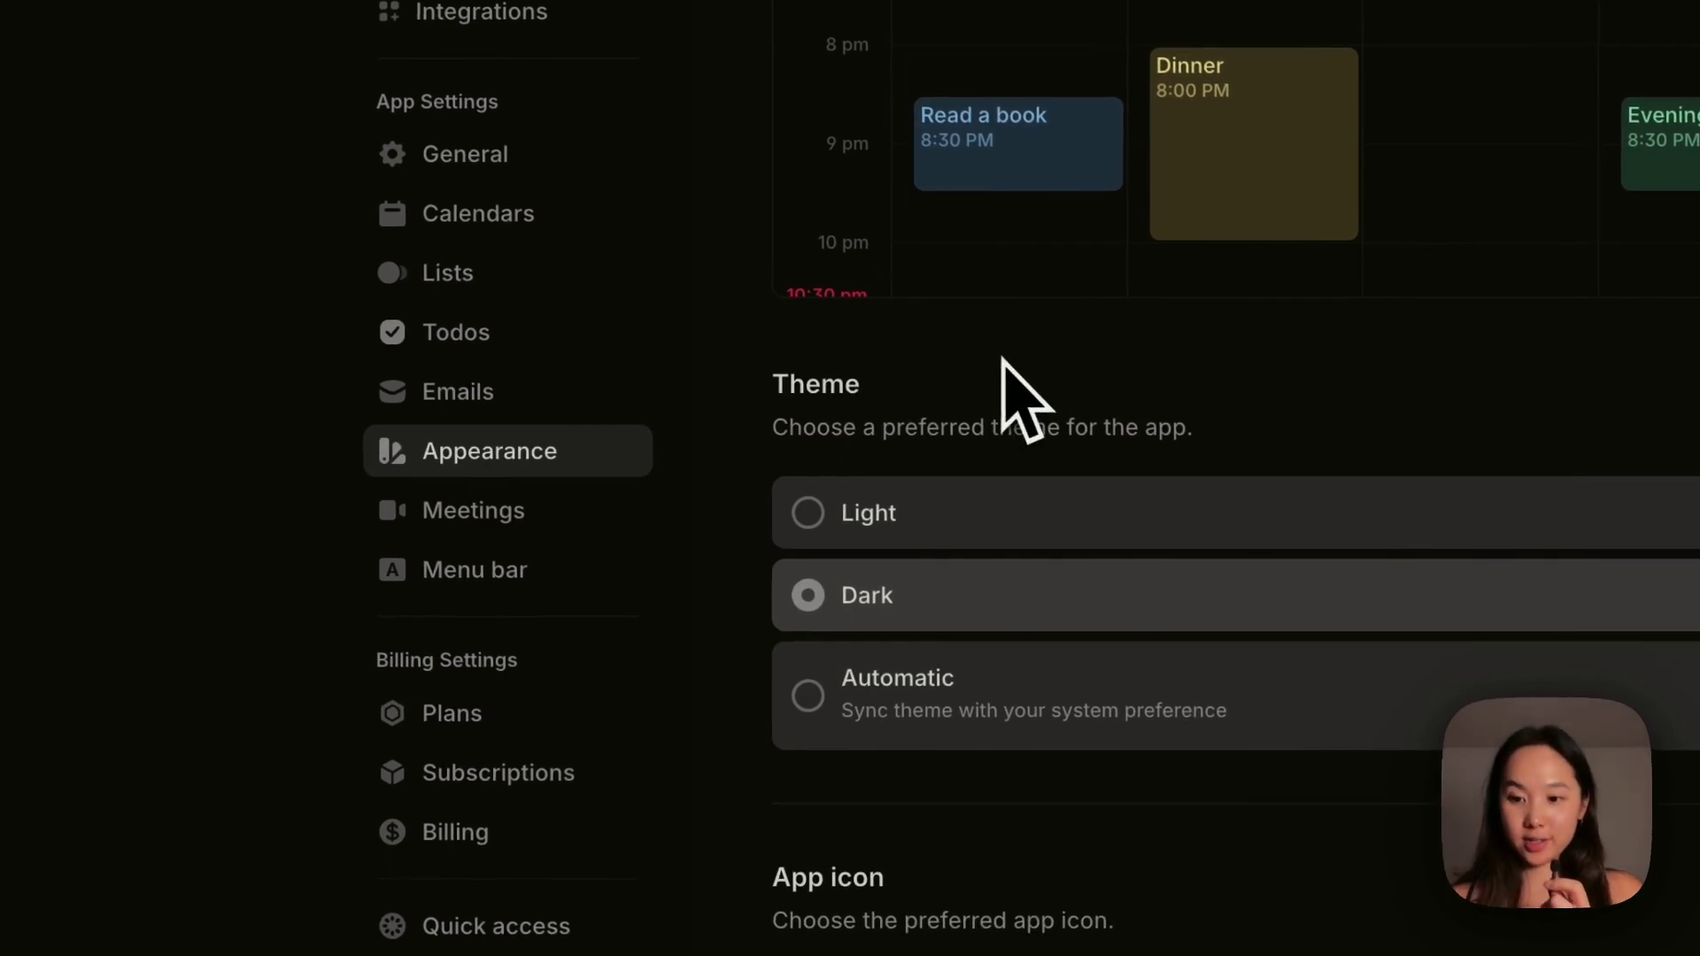
pyautogui.click(806, 523)
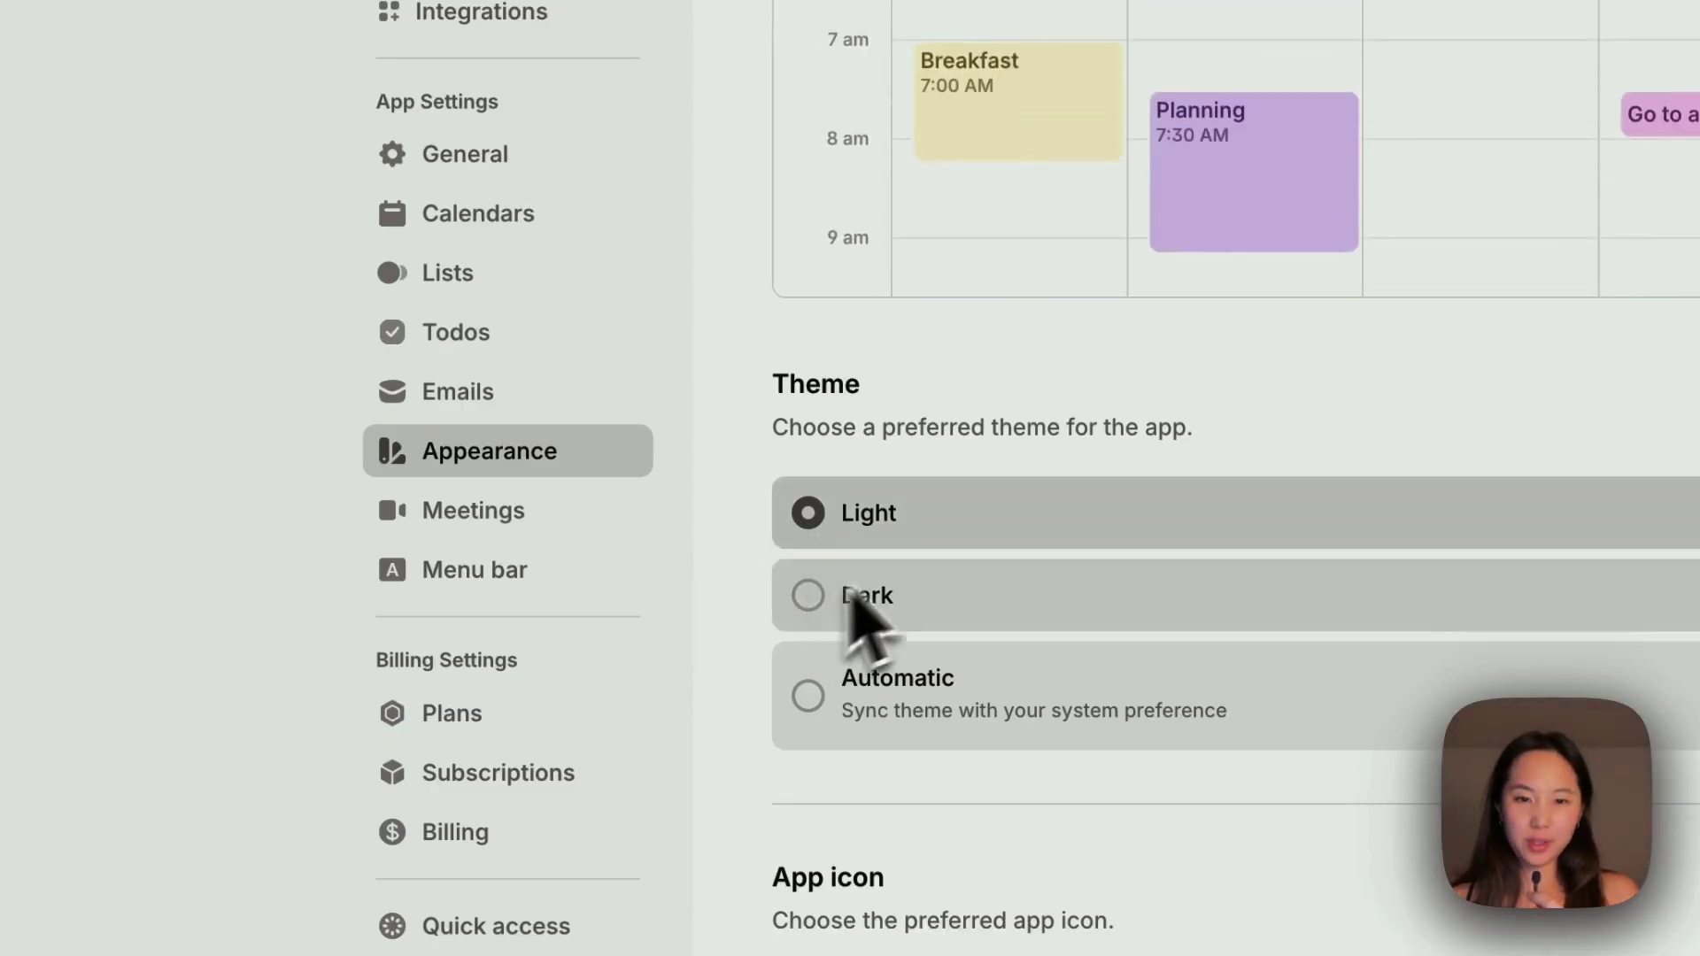
pyautogui.click(828, 607)
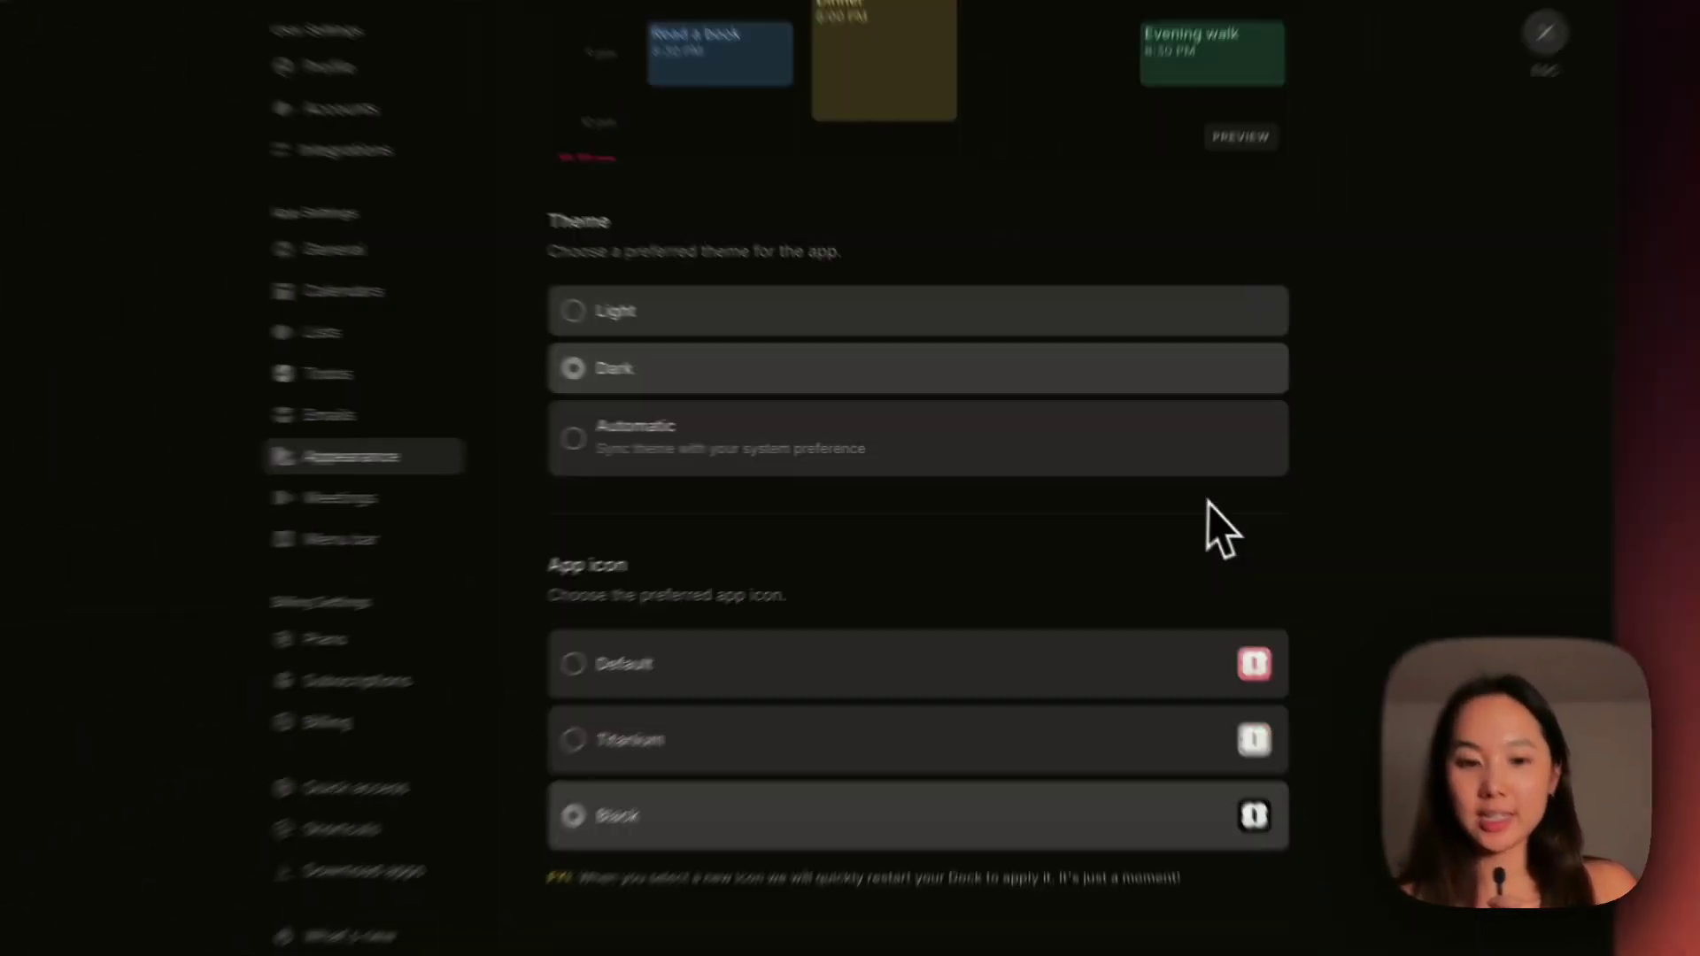
# Review the app icon, calendar zoom and color name options in the Appearance settings.
pyautogui.scroll(-5, 1208, 524)
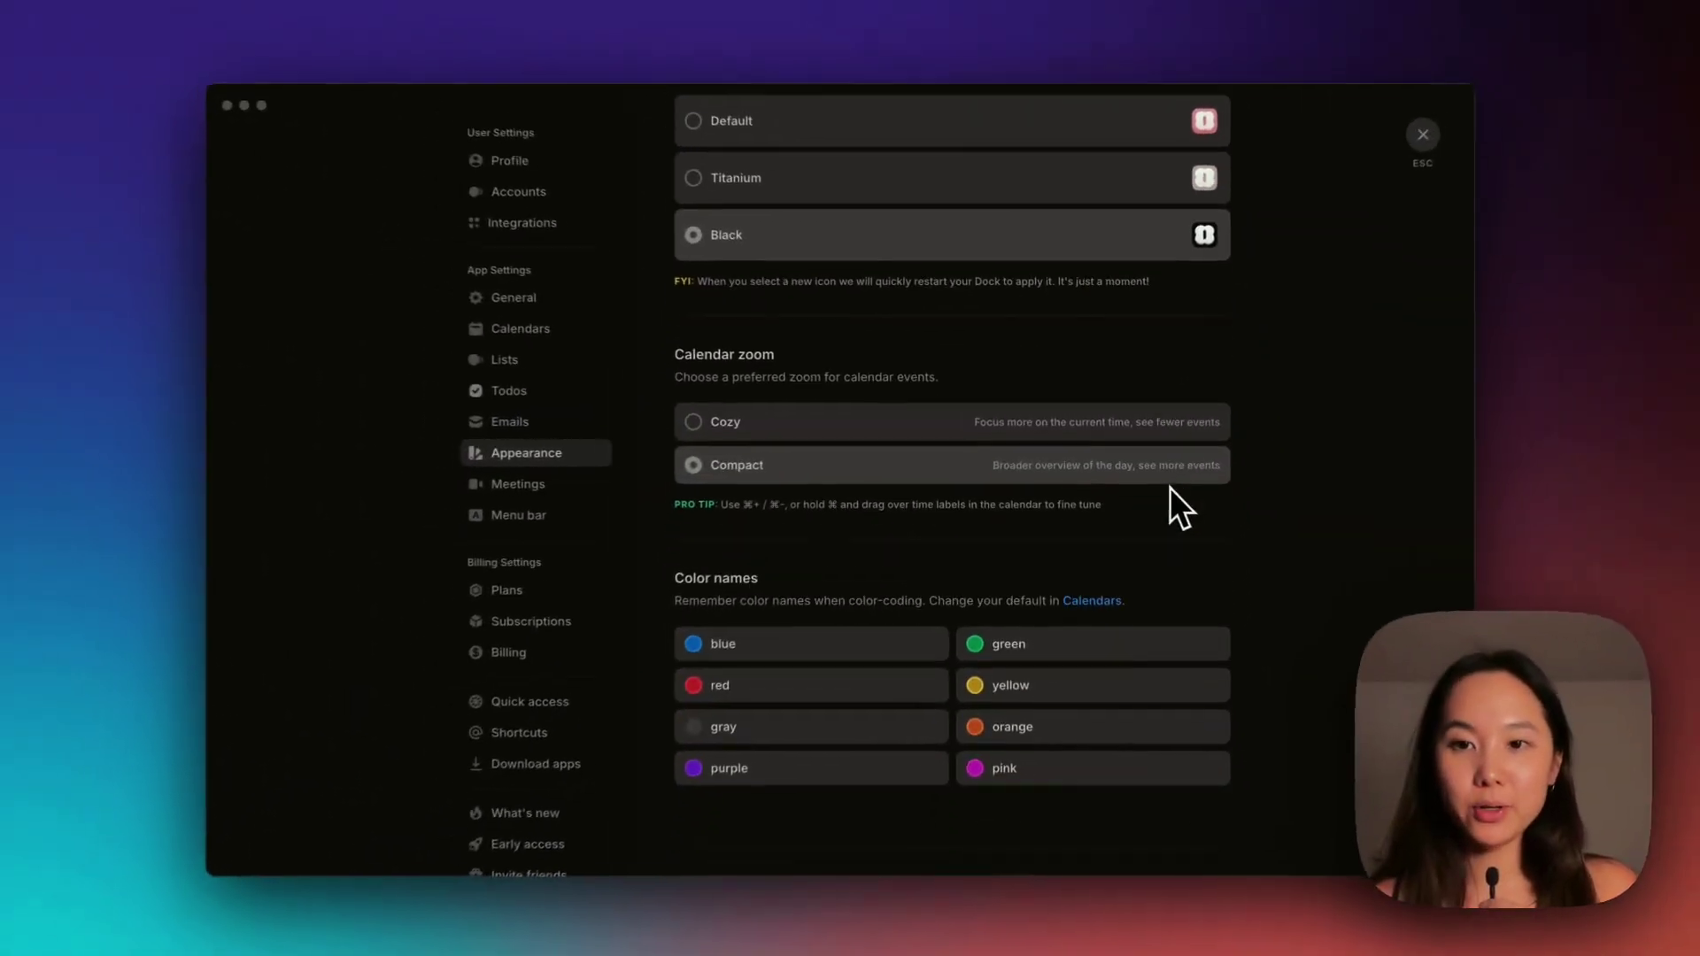
pyautogui.scroll(2, 1176, 505)
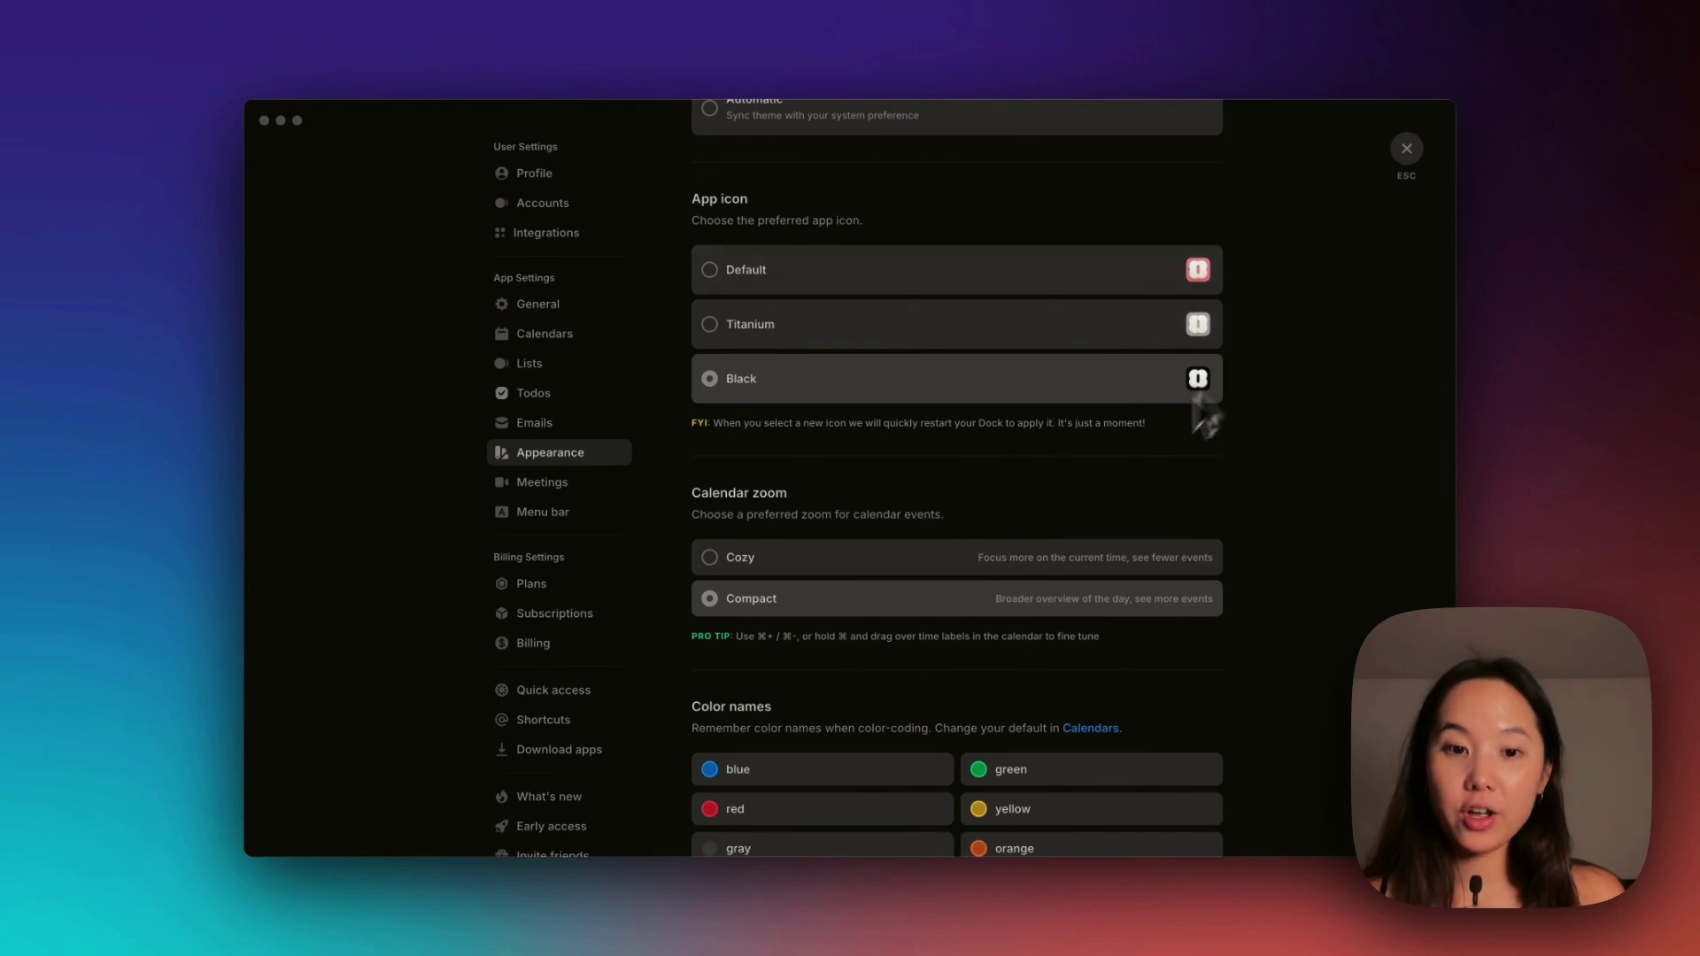
pyautogui.scroll(-3, 1168, 425)
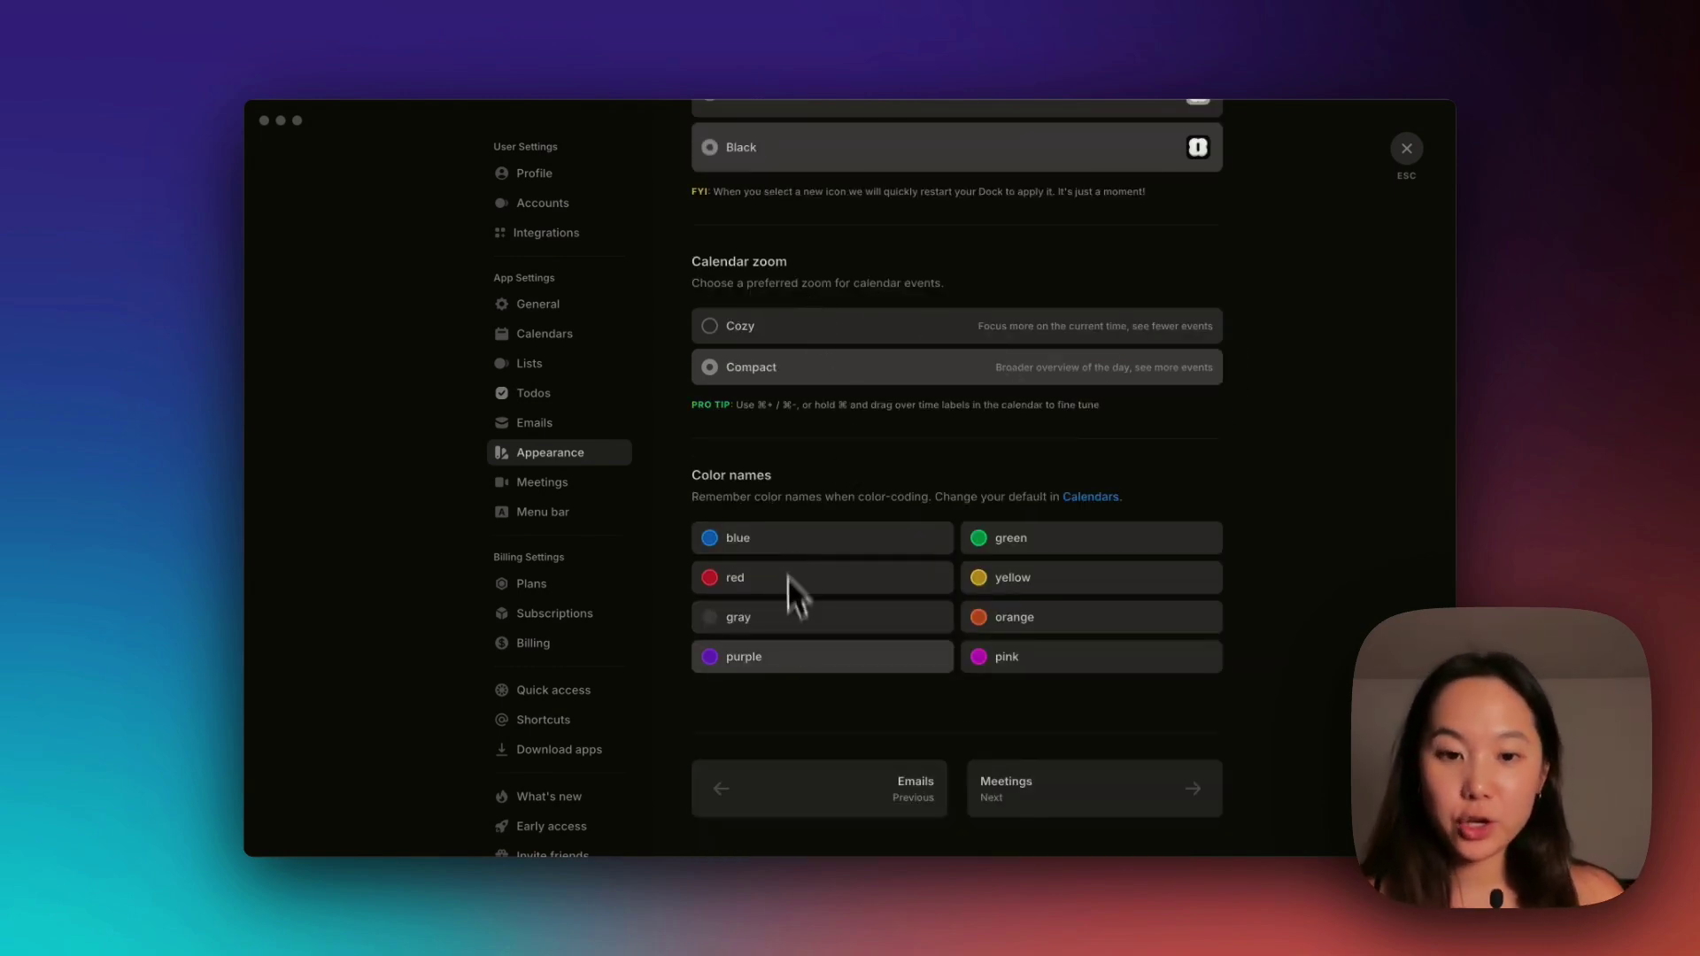
# Review the Meetings settings for video links and reminders, and the Menu bar settings for quit action and visible calendars.
pyautogui.click(571, 489)
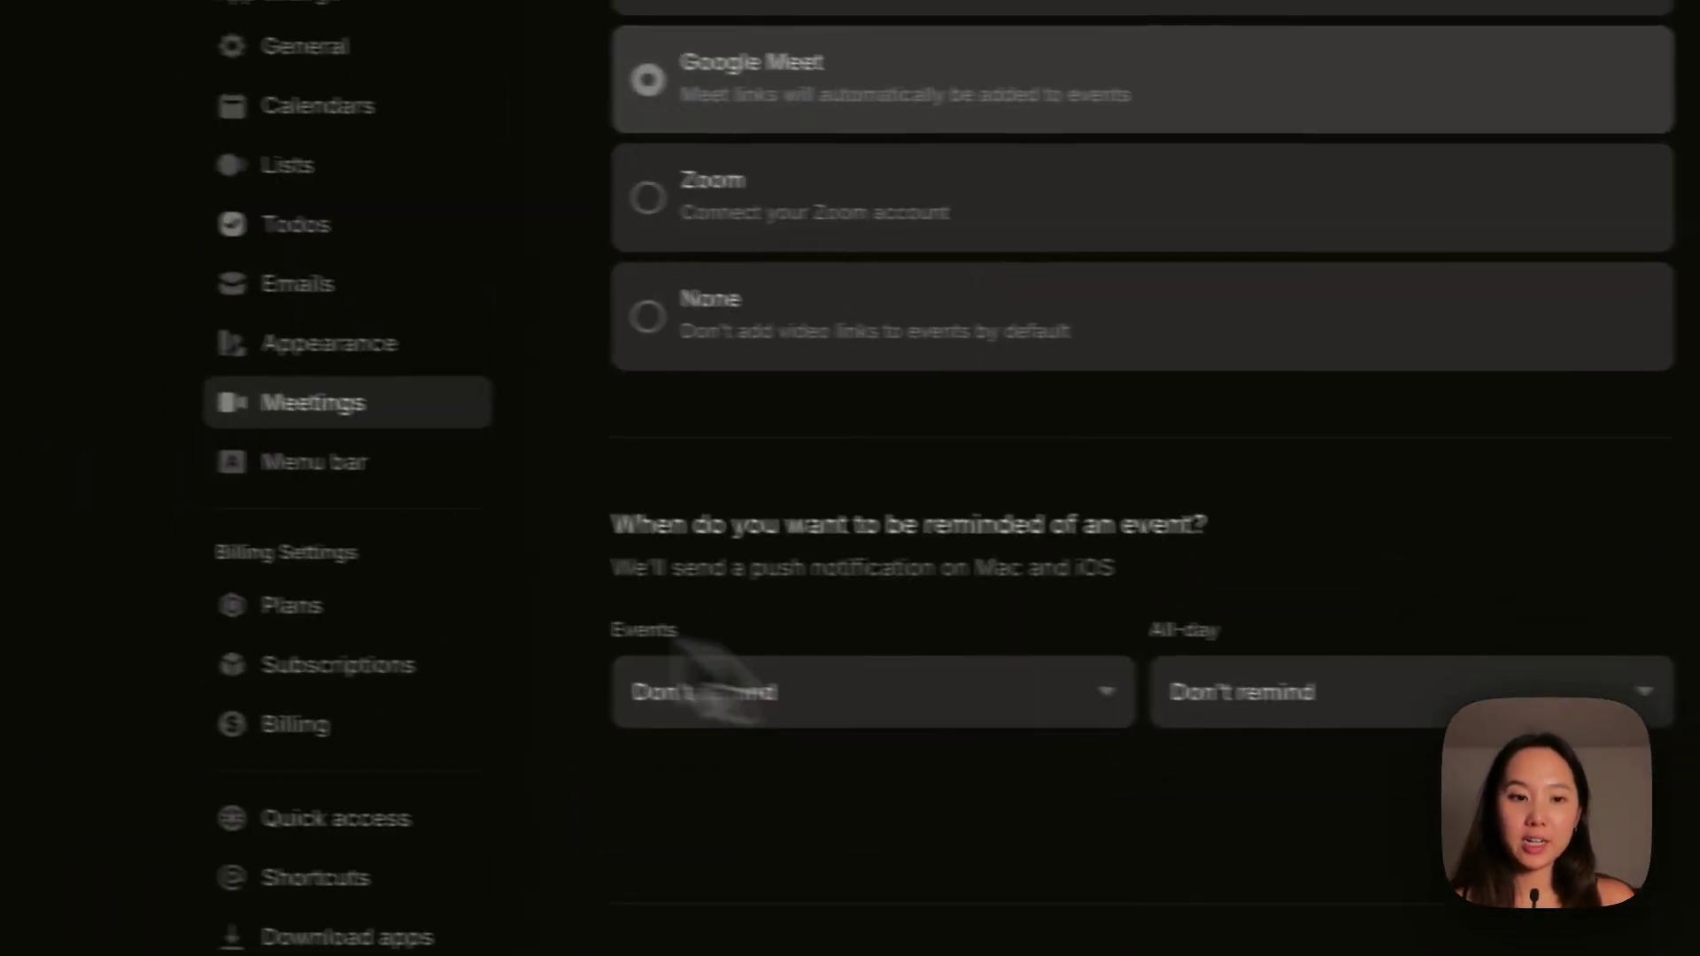
pyautogui.click(293, 866)
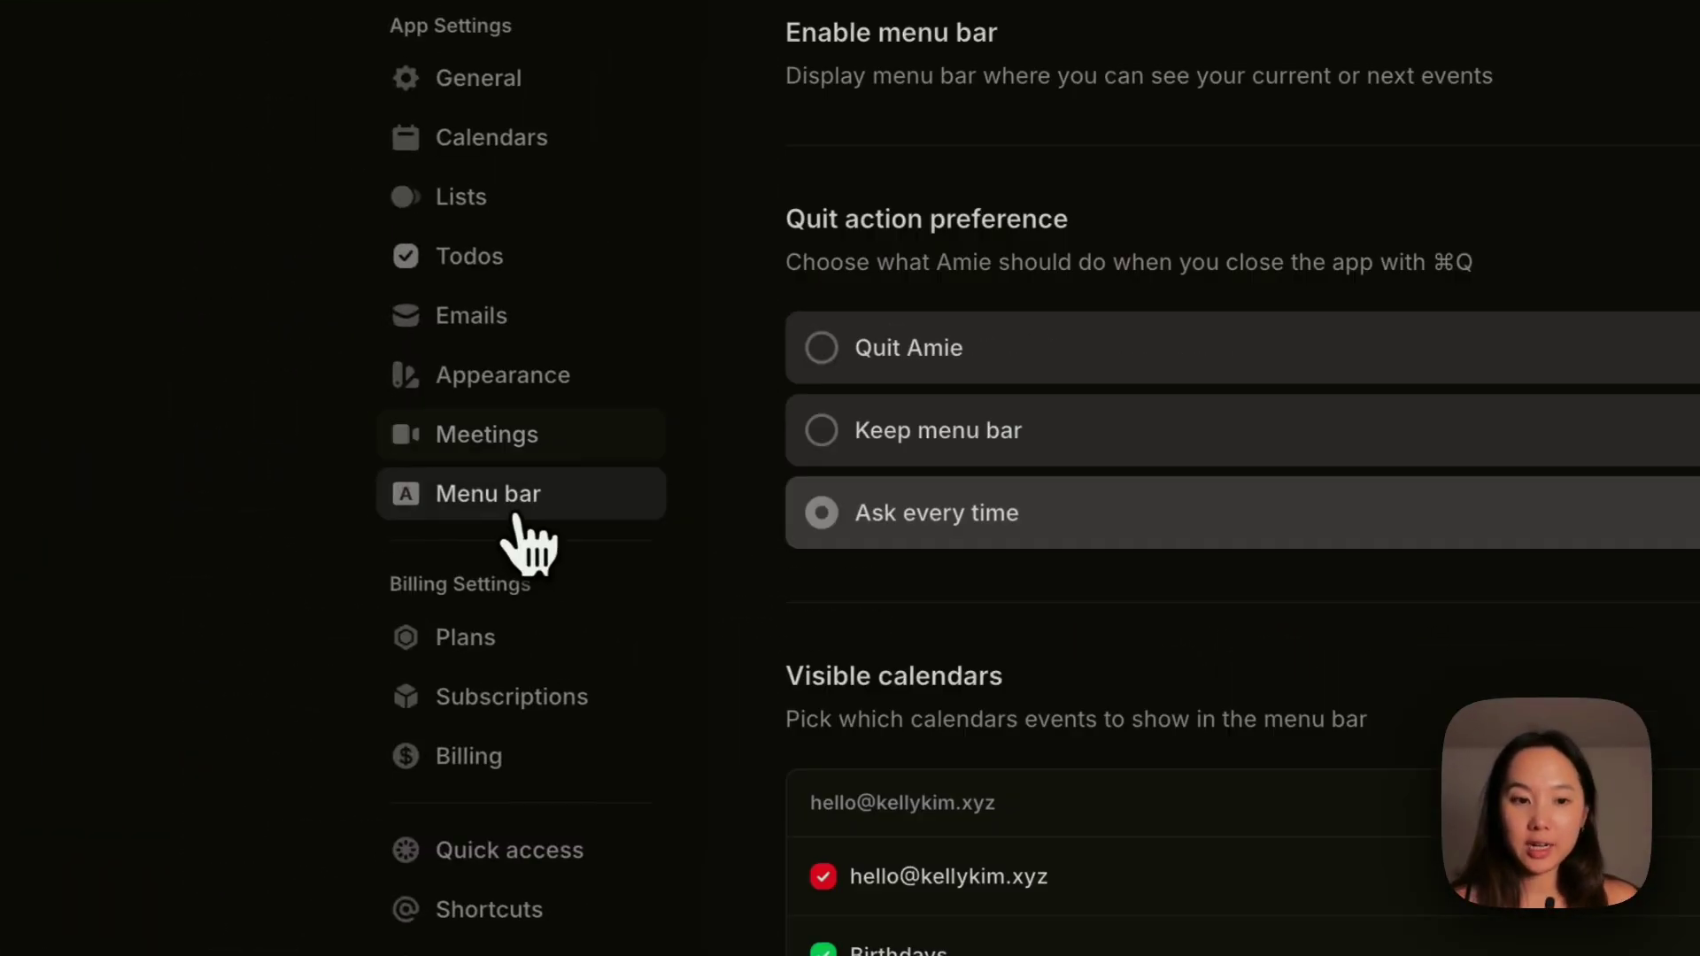
pyautogui.scroll(-5, 974, 460)
# Review the Plans and Subscriptions pages, and close the settings to return to the calendar.
pyautogui.click(637, 646)
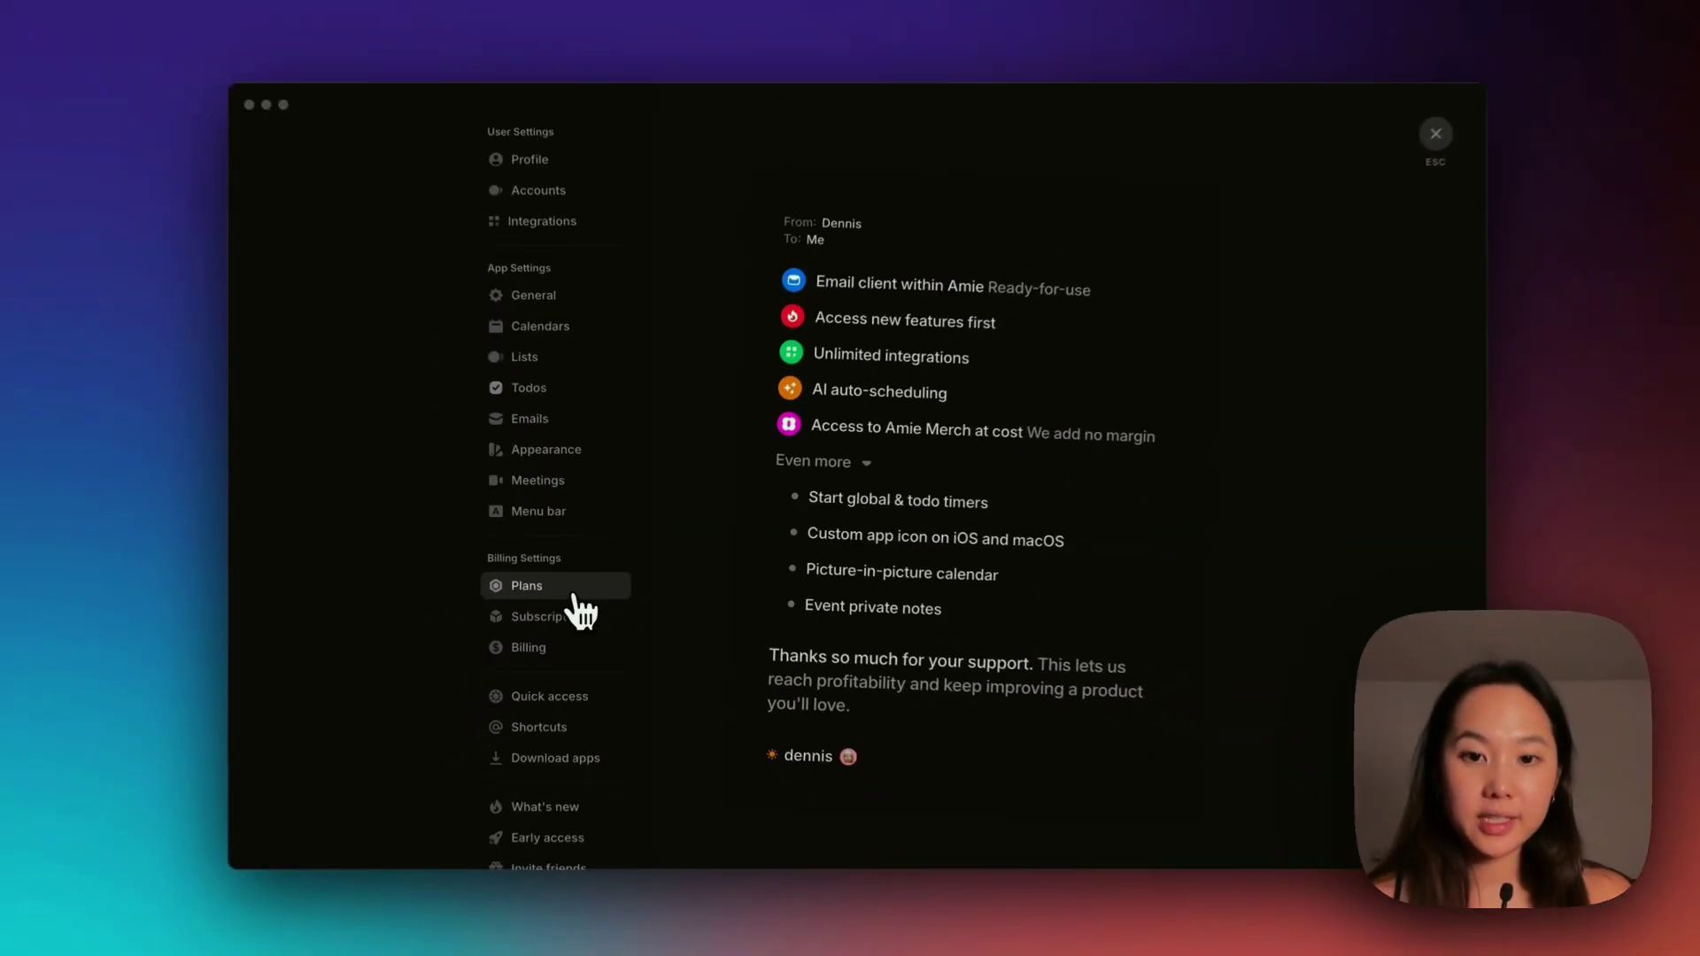
pyautogui.click(580, 618)
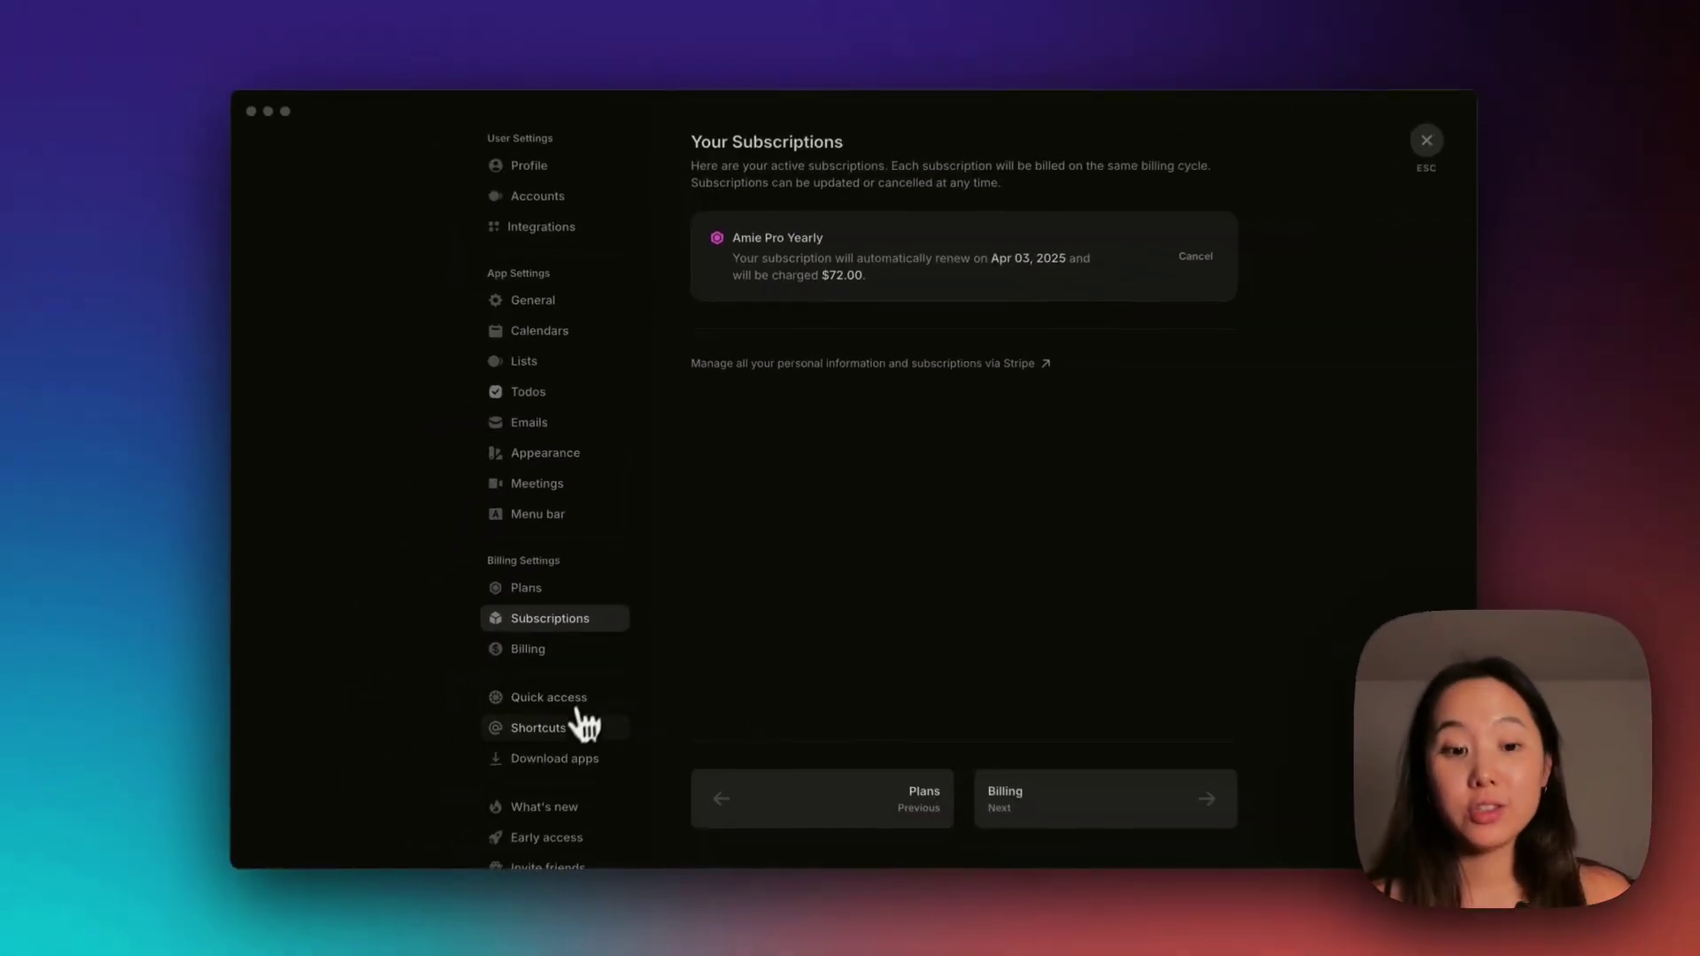
pyautogui.scroll(-1, 509, 952)
pyautogui.scroll(-2, 580, 735)
pyautogui.press('Escape')
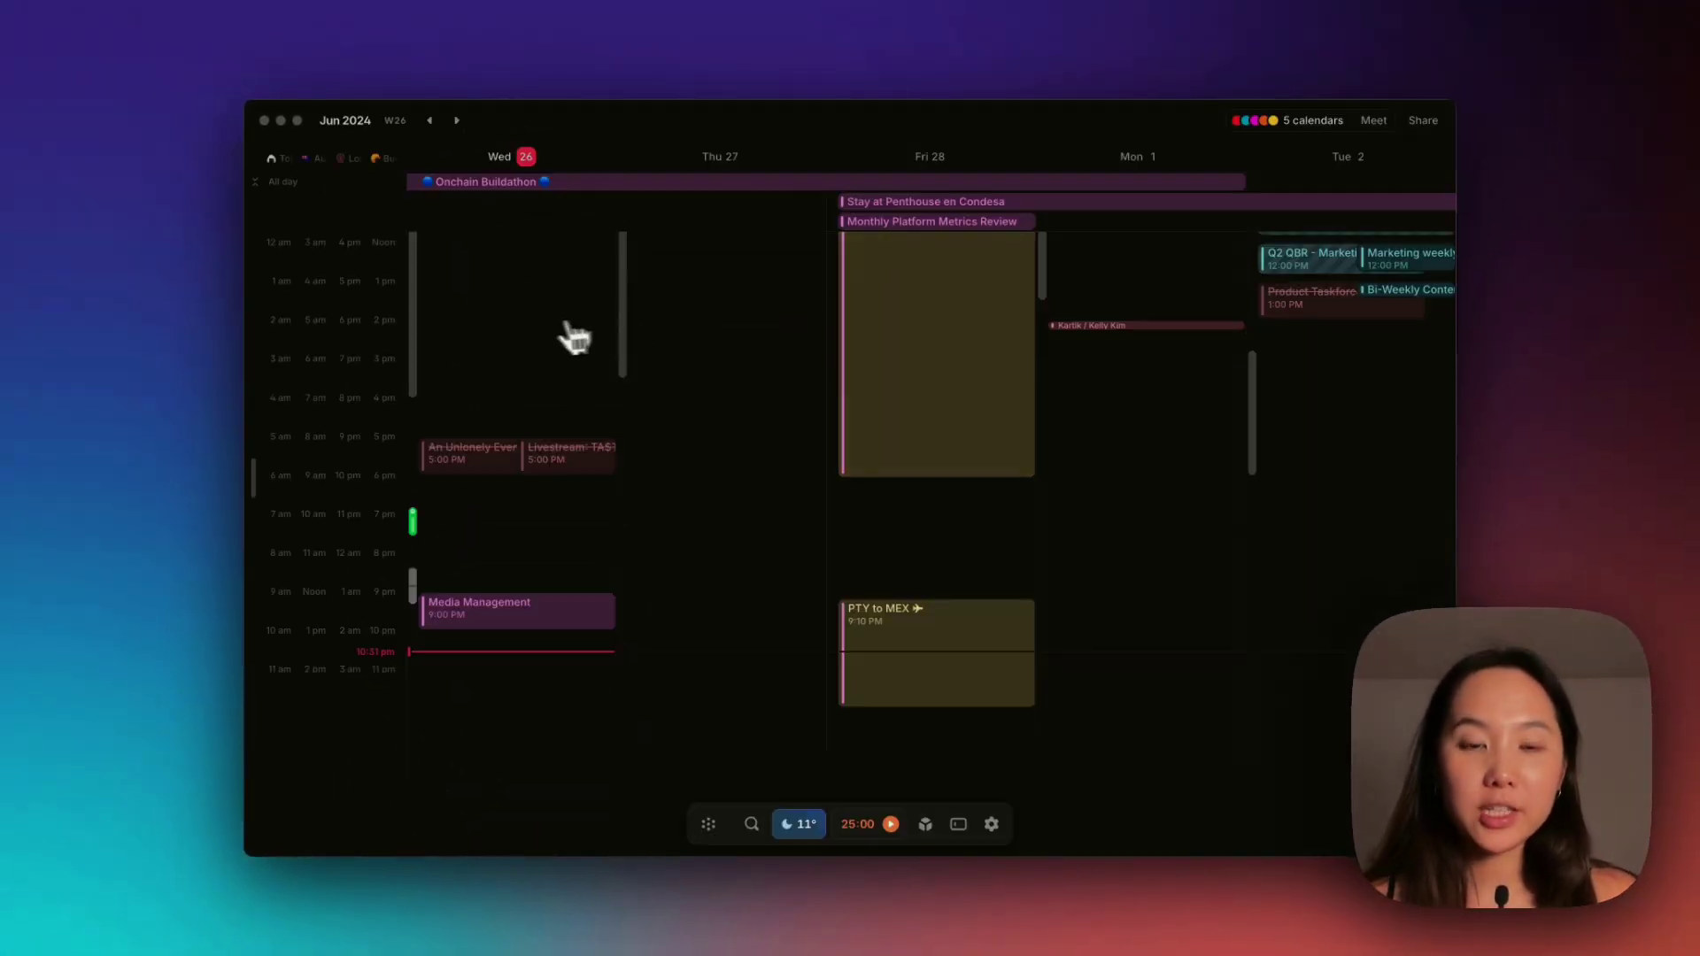
pyautogui.scroll(4, 588, 383)
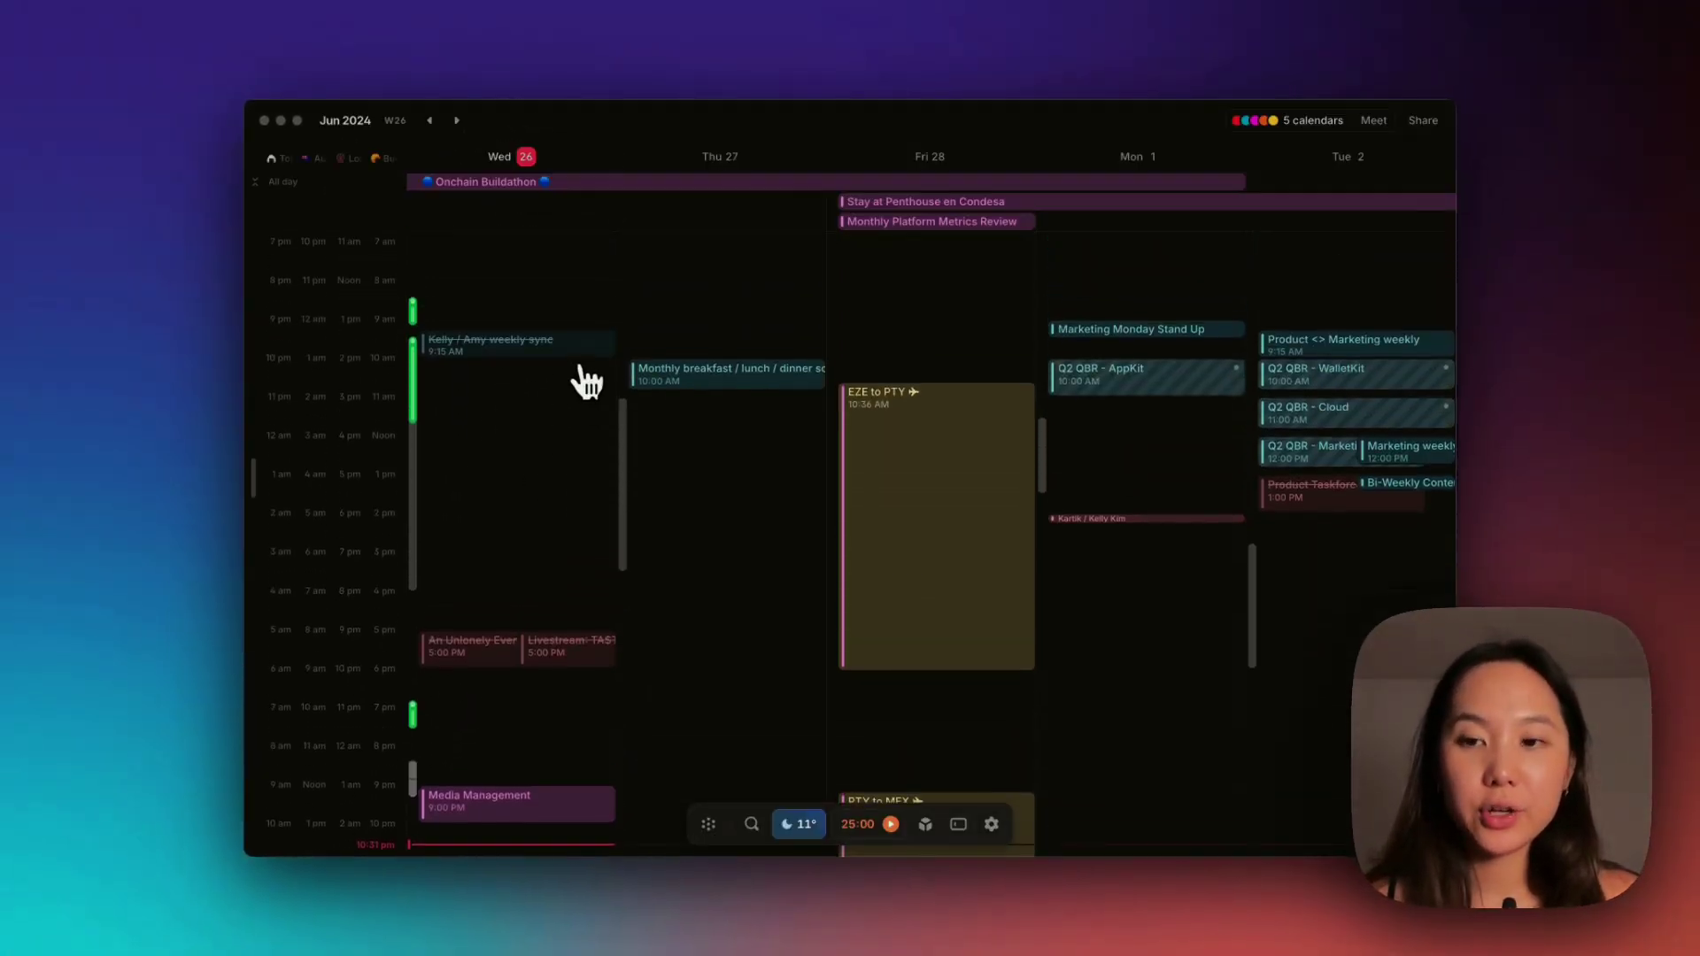
pyautogui.scroll(-4, 587, 383)
pyautogui.scroll(3, 587, 383)
pyautogui.scroll(1, 580, 381)
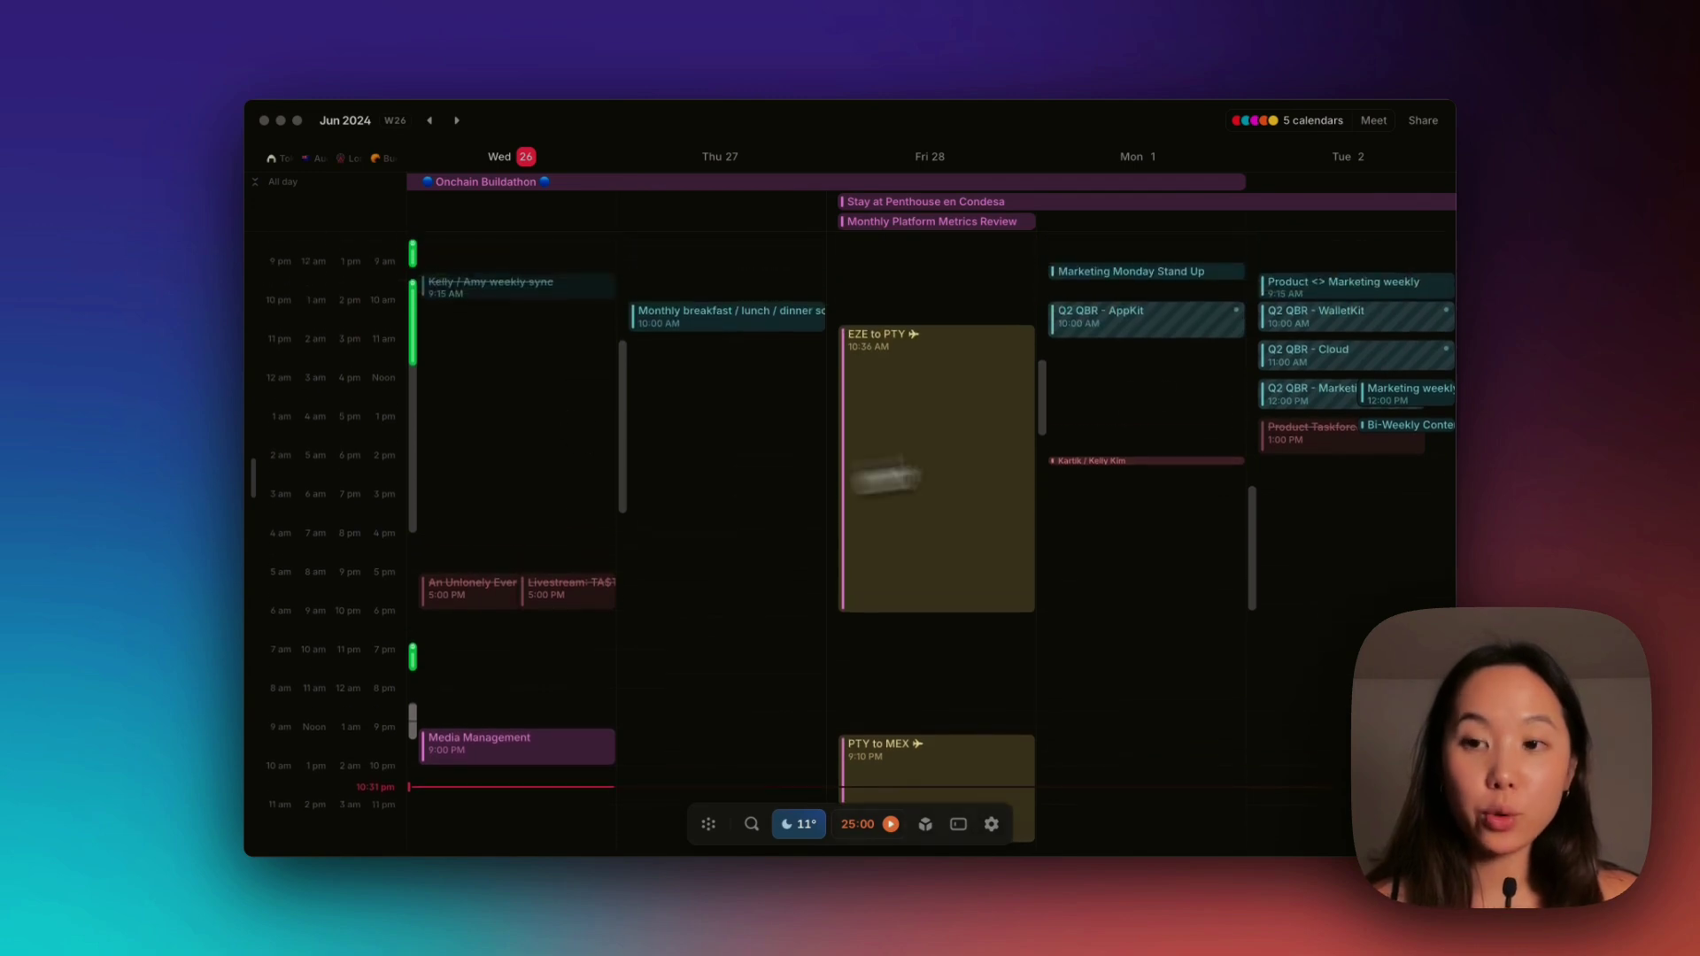
# Create an event titled Dinner on Thursday 27 June 2024 from 6:30 PM to 7:30 PM.
pyautogui.scroll(-5, 708, 469)
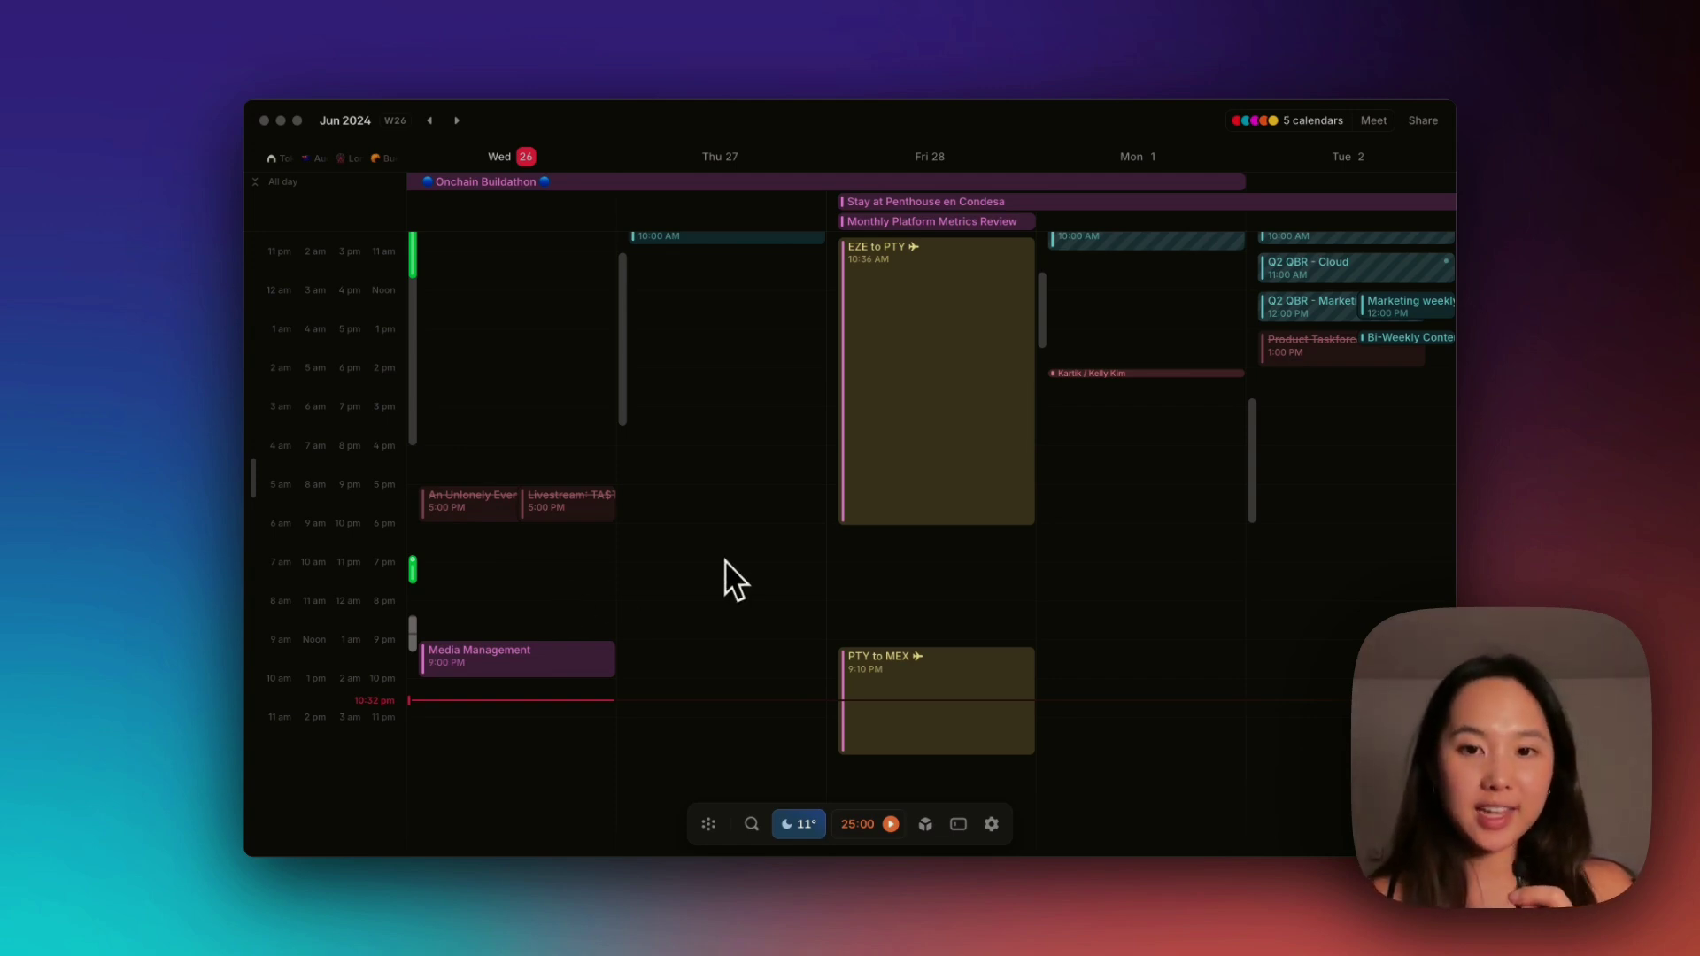
pyautogui.click(678, 547)
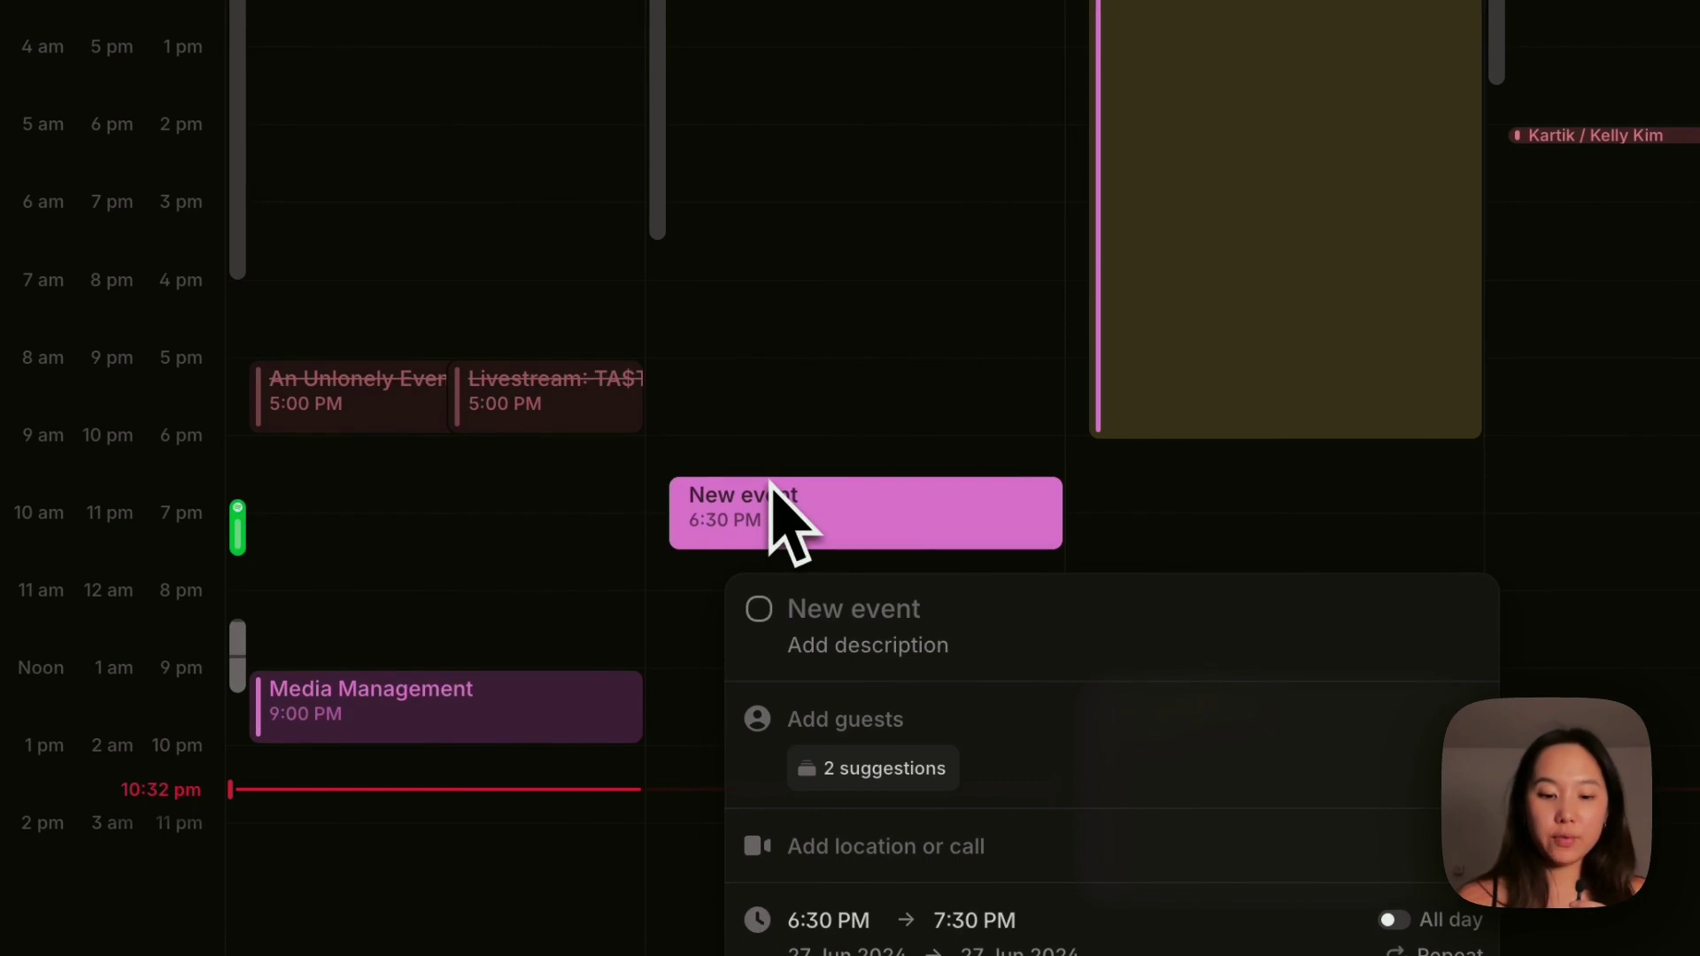
pyautogui.write('Dinner')
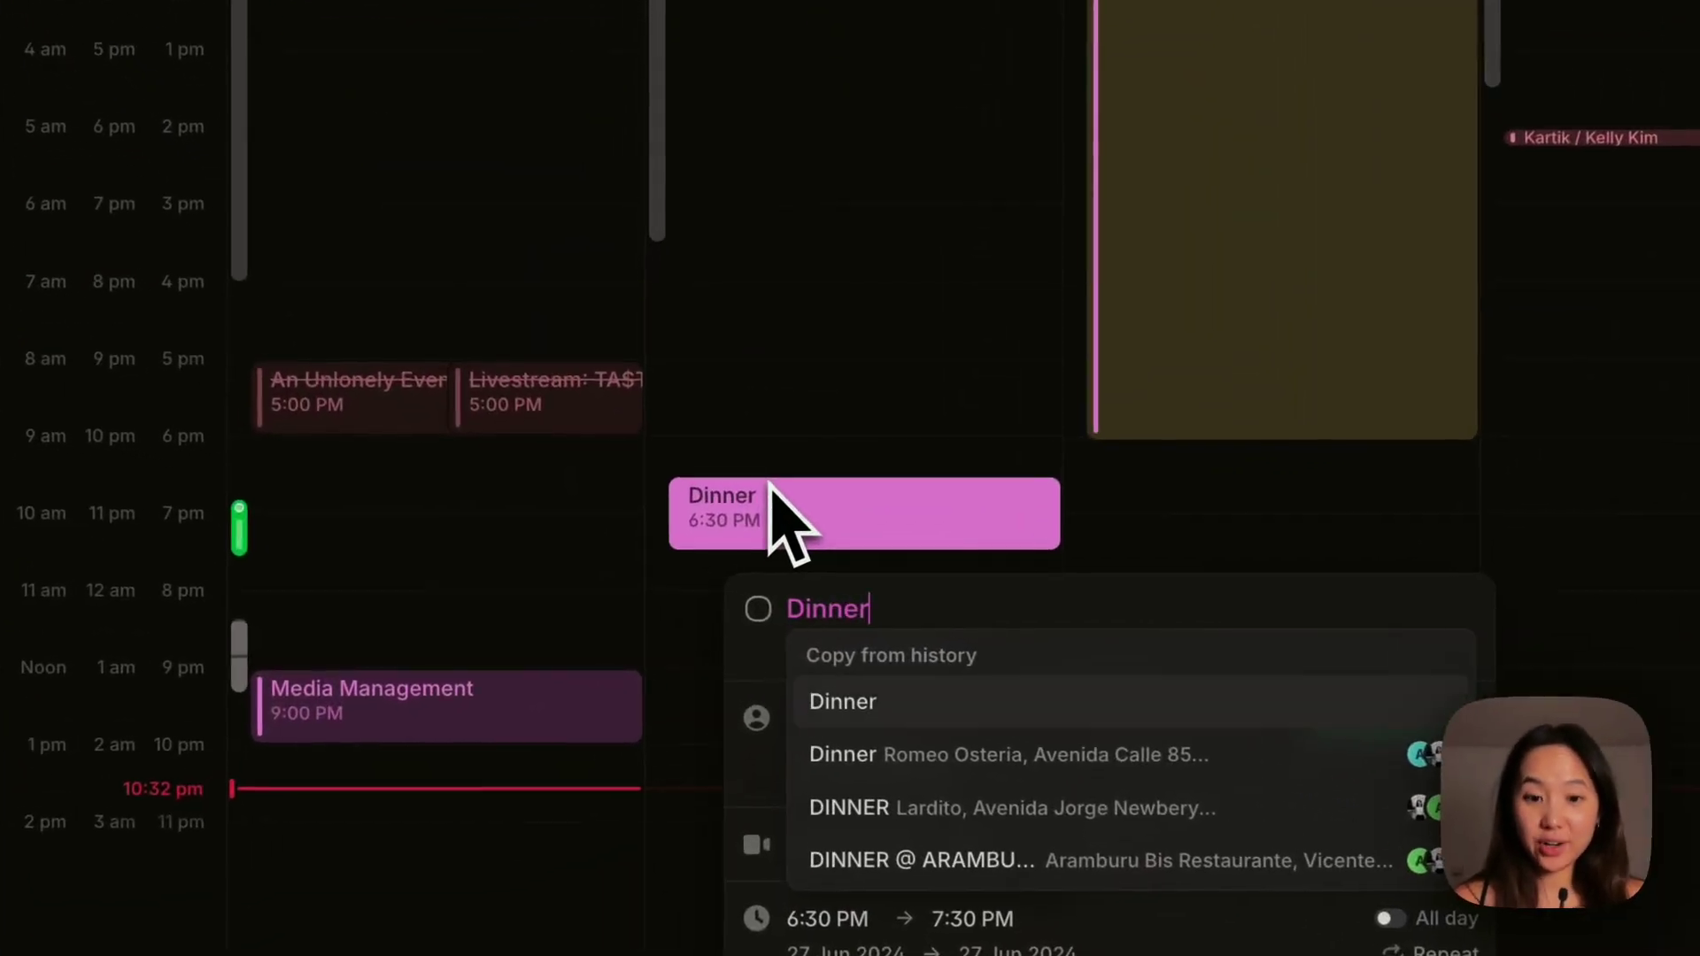
# Browse the past events offered for copying under the Dinner title.
pyautogui.press('Down')
pyautogui.press('Down')
pyautogui.press('Down')
pyautogui.press('Down')
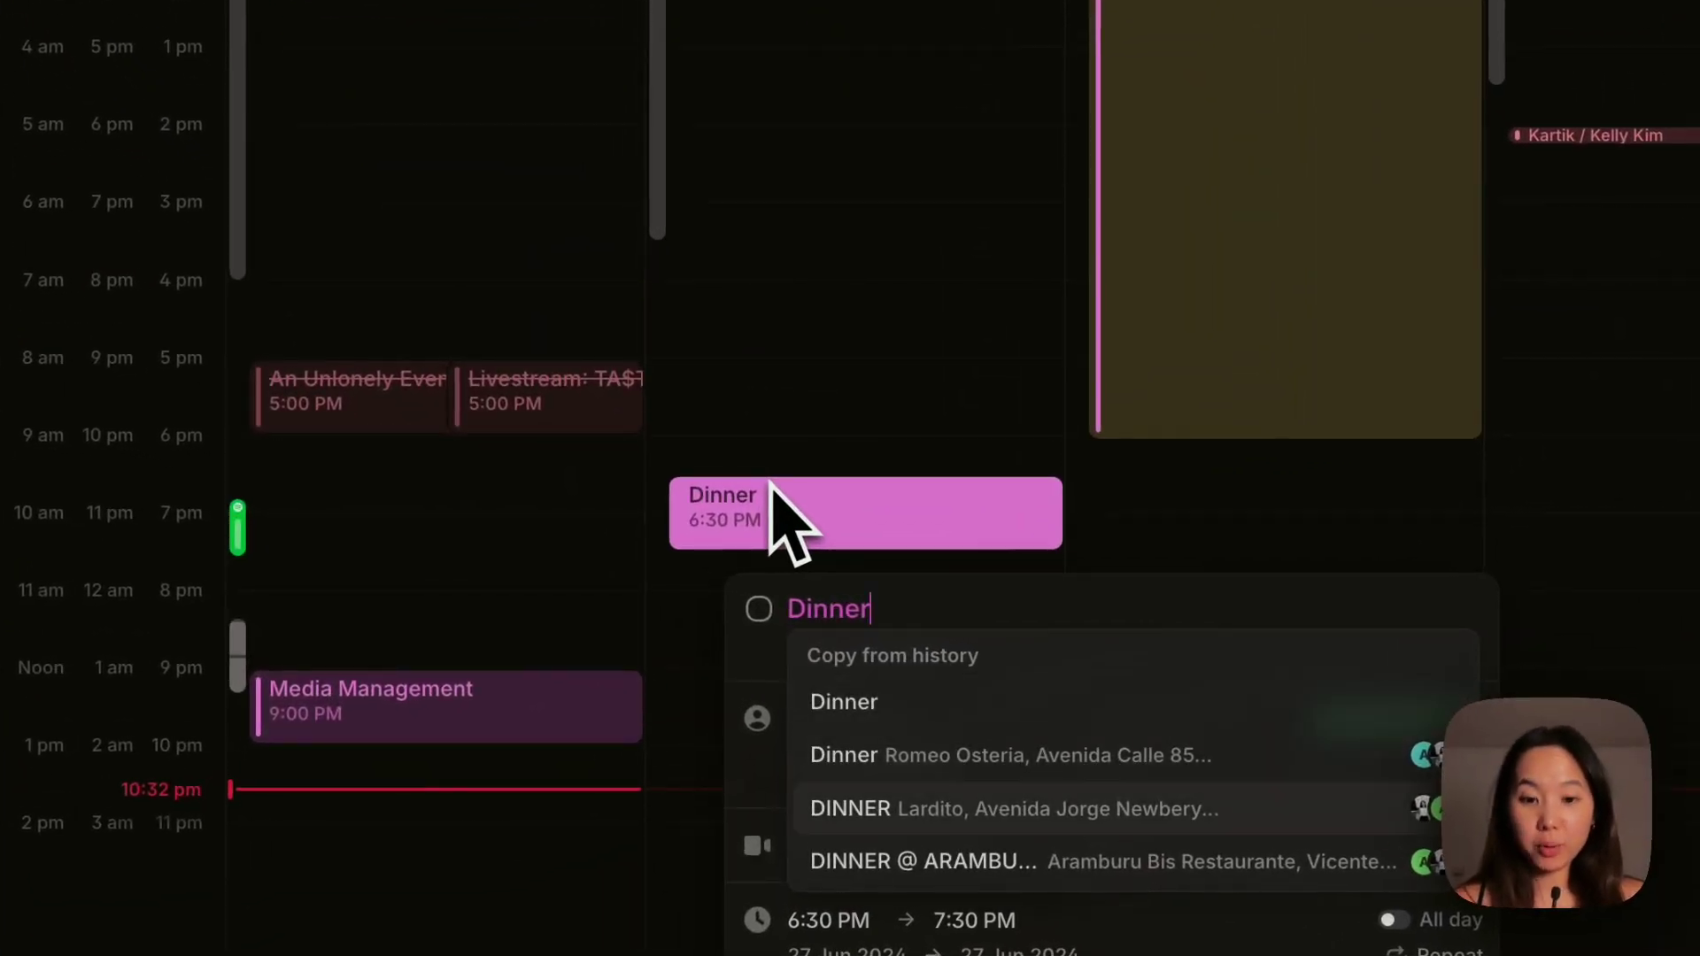
pyautogui.press('Up')
pyautogui.press('Up')
pyautogui.press('Up')
pyautogui.press('Up')
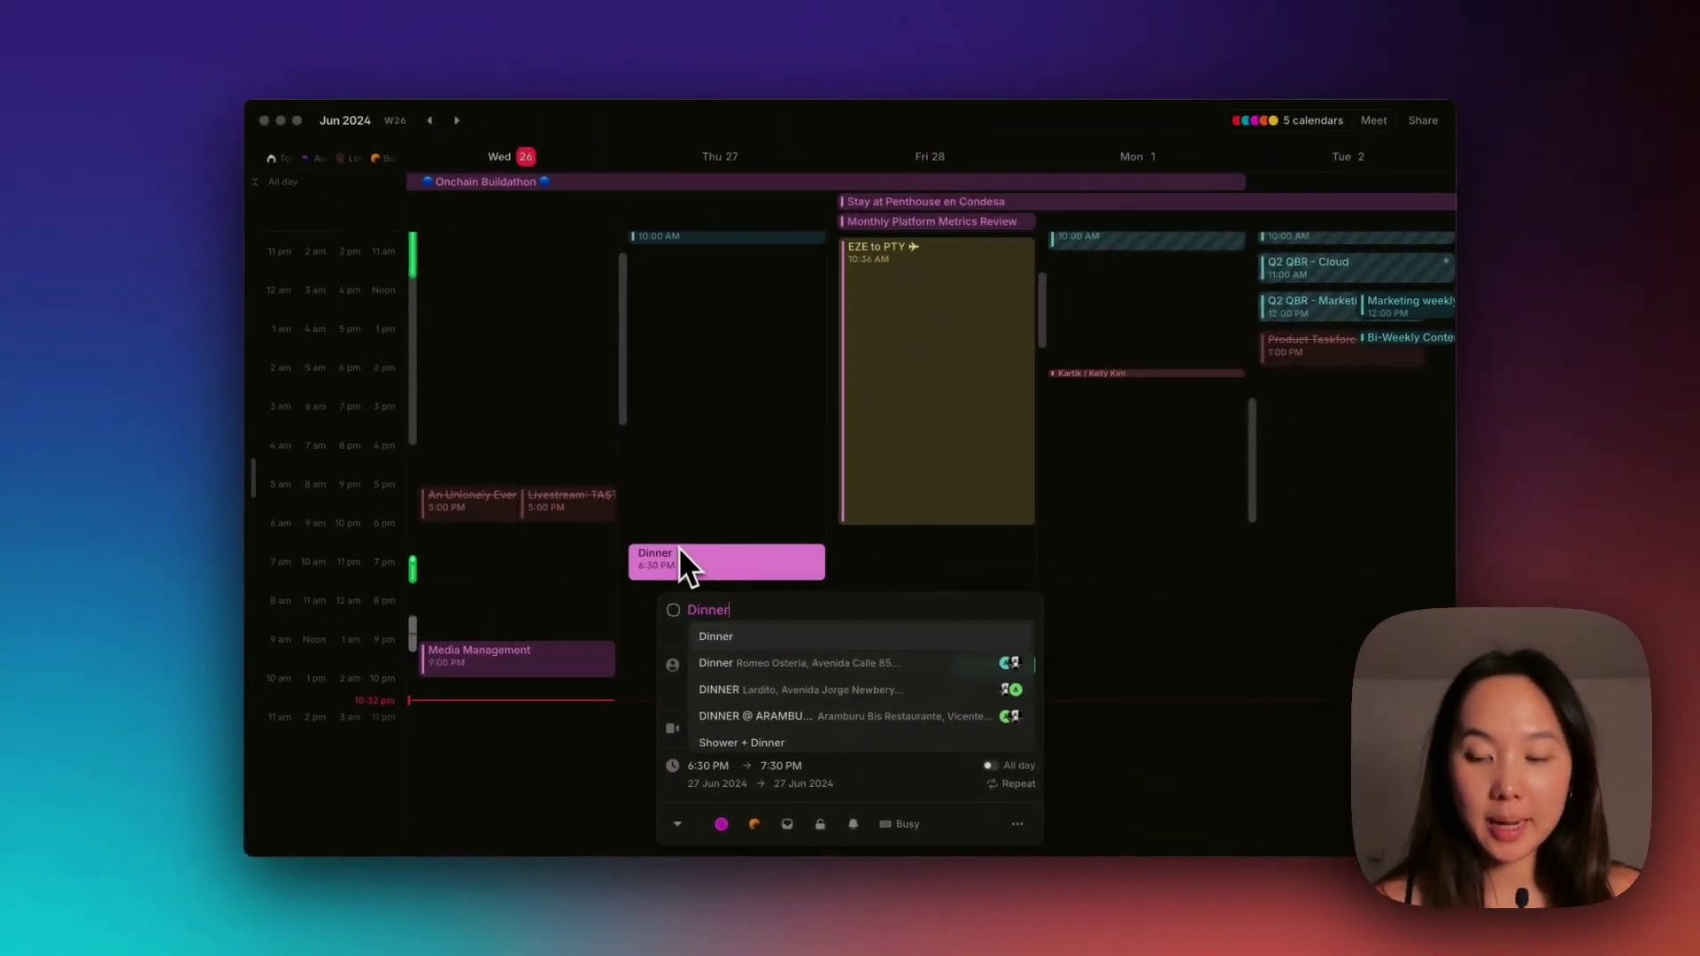
pyautogui.press('Down')
# Replace the event's title with Gym and copy the past Gym 💪 event located at Costa Rica Gym & Tennis.
pyautogui.press('BackSpace')
pyautogui.press('BackSpace')
pyautogui.press('BackSpace')
pyautogui.press('BackSpace')
pyautogui.press('BackSpace')
pyautogui.press('BackSpace')
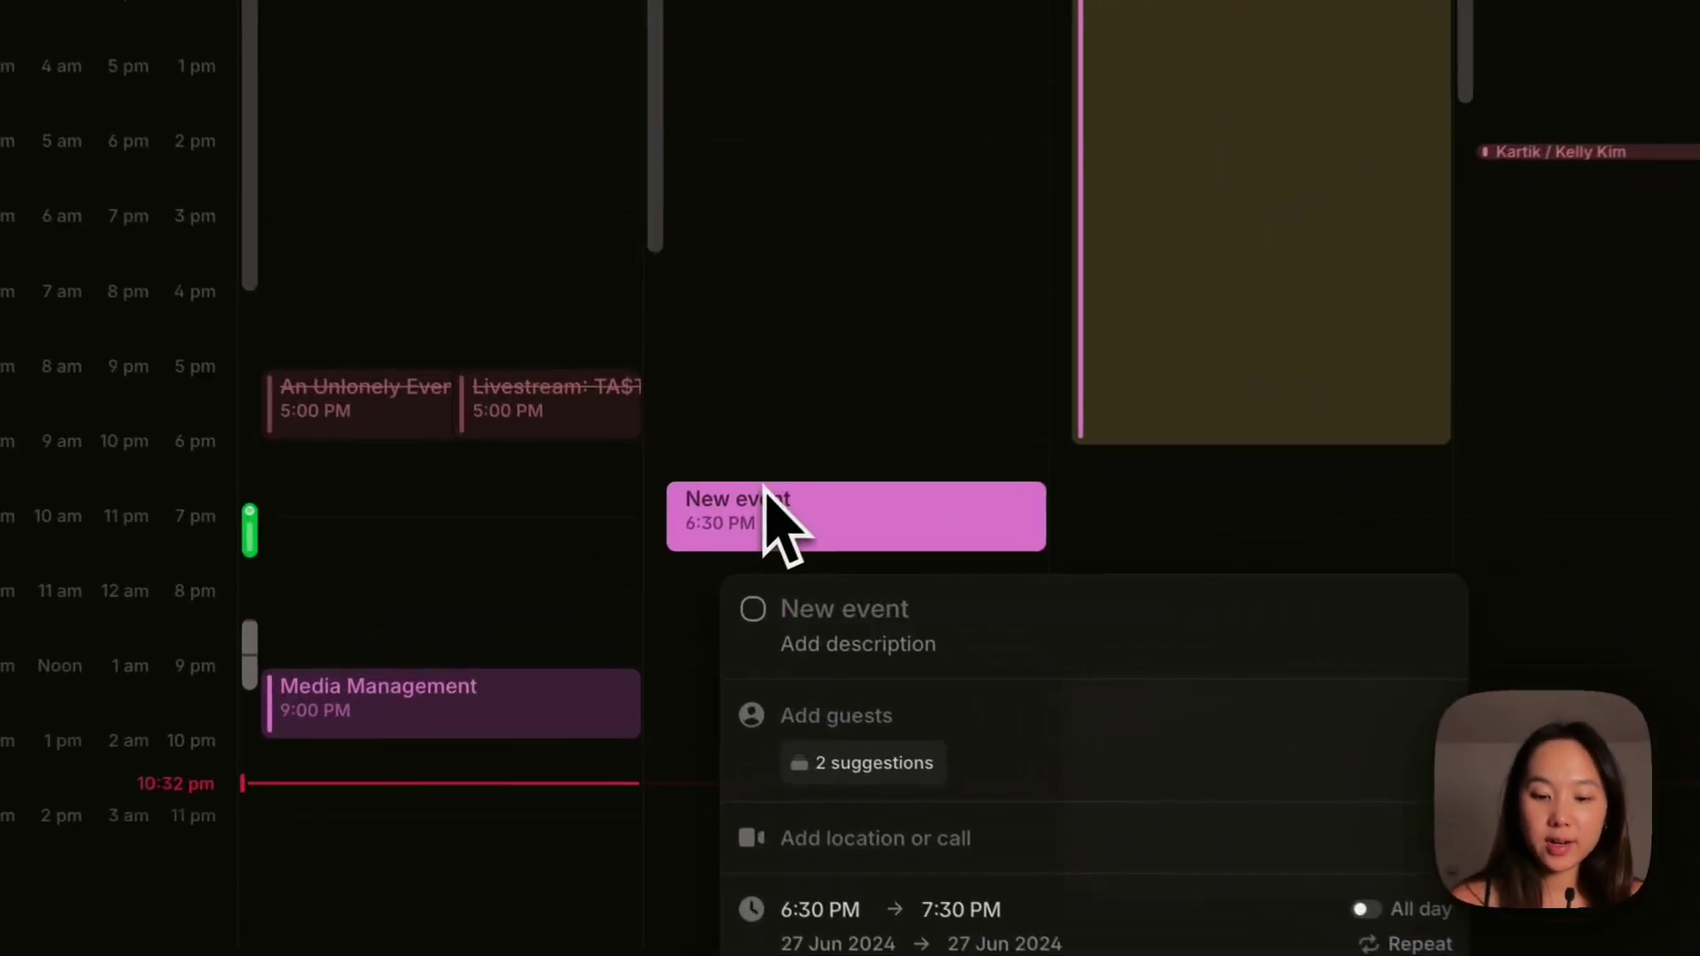
pyautogui.write('Gym')
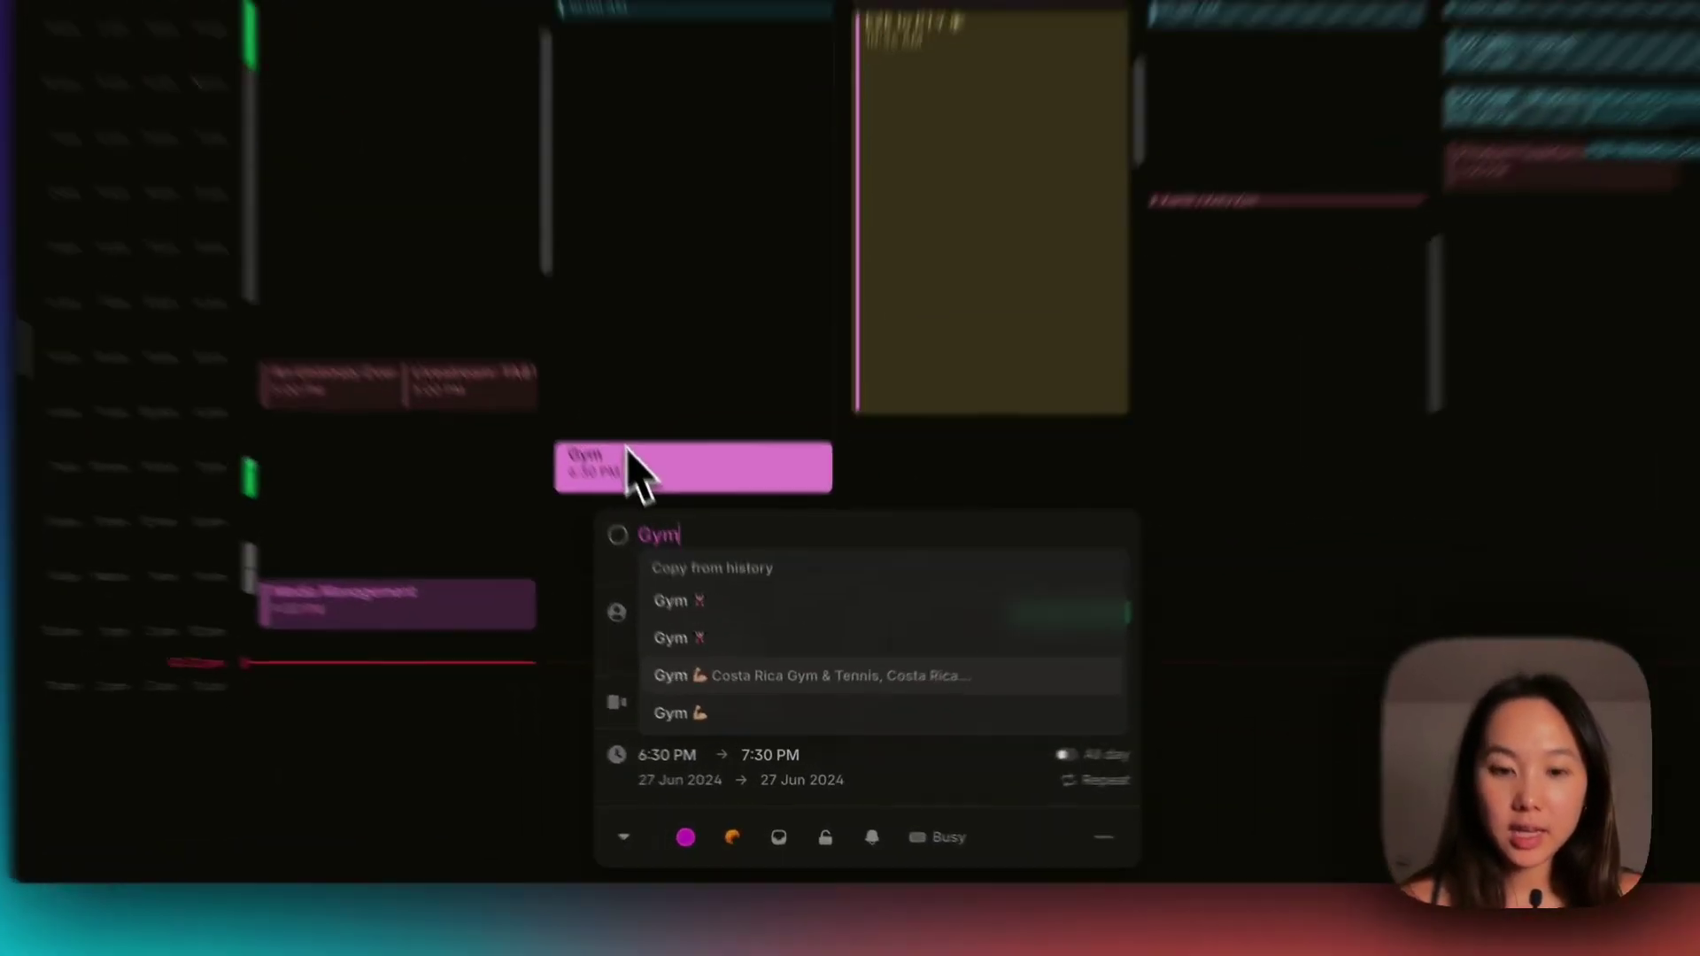
pyautogui.press('Down')
pyautogui.press('Down')
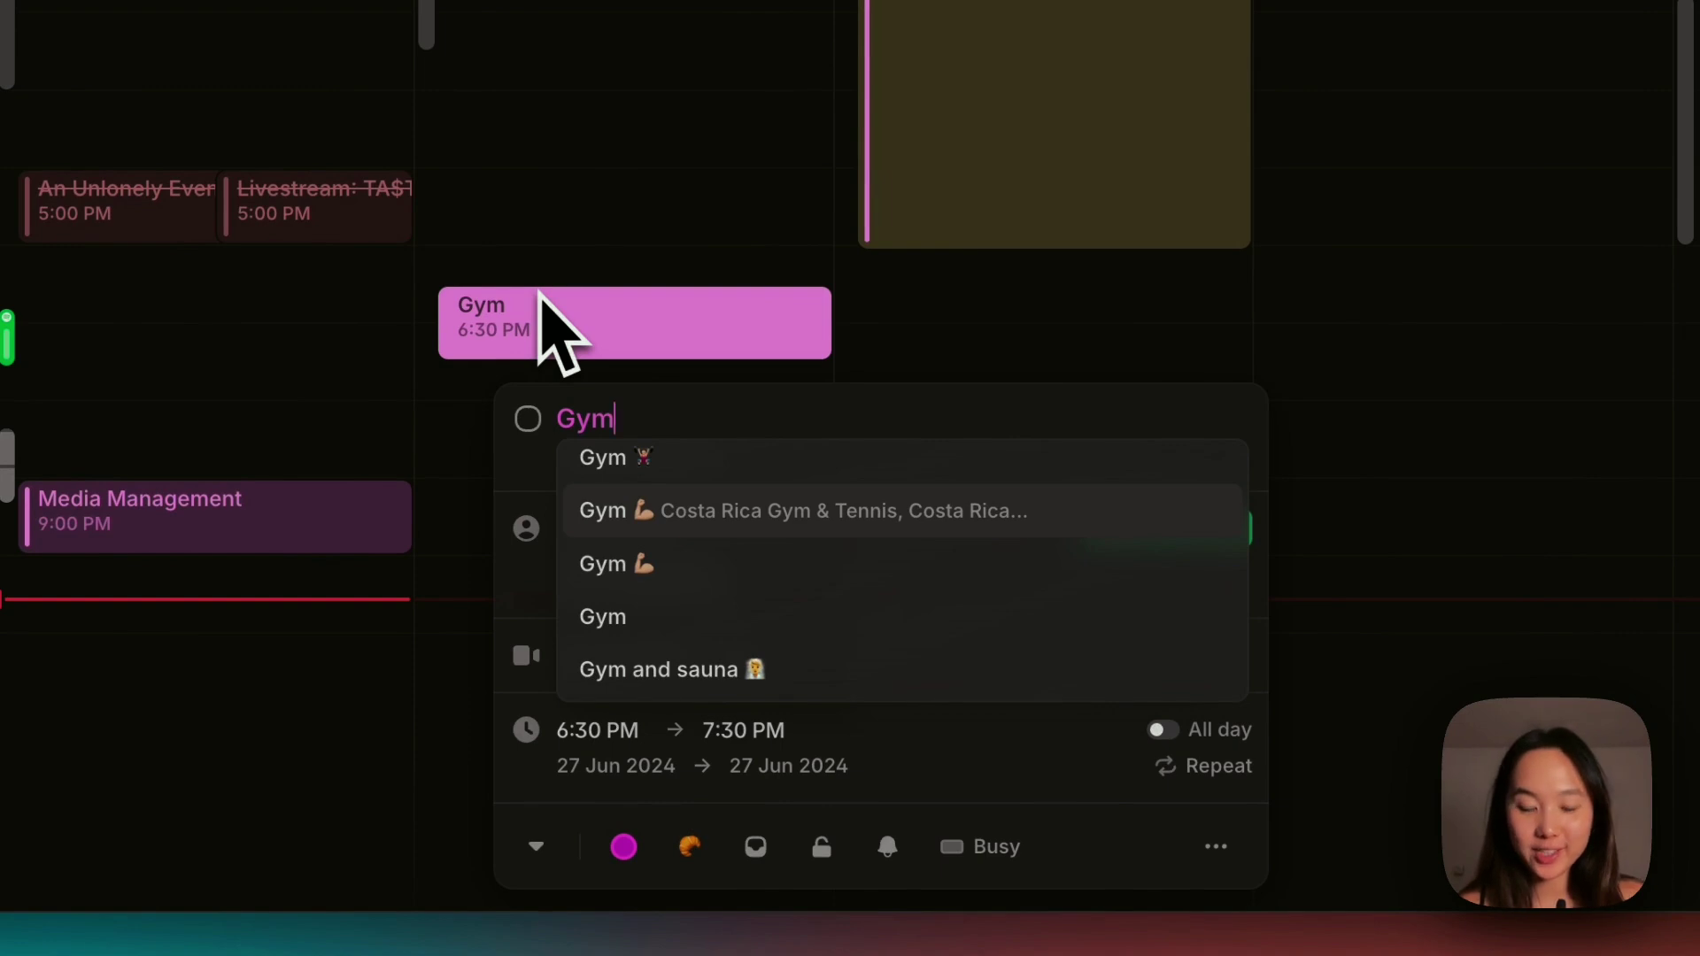
pyautogui.press('Return')
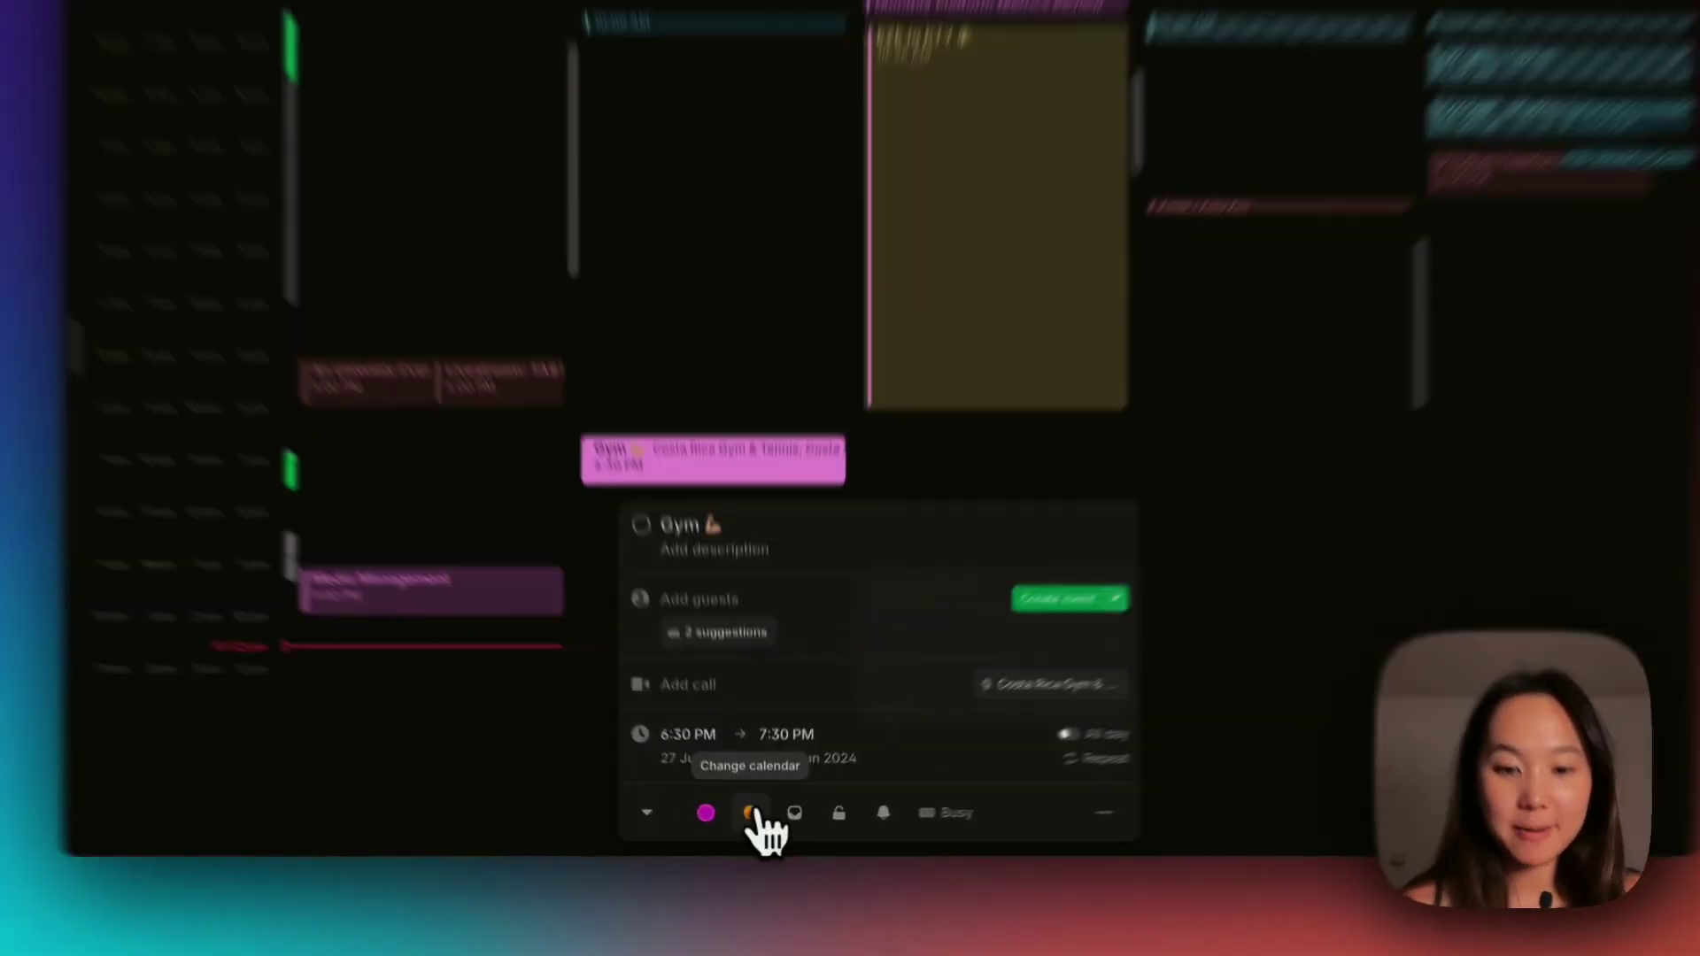
# Examine which accounts' calendars the Gym event can be assigned to, without changing its calendar.
pyautogui.click(746, 848)
pyautogui.moveTo(850, 743)
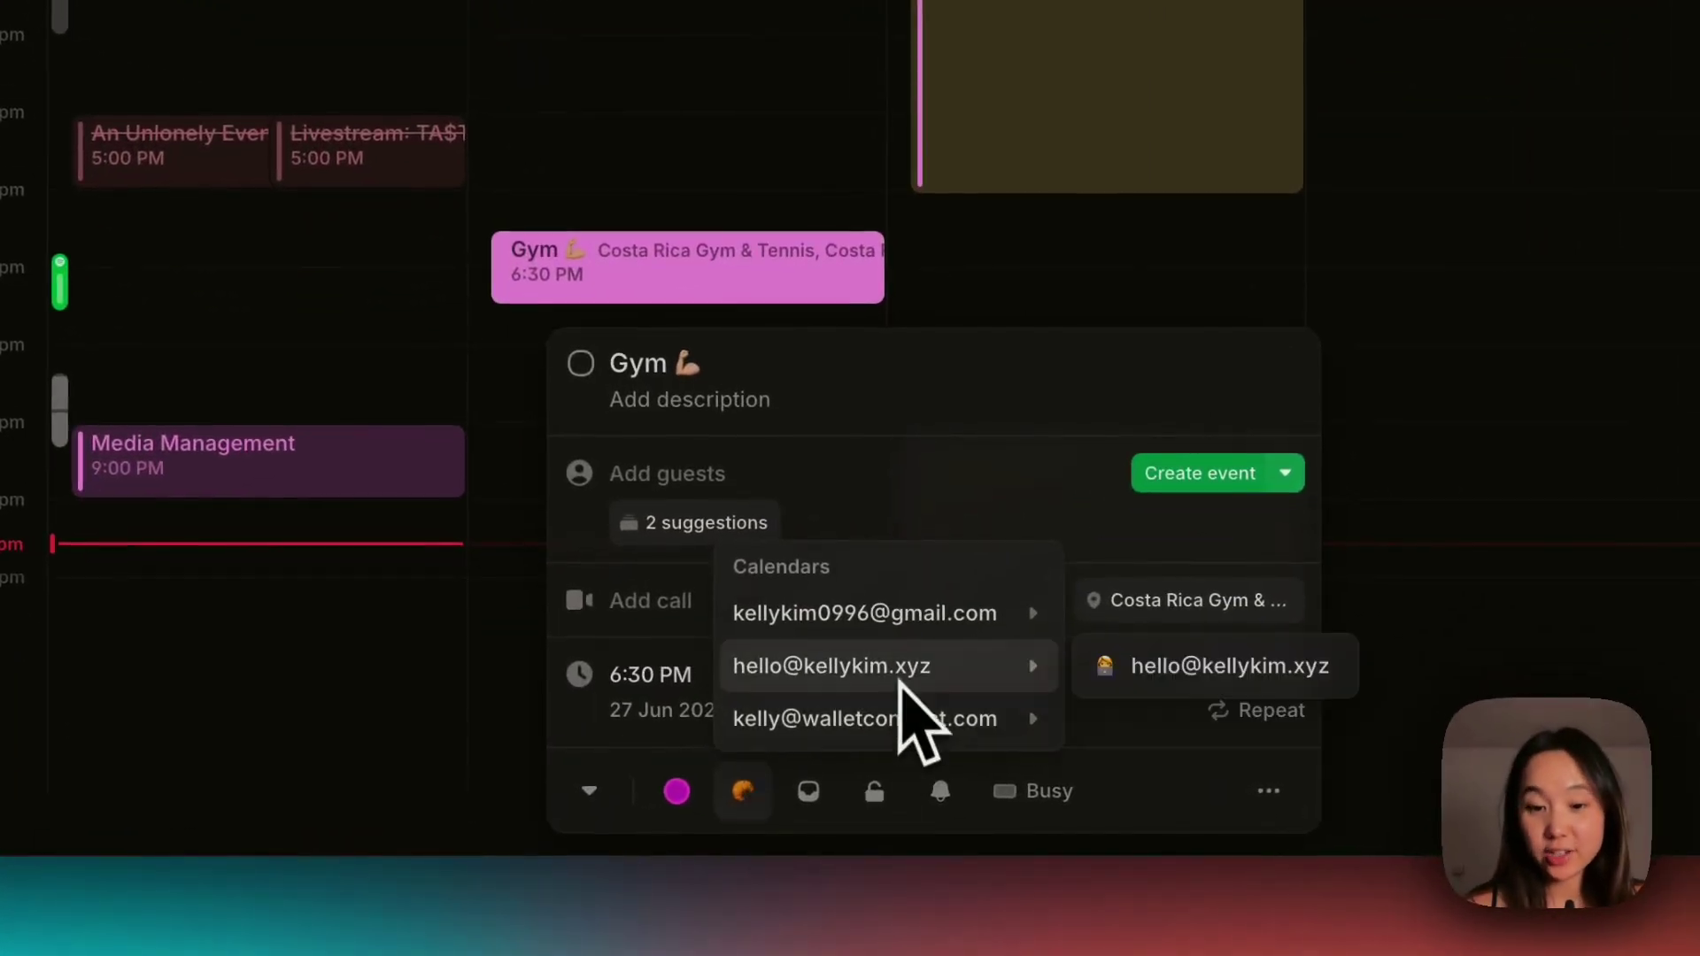
pyautogui.click(891, 465)
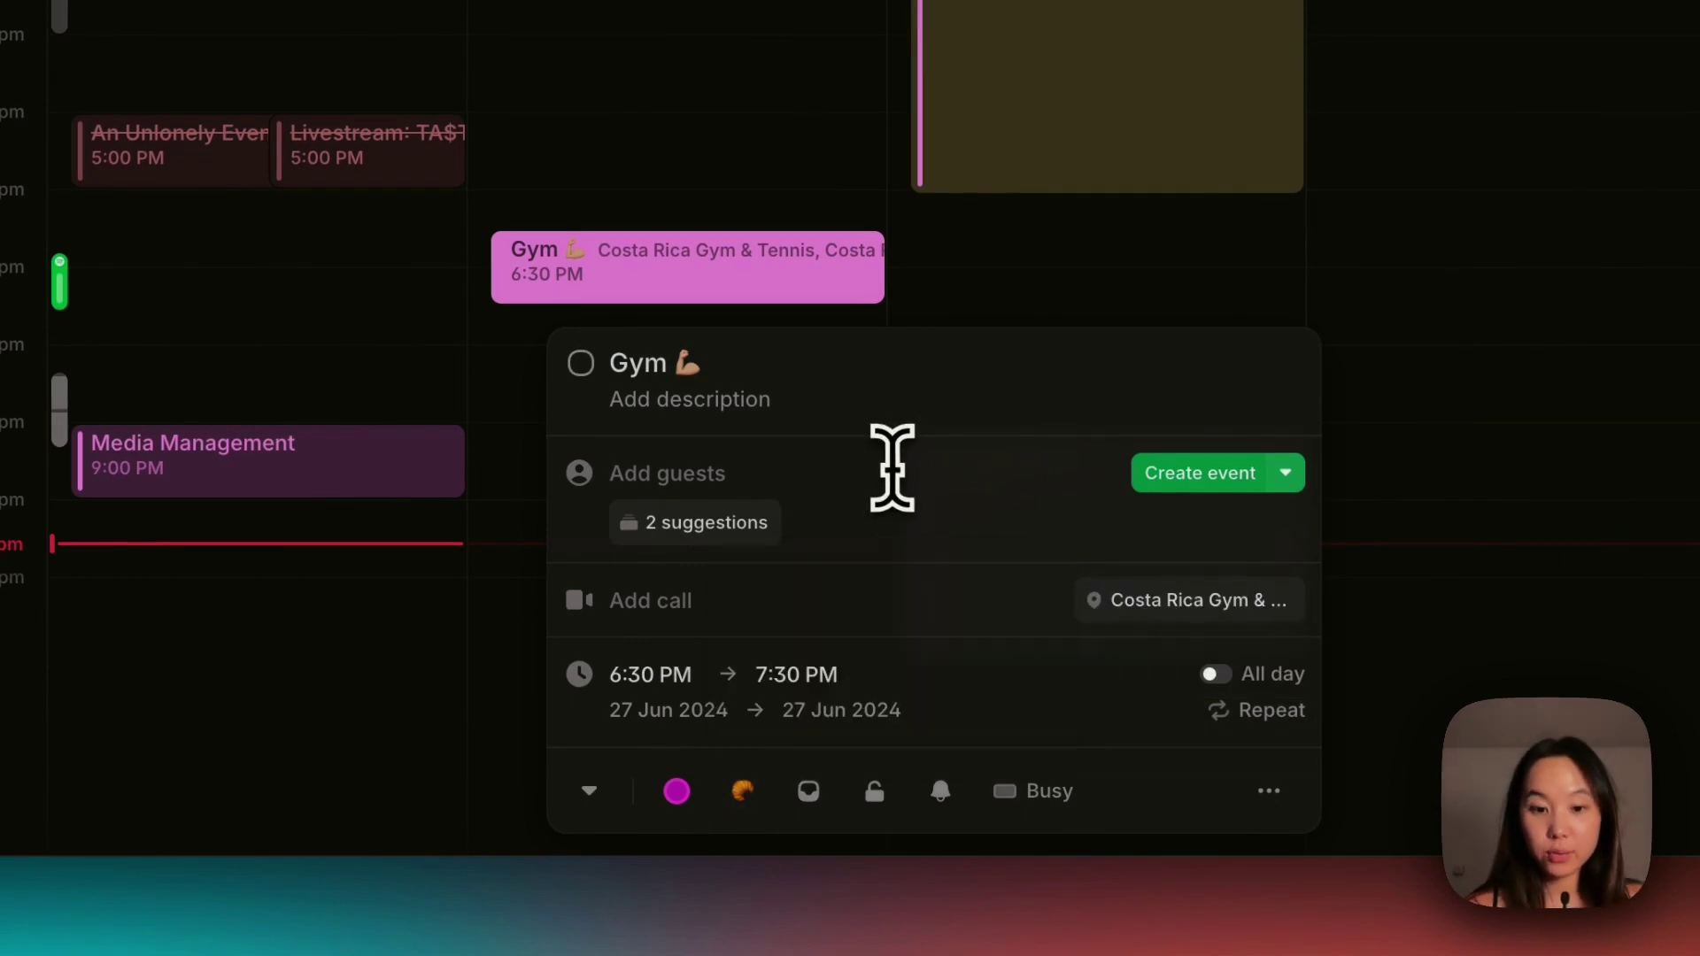
# Add a guest to the Gym event by searching for the guest's name.
pyautogui.click(713, 483)
pyautogui.write('ari')
pyautogui.press('Return')
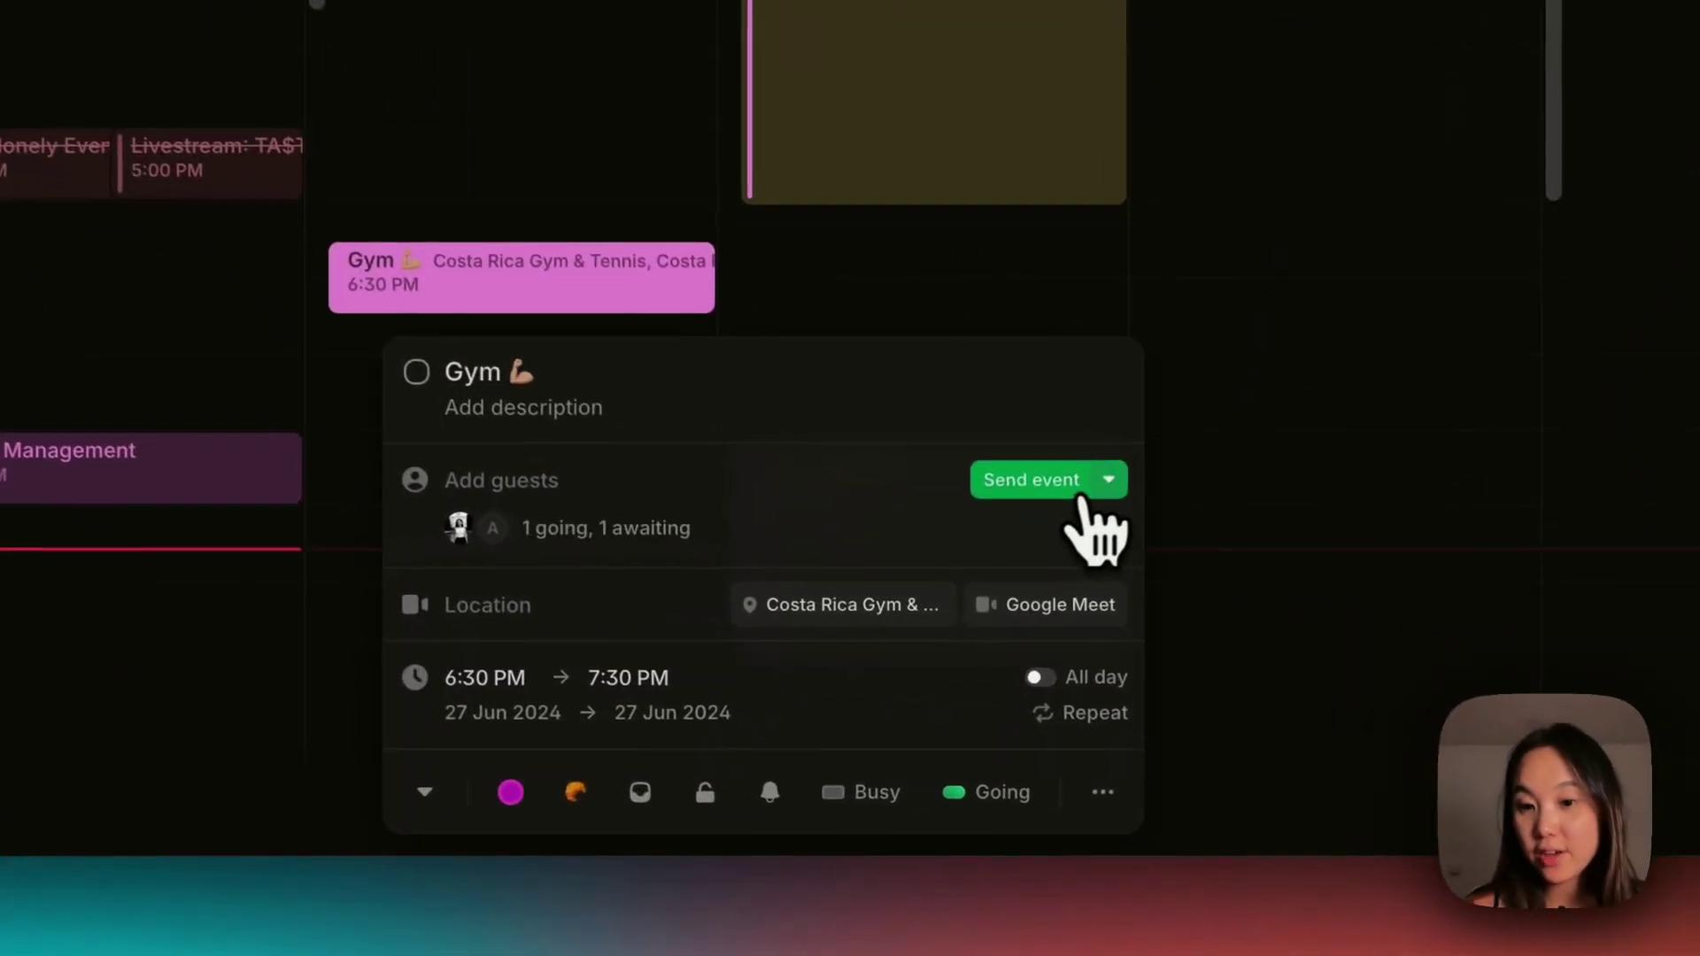
# Discard the Gym event's unsent changes and turn it into an all-day event.
pyautogui.click(1112, 478)
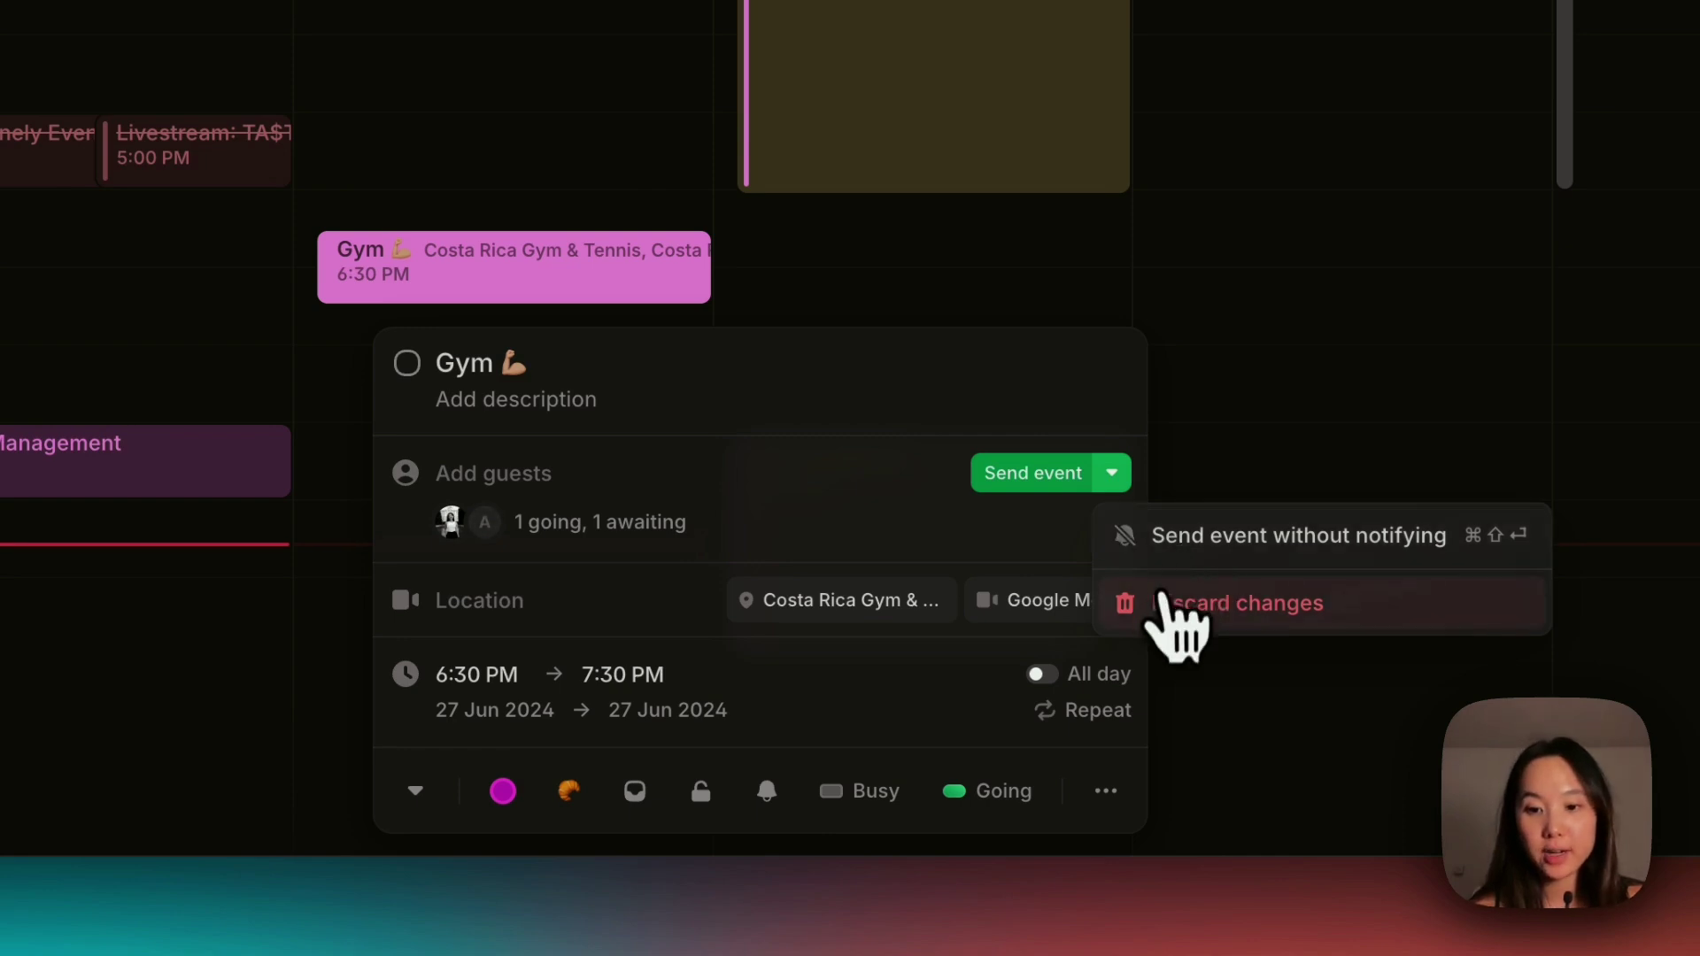
pyautogui.click(1178, 606)
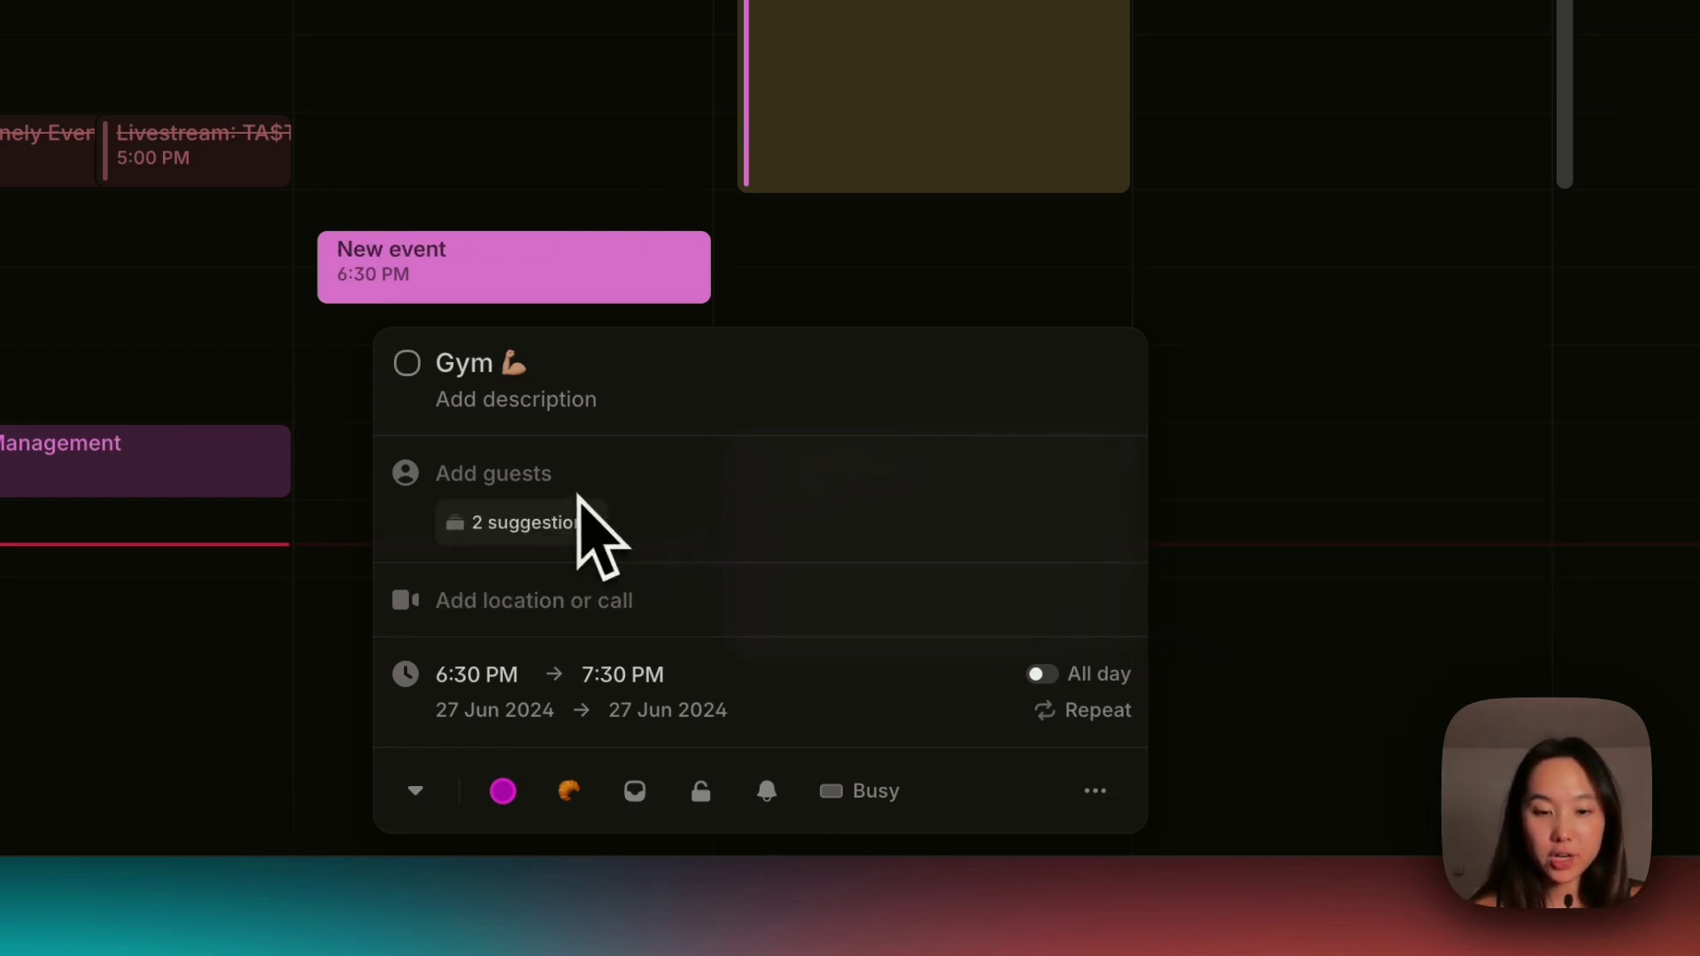
pyautogui.click(1041, 675)
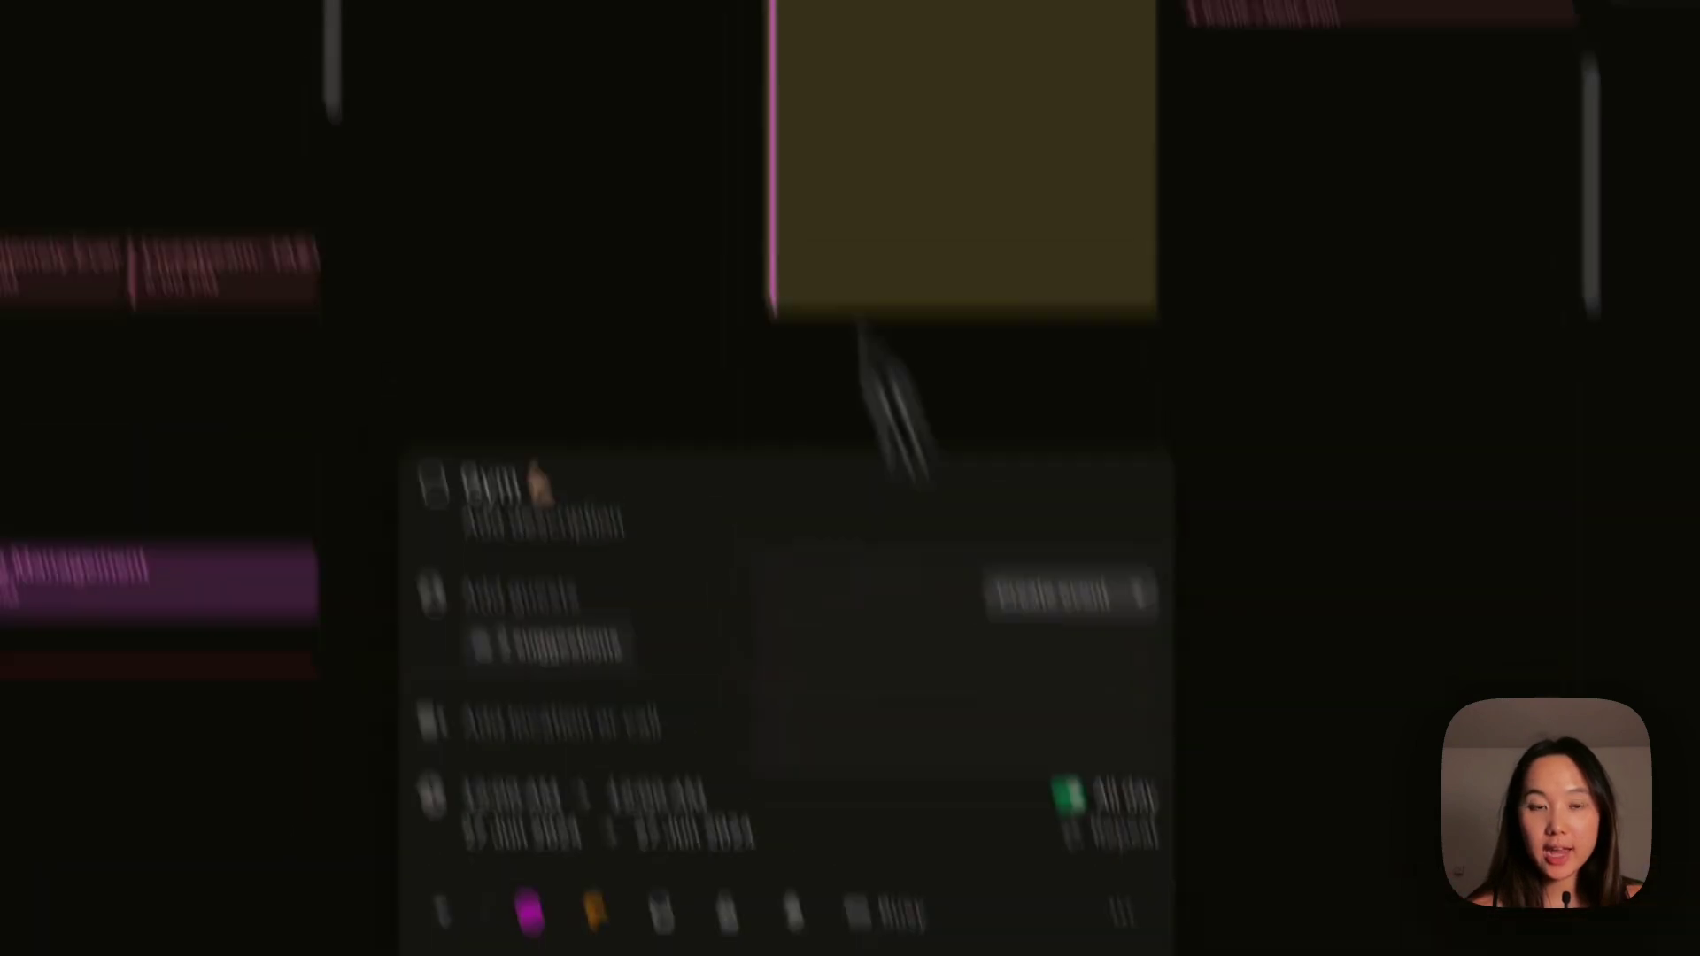
# Make the Gym event timed instead of all-day and set its end time to 12:45 AM.
pyautogui.click(886, 390)
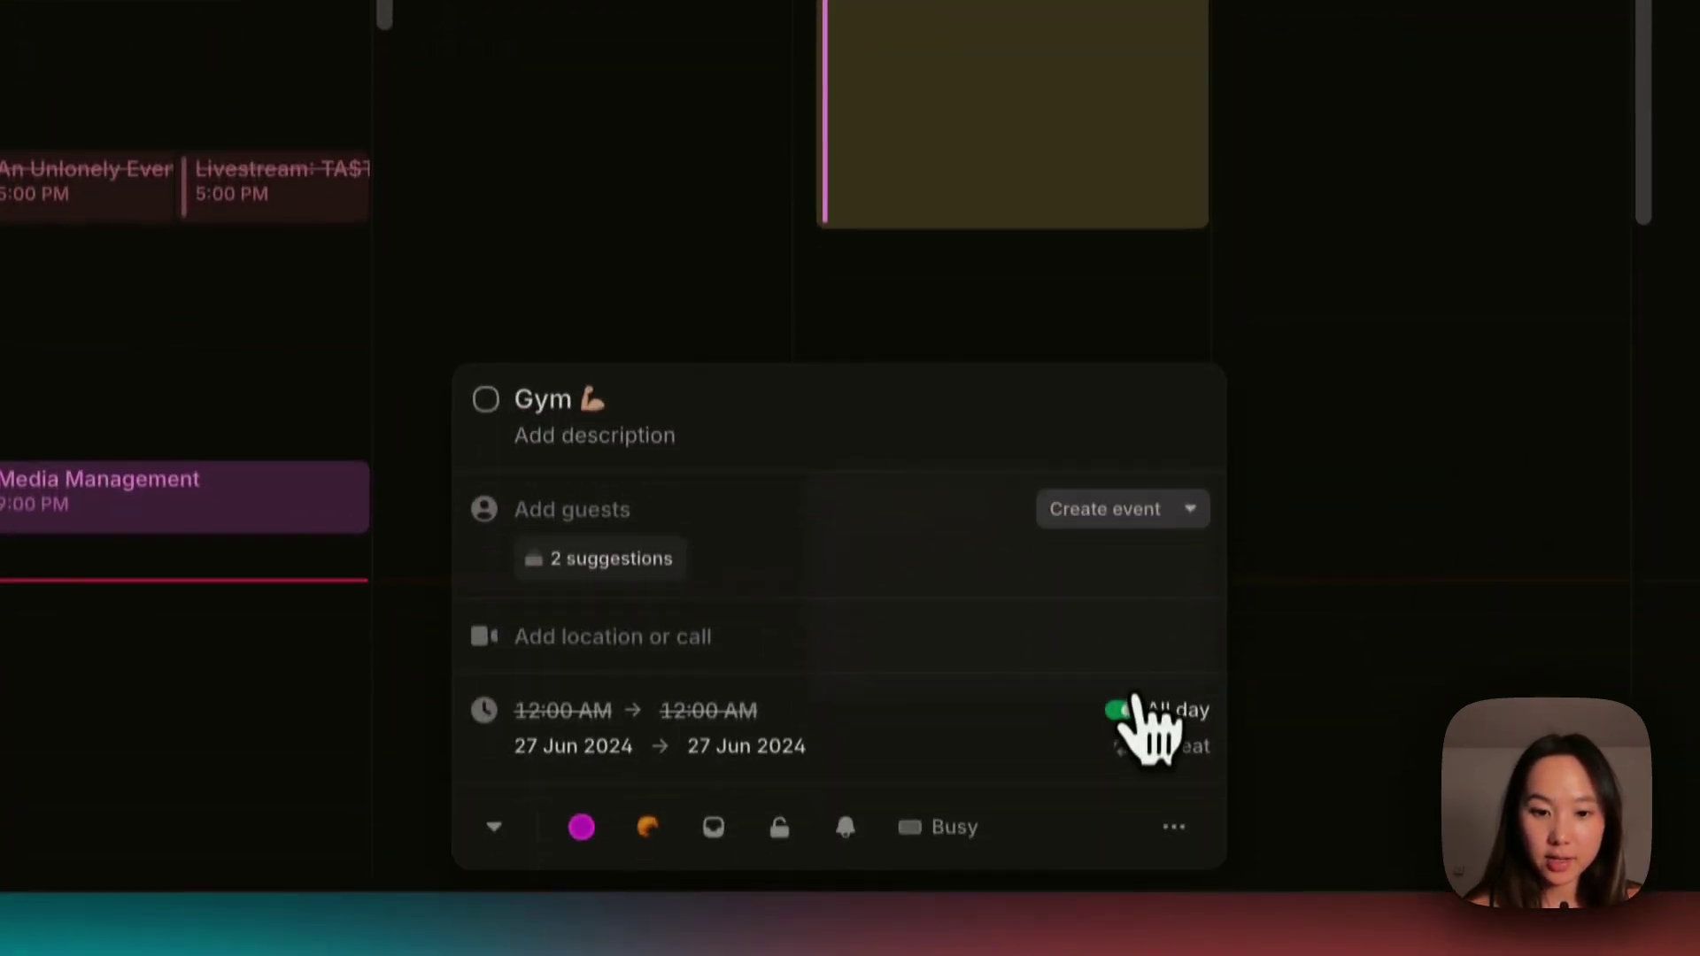
pyautogui.click(1118, 677)
pyautogui.click(719, 677)
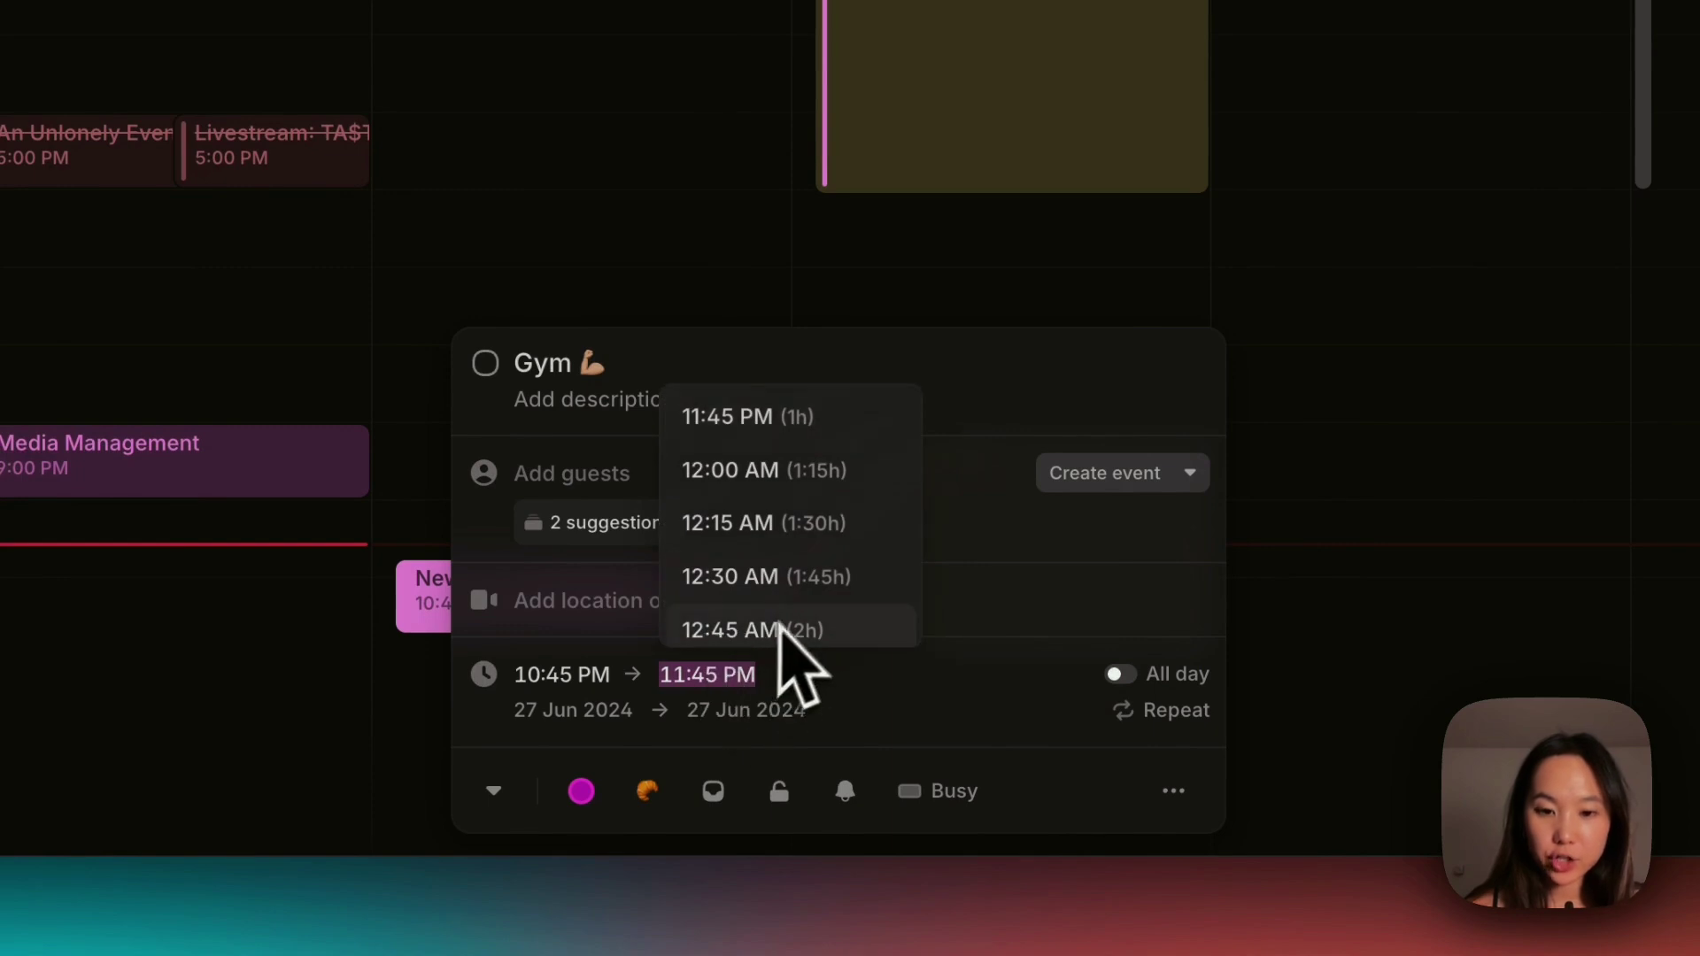
# Check the Gym event's end date and colour choices, and mark the event as Free.
pyautogui.click(768, 711)
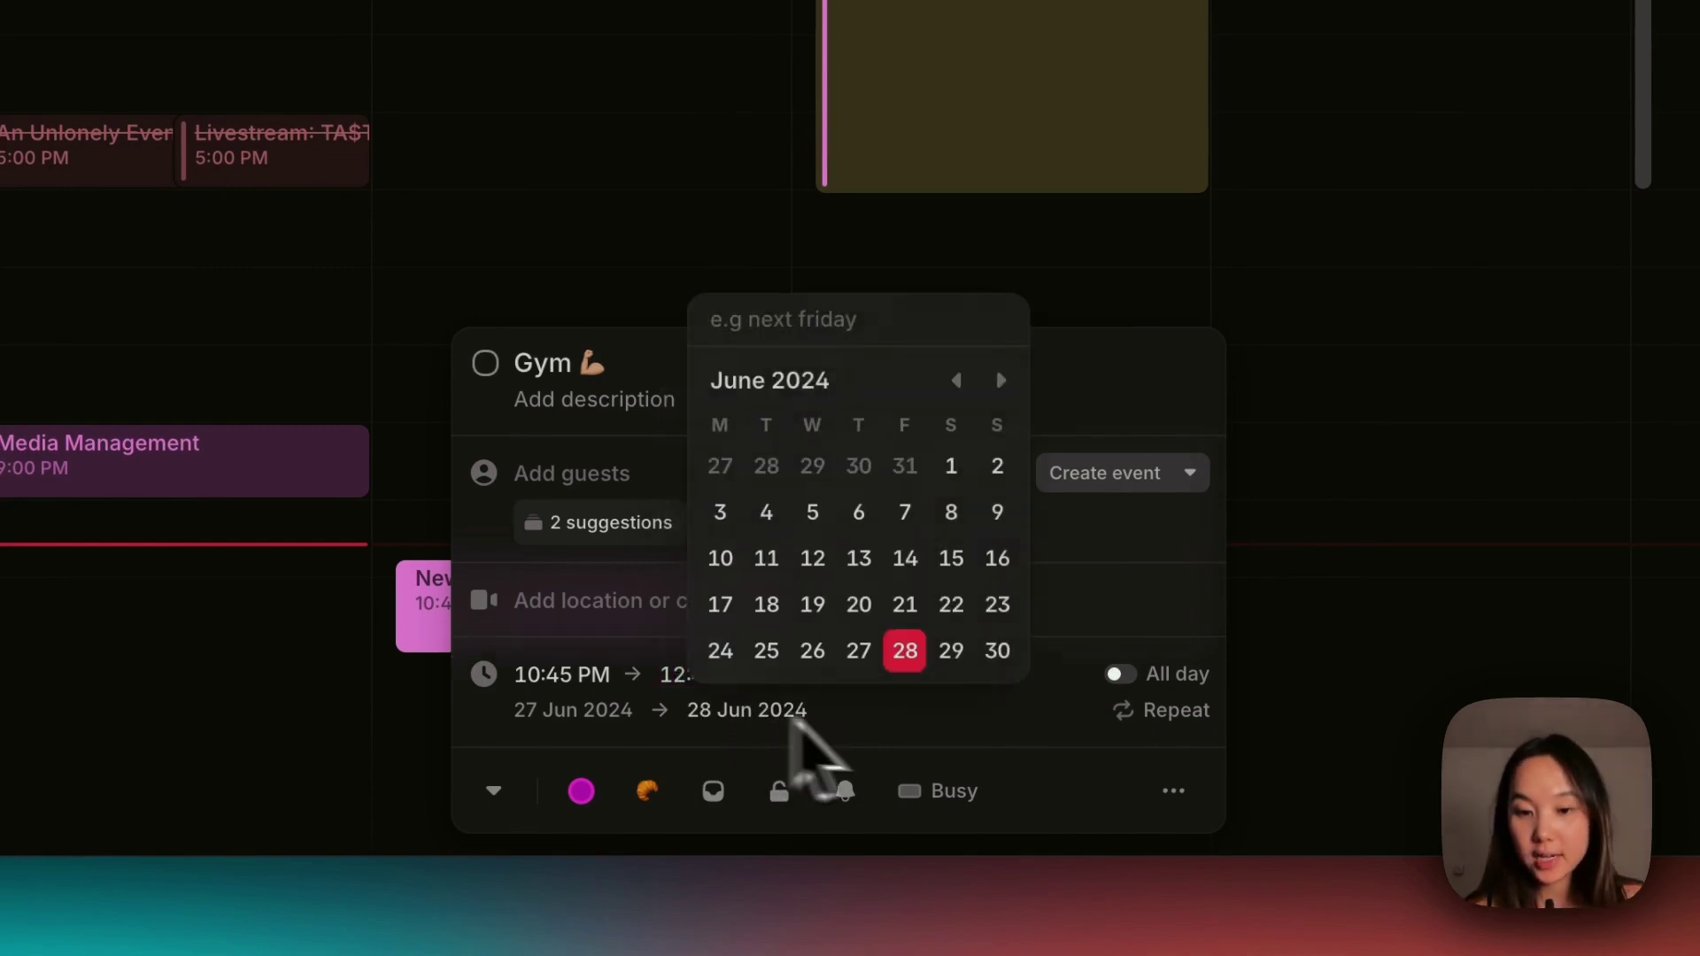
pyautogui.click(581, 791)
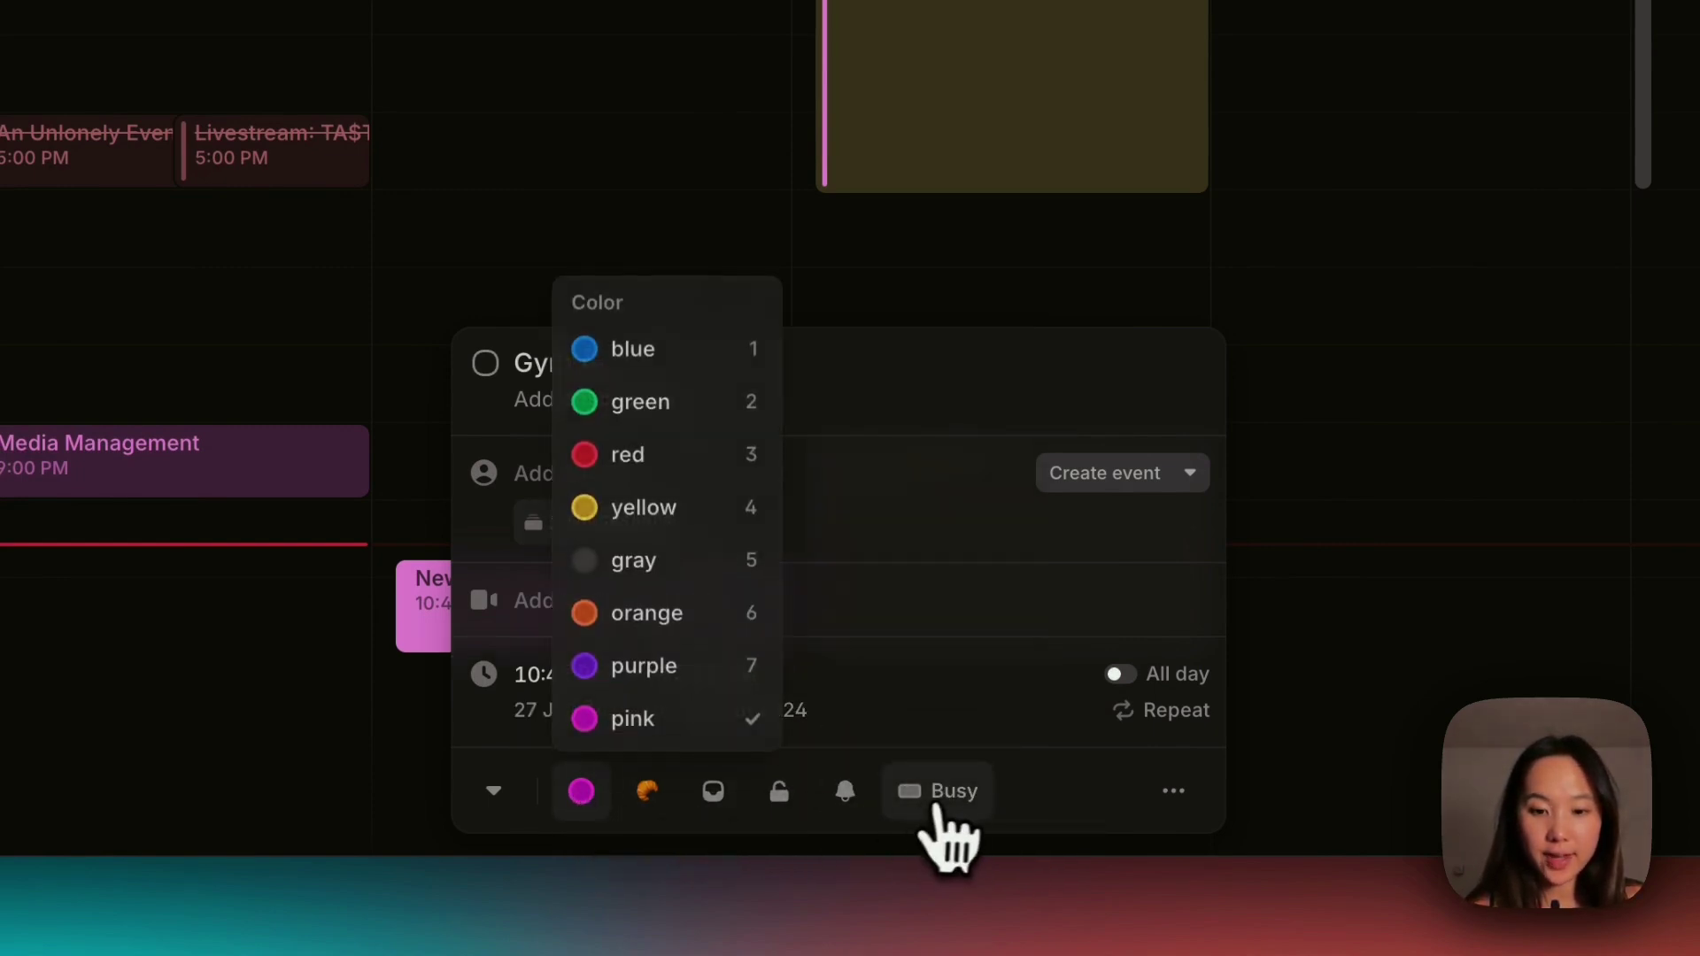
pyautogui.click(940, 791)
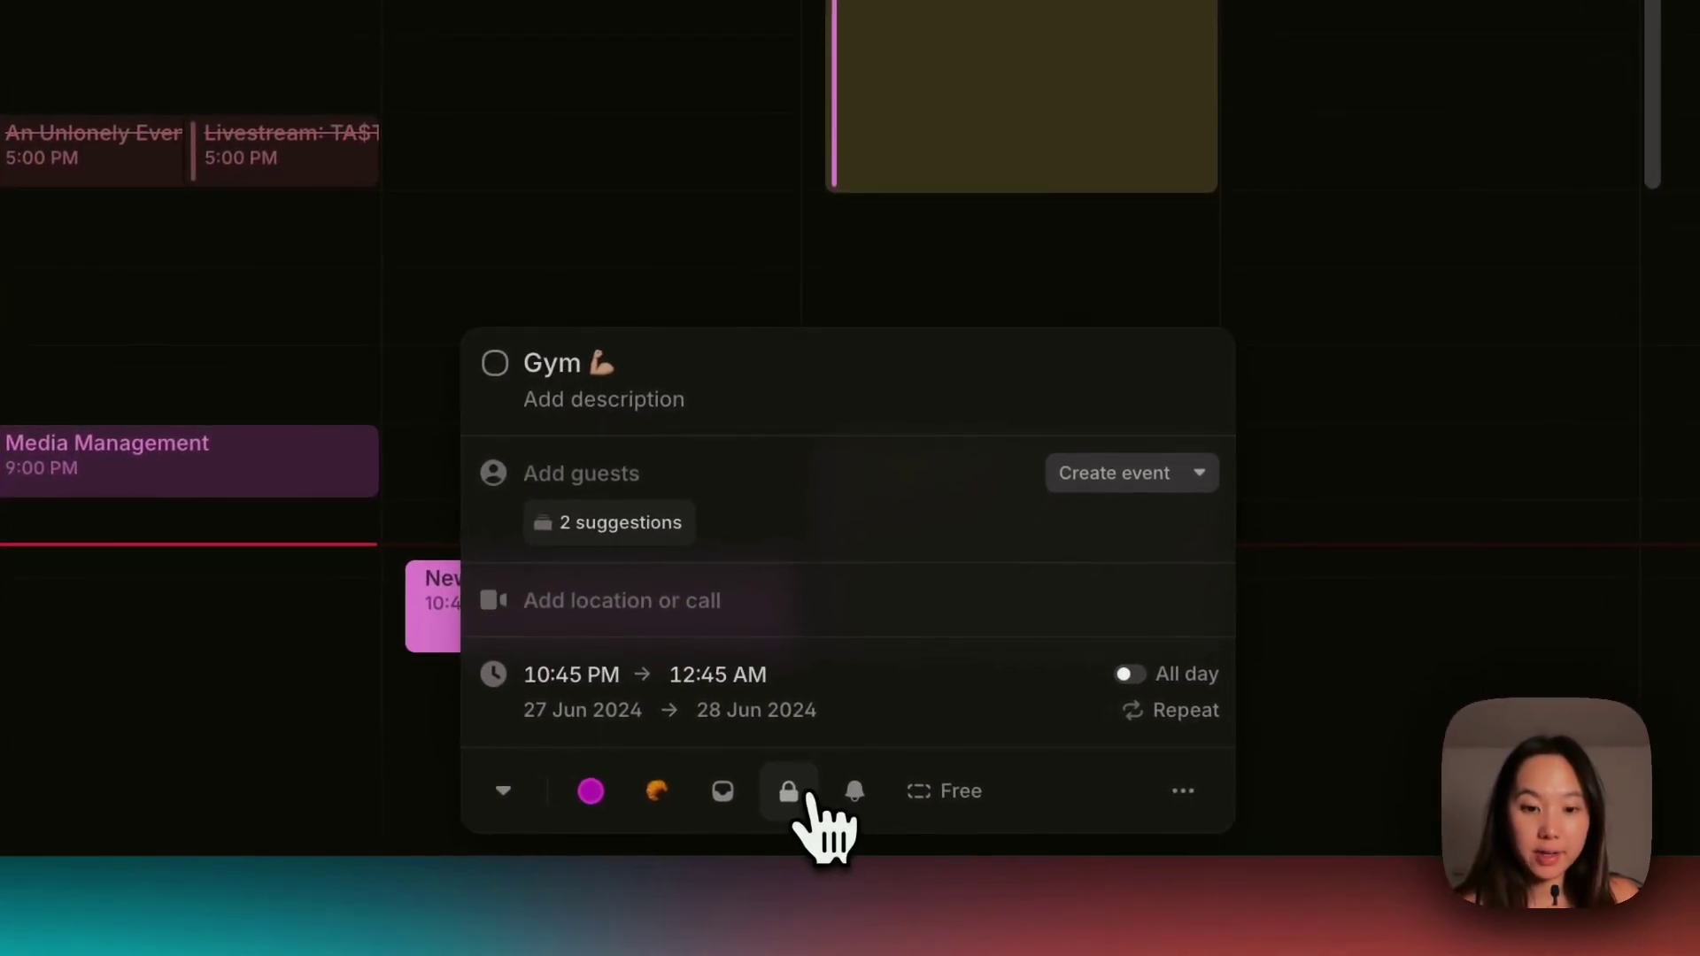
# Examine the Gym event's list, reminder and colour options and its additional event actions.
pyautogui.click(723, 791)
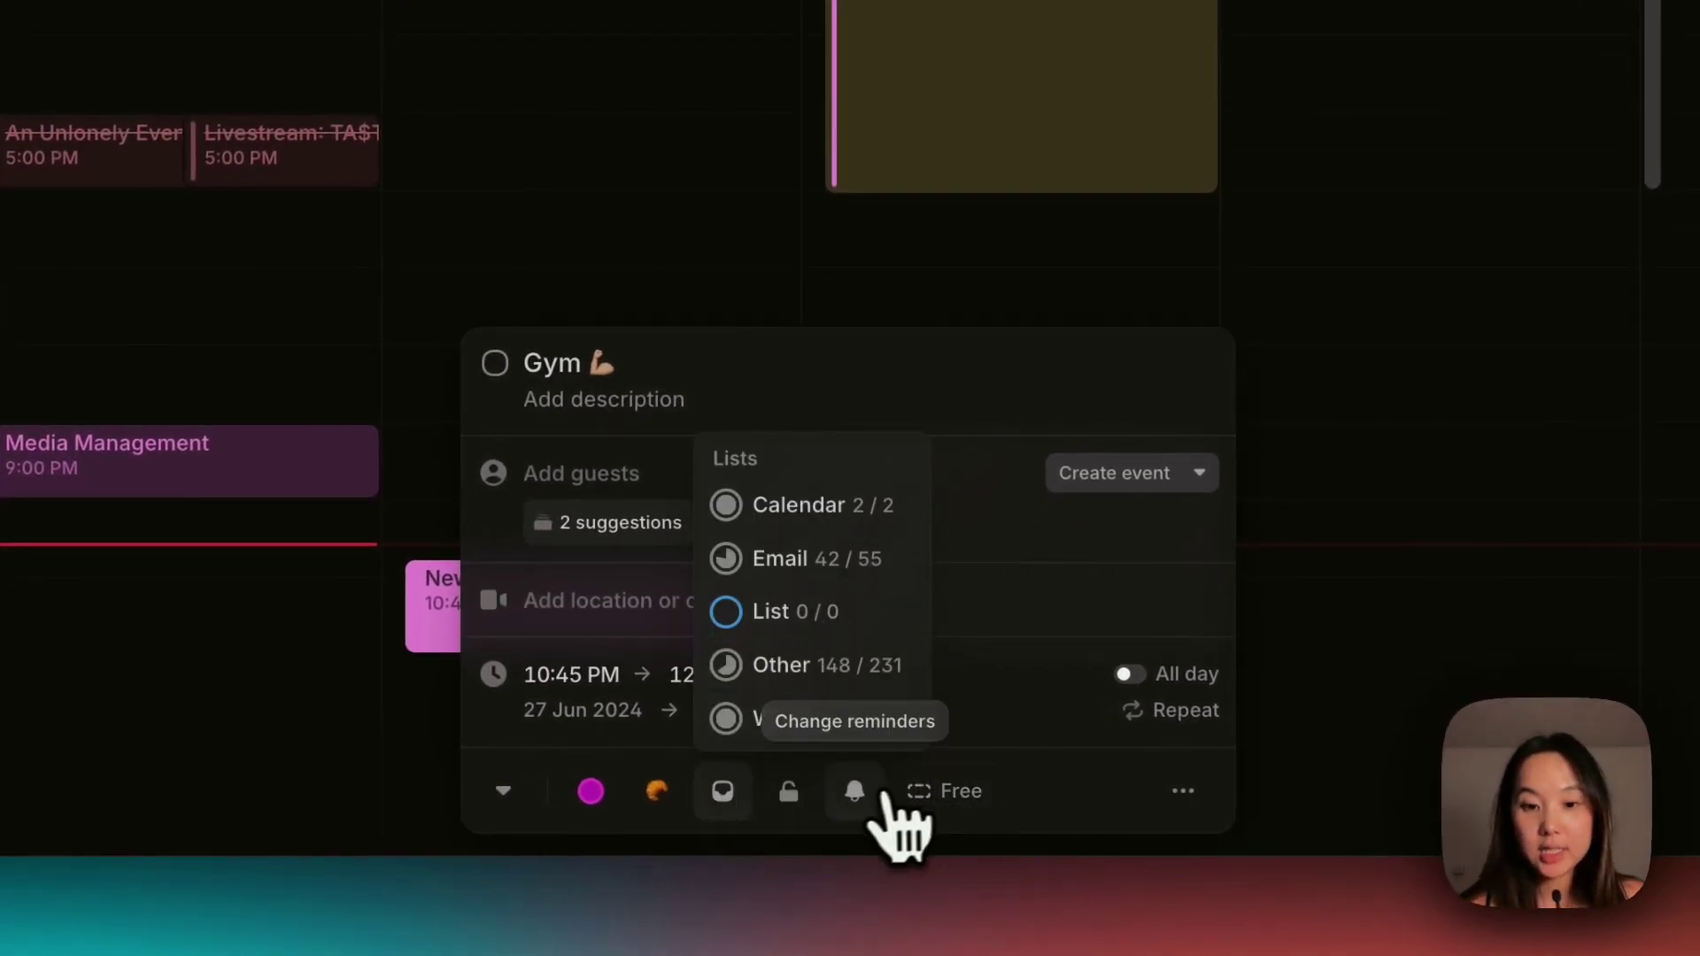
pyautogui.click(857, 792)
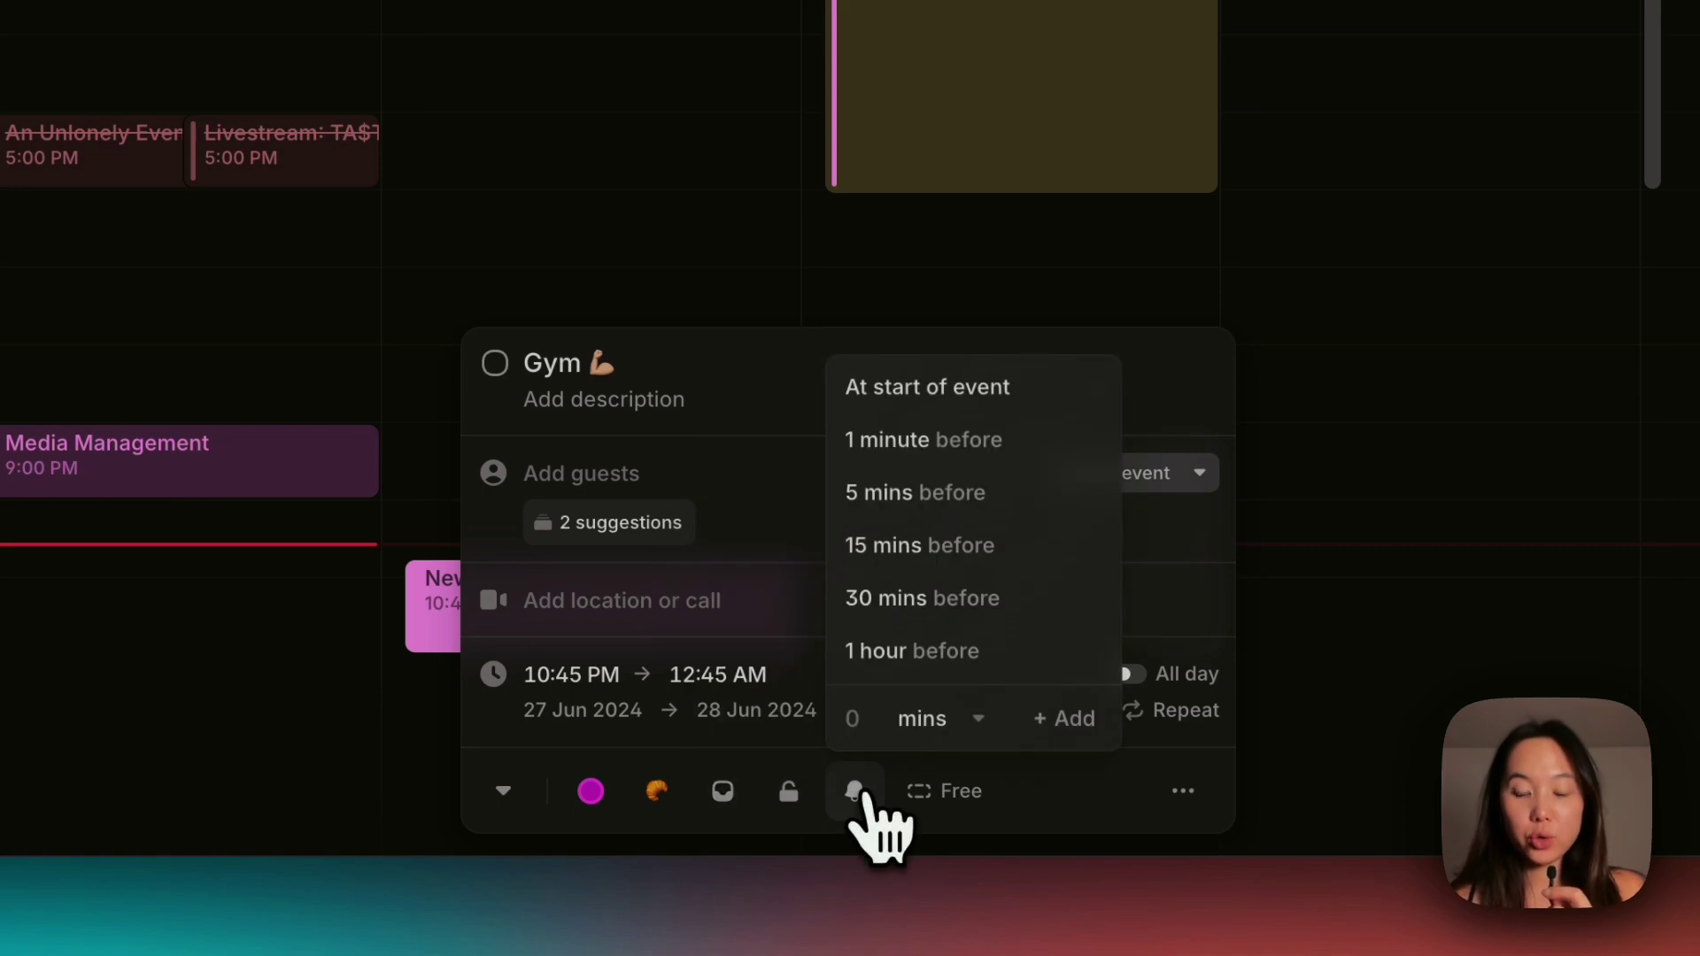
pyautogui.click(590, 791)
pyautogui.click(591, 791)
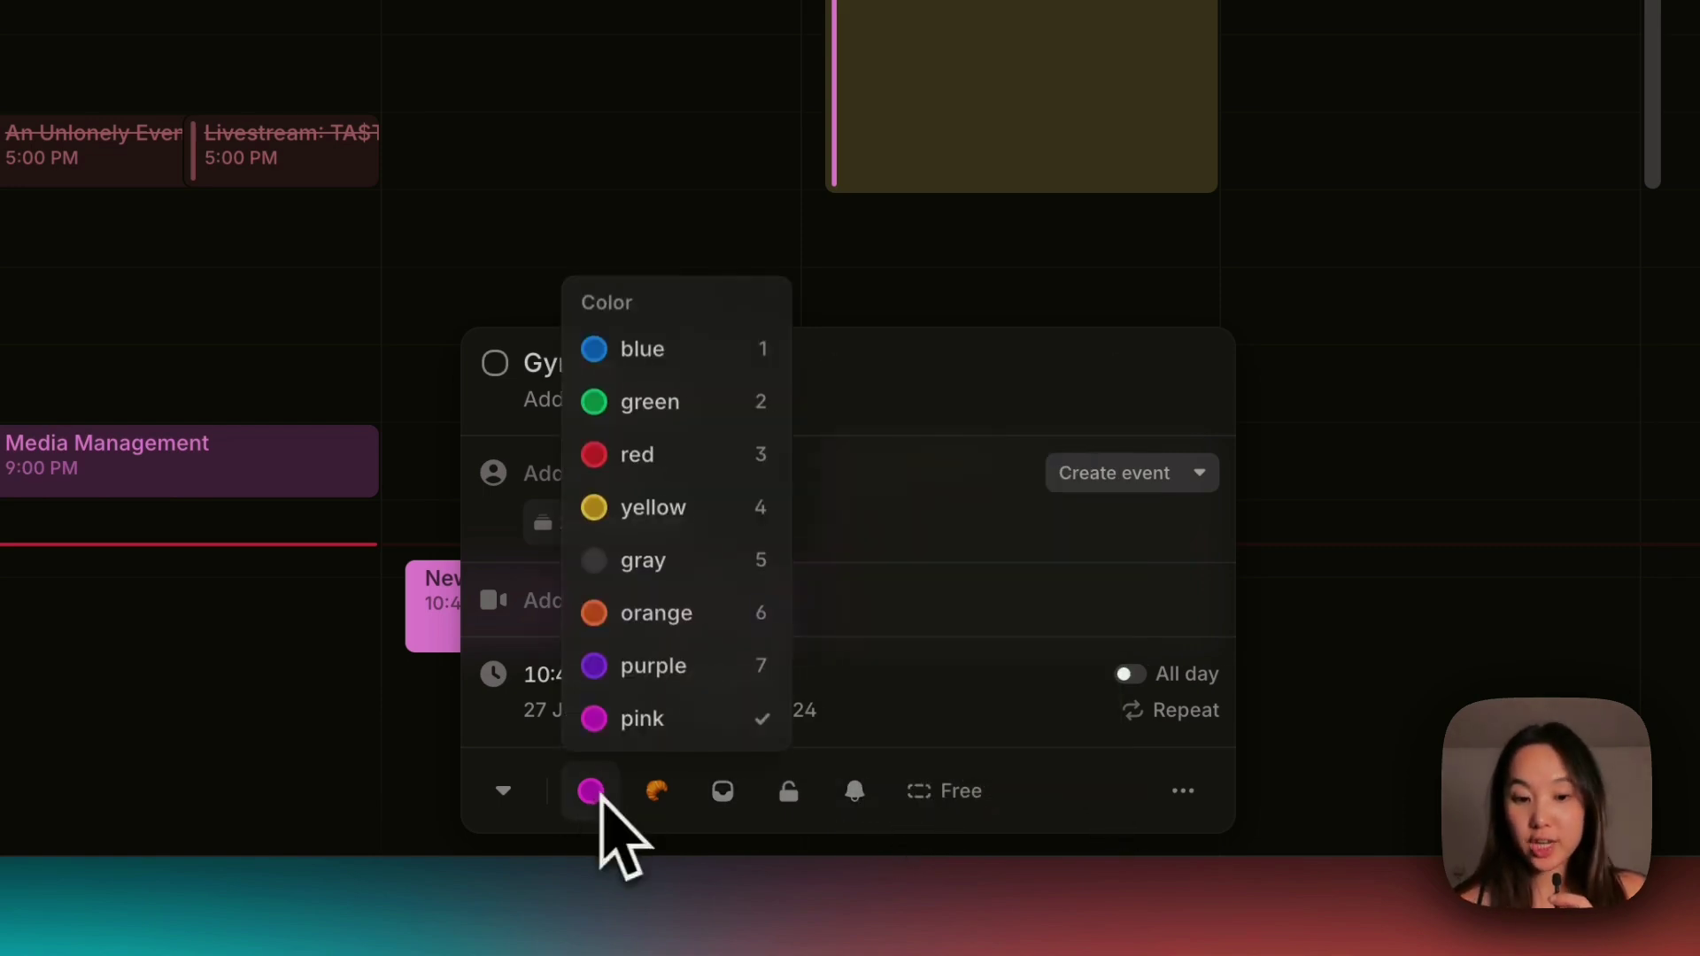
pyautogui.click(1253, 790)
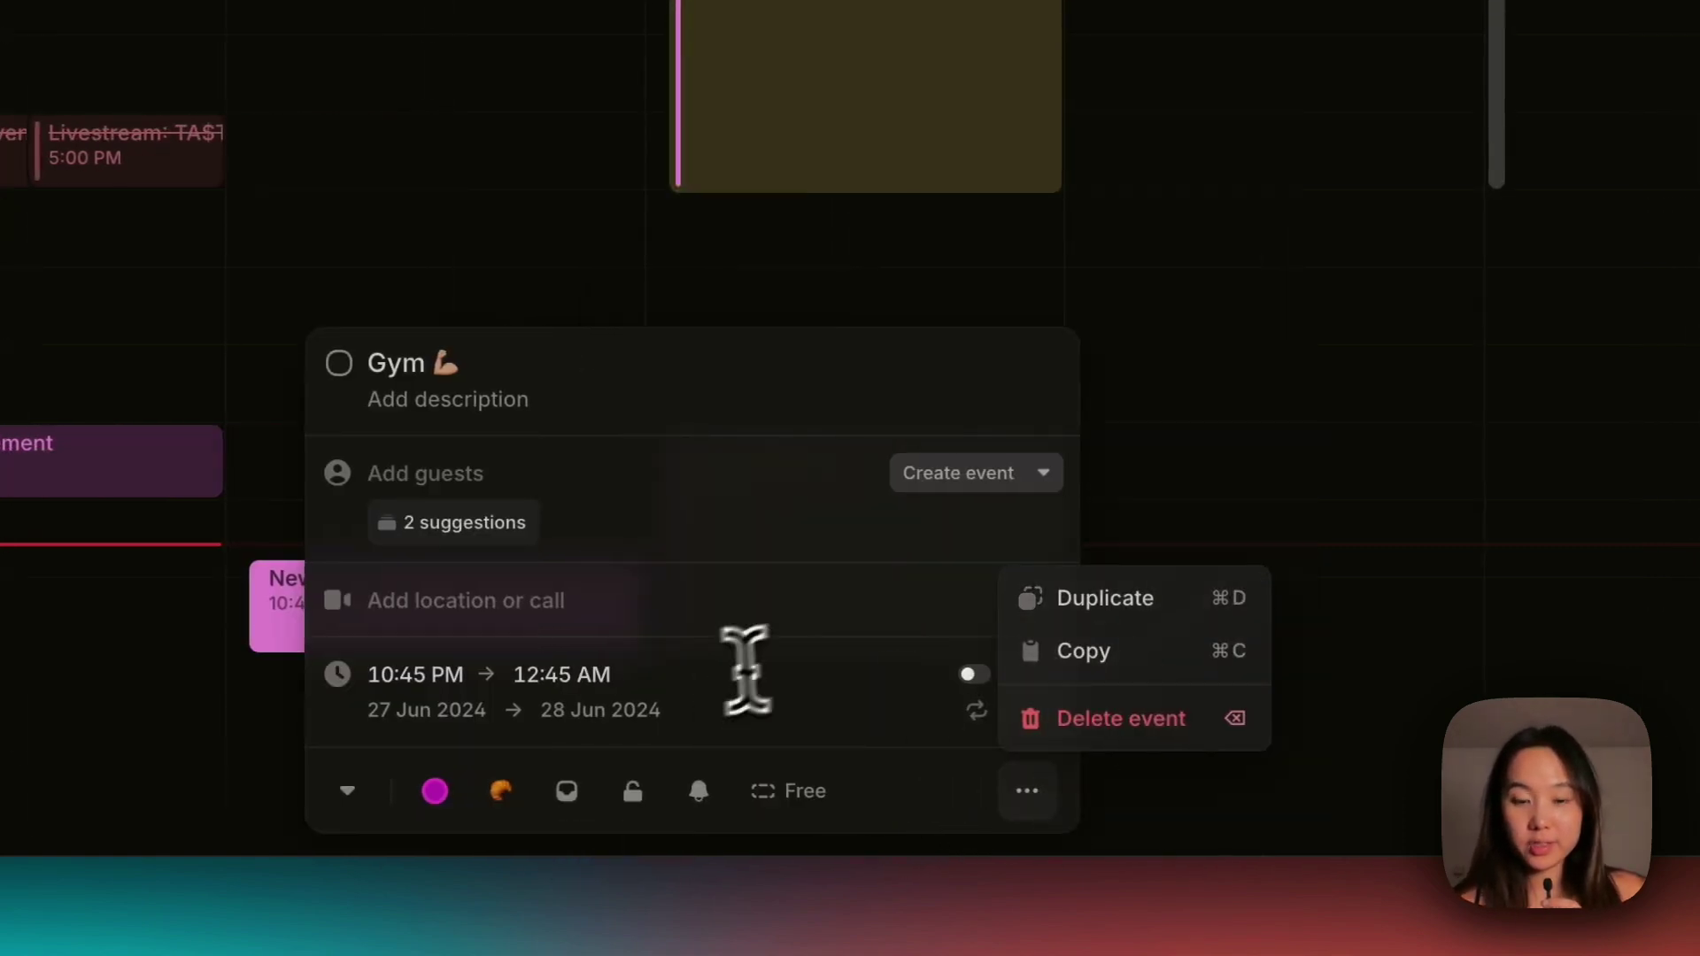
# Discard the unsaved Gym event draft and return to the calendar.
pyautogui.click(1161, 607)
pyautogui.press('Escape')
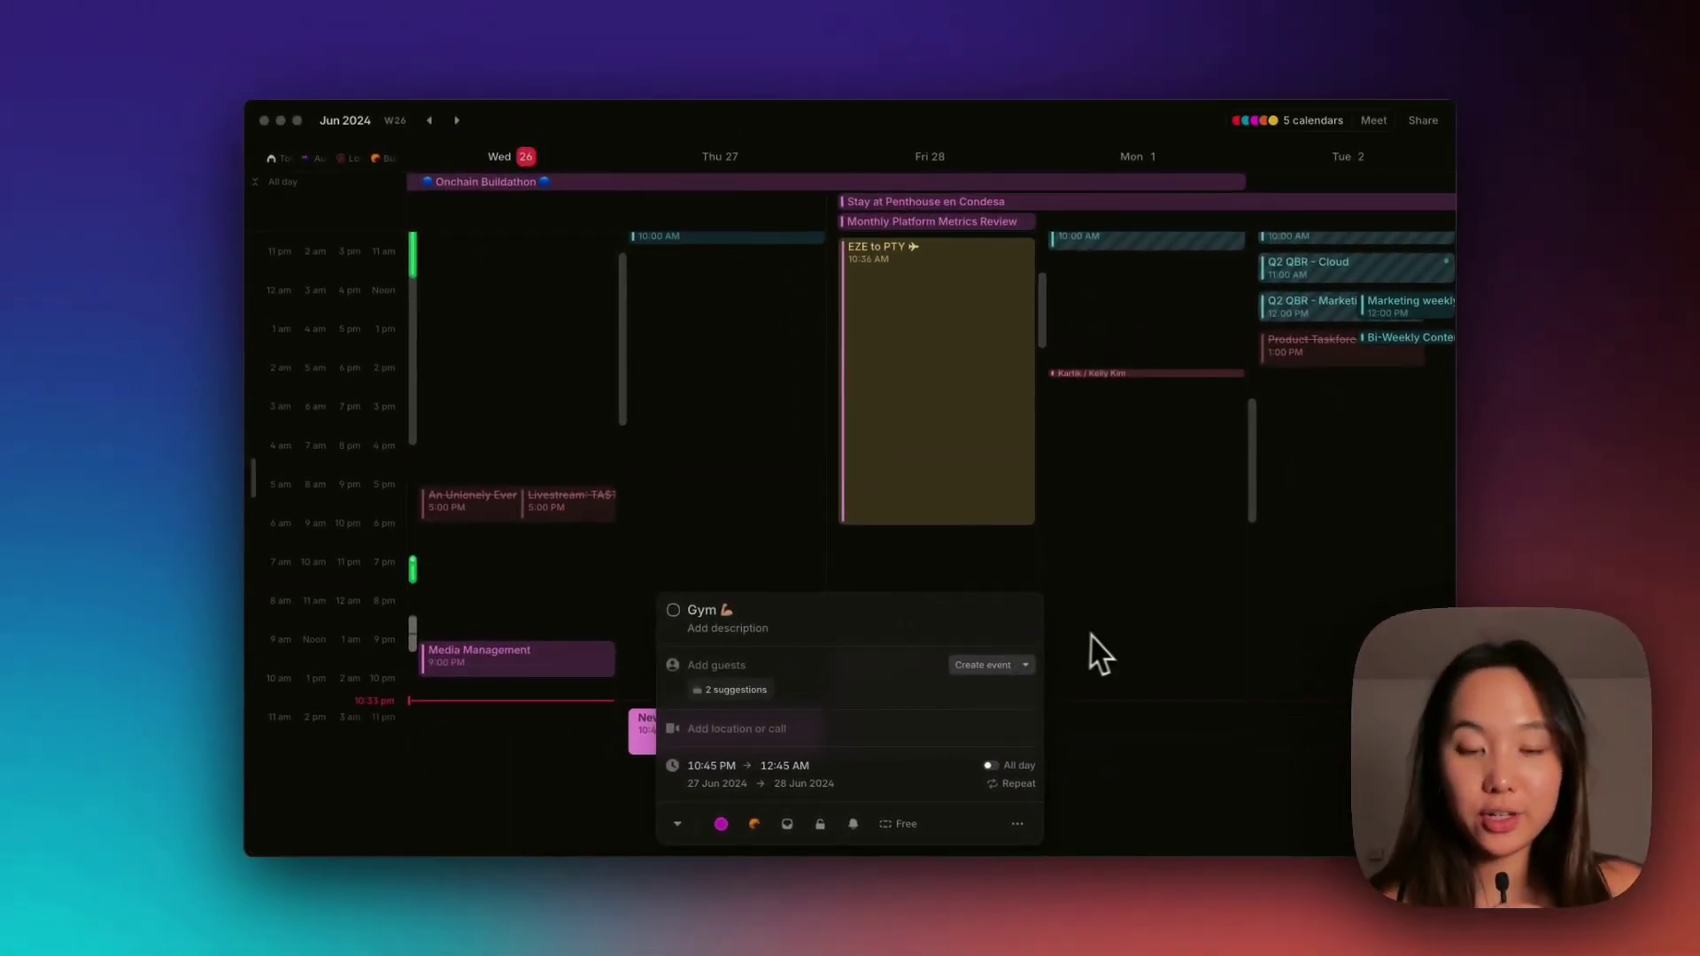
pyautogui.press('Escape')
# Ask the assistant to "Create a free meeting tomorrow at 3pm" and schedule the event it proposes.
pyautogui.scroll(-2, 726, 705)
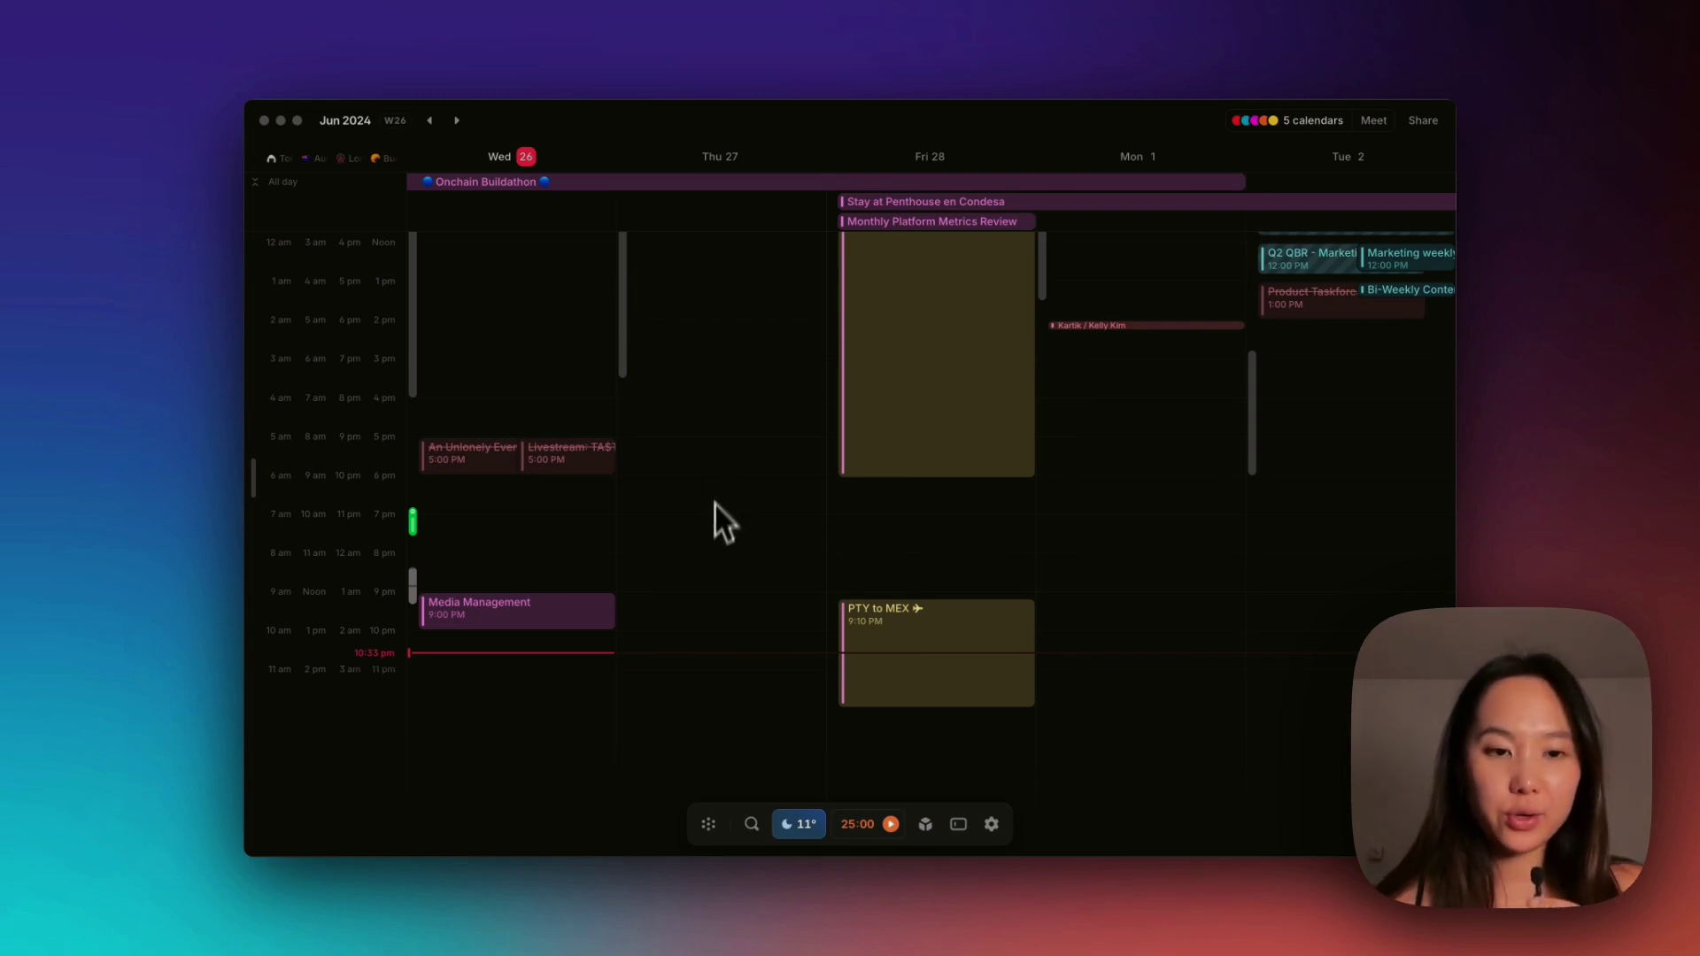
pyautogui.click(708, 824)
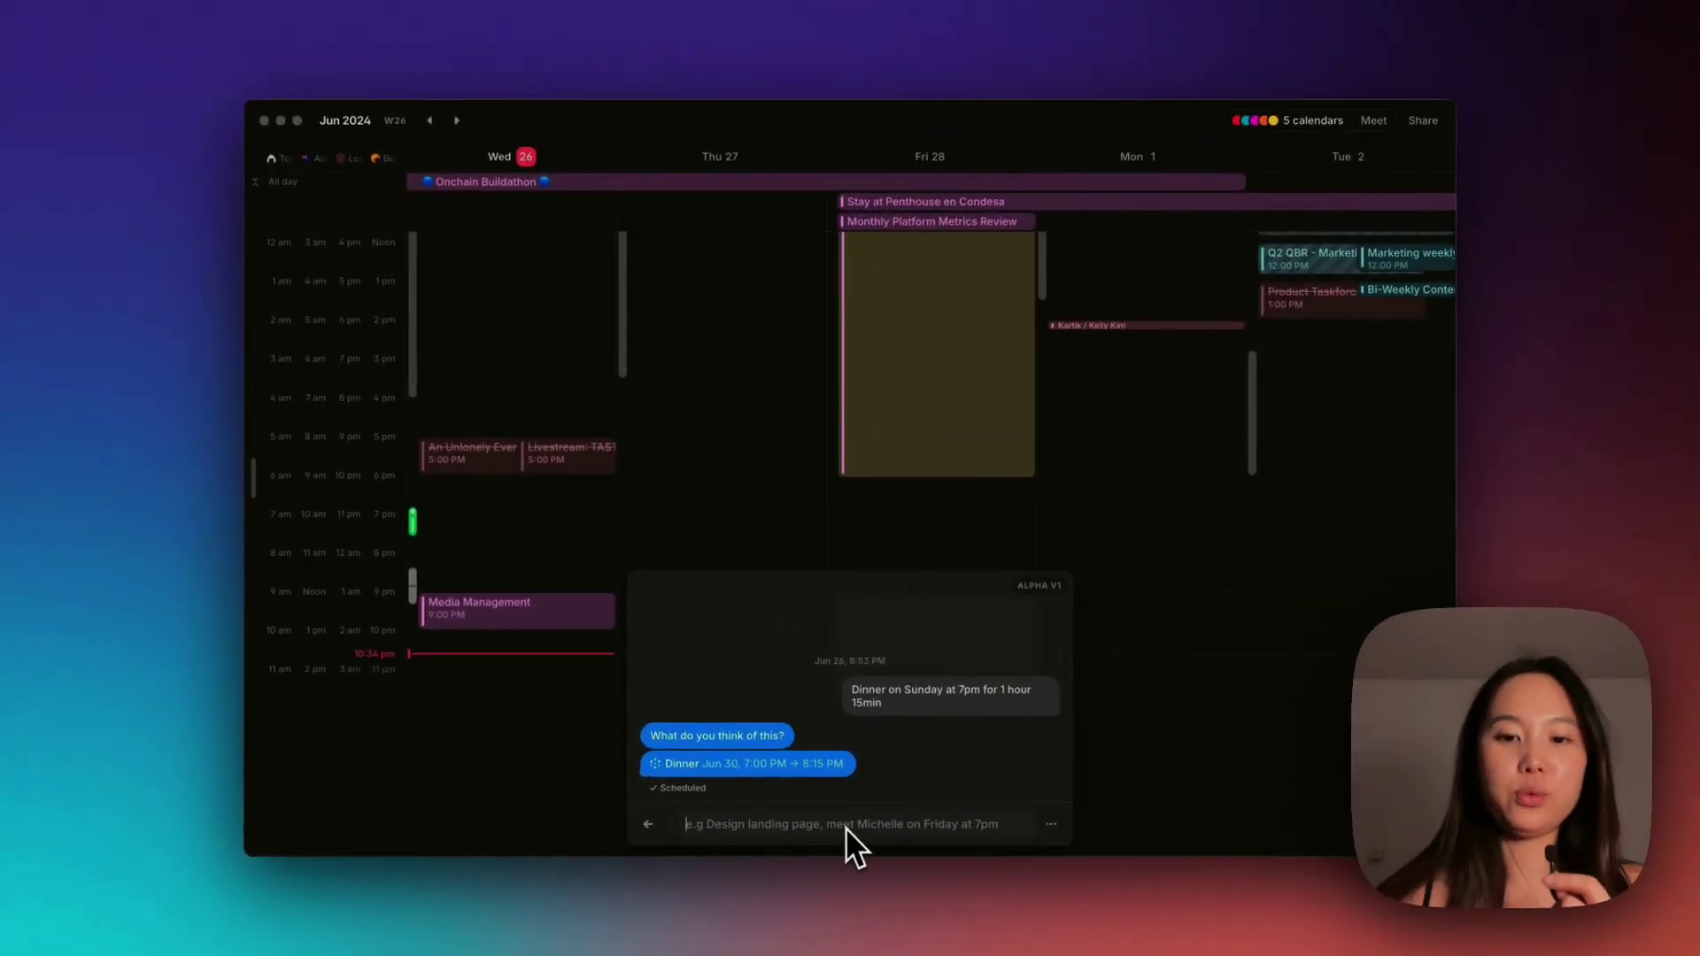
pyautogui.write('Cre')
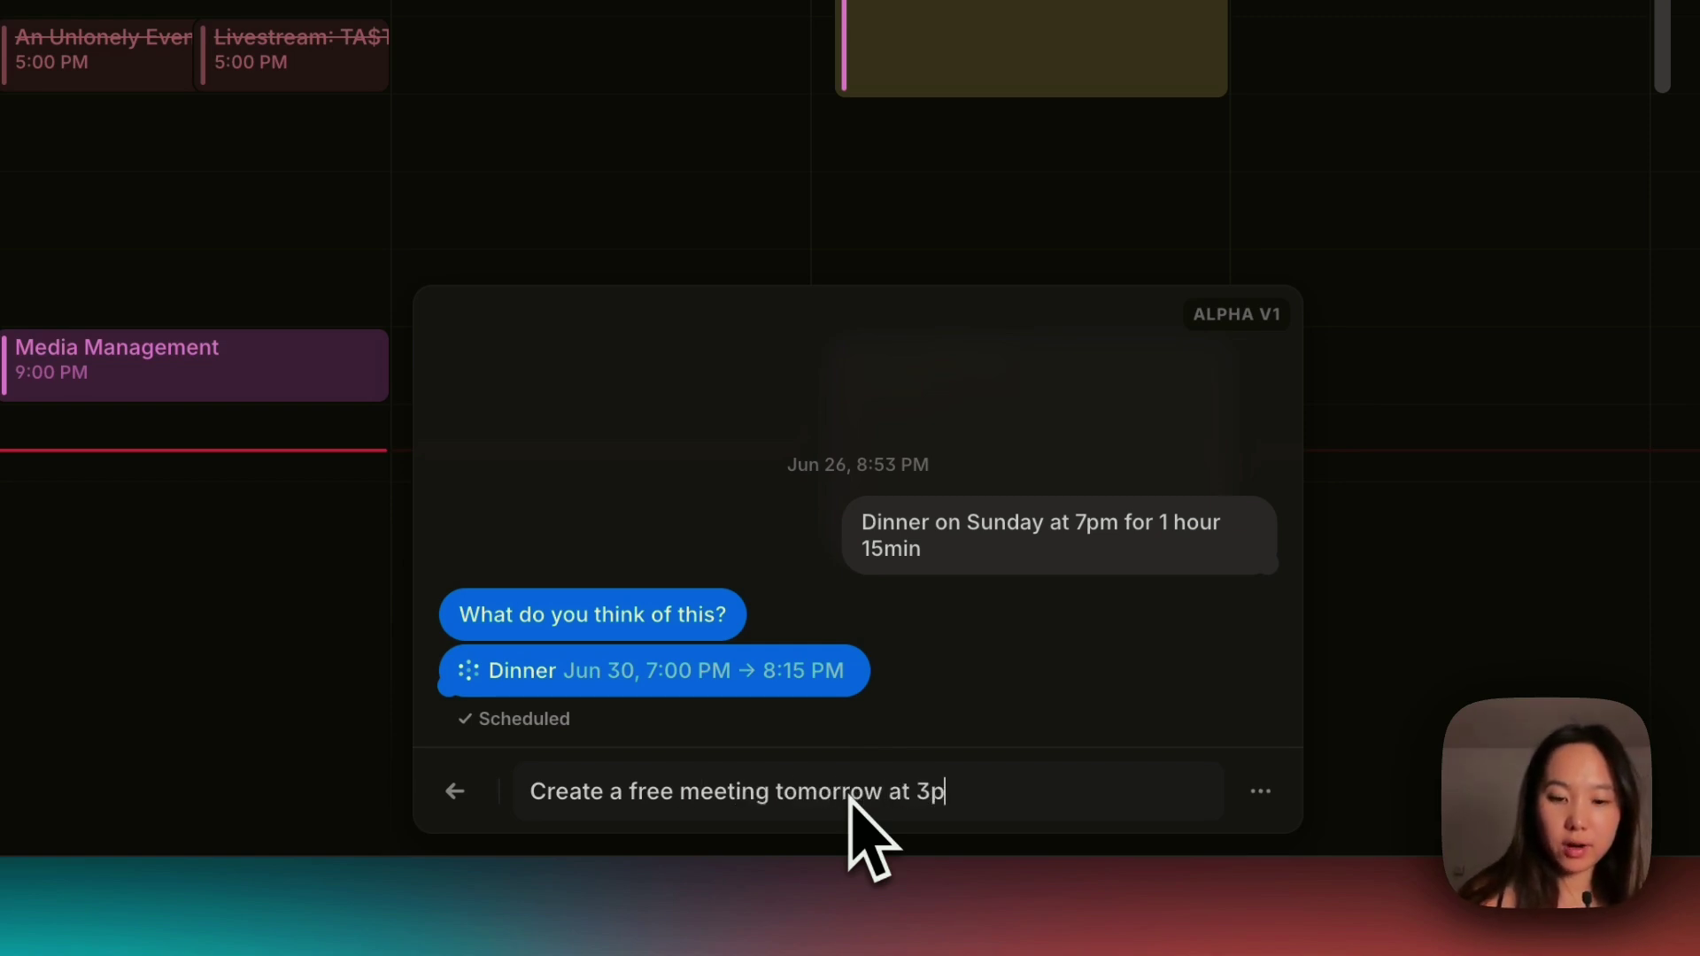
pyautogui.press('Return')
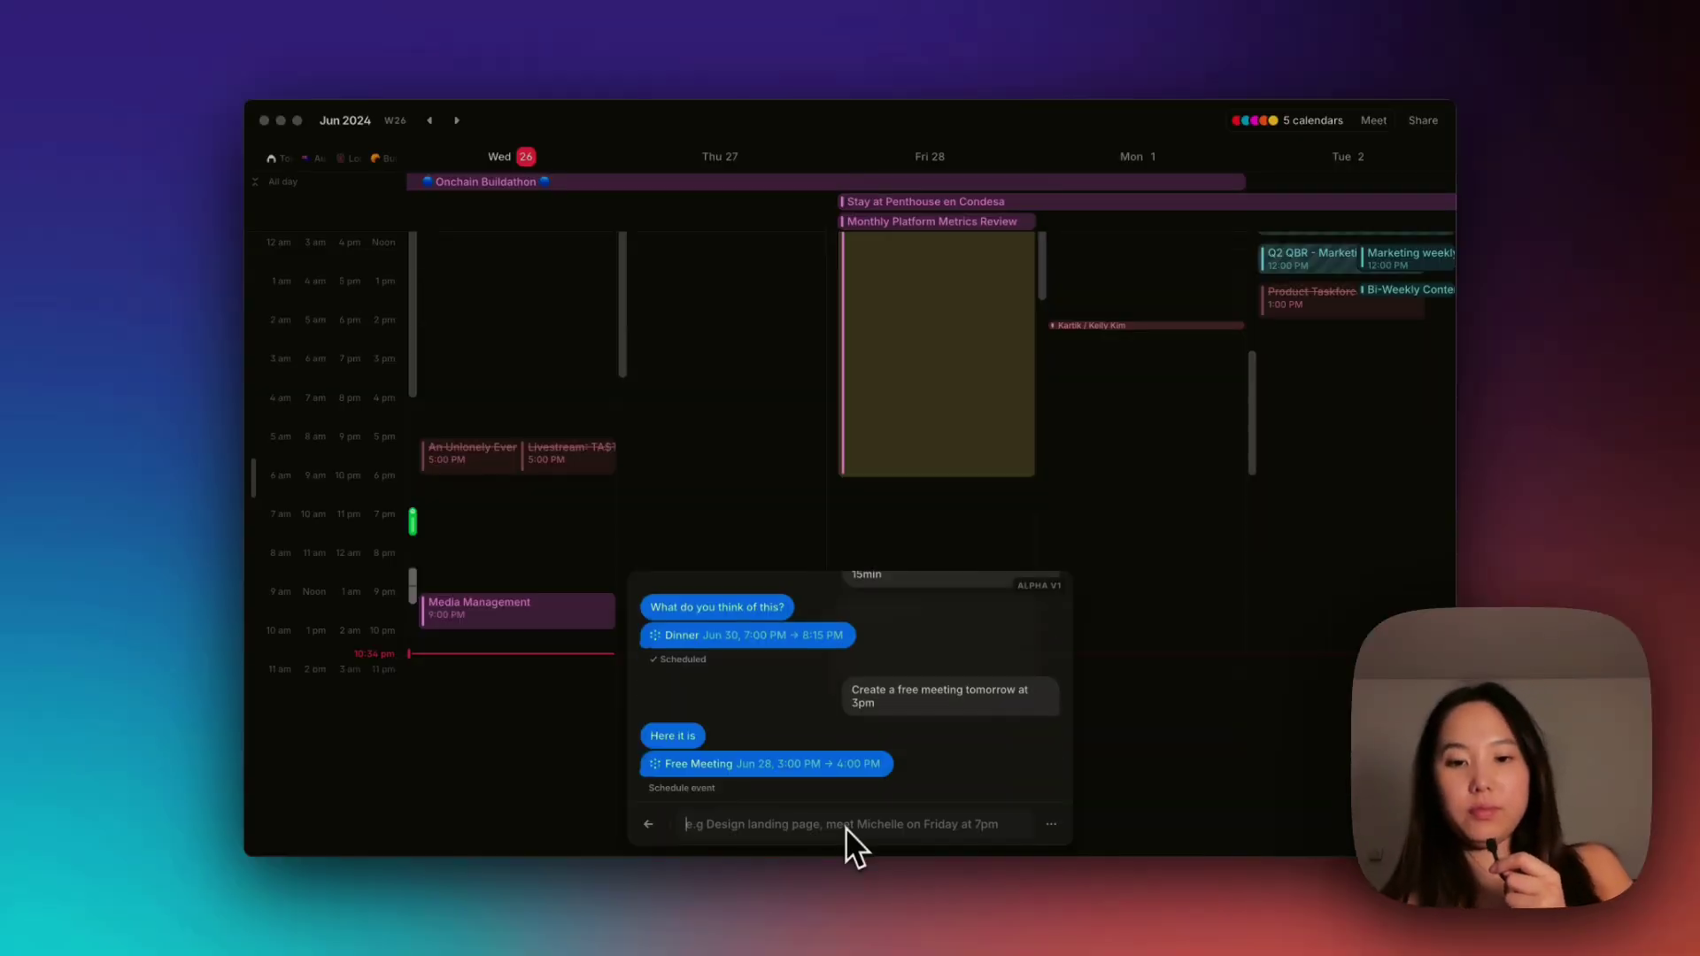
pyautogui.click(686, 787)
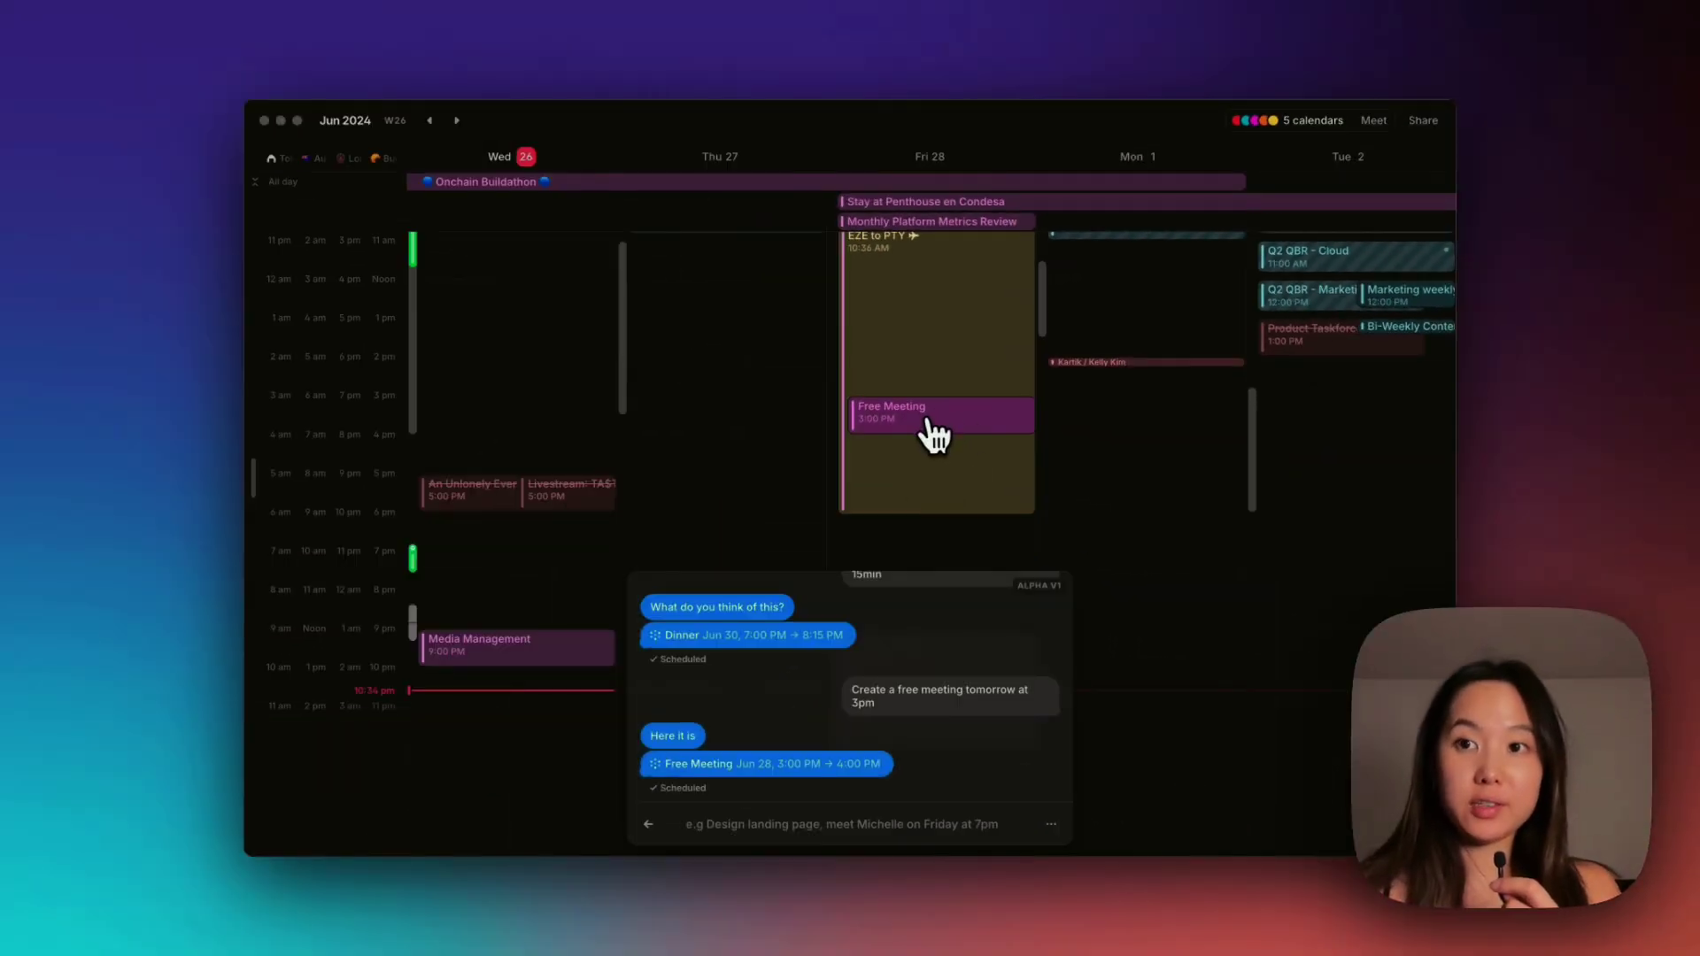
# Close the assistant chat and delete the Free Meeting event on Friday 28.
pyautogui.click(979, 532)
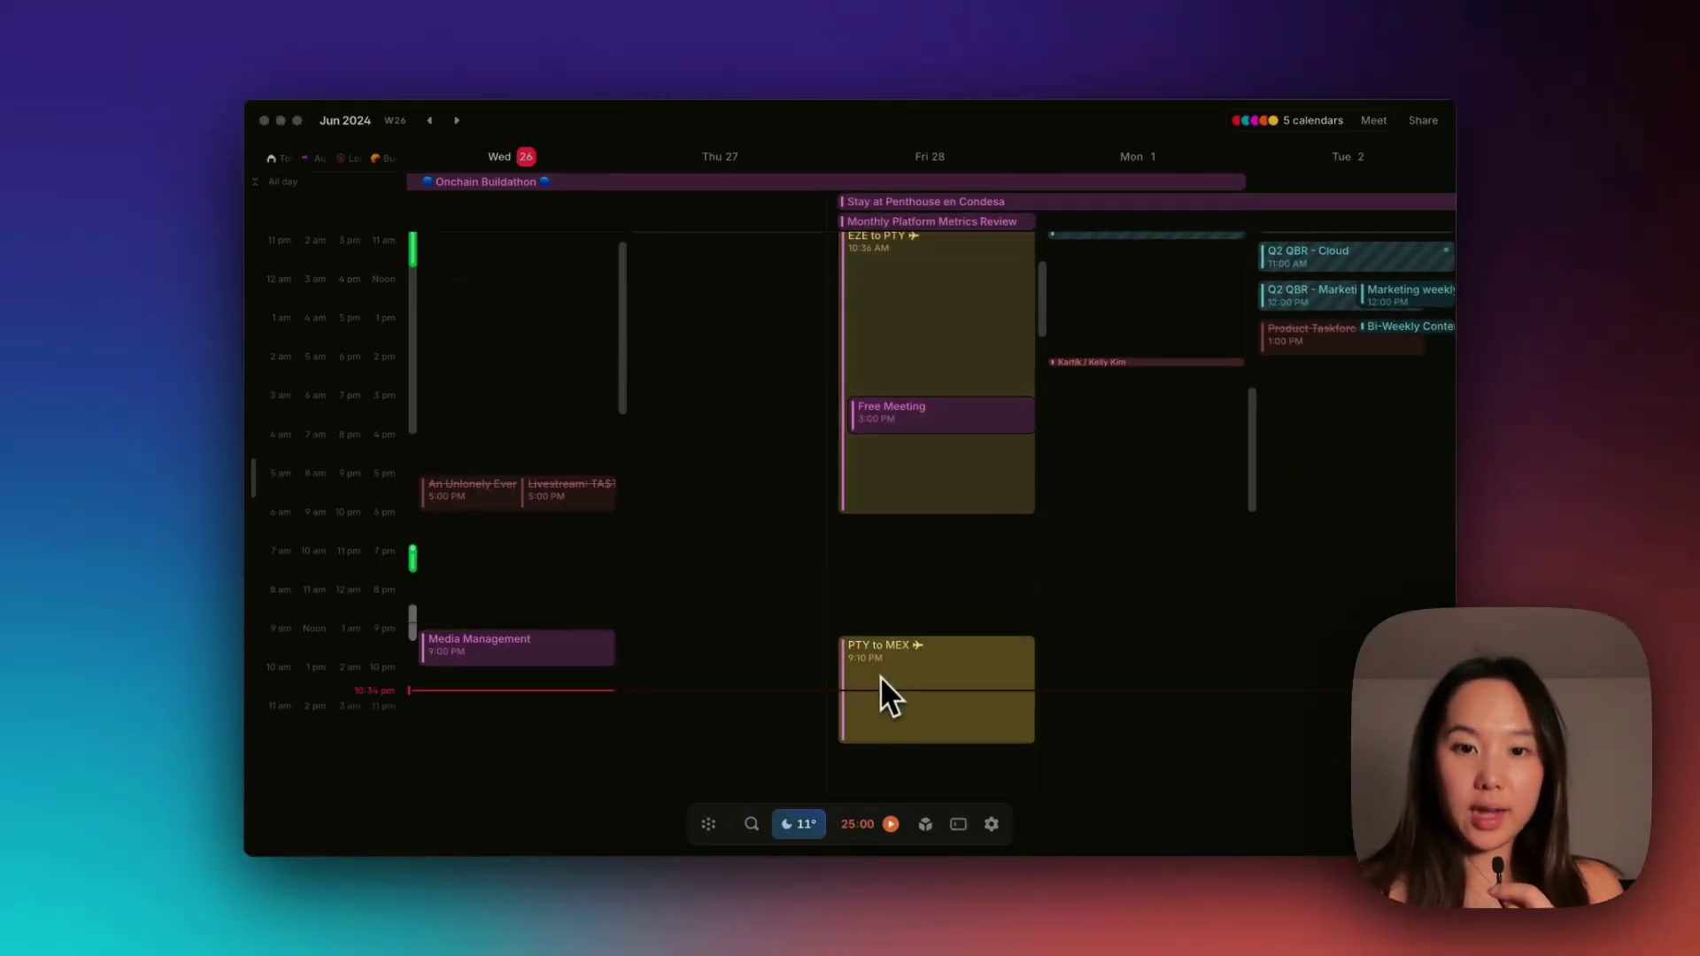
pyautogui.rightClick(921, 691)
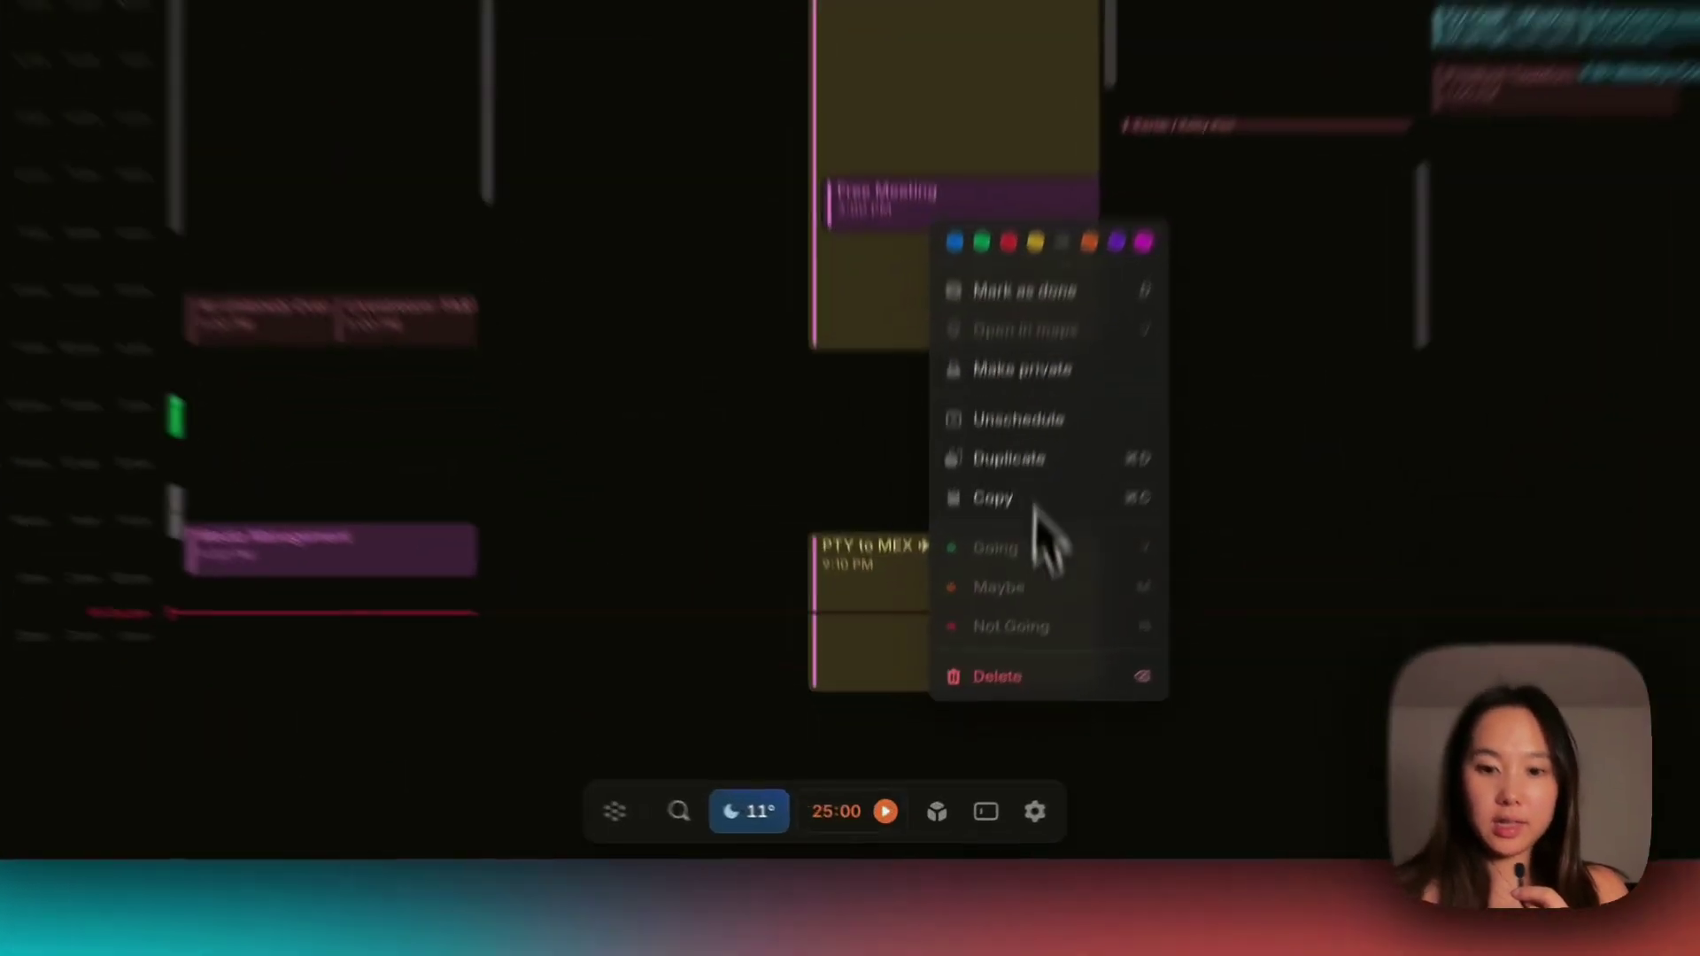
# Look through the upcoming events listed in the search window without opening any, and close it.
pyautogui.press('super+k')
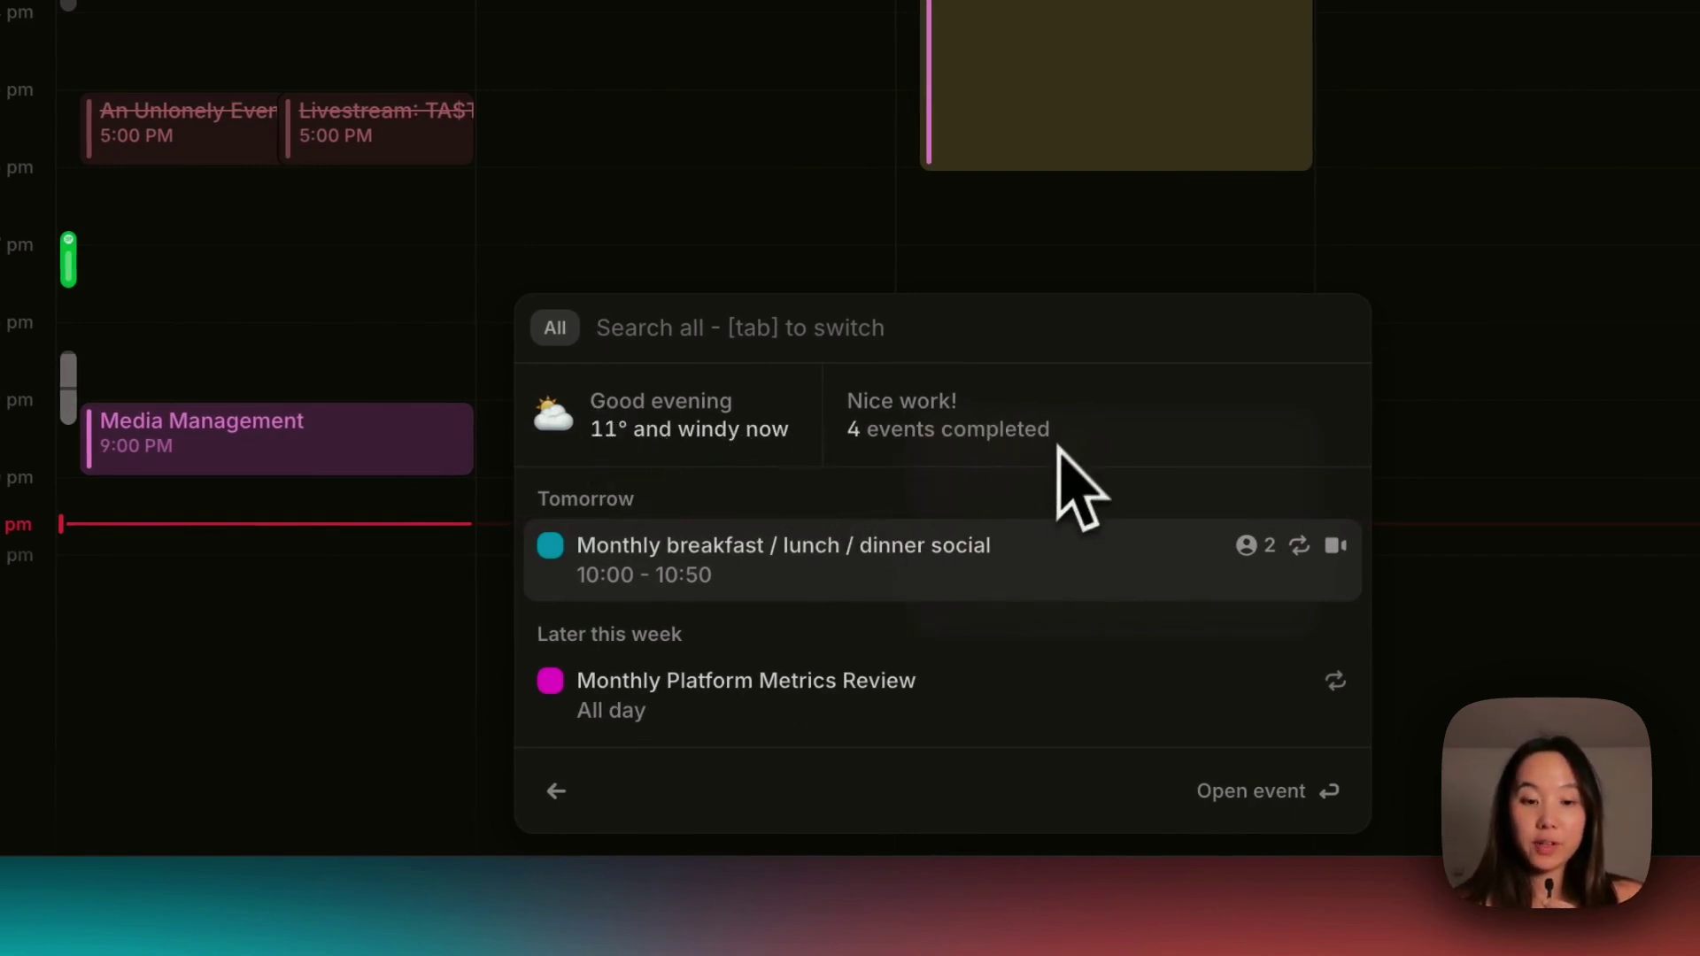
pyautogui.scroll(-3, 853, 586)
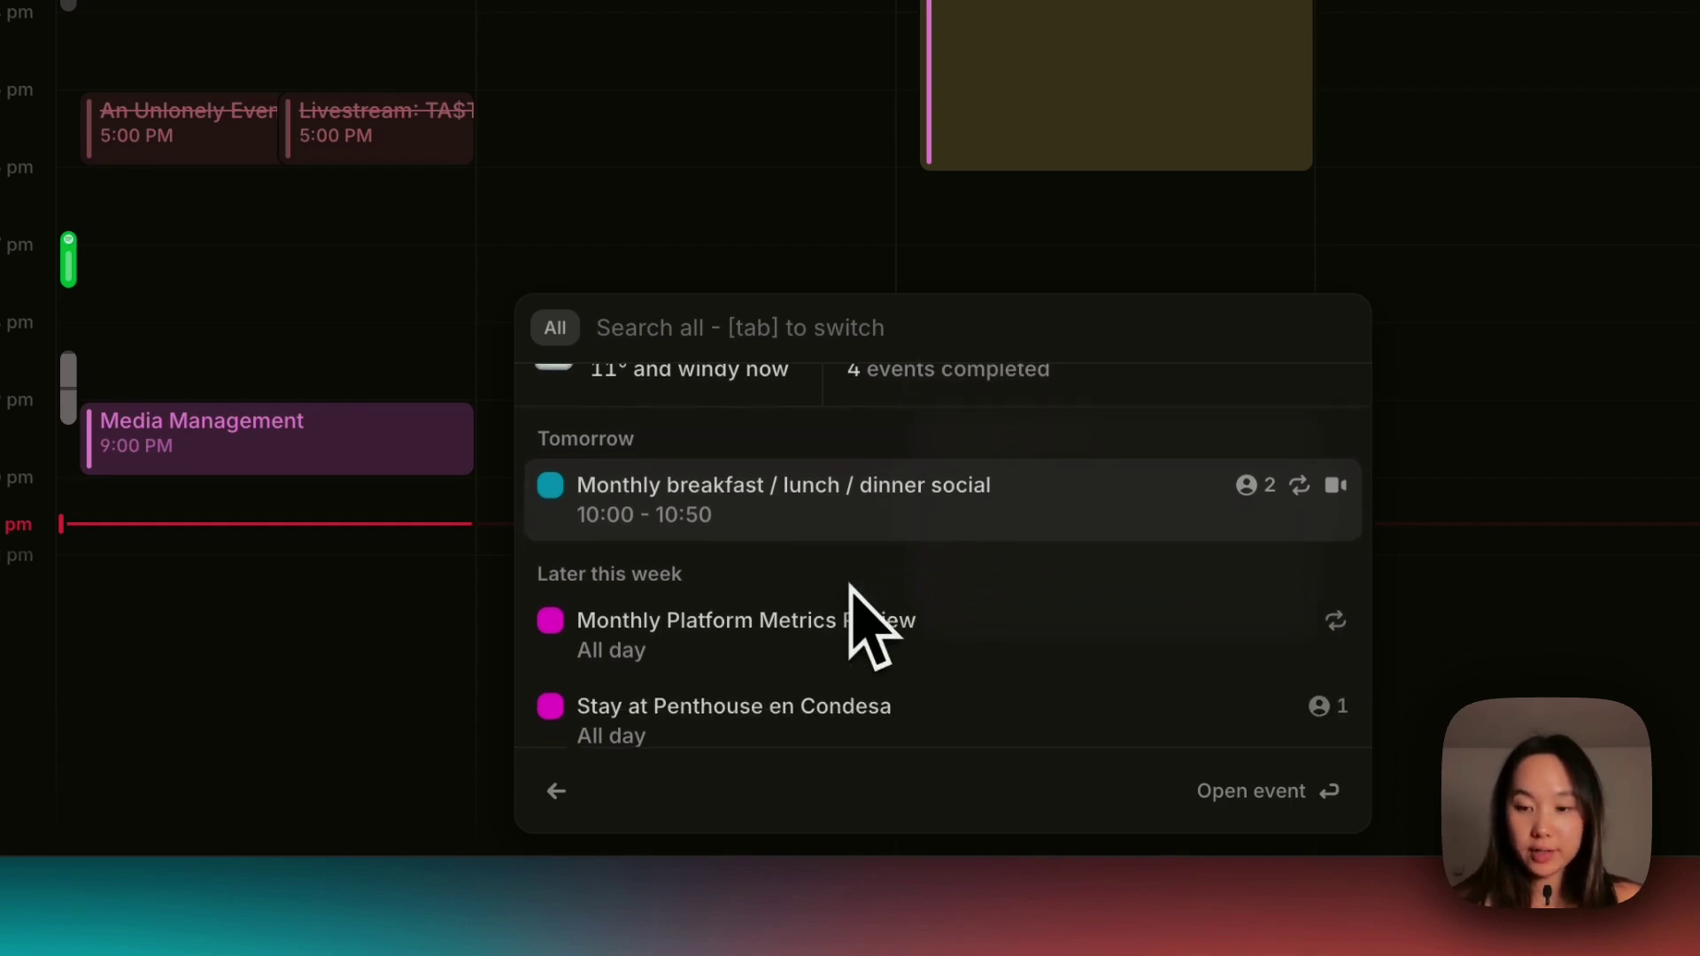
pyautogui.scroll(-5, 851, 586)
pyautogui.press('Escape')
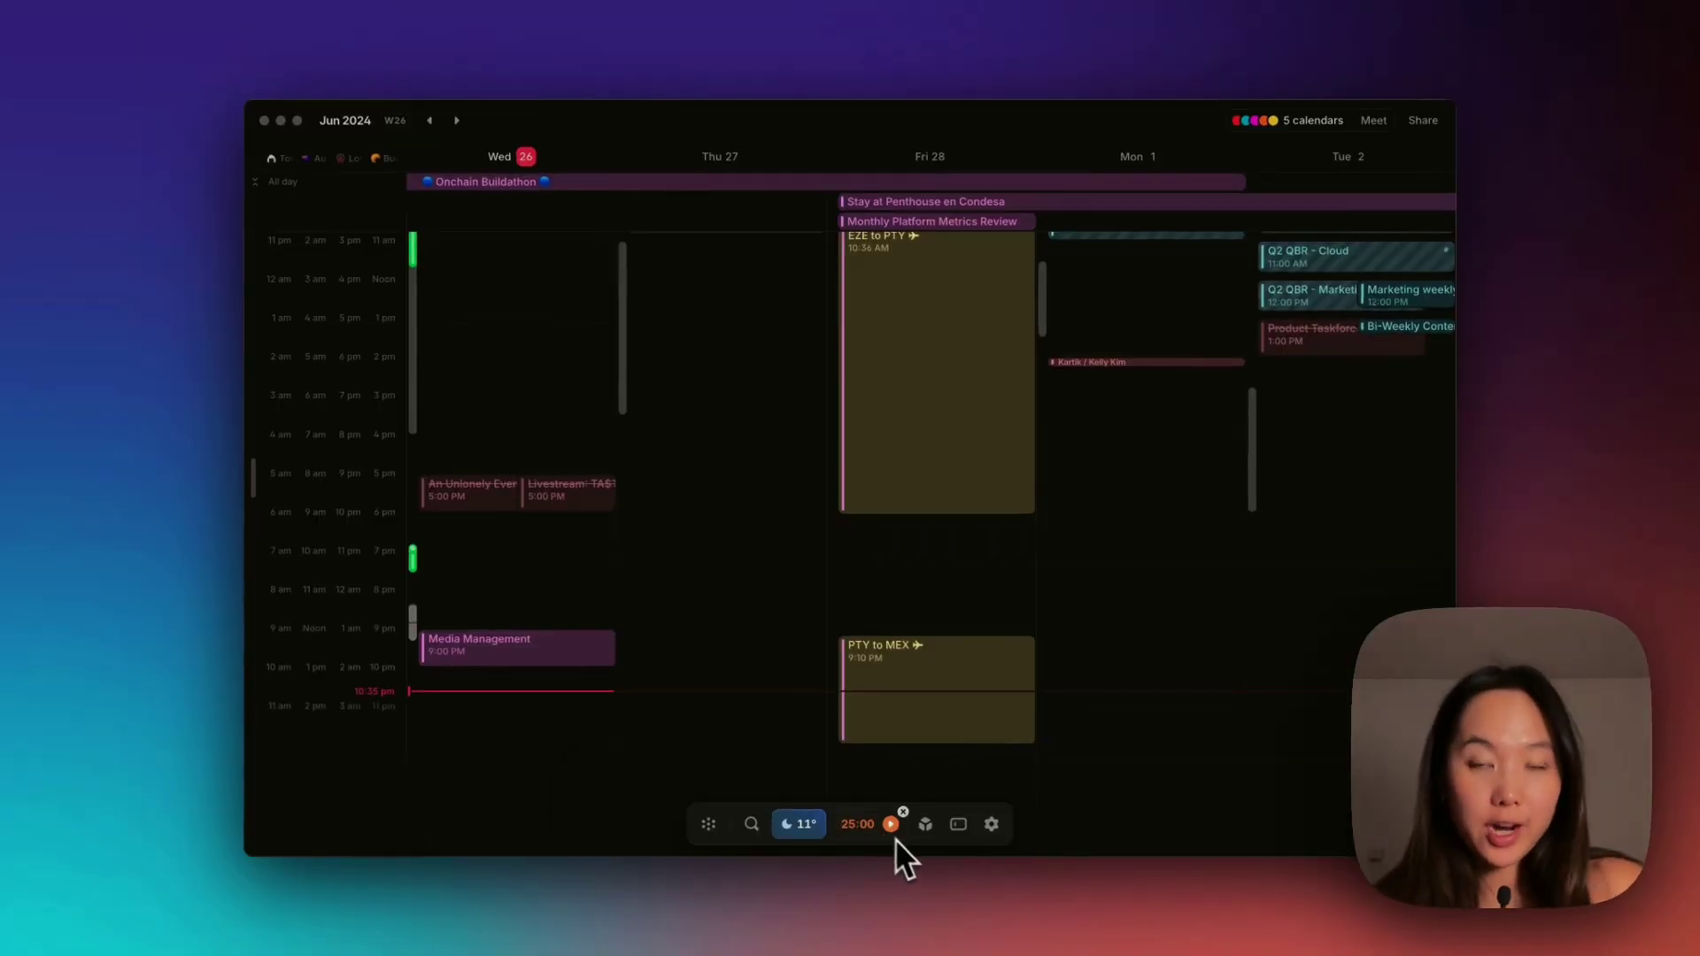
# Review the timer's preset durations and start the 25:00 timer without changing its length.
pyautogui.click(868, 828)
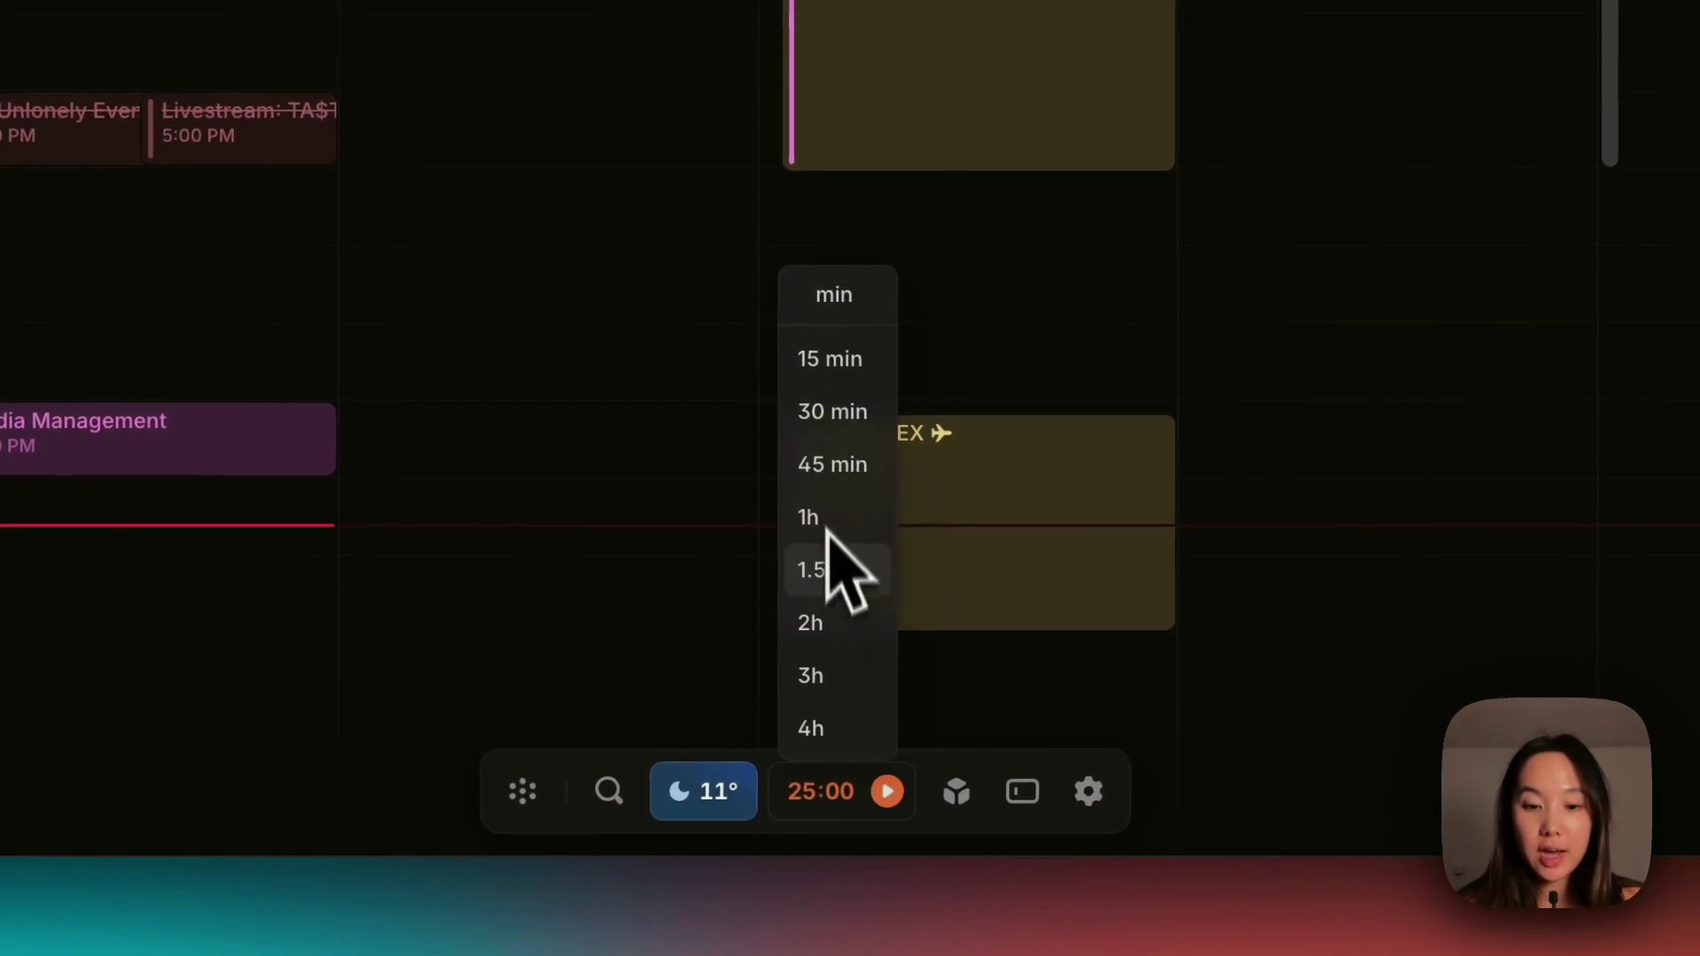
pyautogui.click(944, 690)
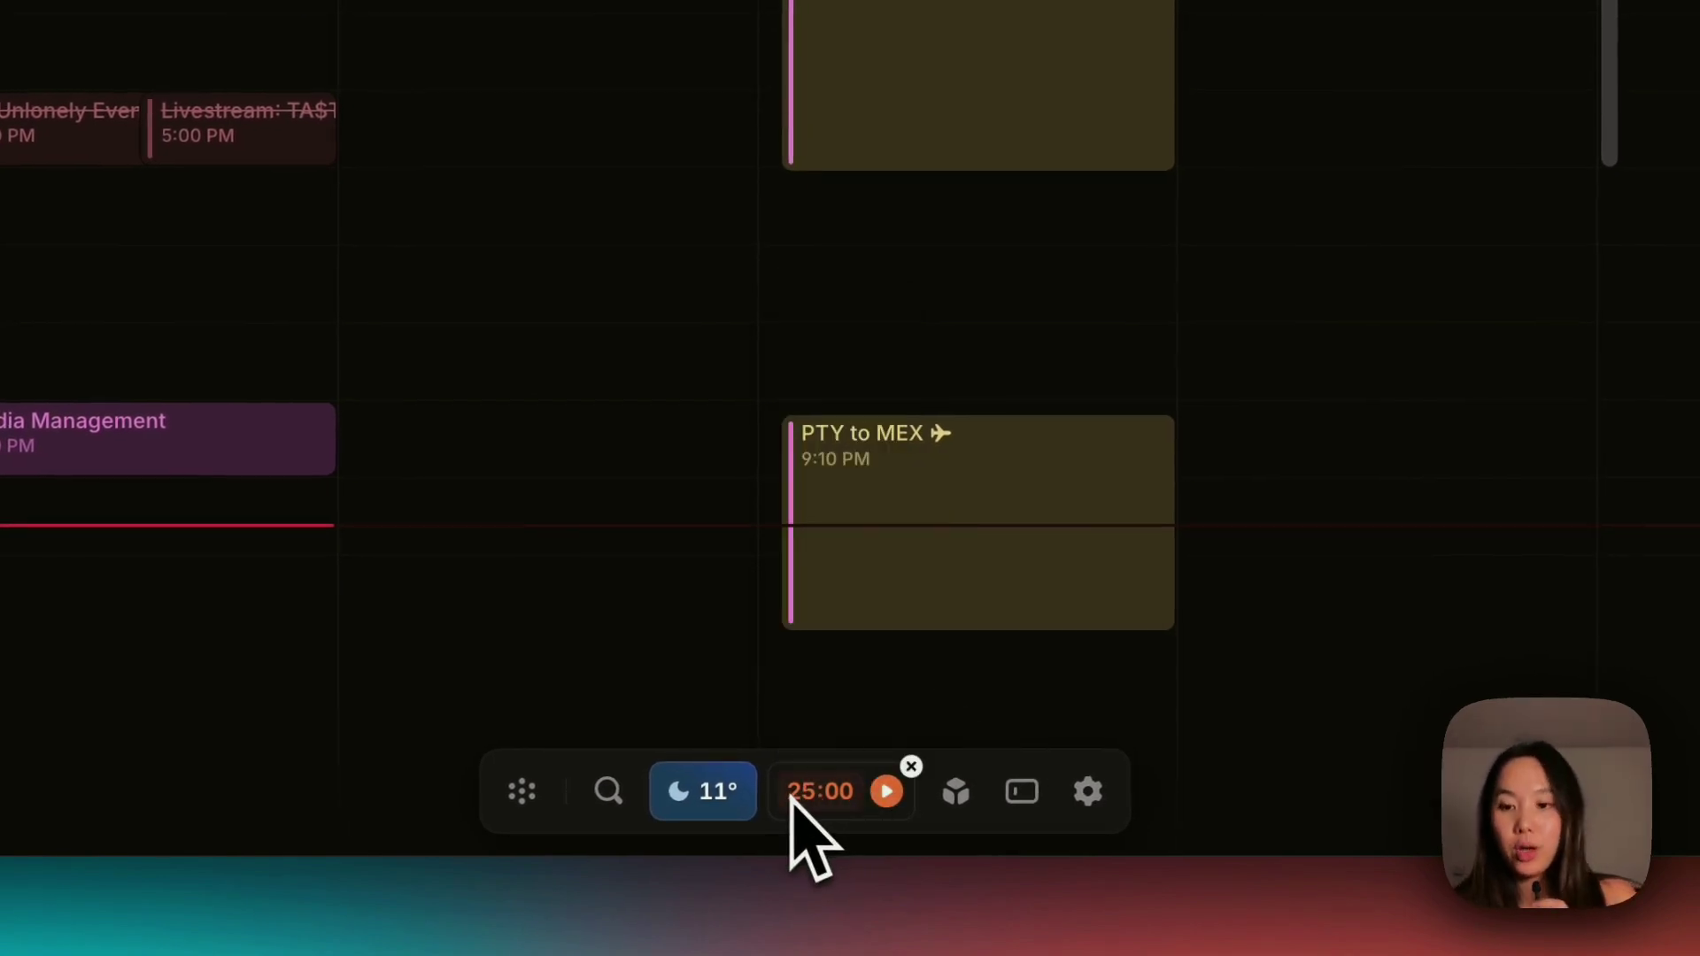
pyautogui.click(886, 793)
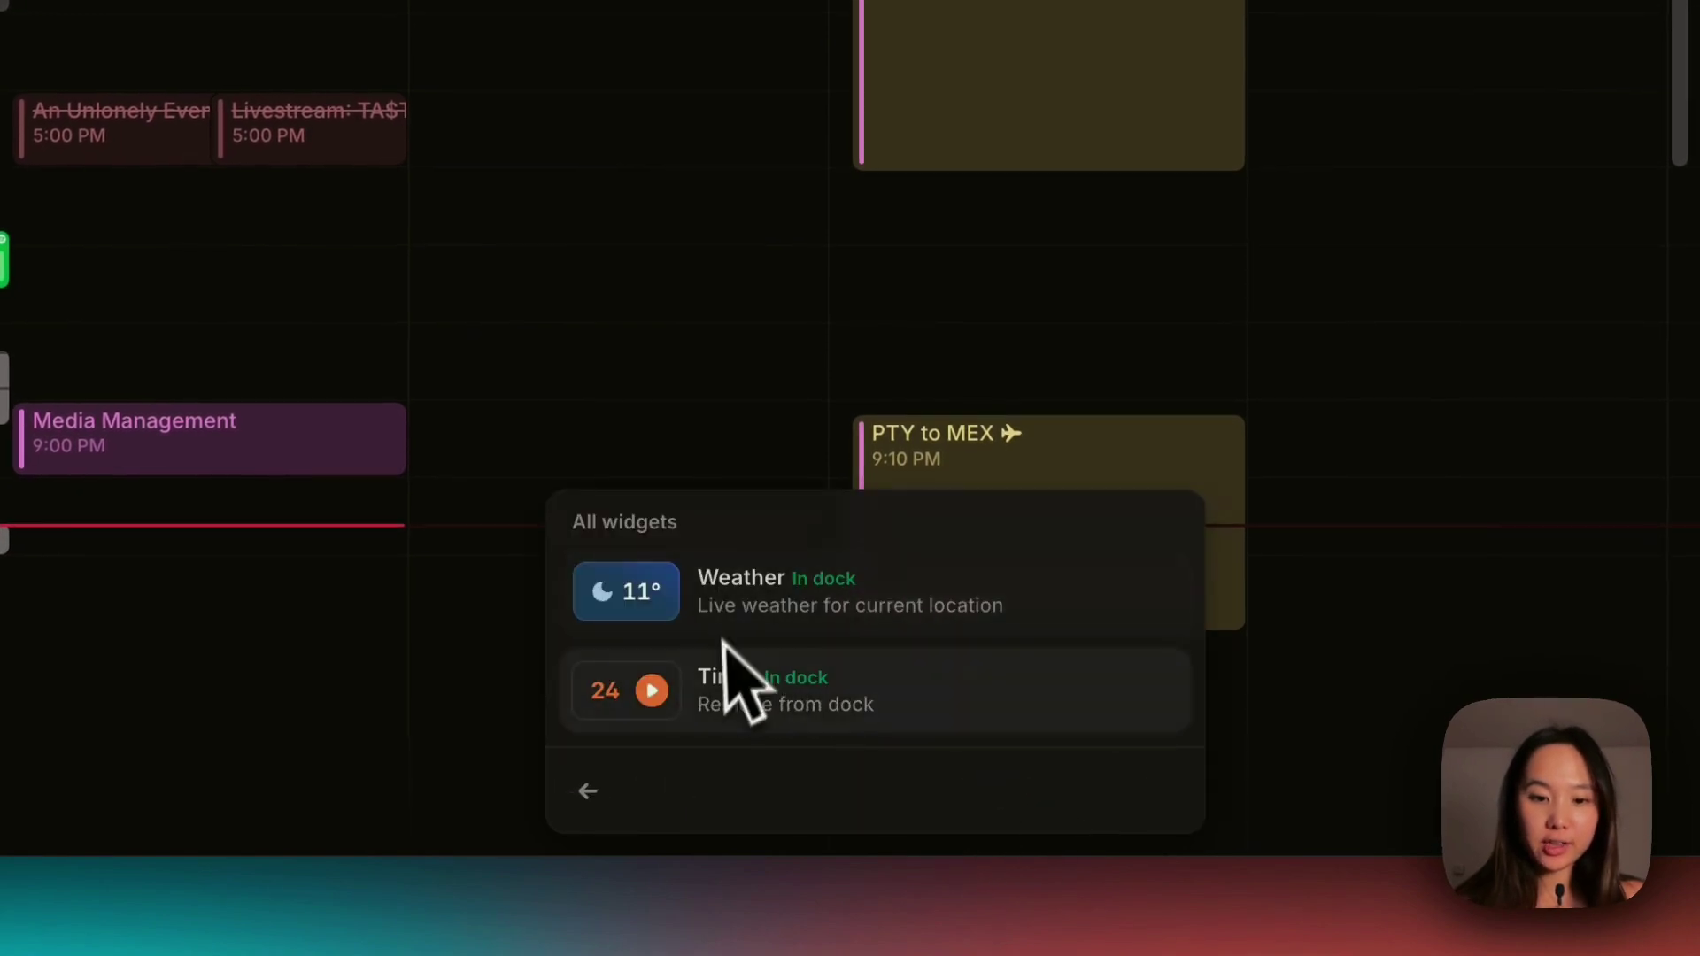
# Close the widget list and preview the Inbox and Split layouts before returning to the Calendar layout.
pyautogui.click(586, 793)
pyautogui.click(1098, 794)
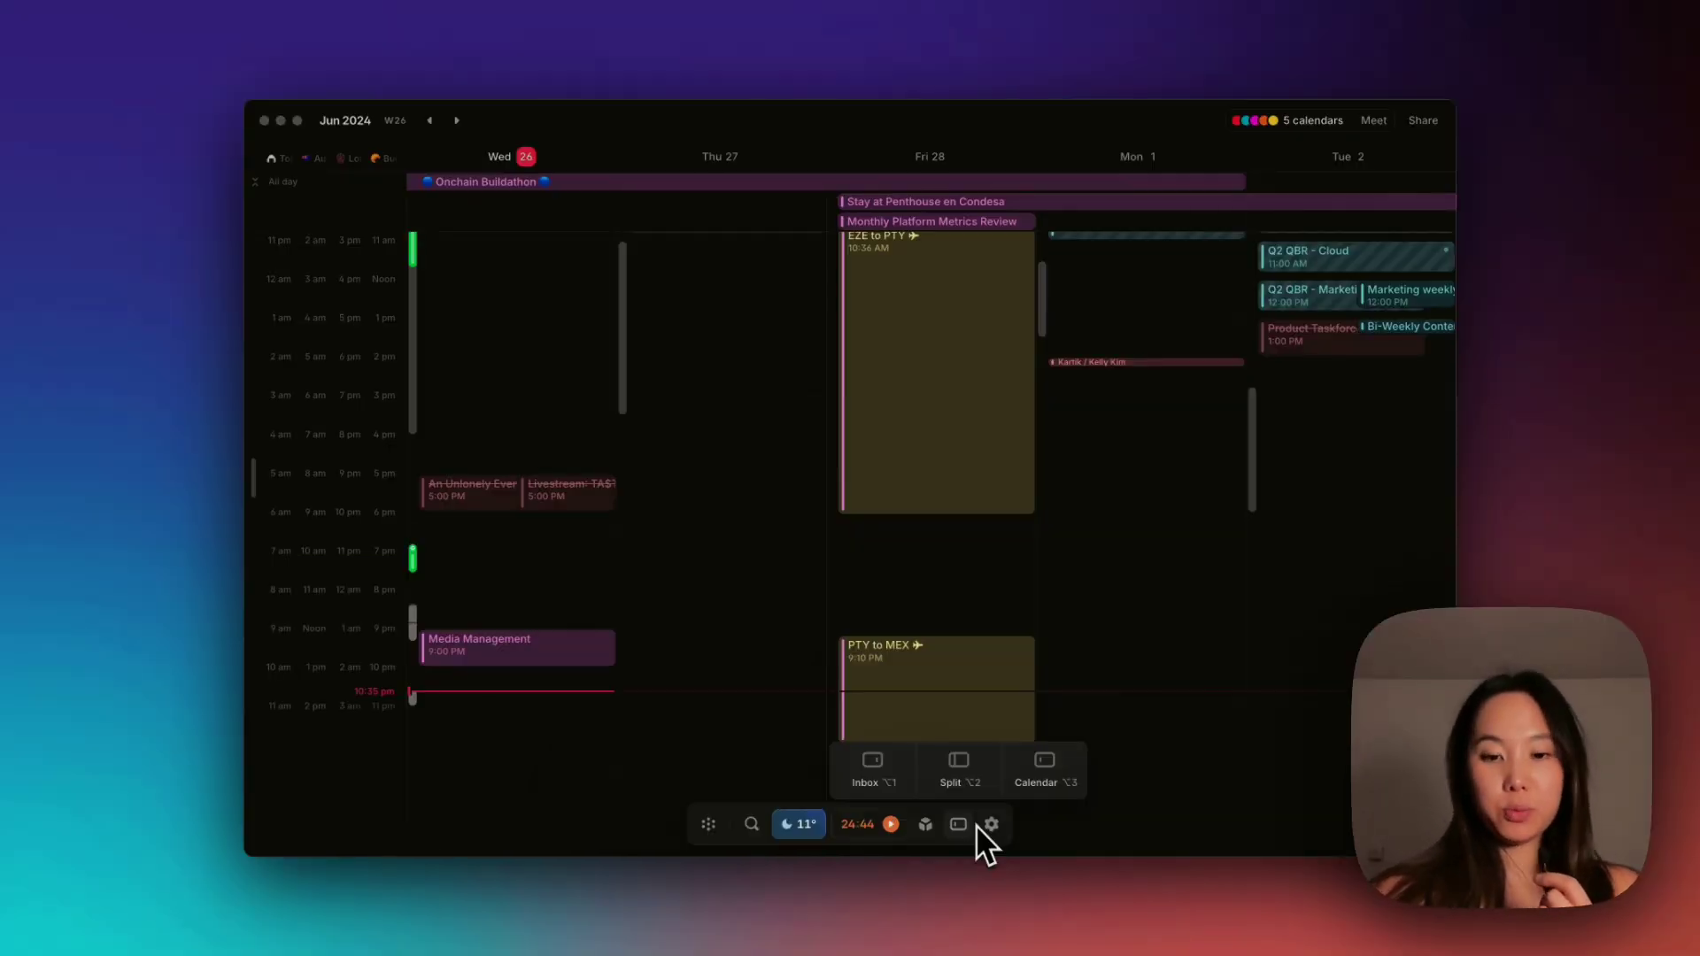
pyautogui.hotkey('alt', '1')
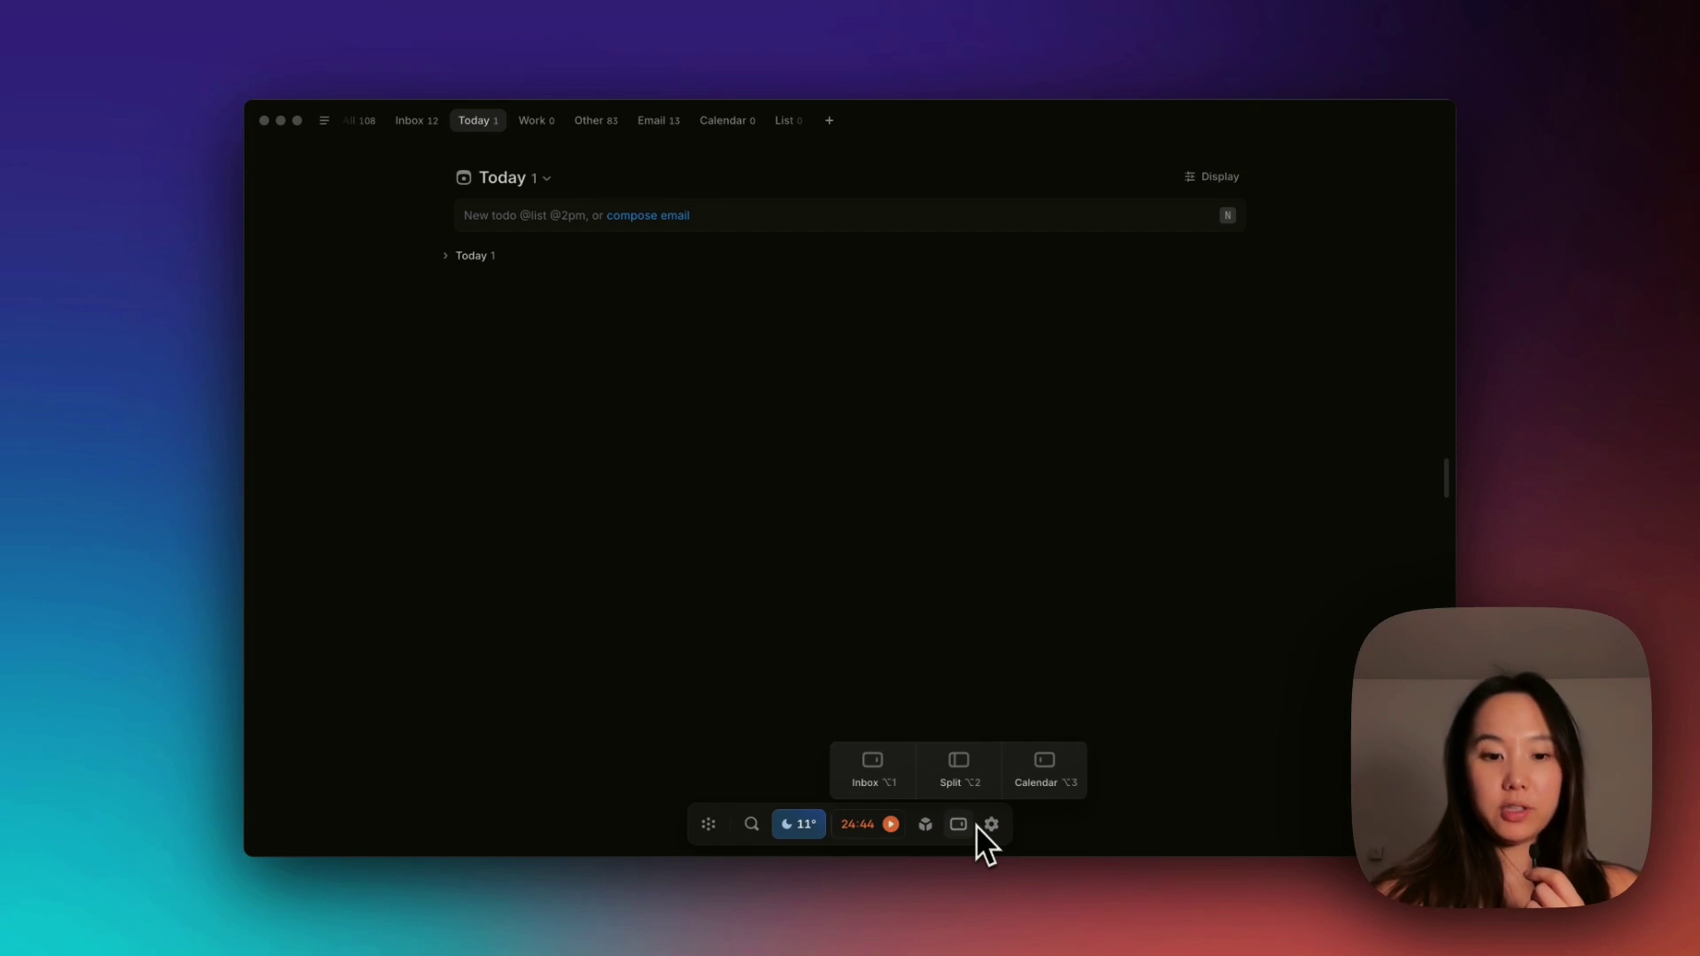
pyautogui.hotkey('alt', '2')
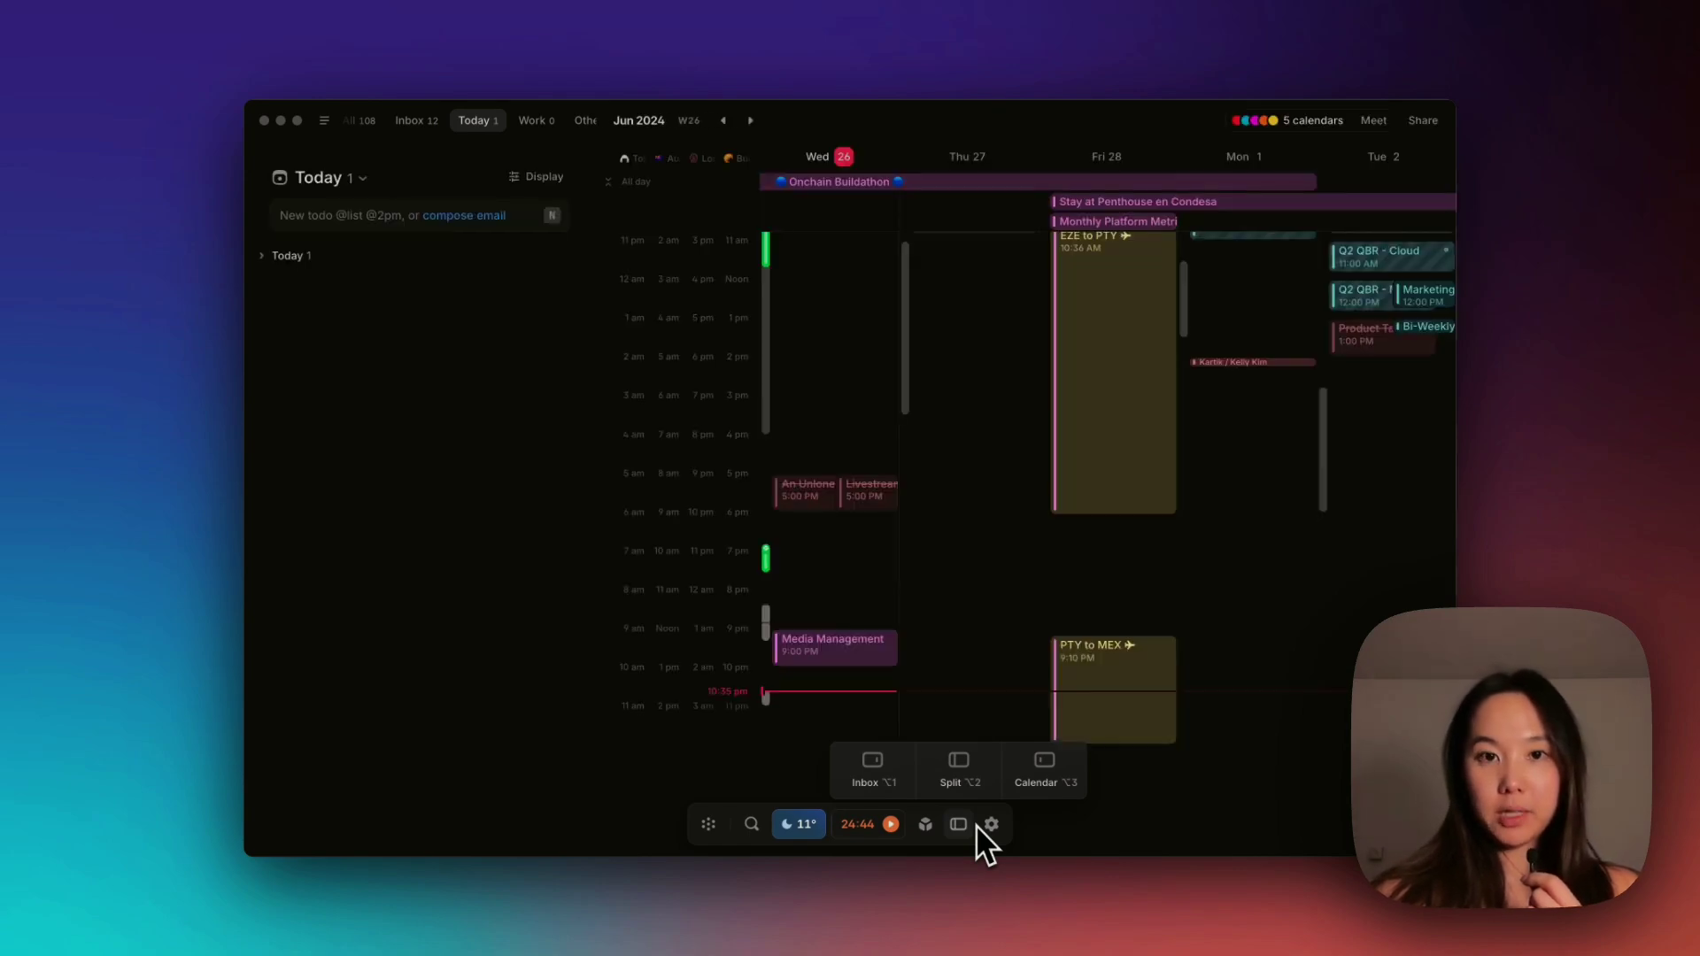
pyautogui.hotkey('alt', '3')
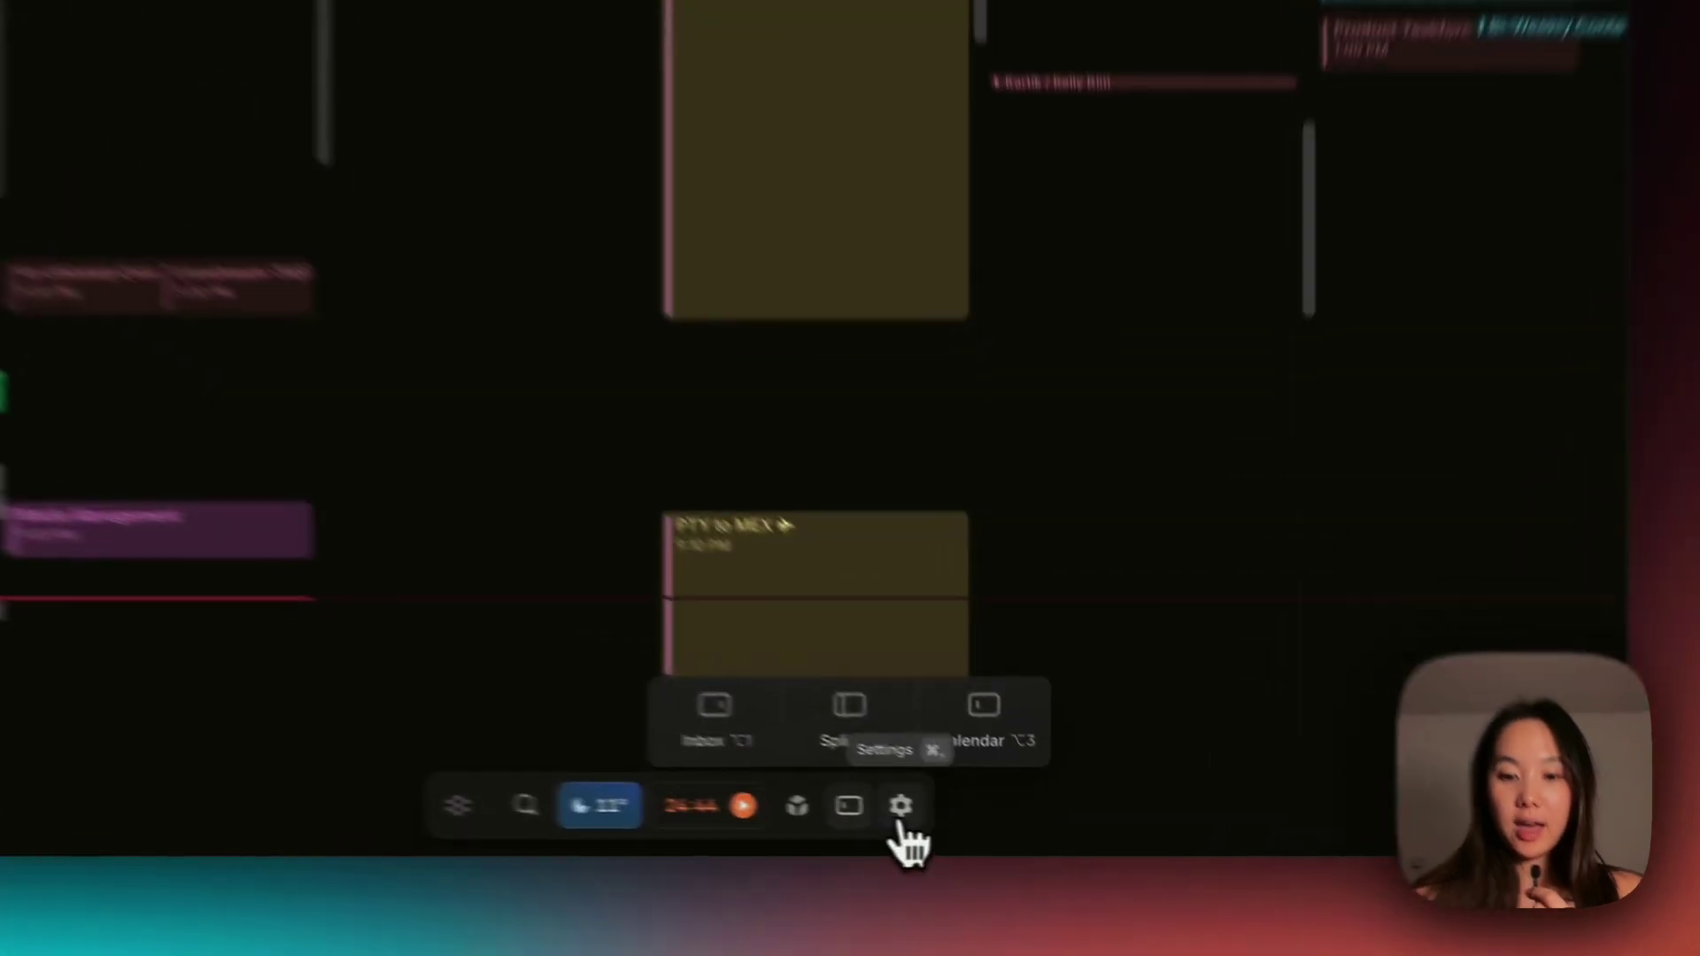
# Check the calendar's view options, look at the day and month views, and return to week view.
pyautogui.click(991, 824)
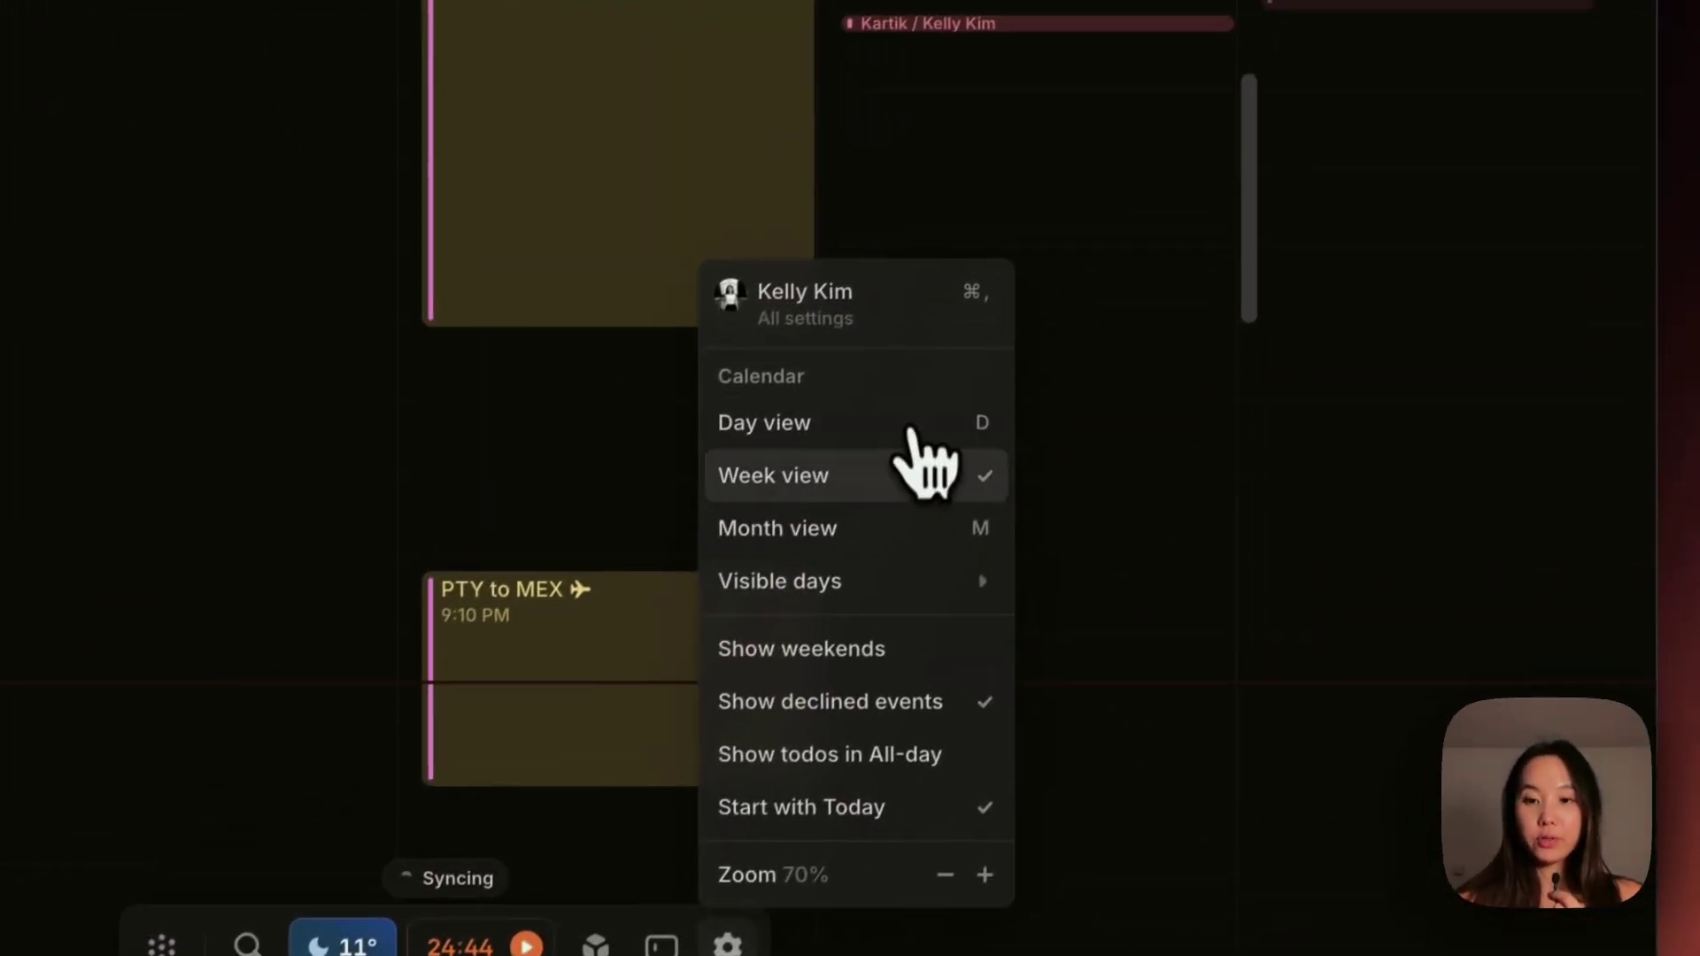
pyautogui.click(1092, 456)
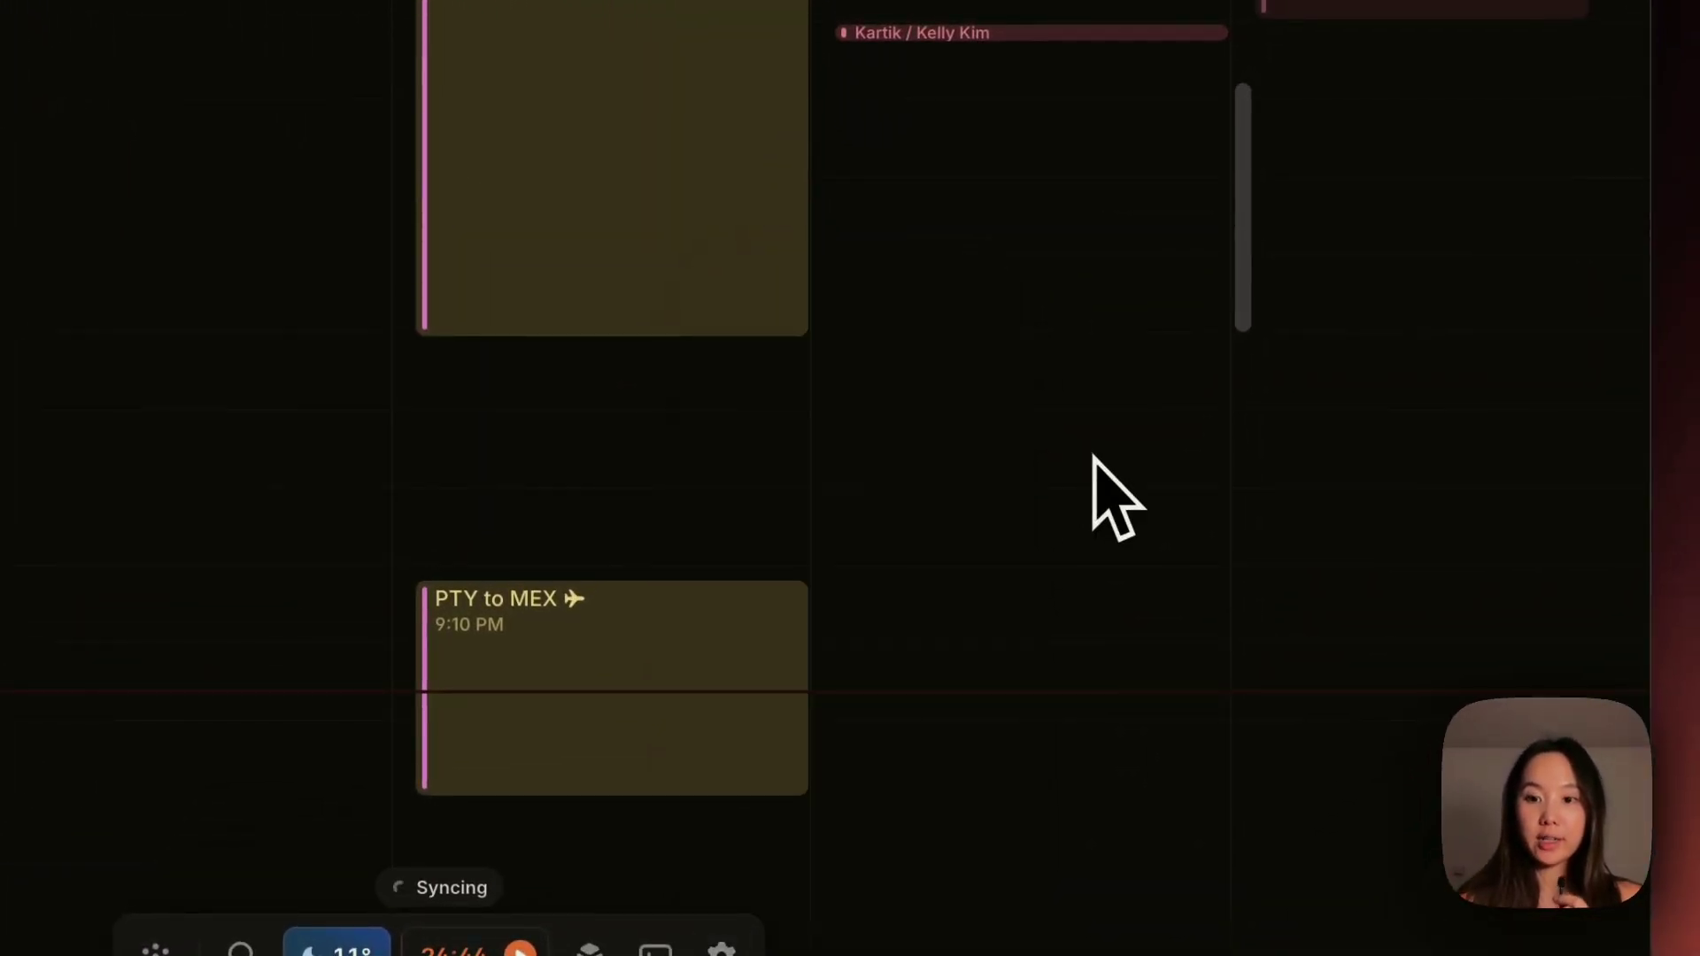
pyautogui.press('d')
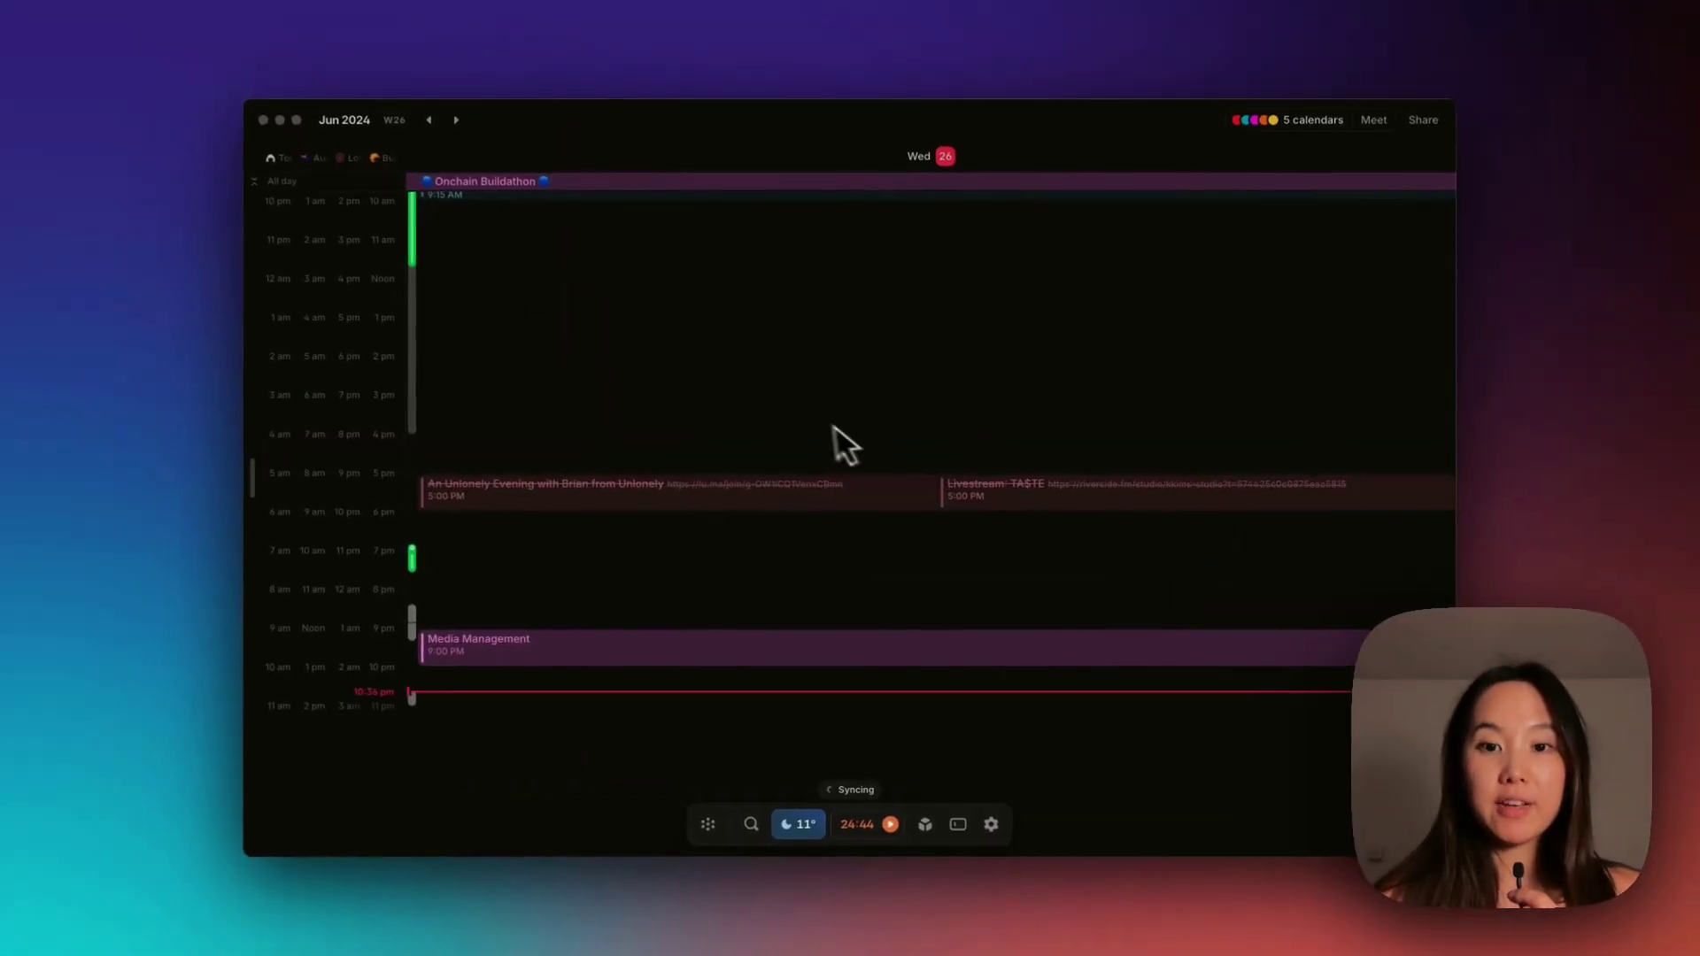
pyautogui.scroll(-2, 811, 422)
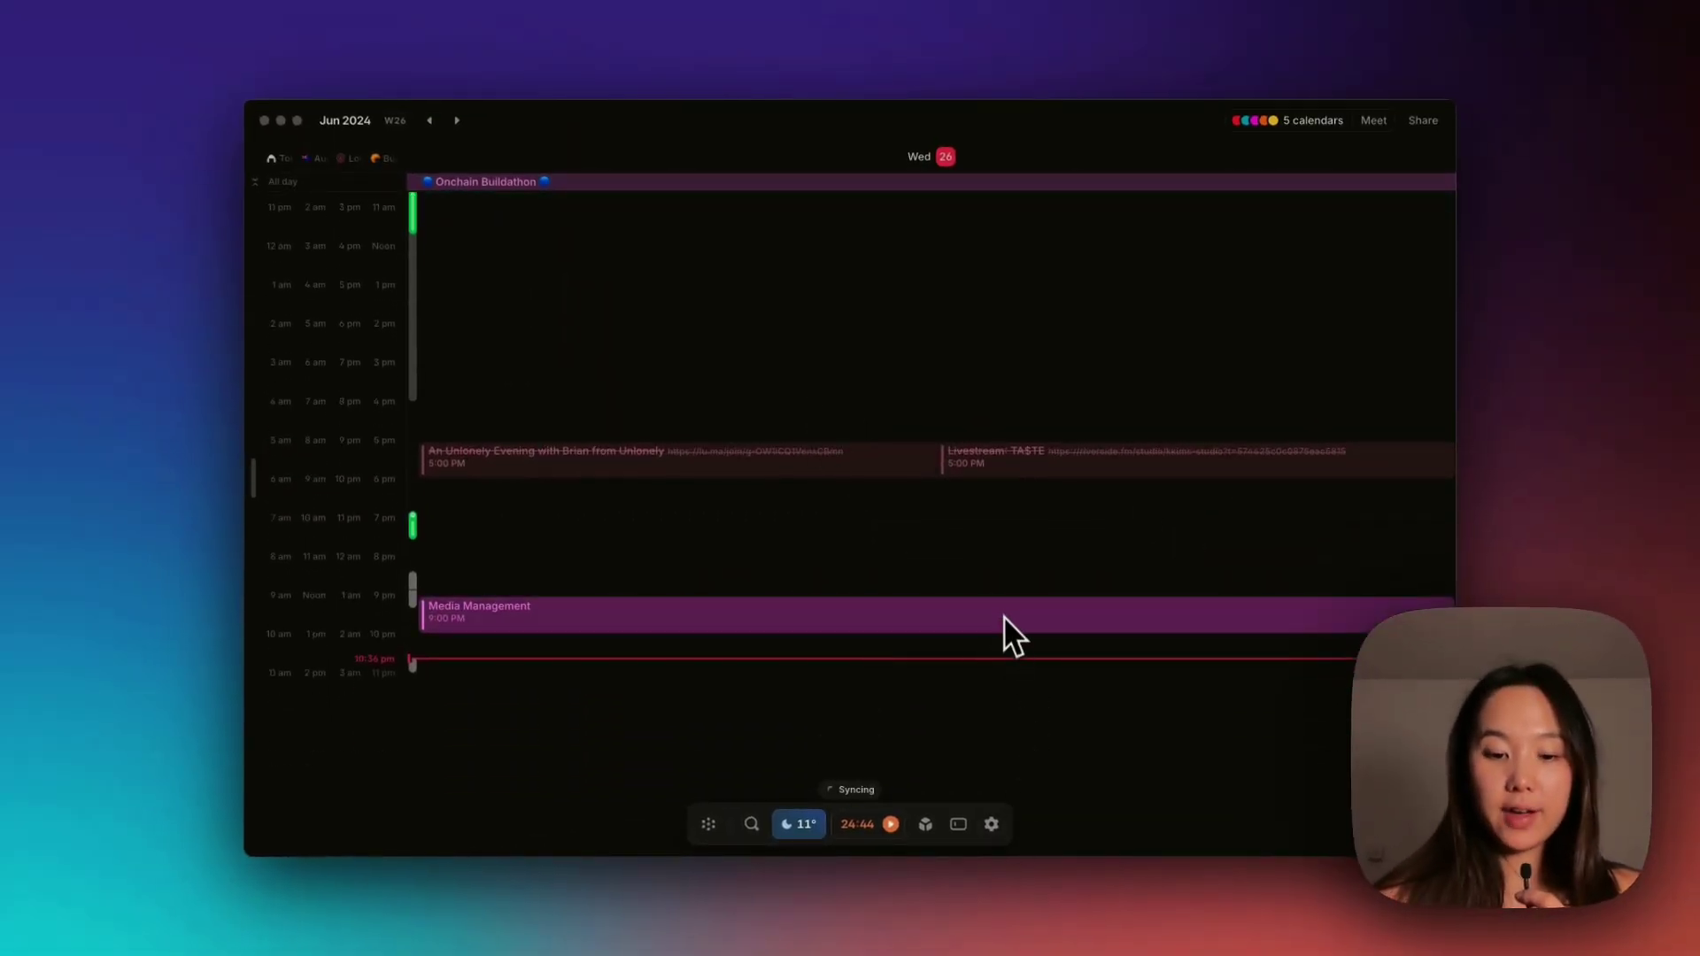
pyautogui.press('w')
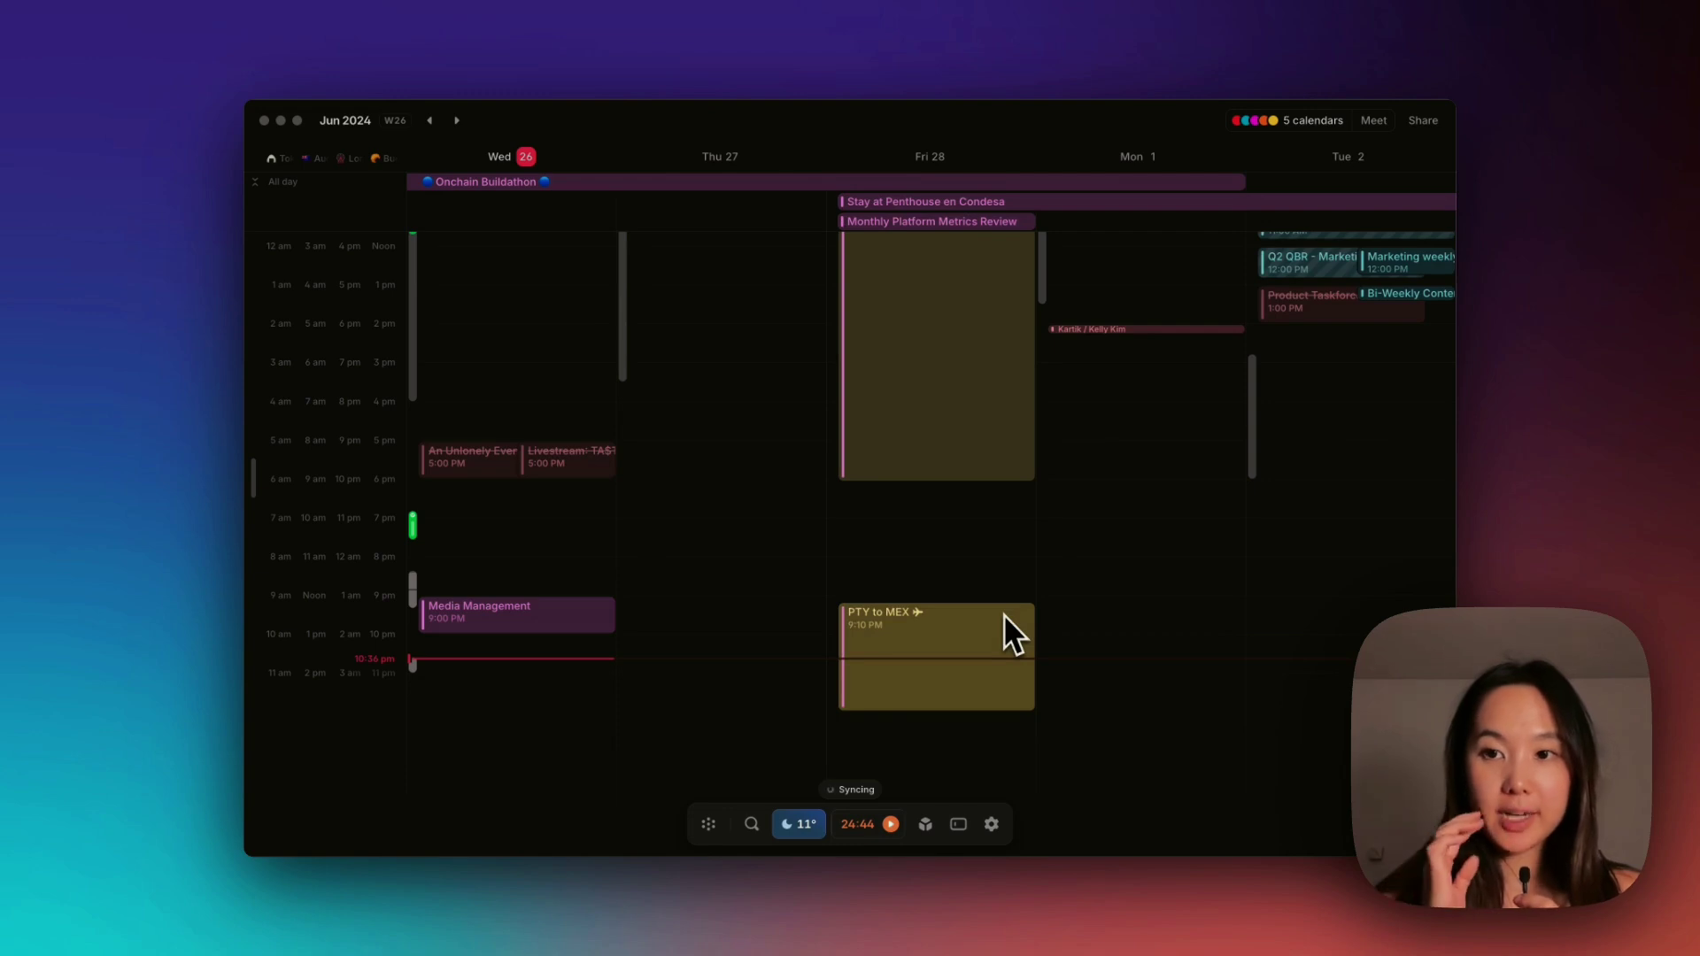
pyautogui.press('m')
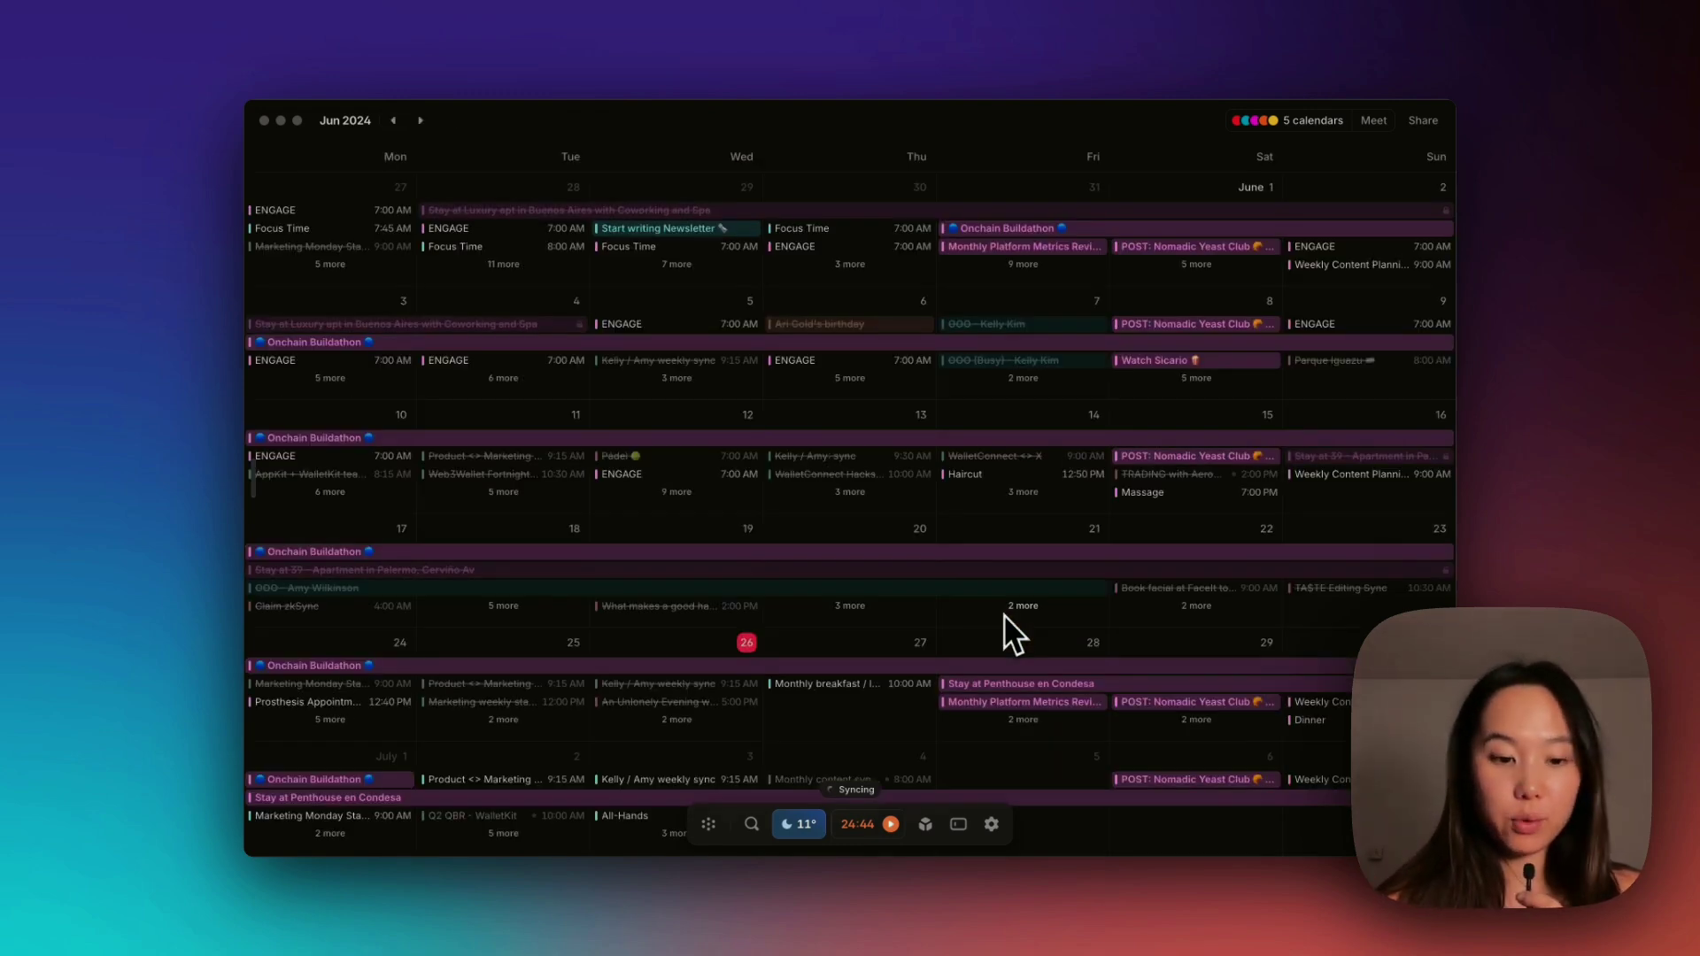
pyautogui.press('w')
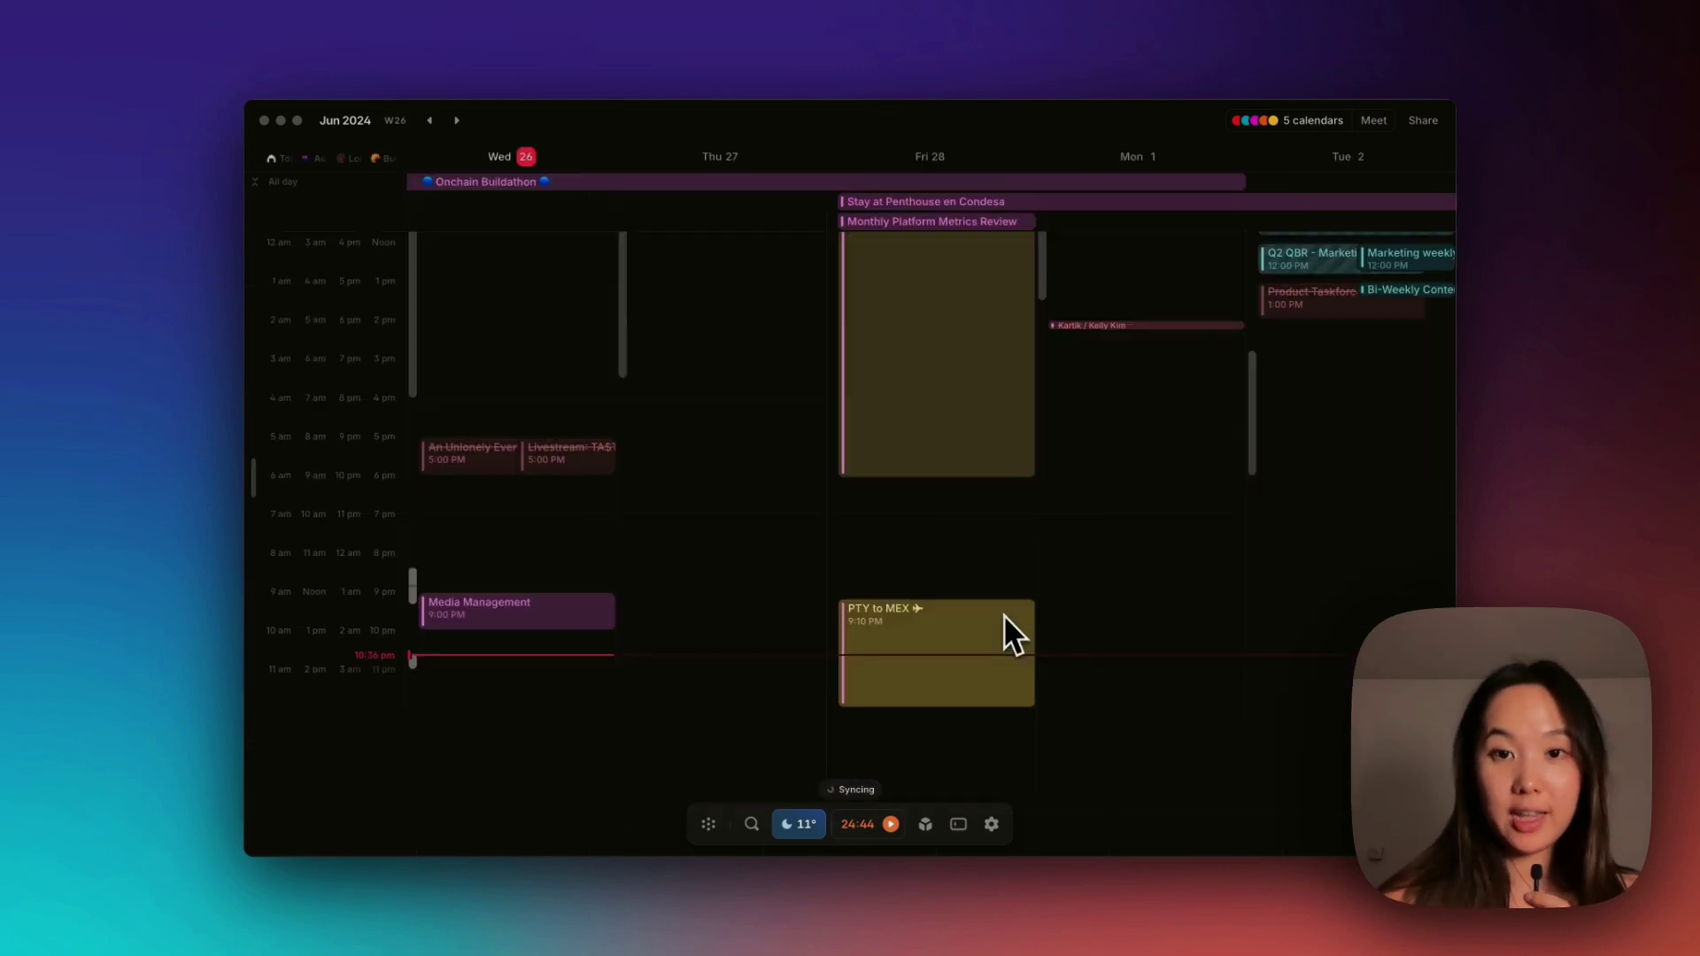
# Turn on Show weekends and turn off Start with Today for the week view.
pyautogui.click(992, 826)
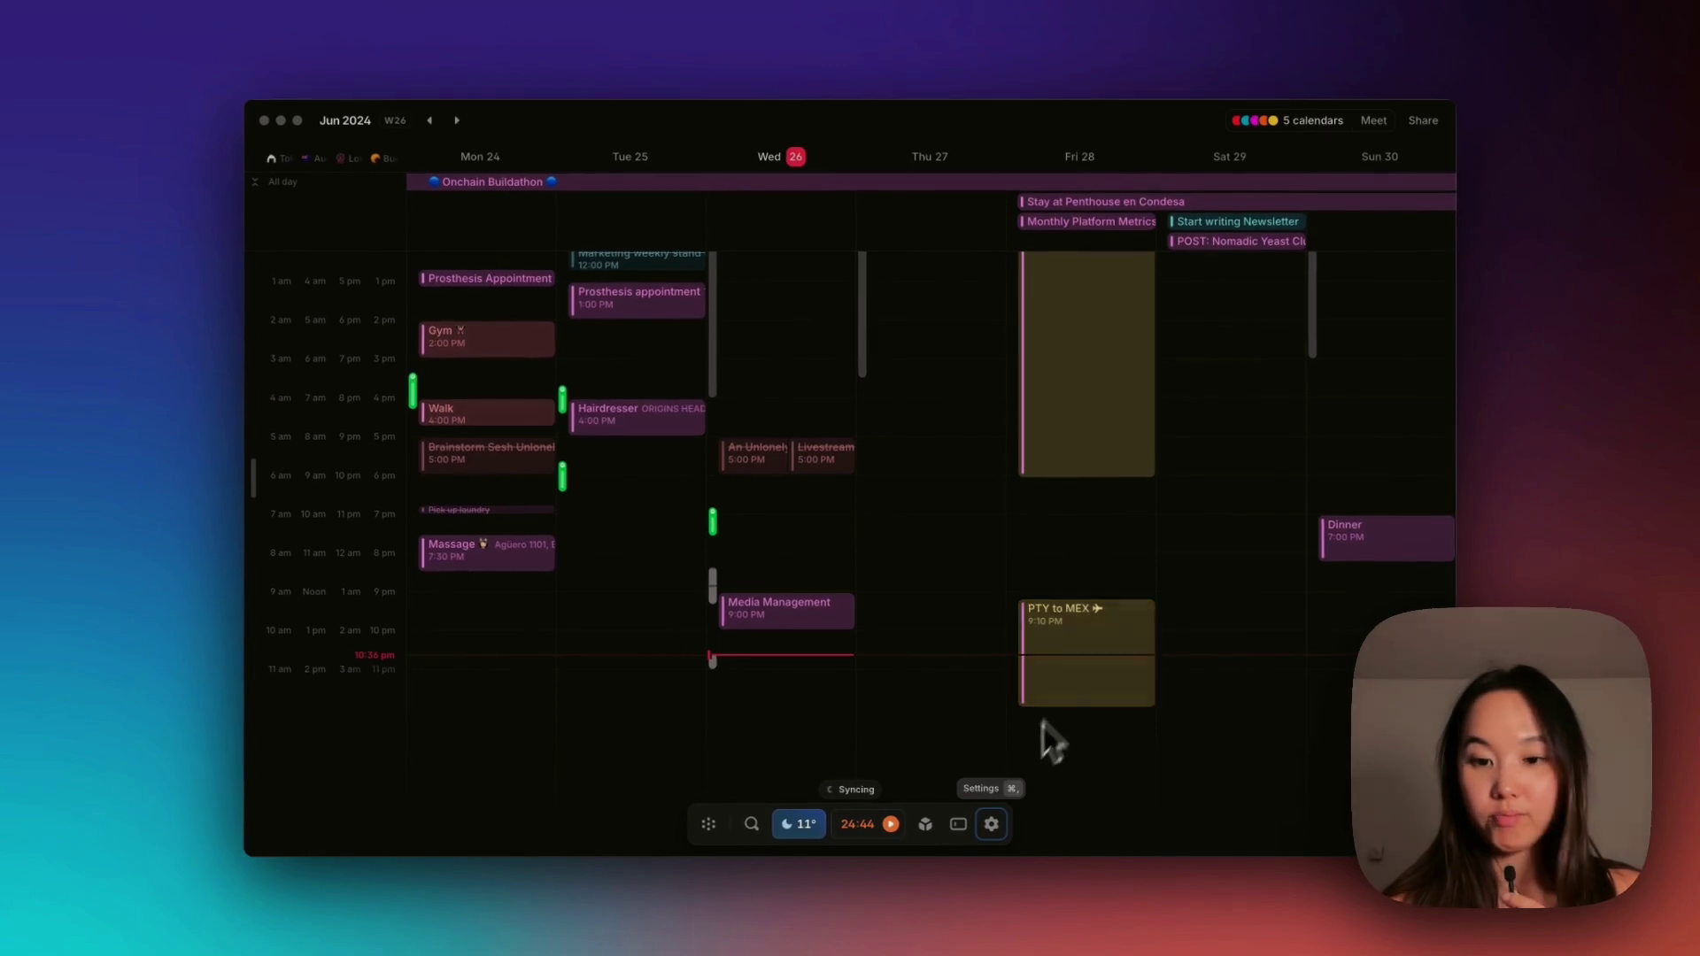
# Turn off Show weekends and set the calendar to show 3 days.
pyautogui.click(994, 825)
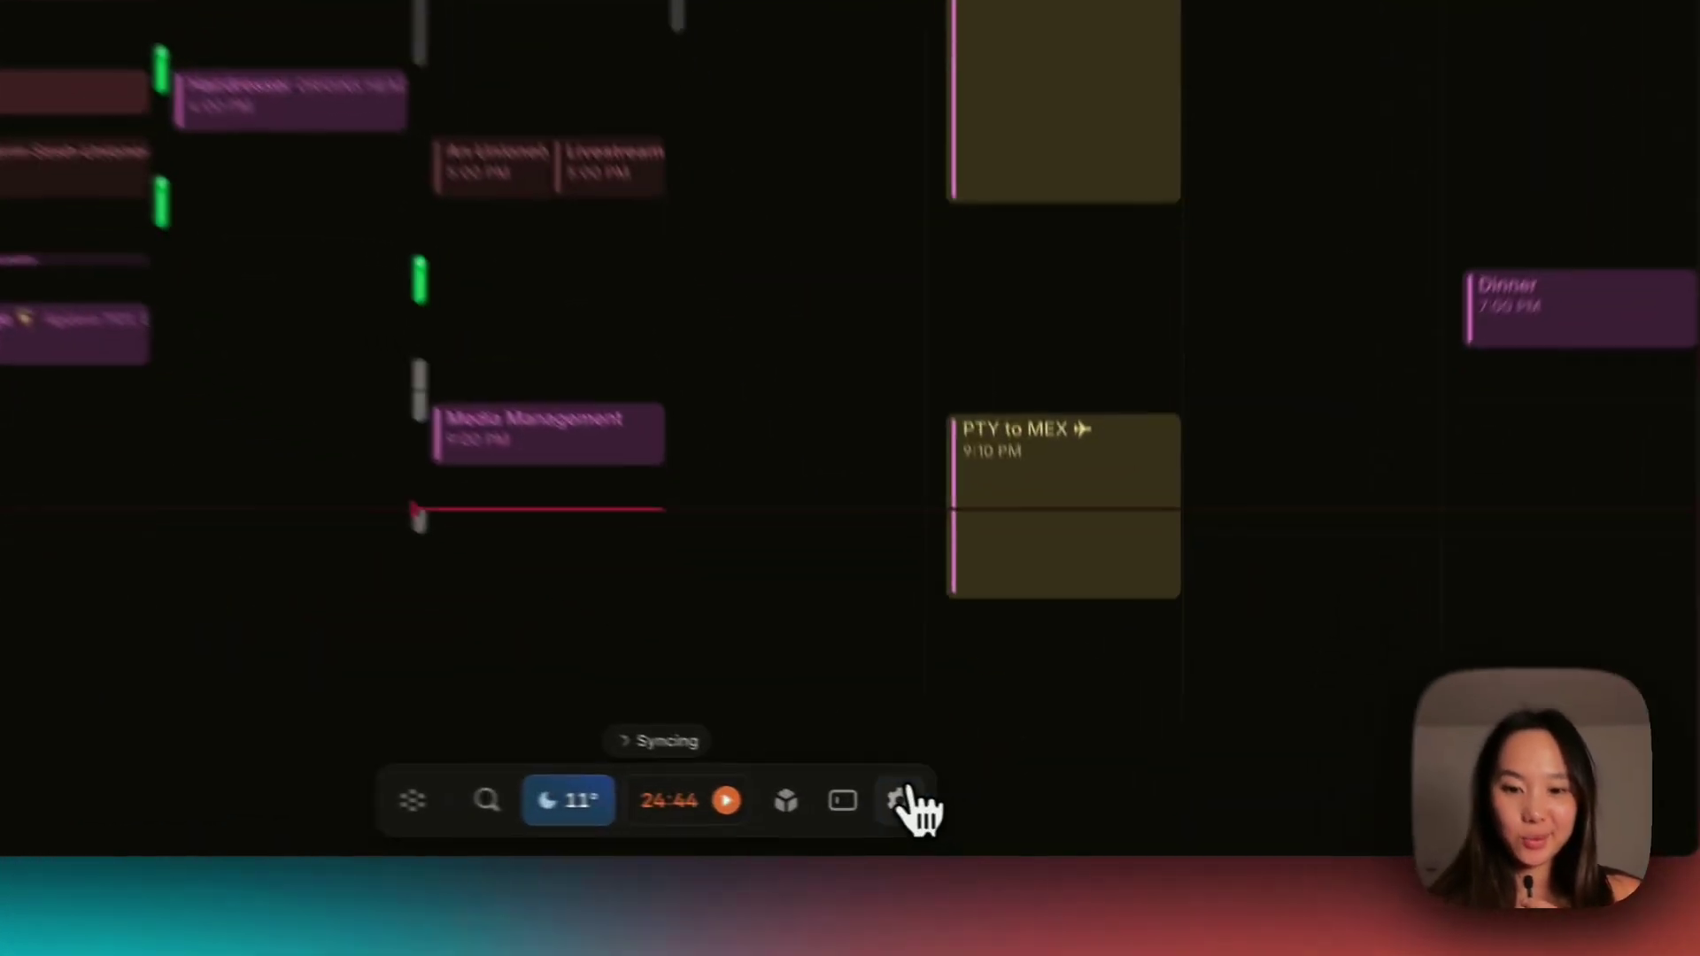
pyautogui.click(1028, 675)
pyautogui.moveTo(1080, 642)
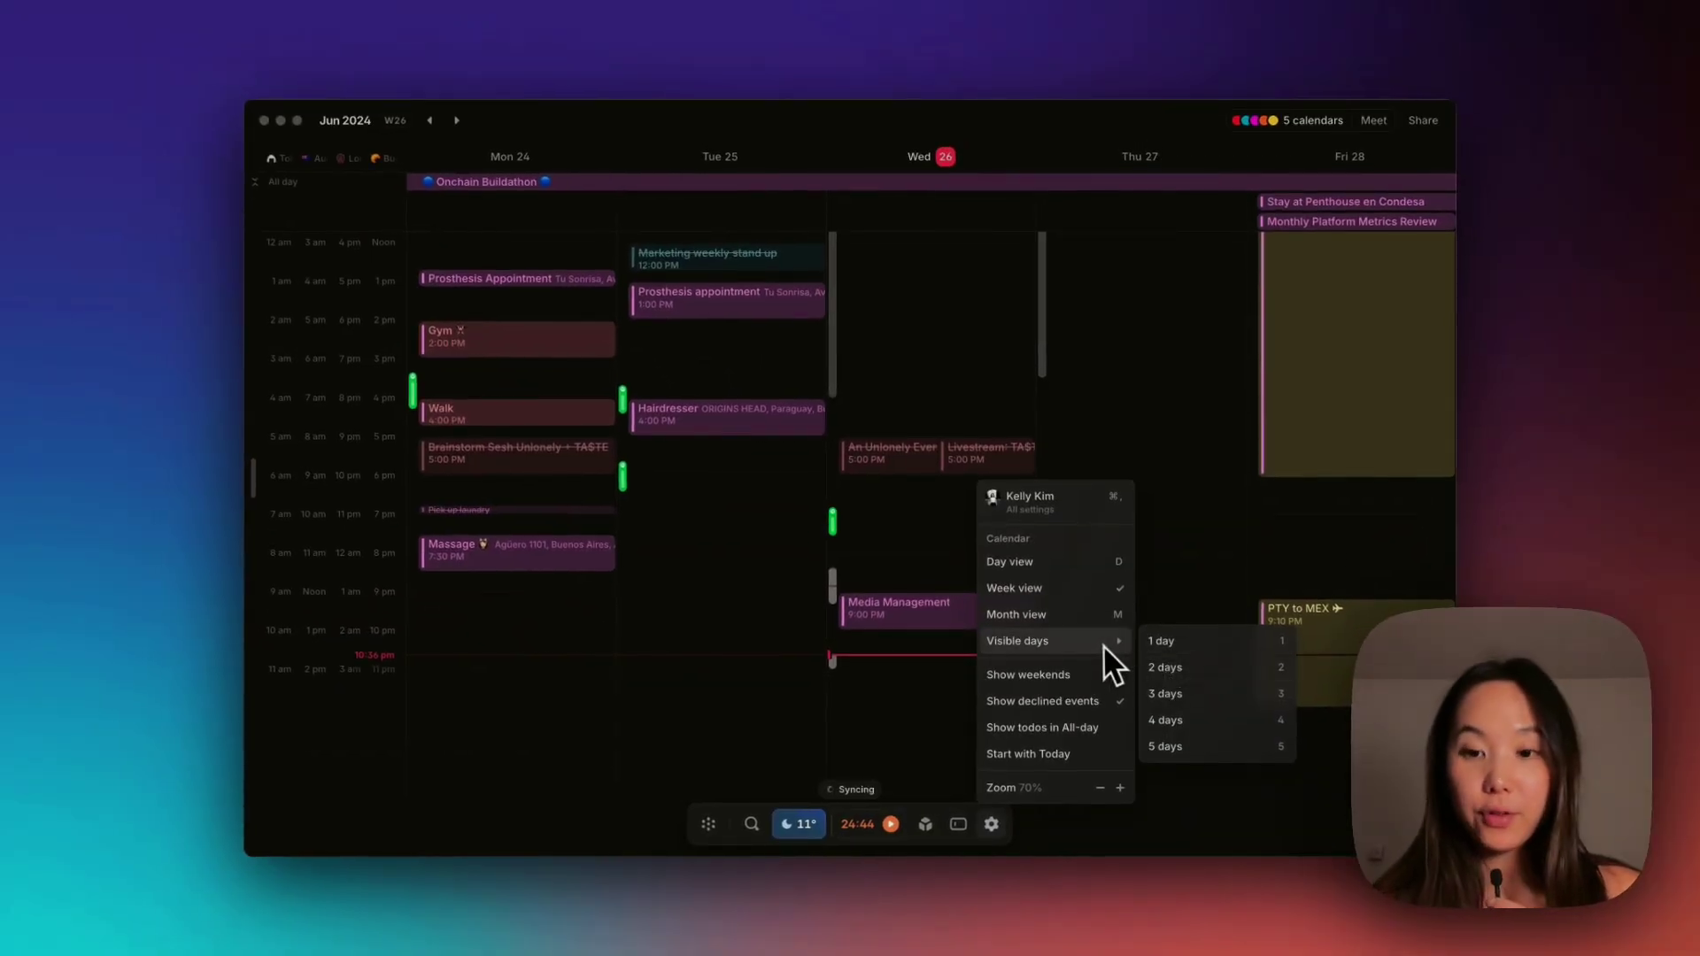
pyautogui.click(1169, 695)
# Preview the calendar with 4 visible days, and set the visible days to 5.
pyautogui.click(992, 825)
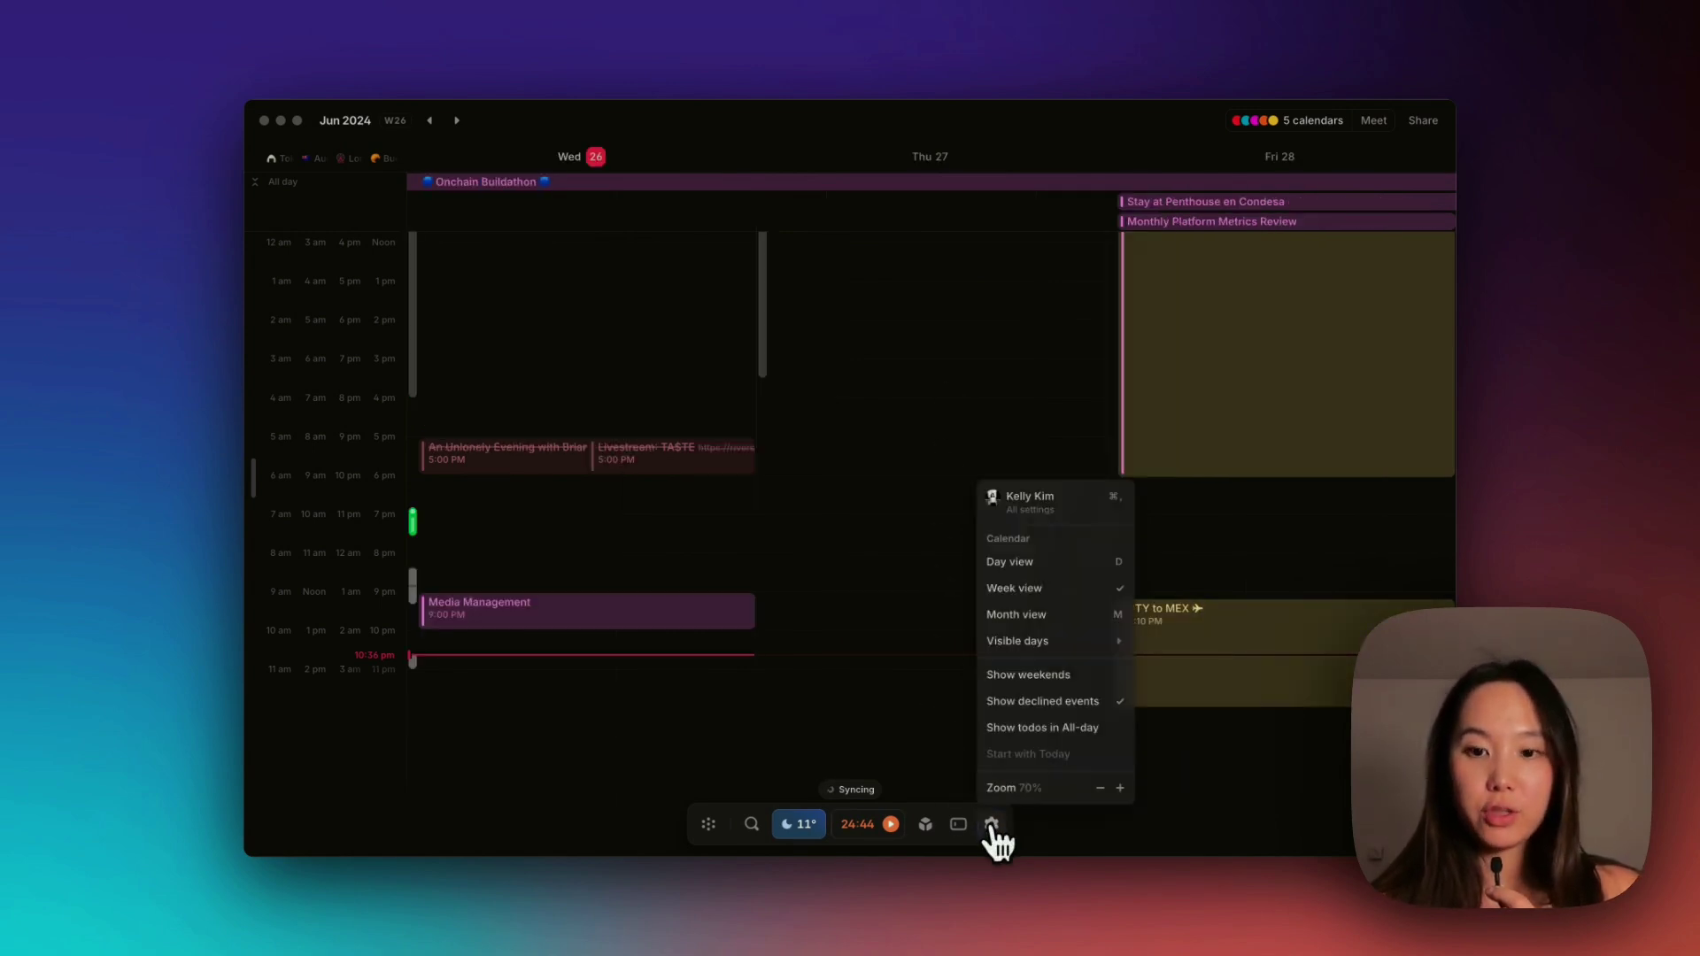
pyautogui.moveTo(1076, 641)
pyautogui.click(1151, 713)
pyautogui.click(992, 824)
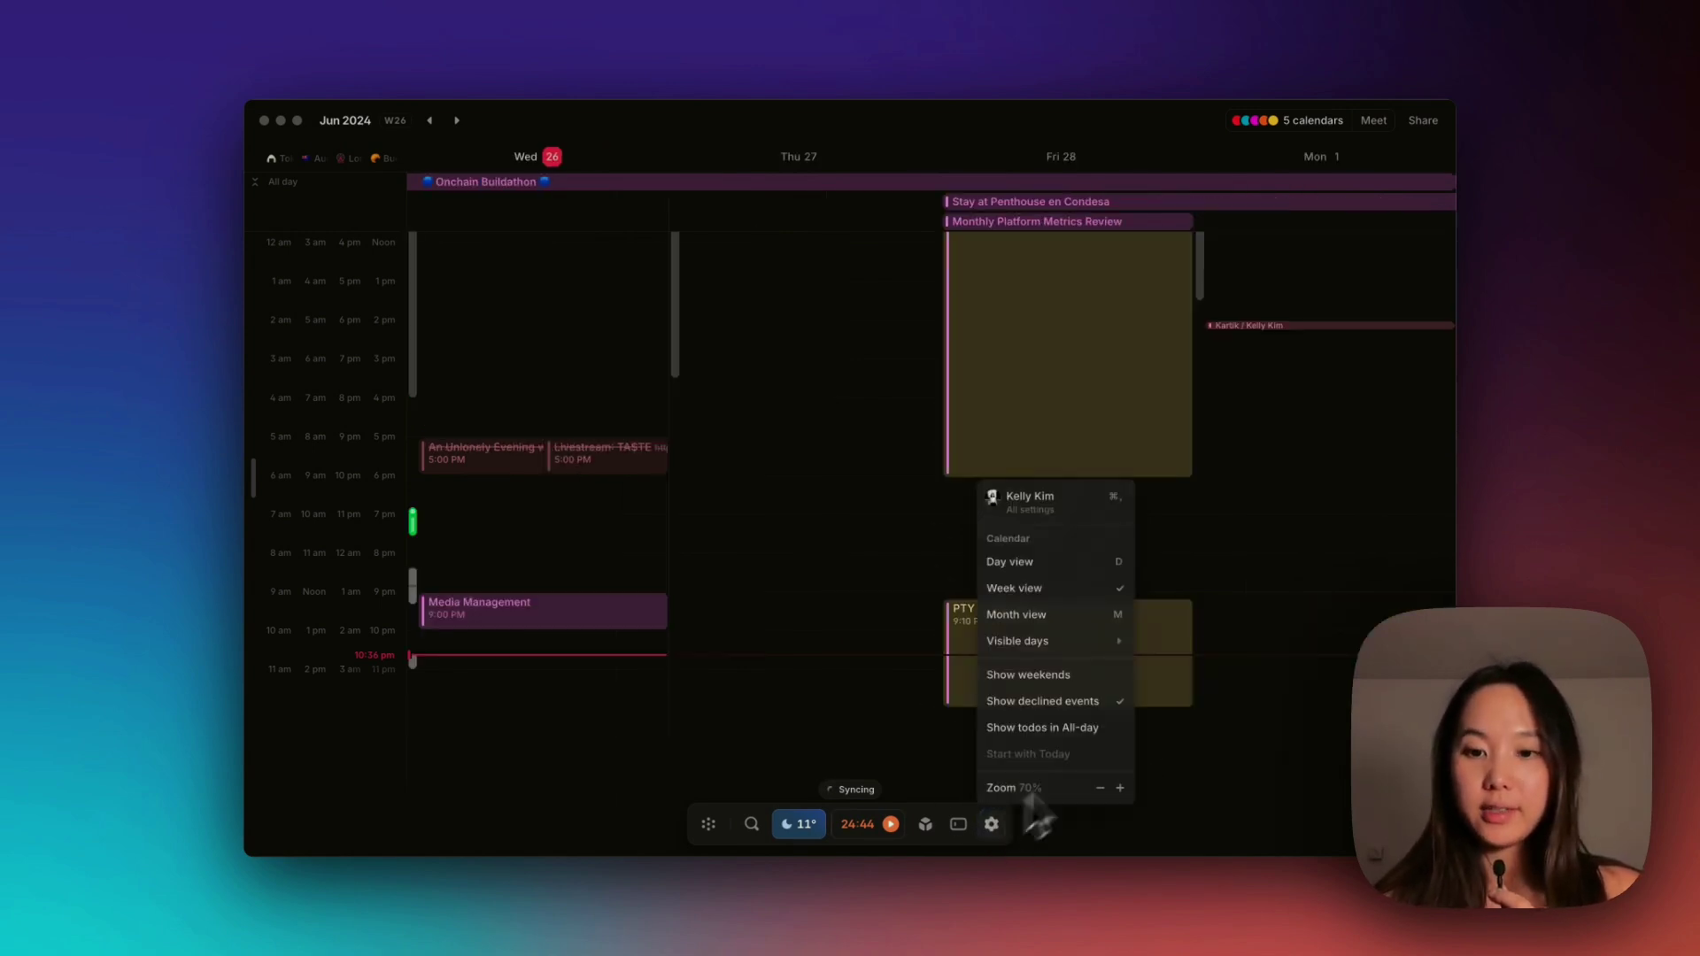
pyautogui.moveTo(1101, 672)
pyautogui.click(1195, 759)
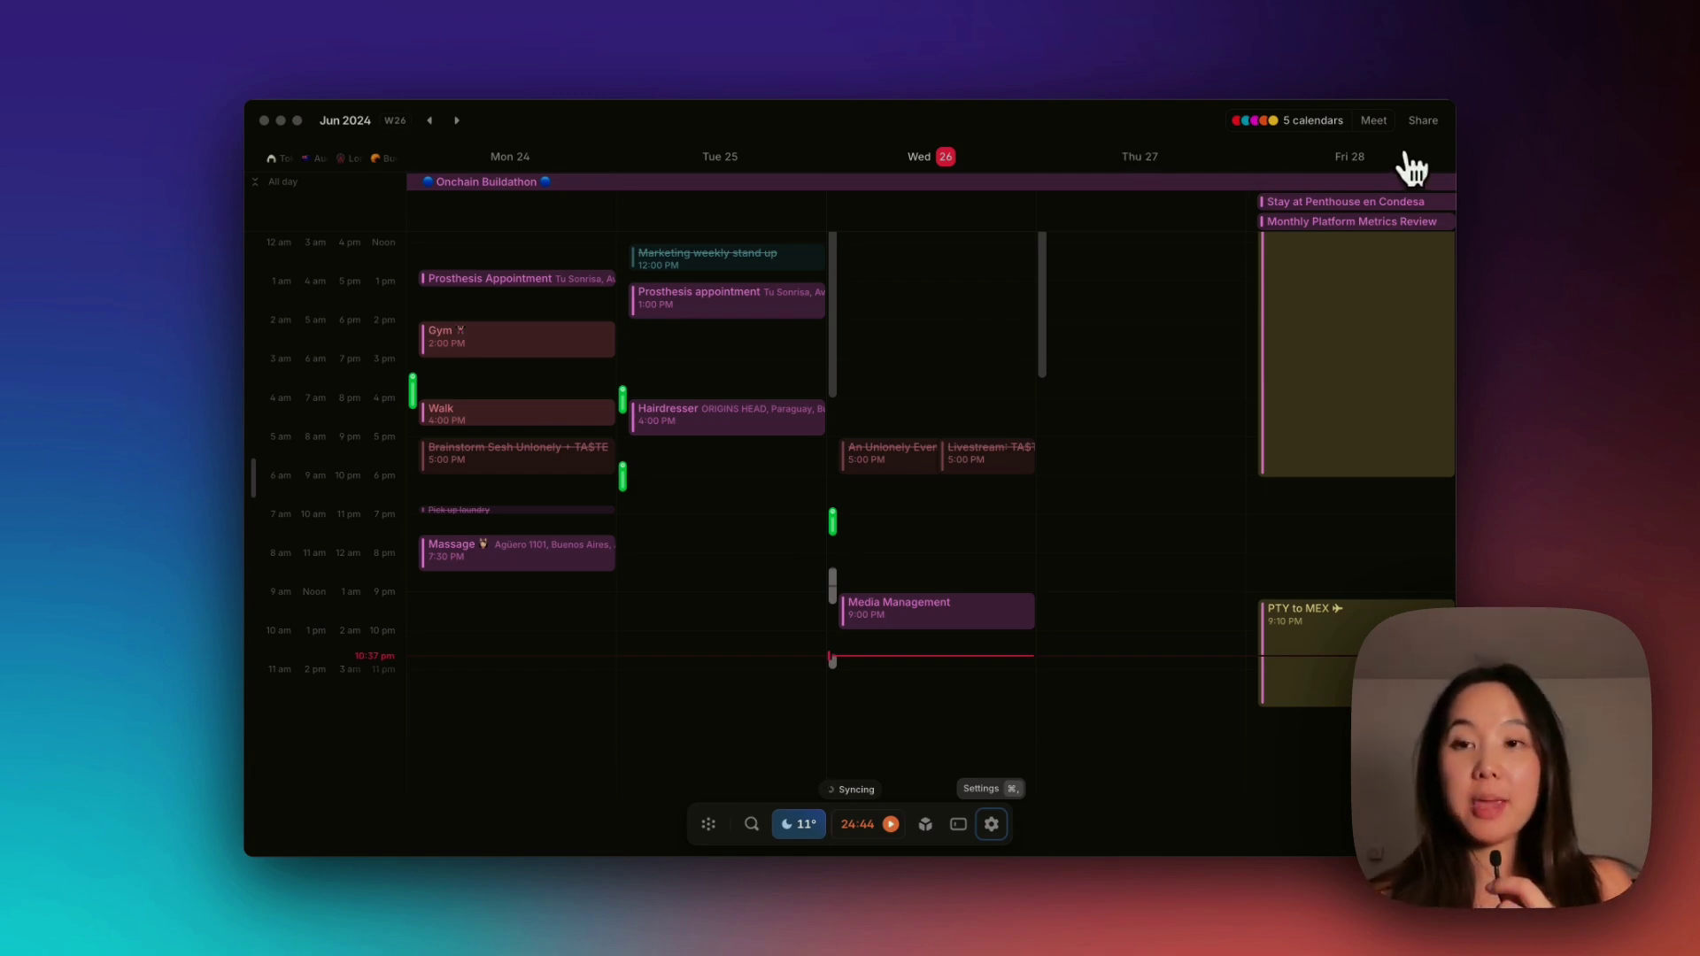
# Open the existing 10-slot meeting share link for editing and open its booking page in a new tab.
pyautogui.click(1421, 124)
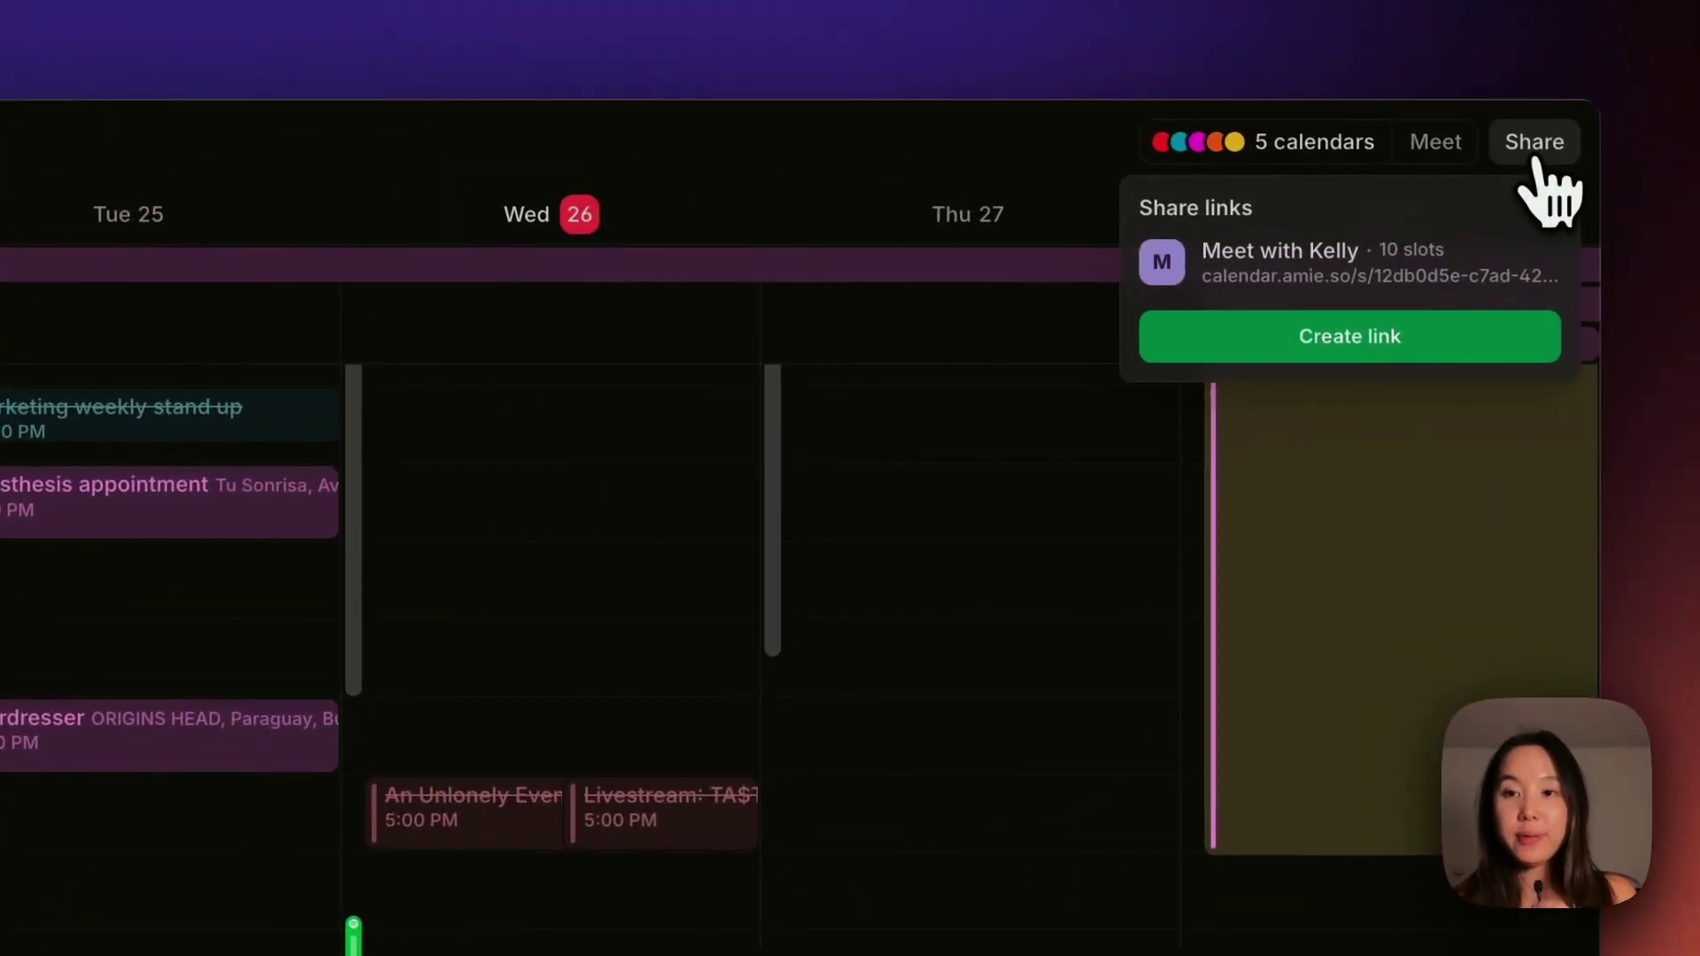
pyautogui.moveTo(1184, 257)
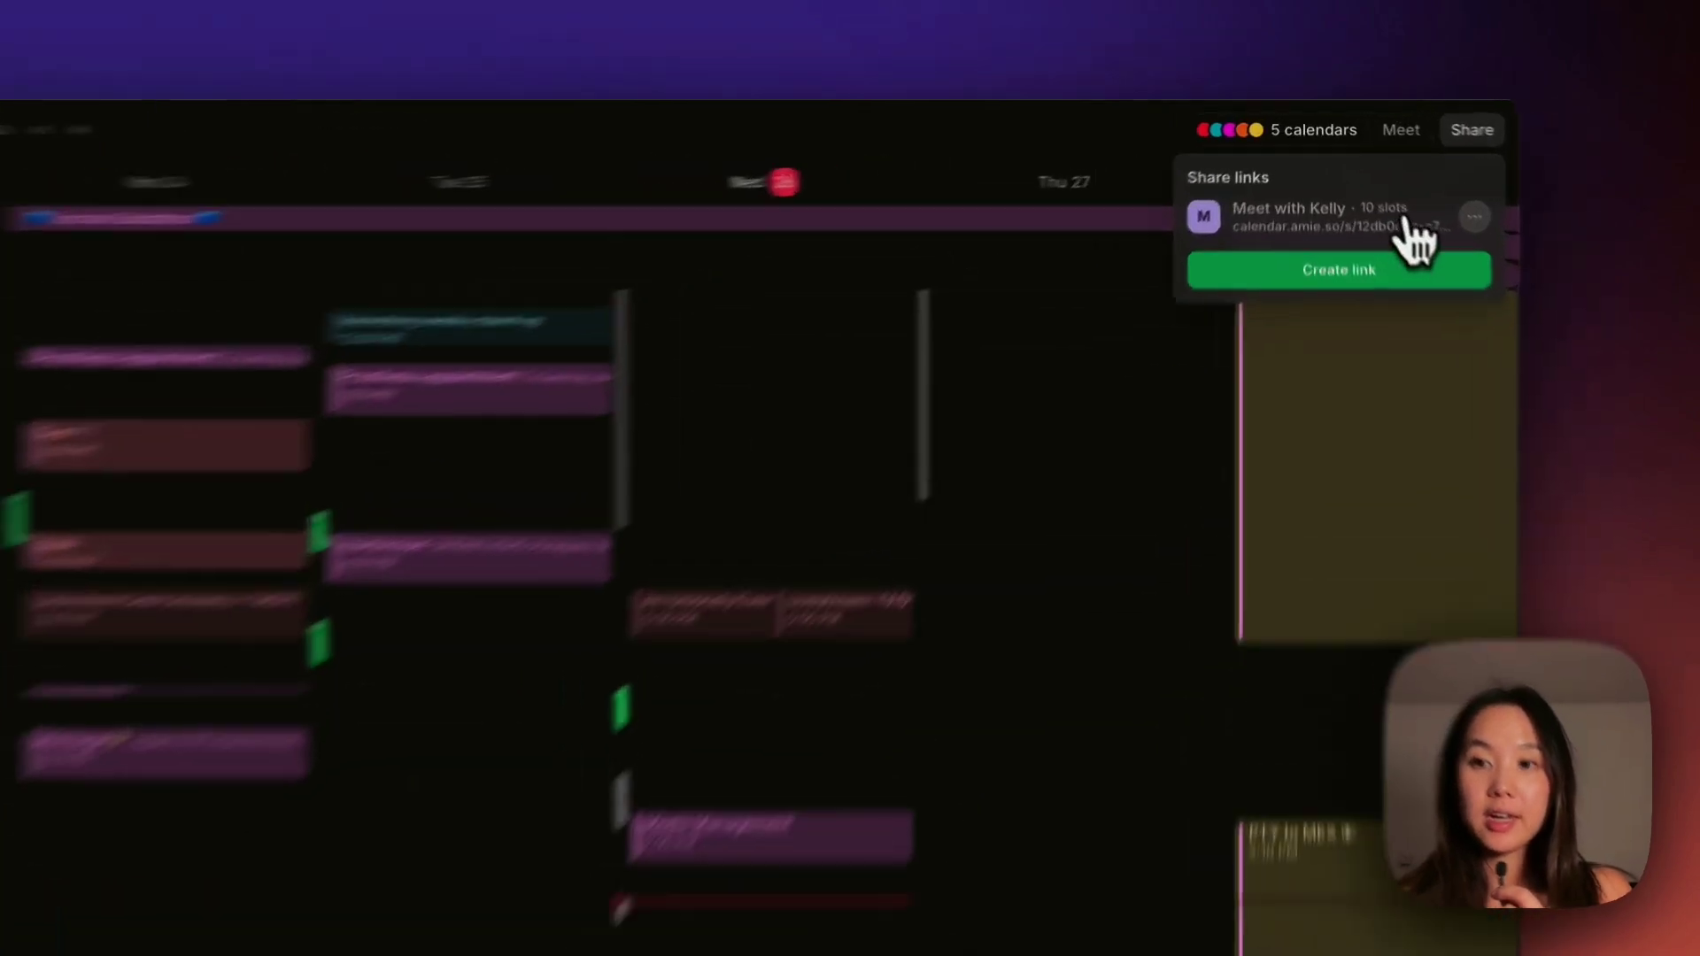
pyautogui.click(1422, 121)
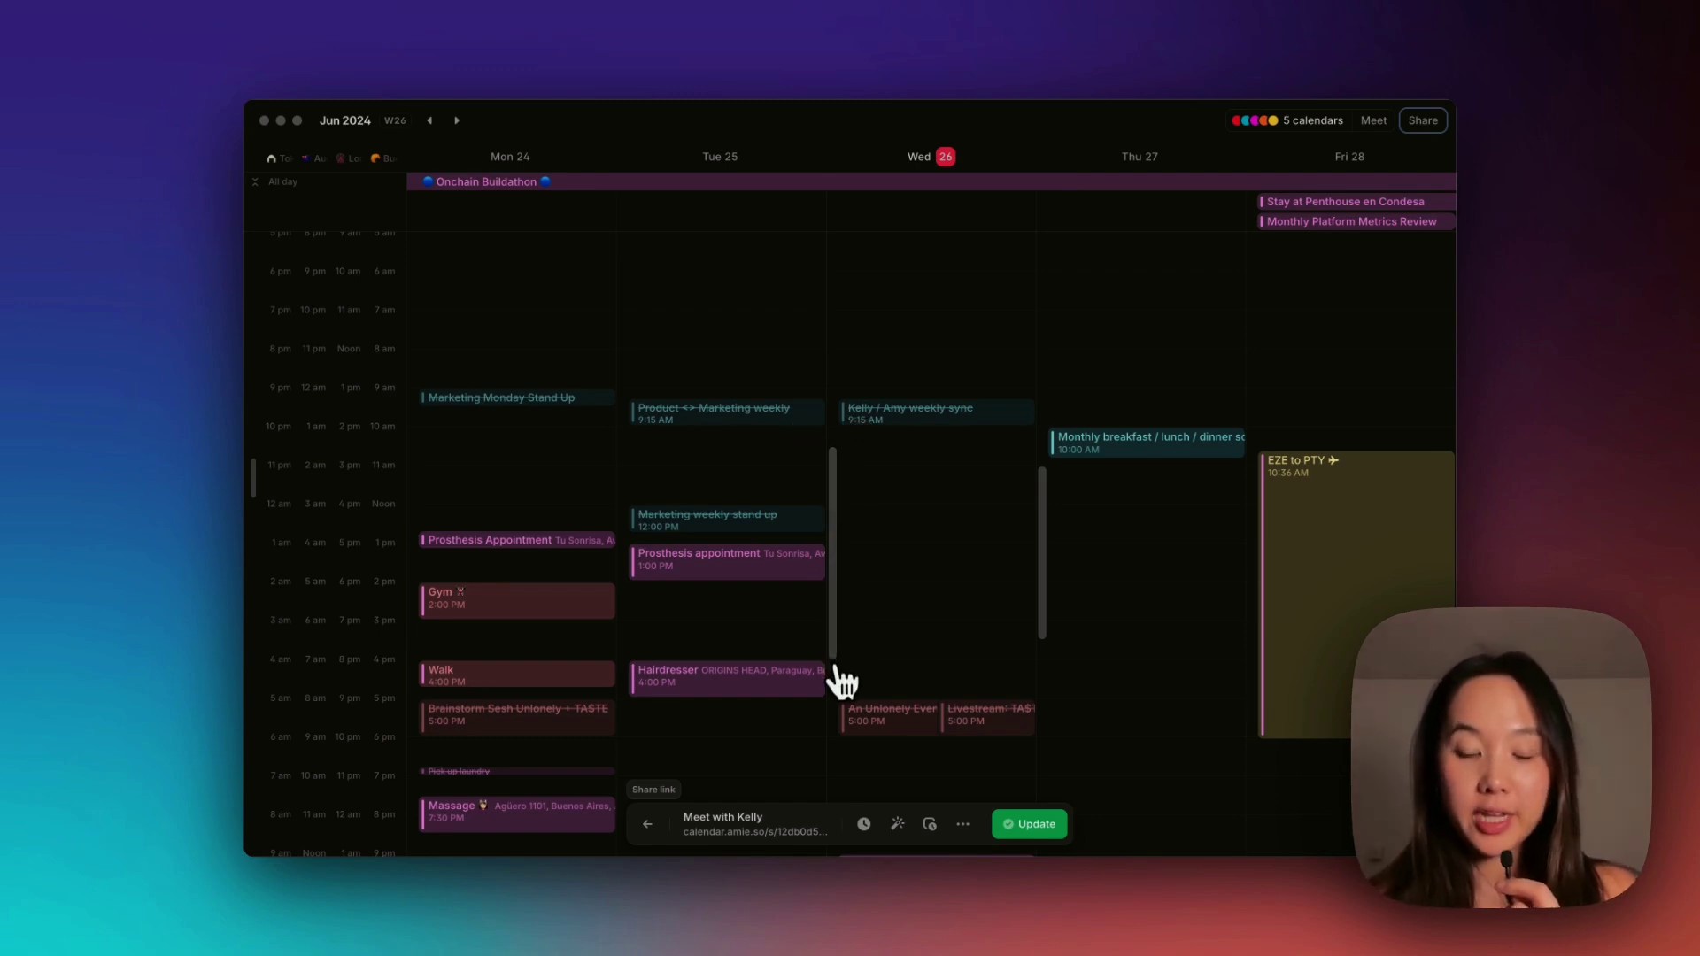
pyautogui.click(962, 825)
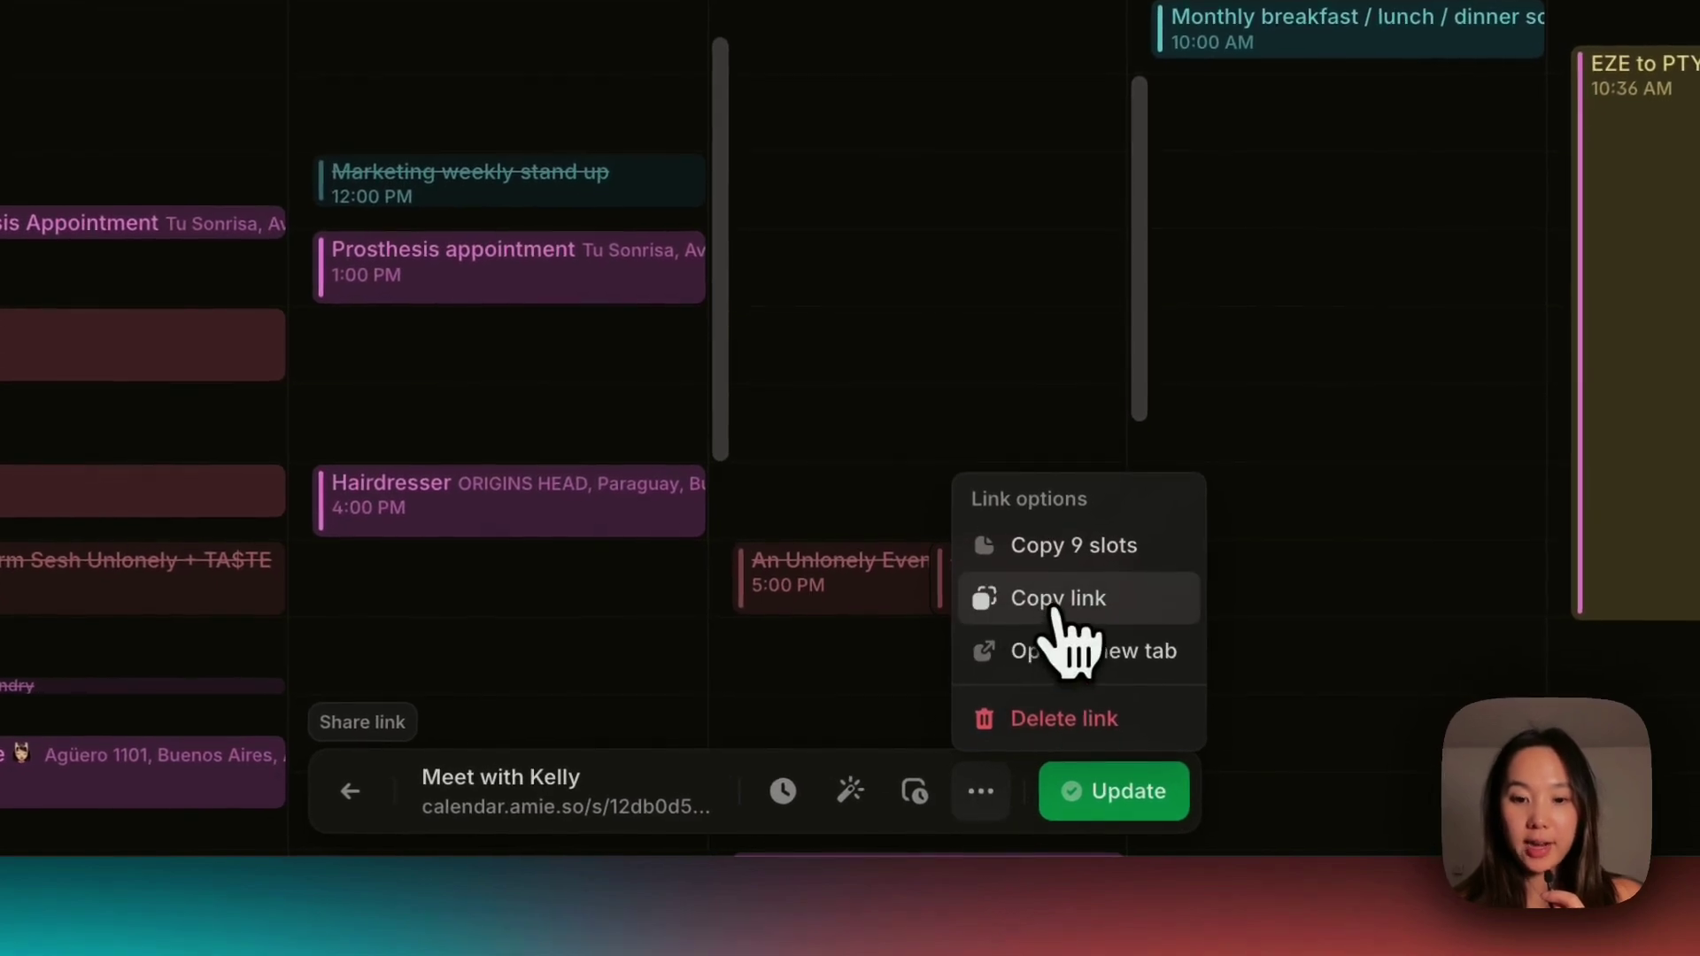
pyautogui.click(1063, 673)
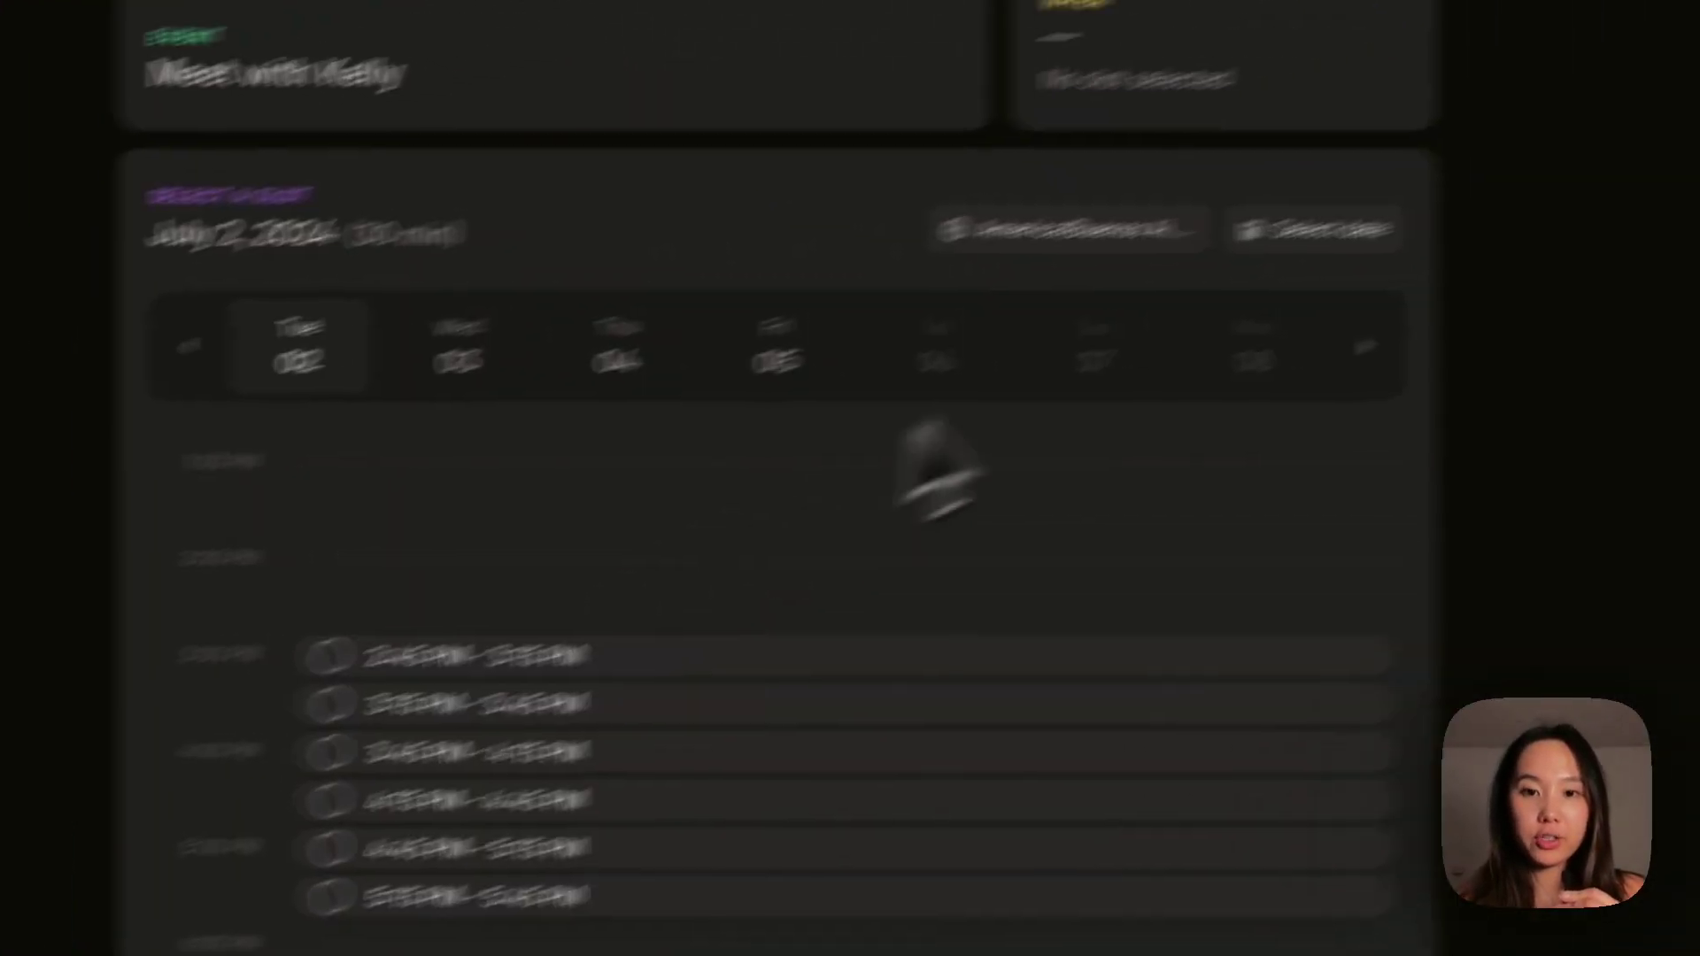
# Browse the time zone choices on the booking page without changing the selected zone.
pyautogui.click(1408, 270)
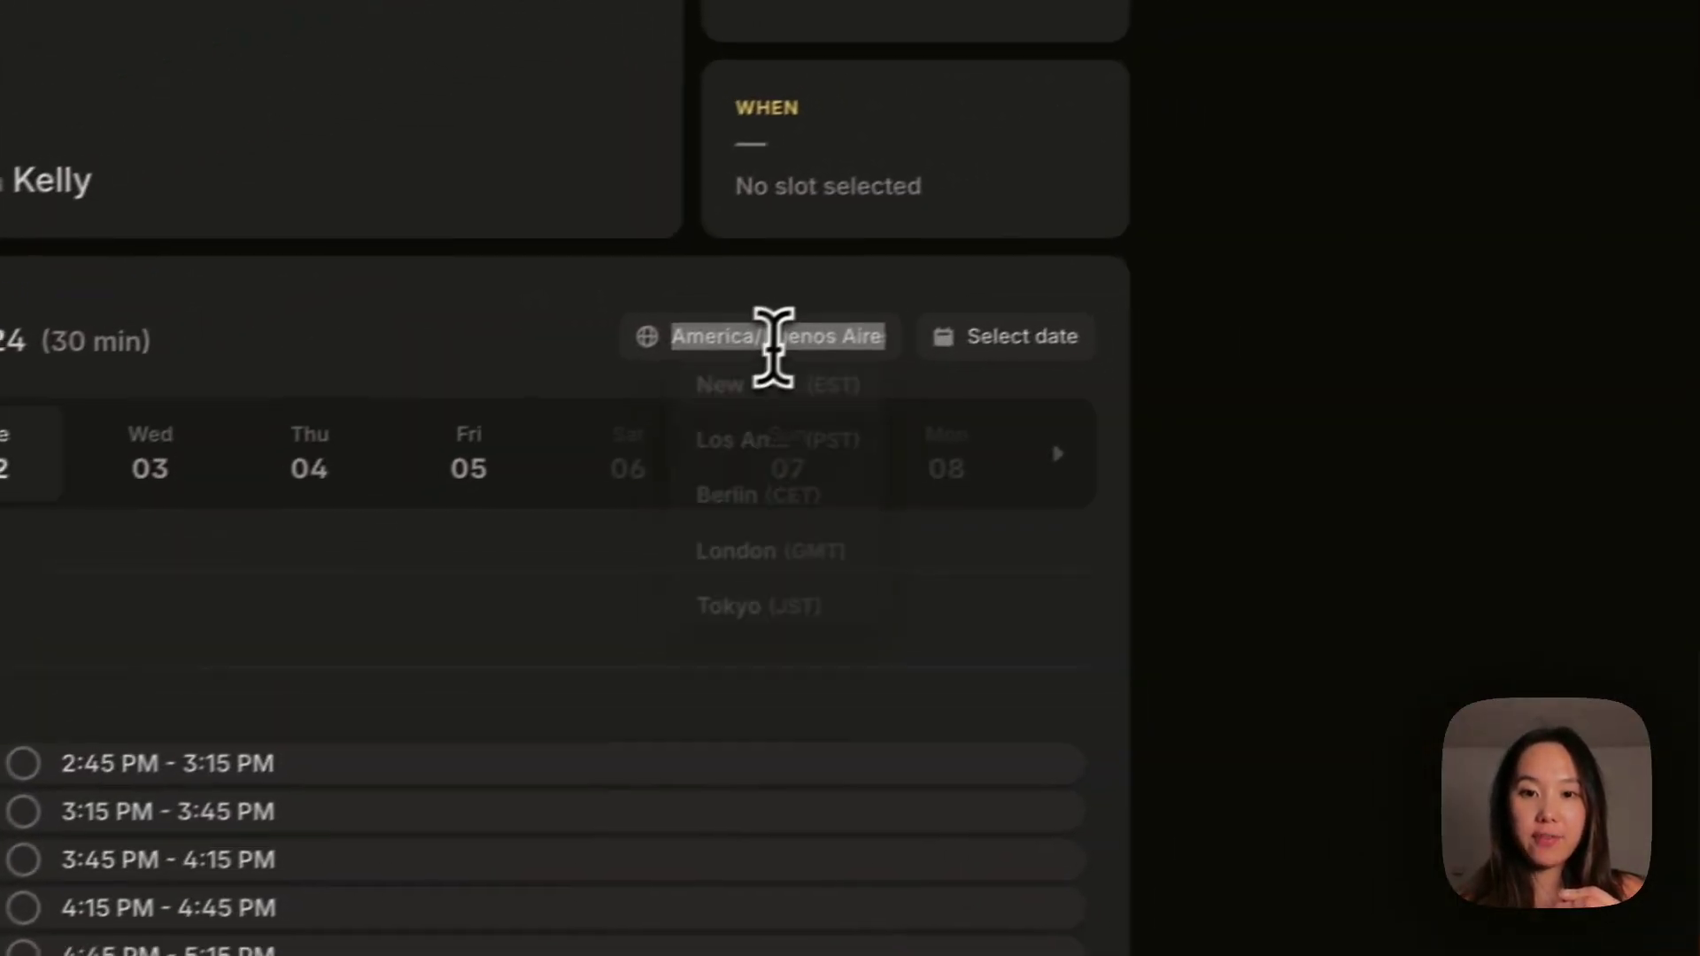
pyautogui.scroll(-4, 743, 580)
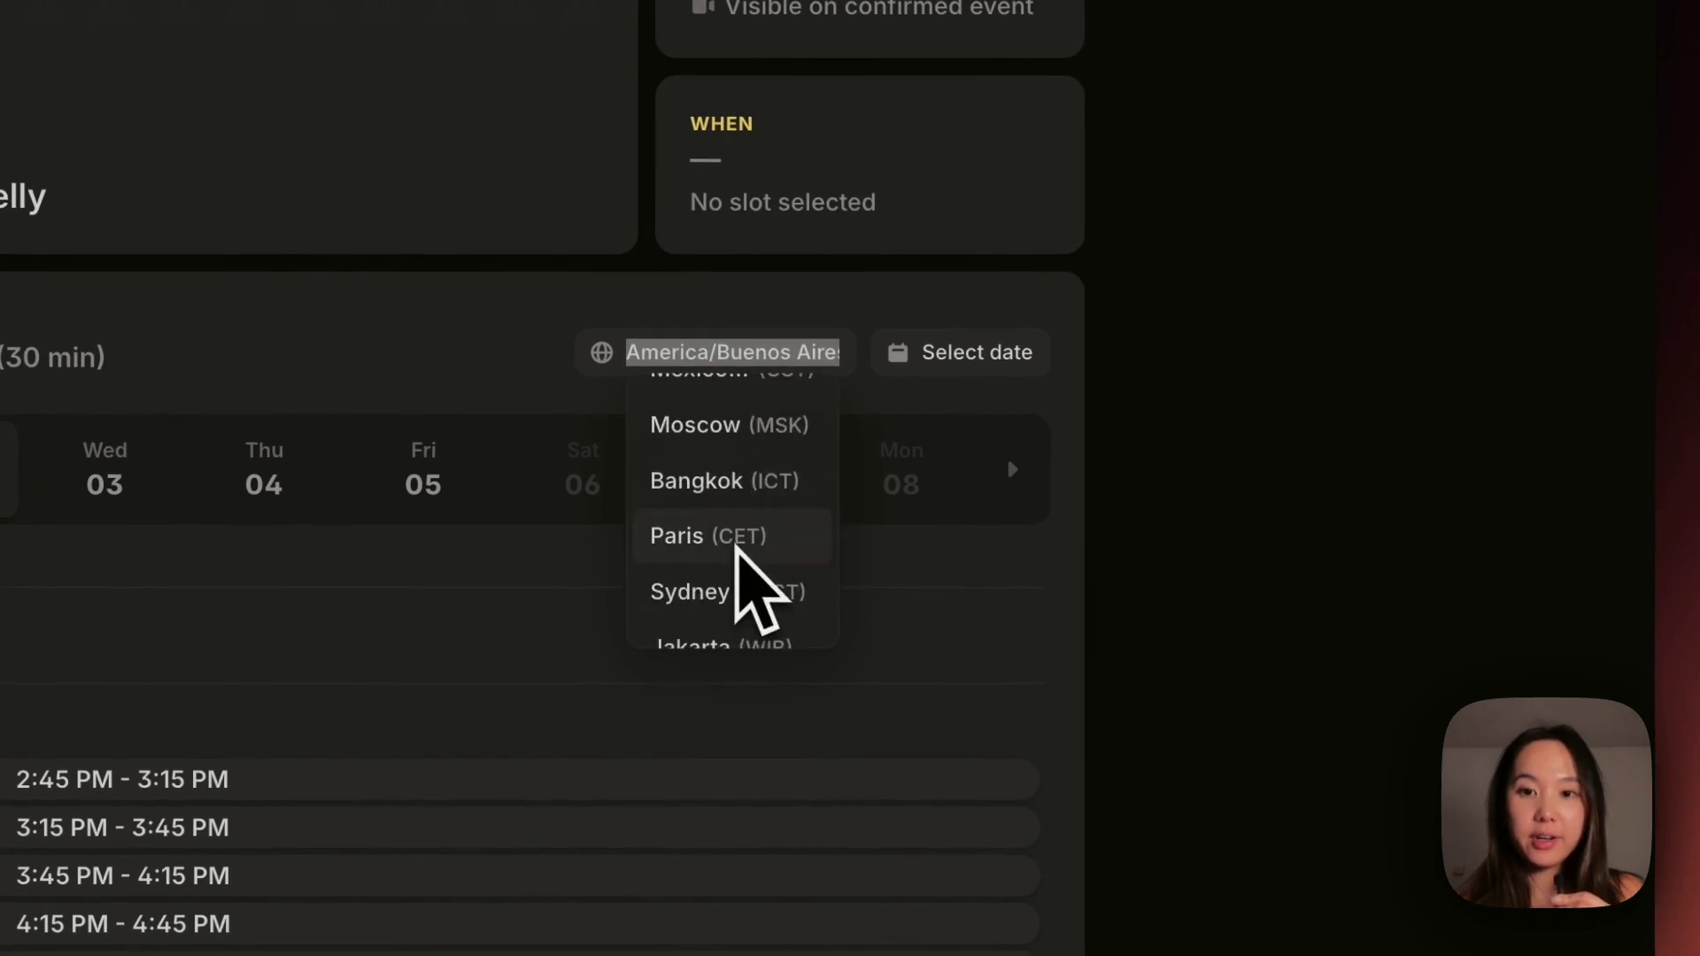
pyautogui.click(1139, 388)
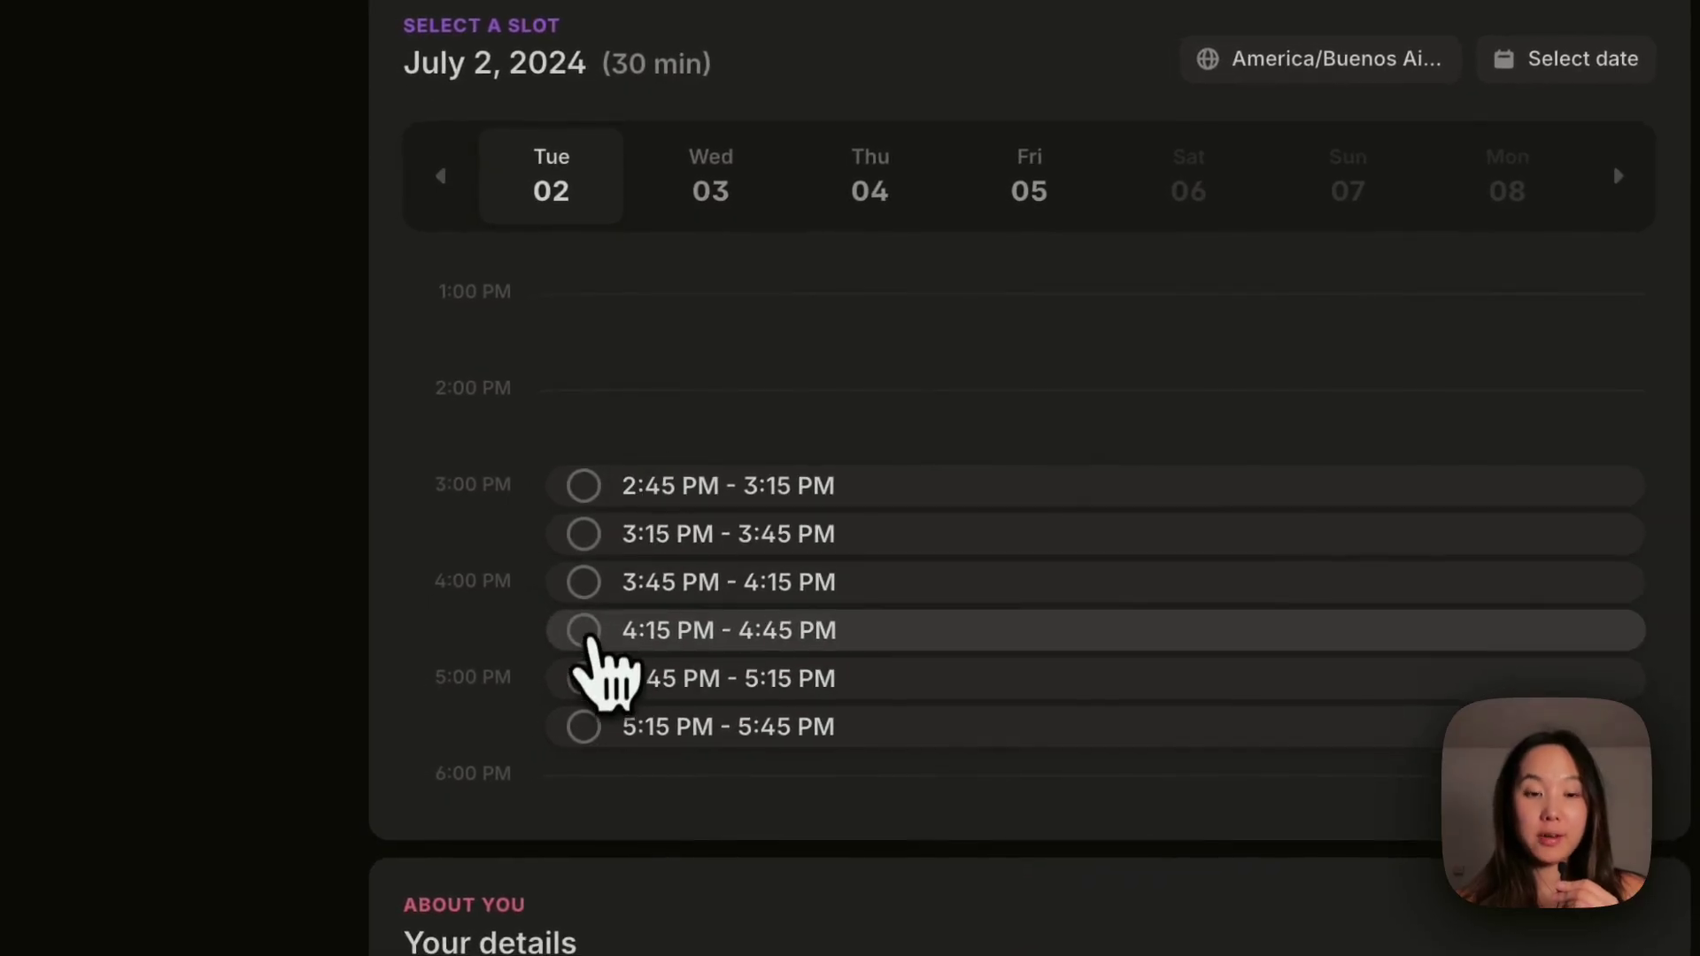
# Try the 4:15 PM - 4:45 PM slot on July 2, 2024, release it, and recheck the time zone choices.
pyautogui.click(591, 631)
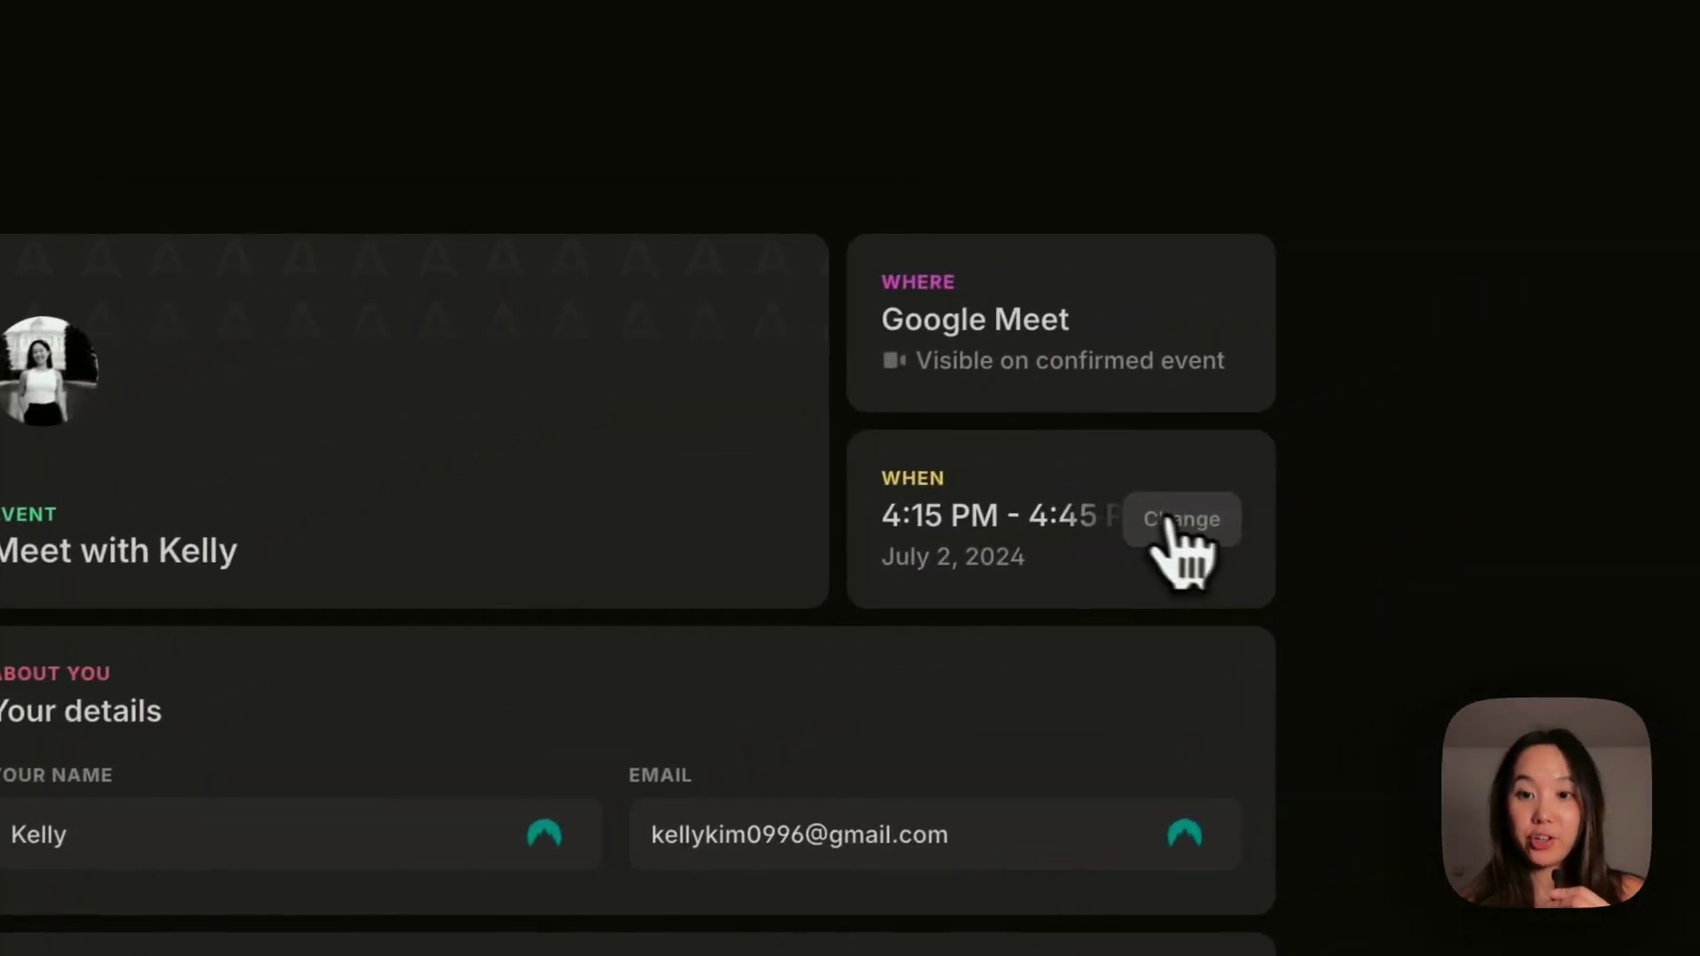
pyautogui.click(1167, 522)
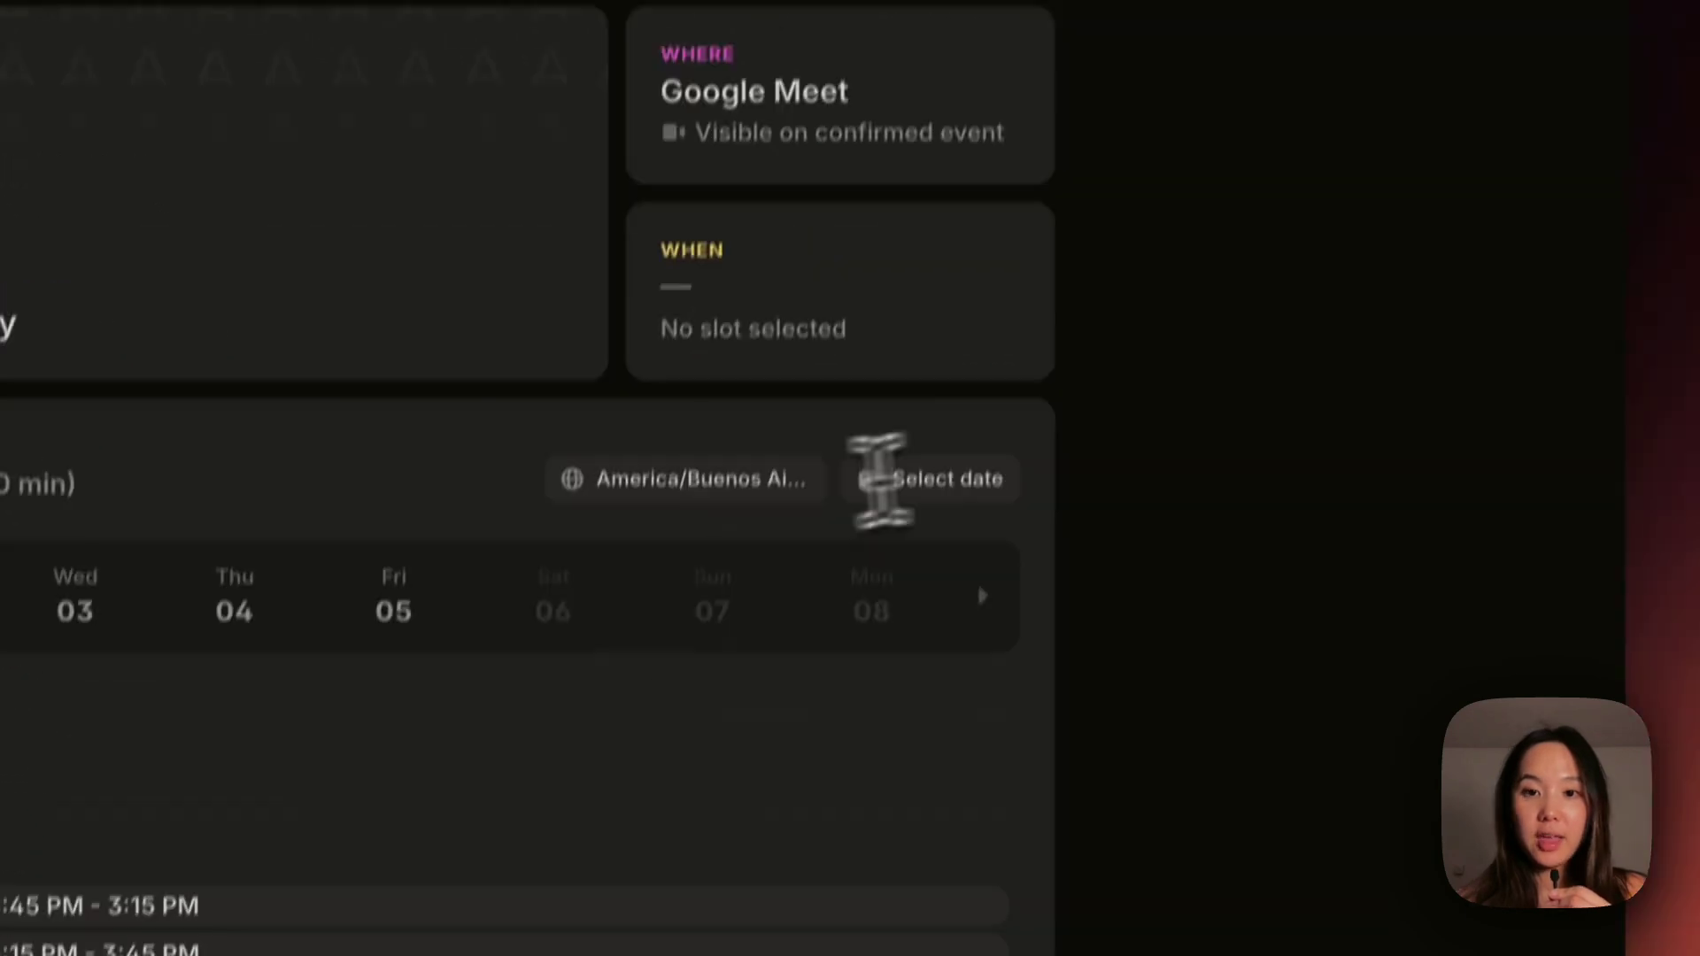
pyautogui.click(974, 721)
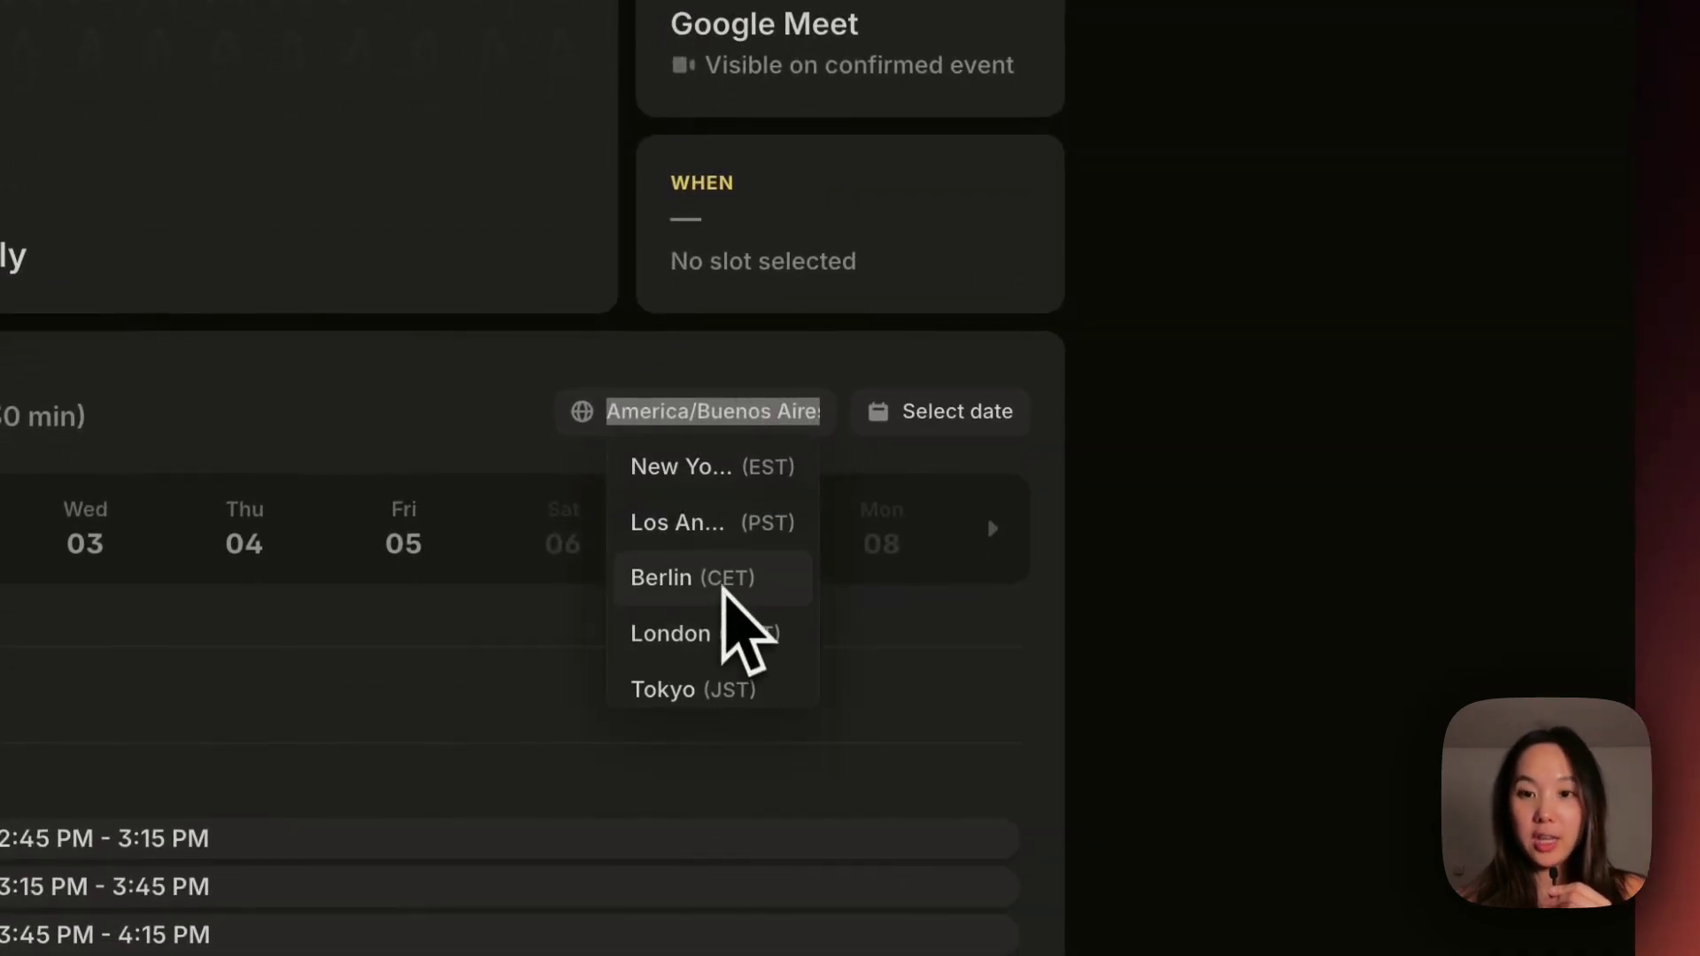
pyautogui.click(967, 425)
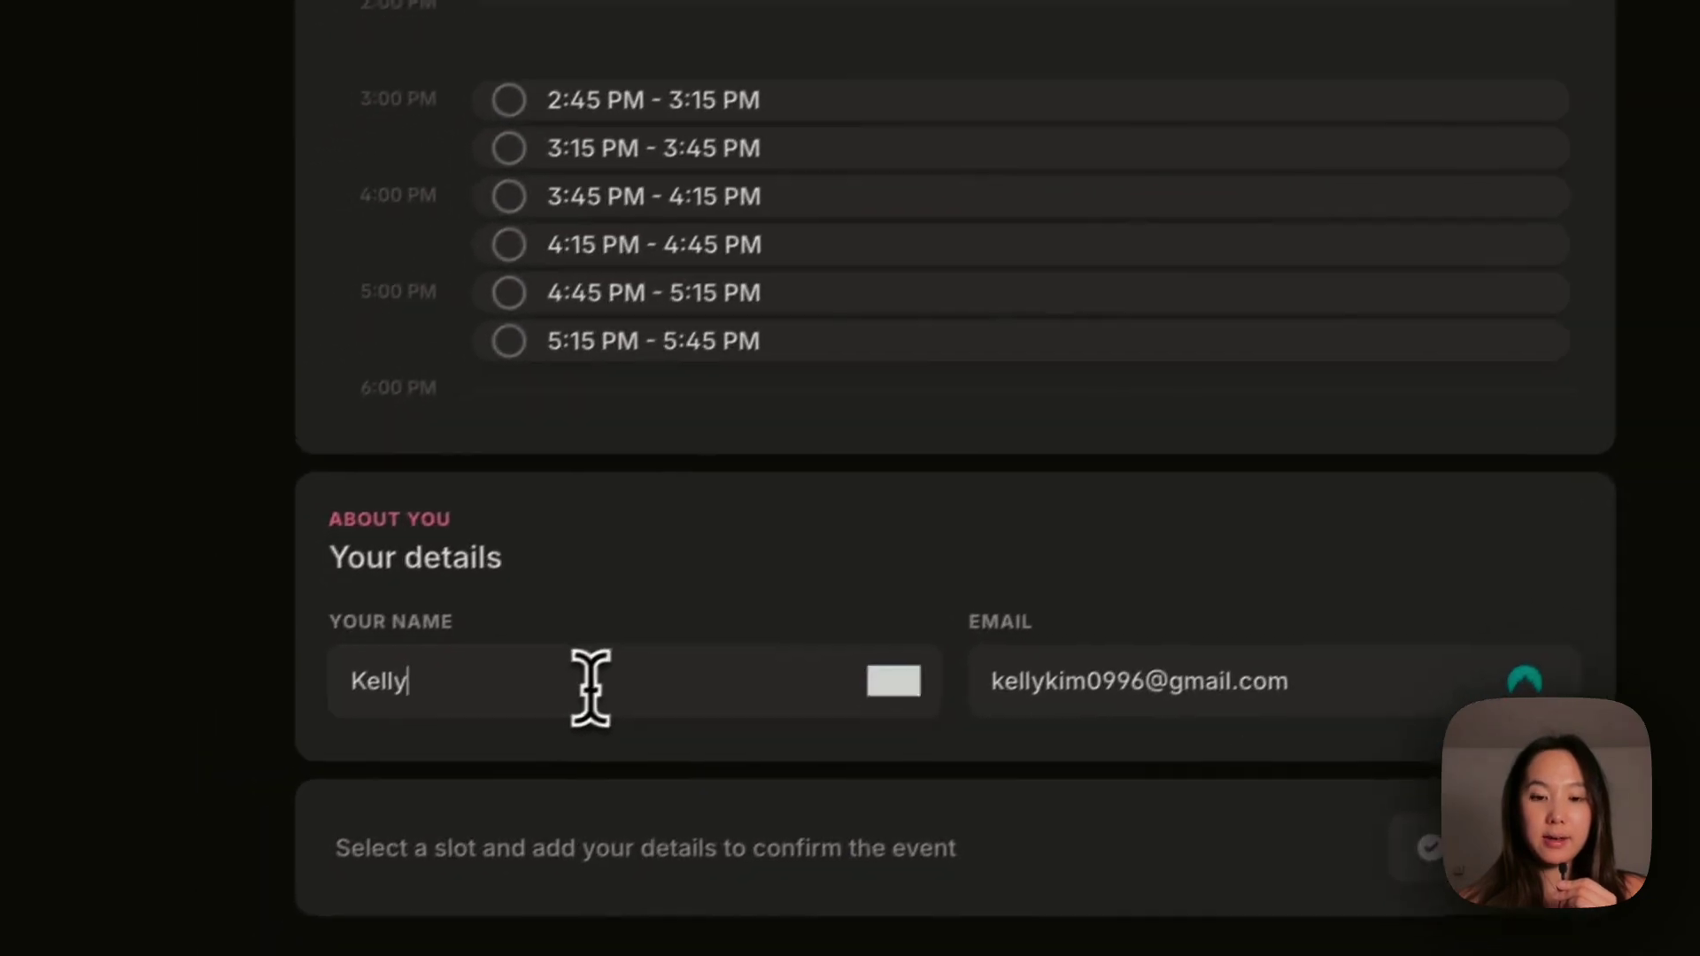
# Check the name and email fields in the booking page's Your details section.
pyautogui.click(324, 872)
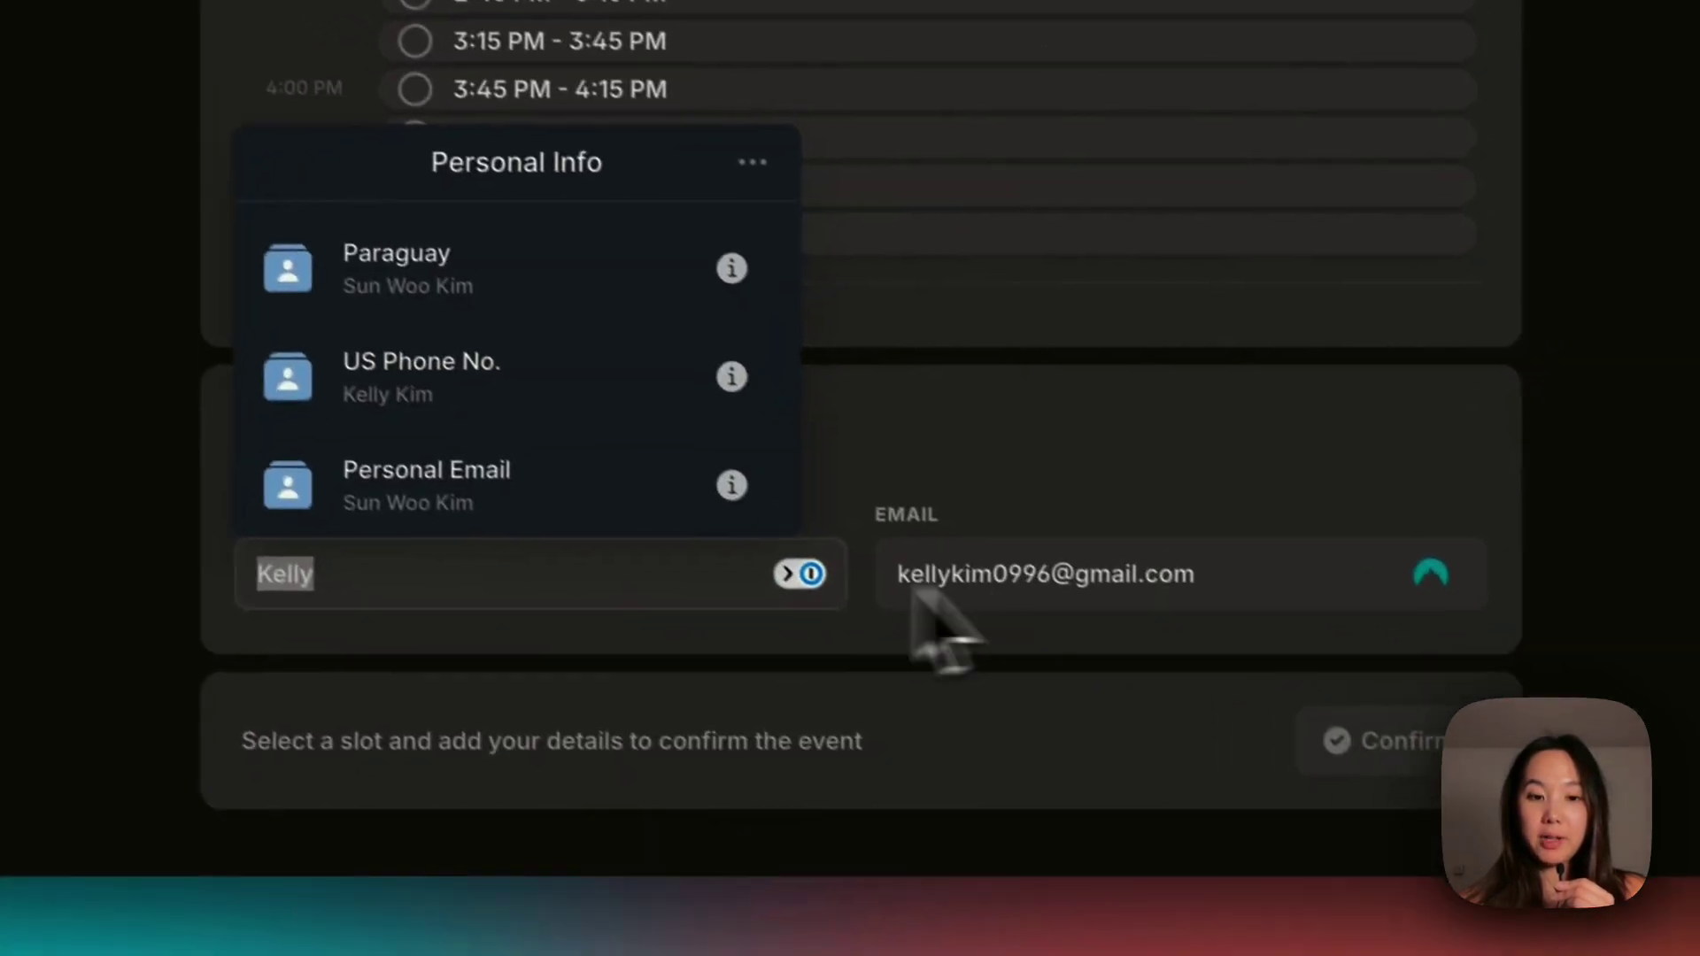
pyautogui.click(1003, 795)
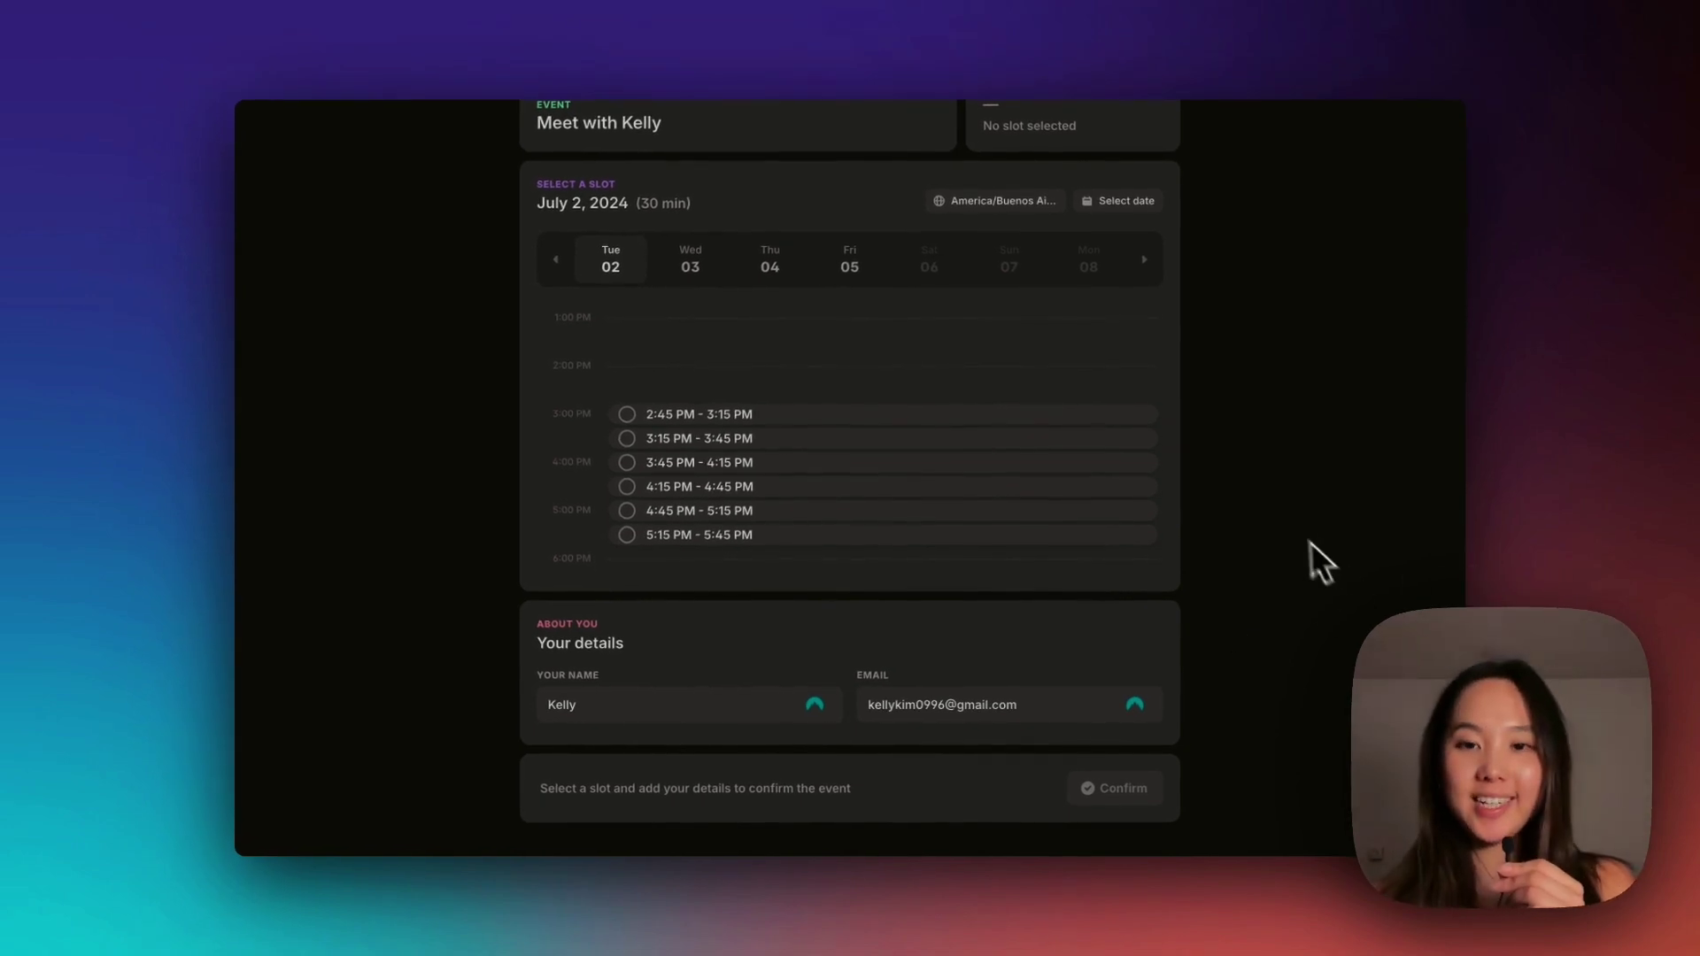
pyautogui.scroll(3, 1293, 523)
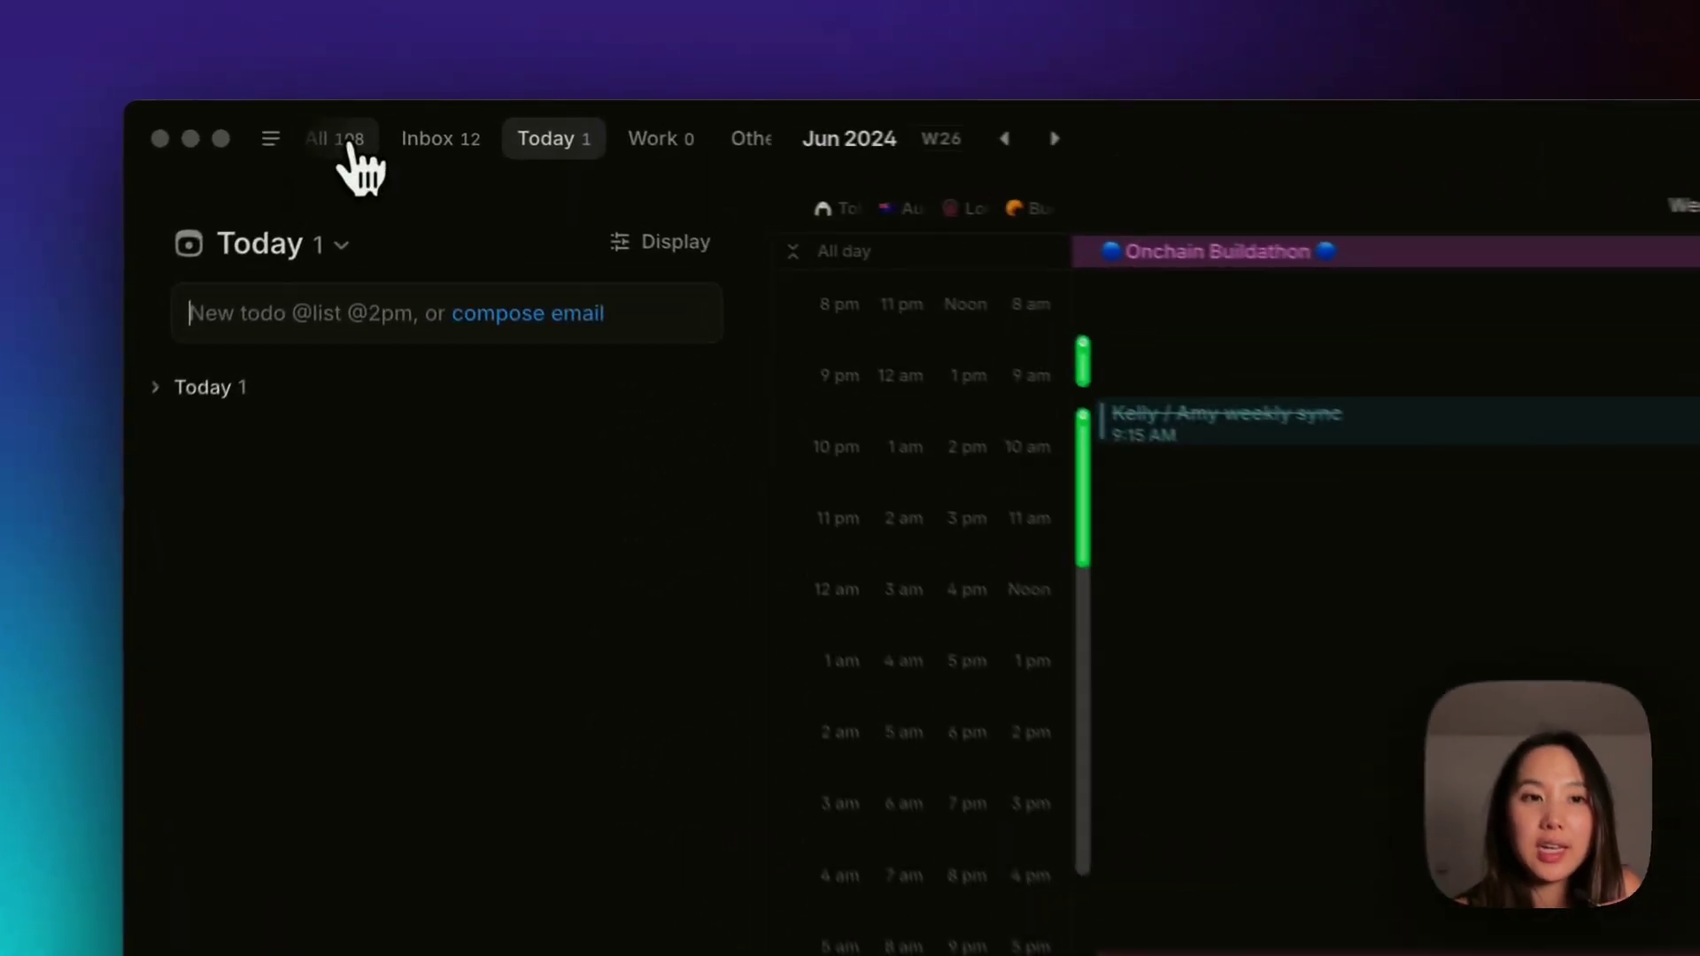
# Add the subtodos "Chop the onions" and "Boil water" to the Make dinner todo in the All list.
pyautogui.click(364, 121)
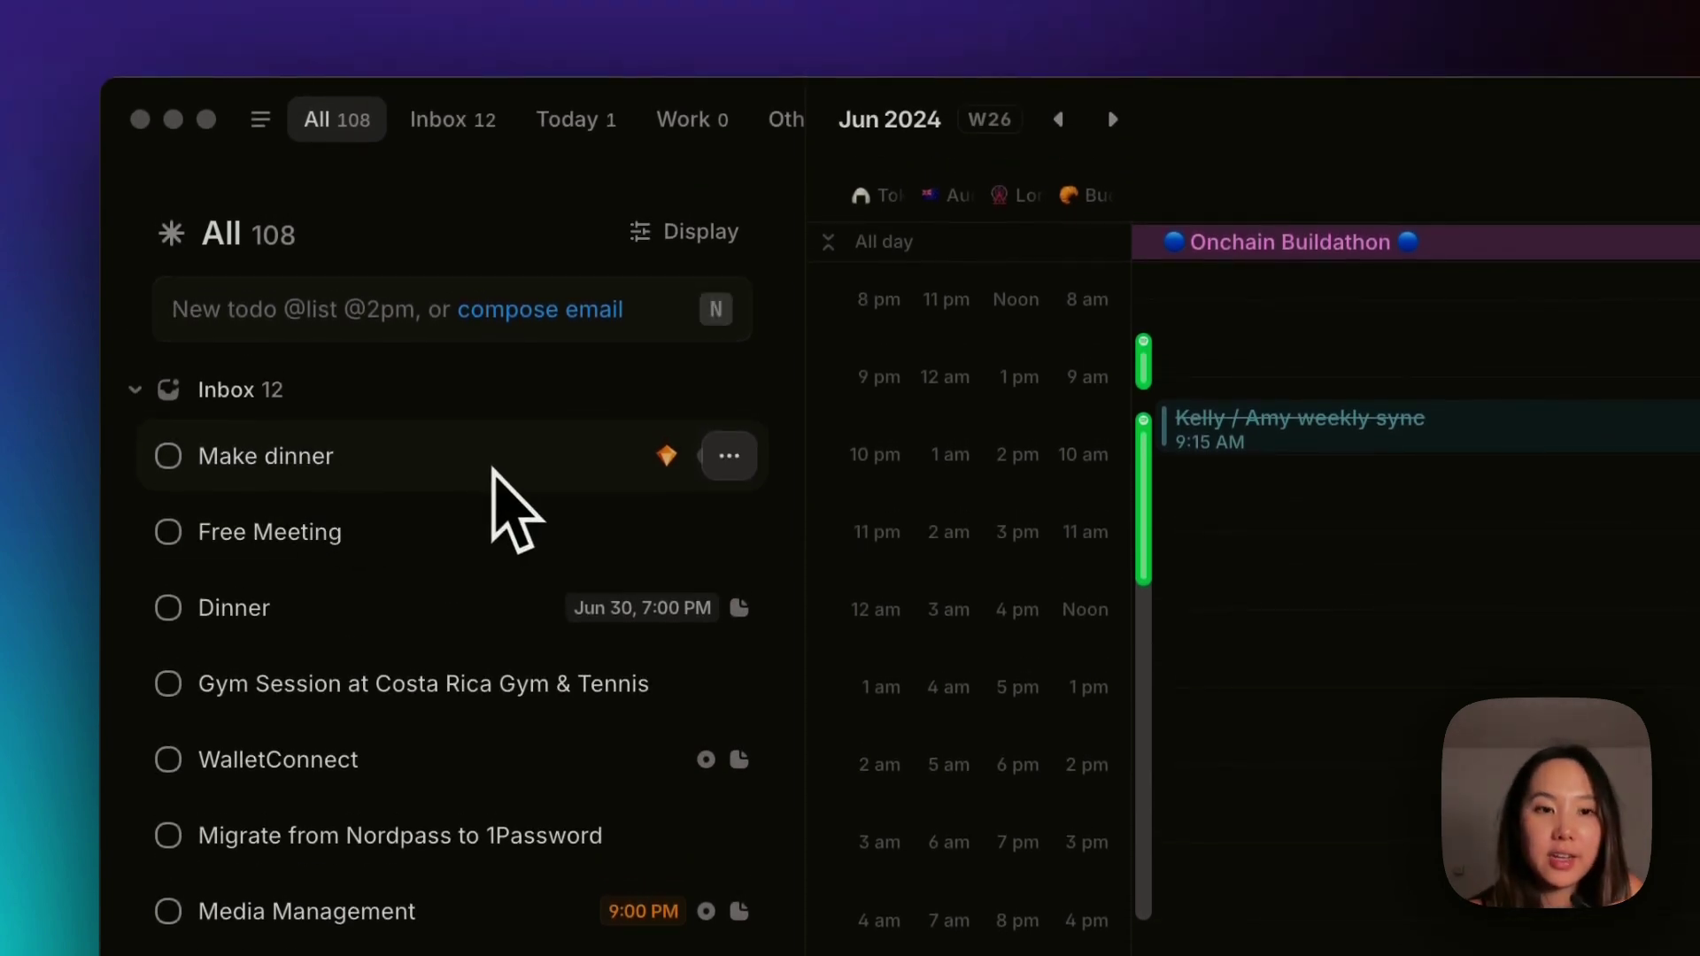
pyautogui.click(537, 471)
pyautogui.click(516, 499)
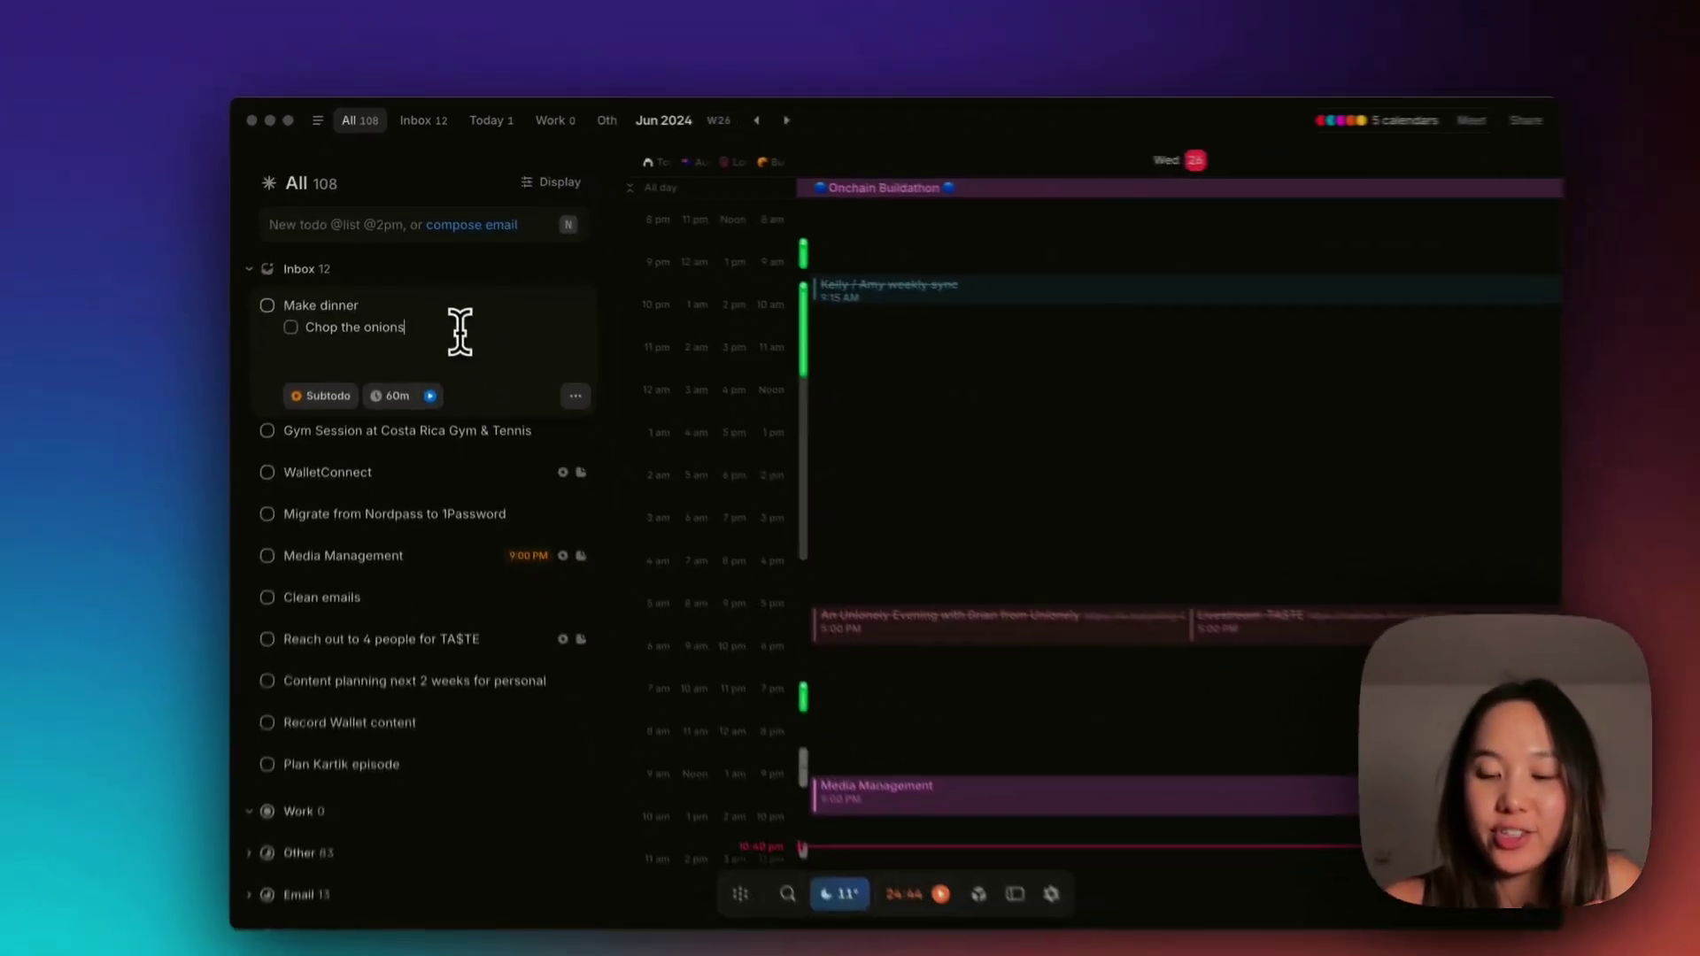
pyautogui.press('Return')
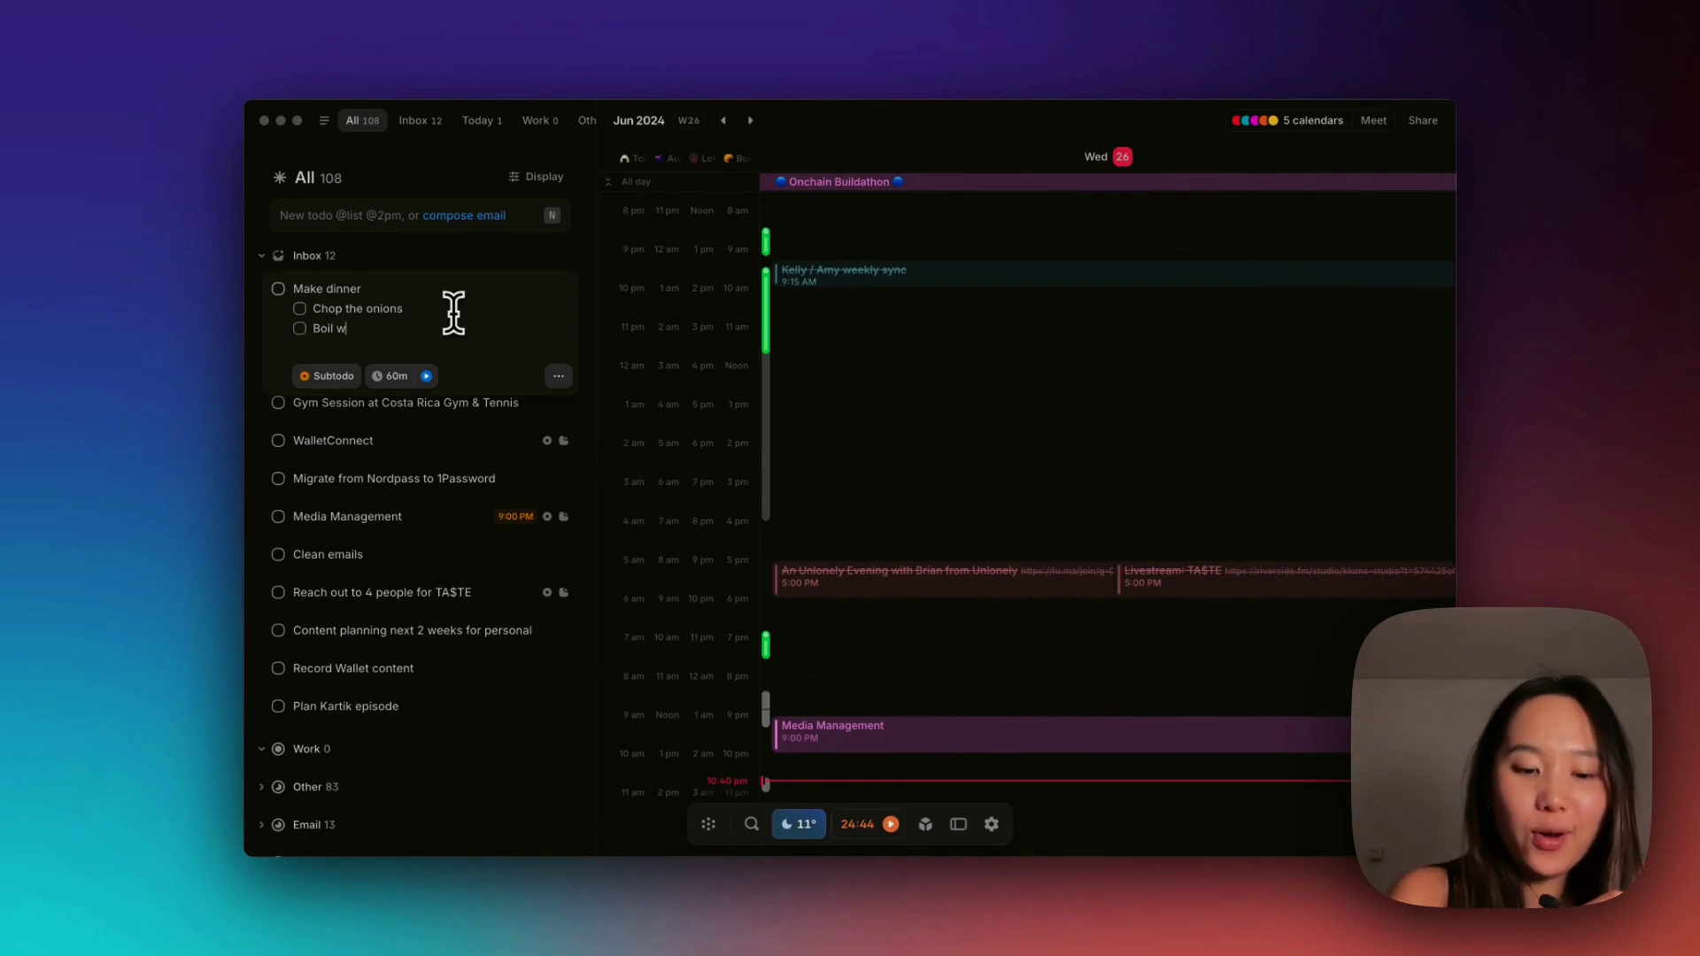
pyautogui.write('Boil water')
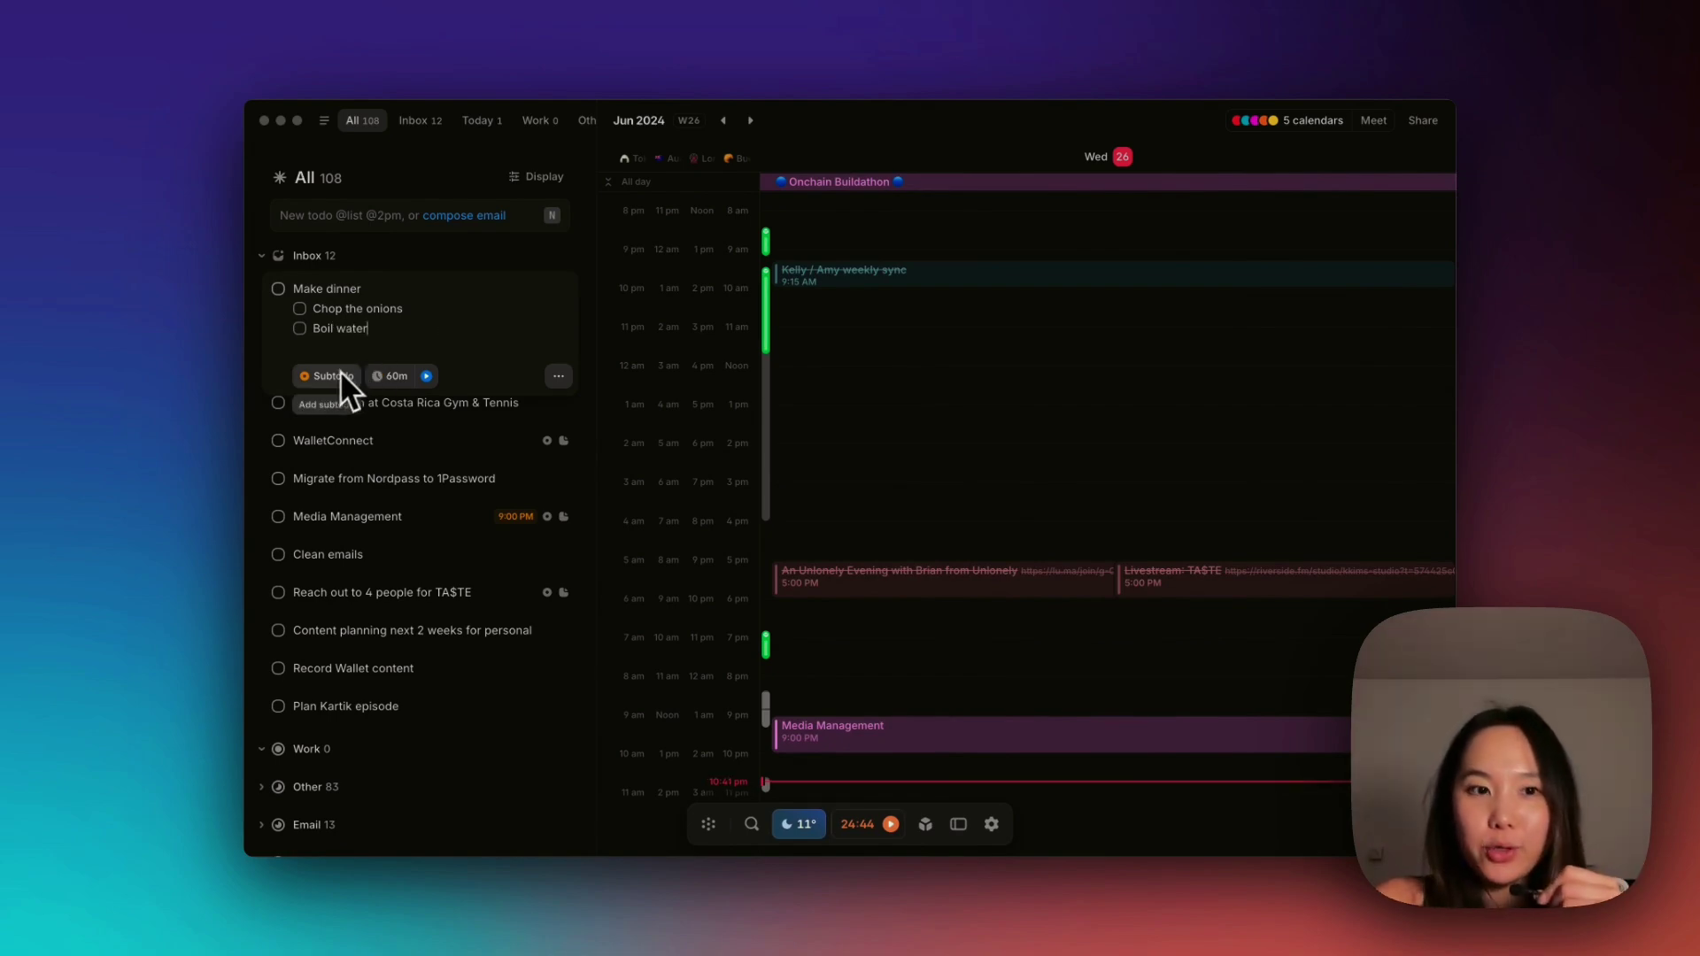
# Set the Make dinner todo's duration to 2h and review its Move to and Set priority options.
pyautogui.click(394, 376)
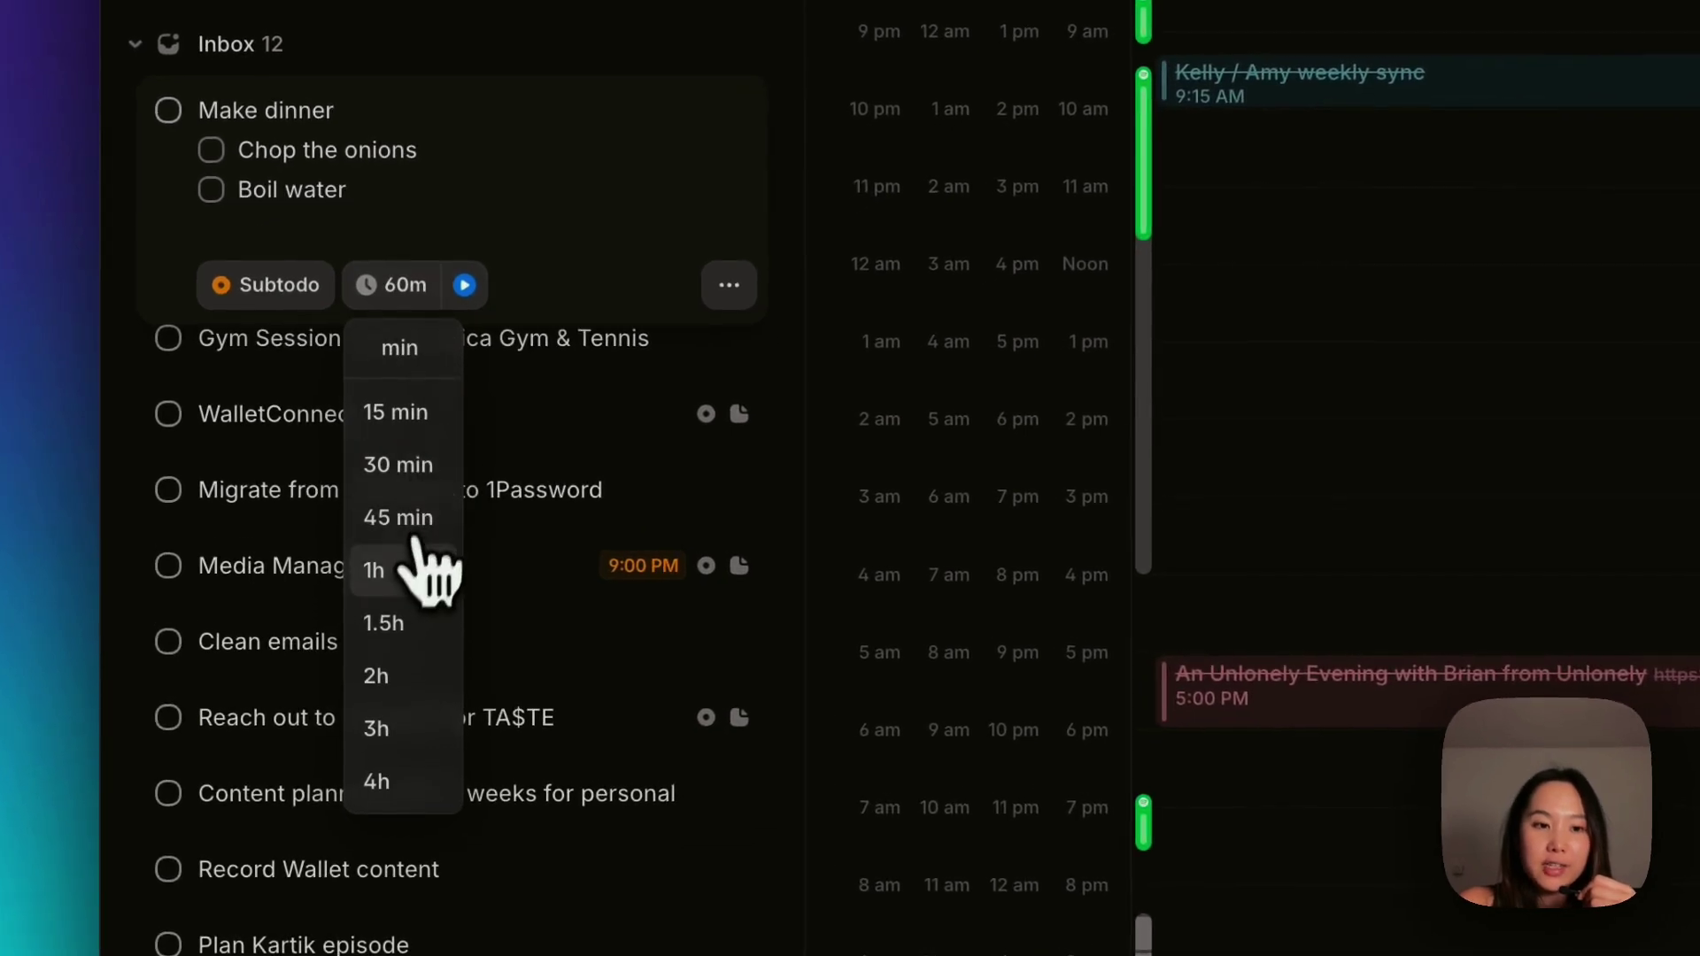
pyautogui.click(398, 654)
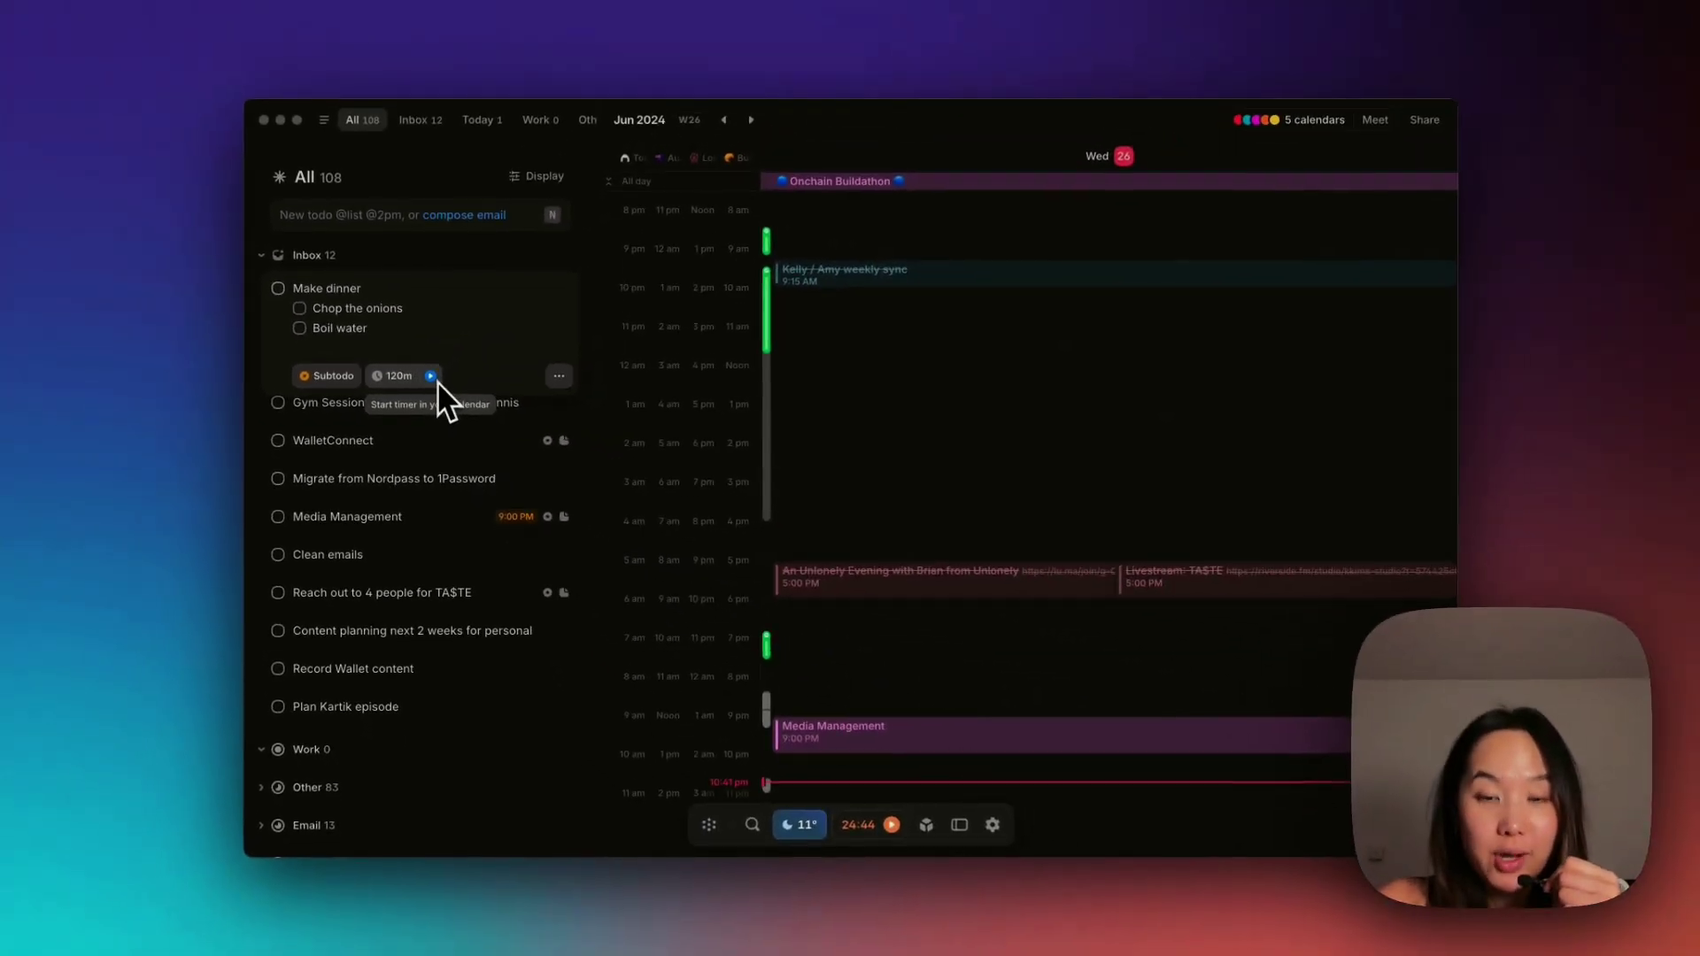
pyautogui.click(559, 376)
pyautogui.moveTo(605, 448)
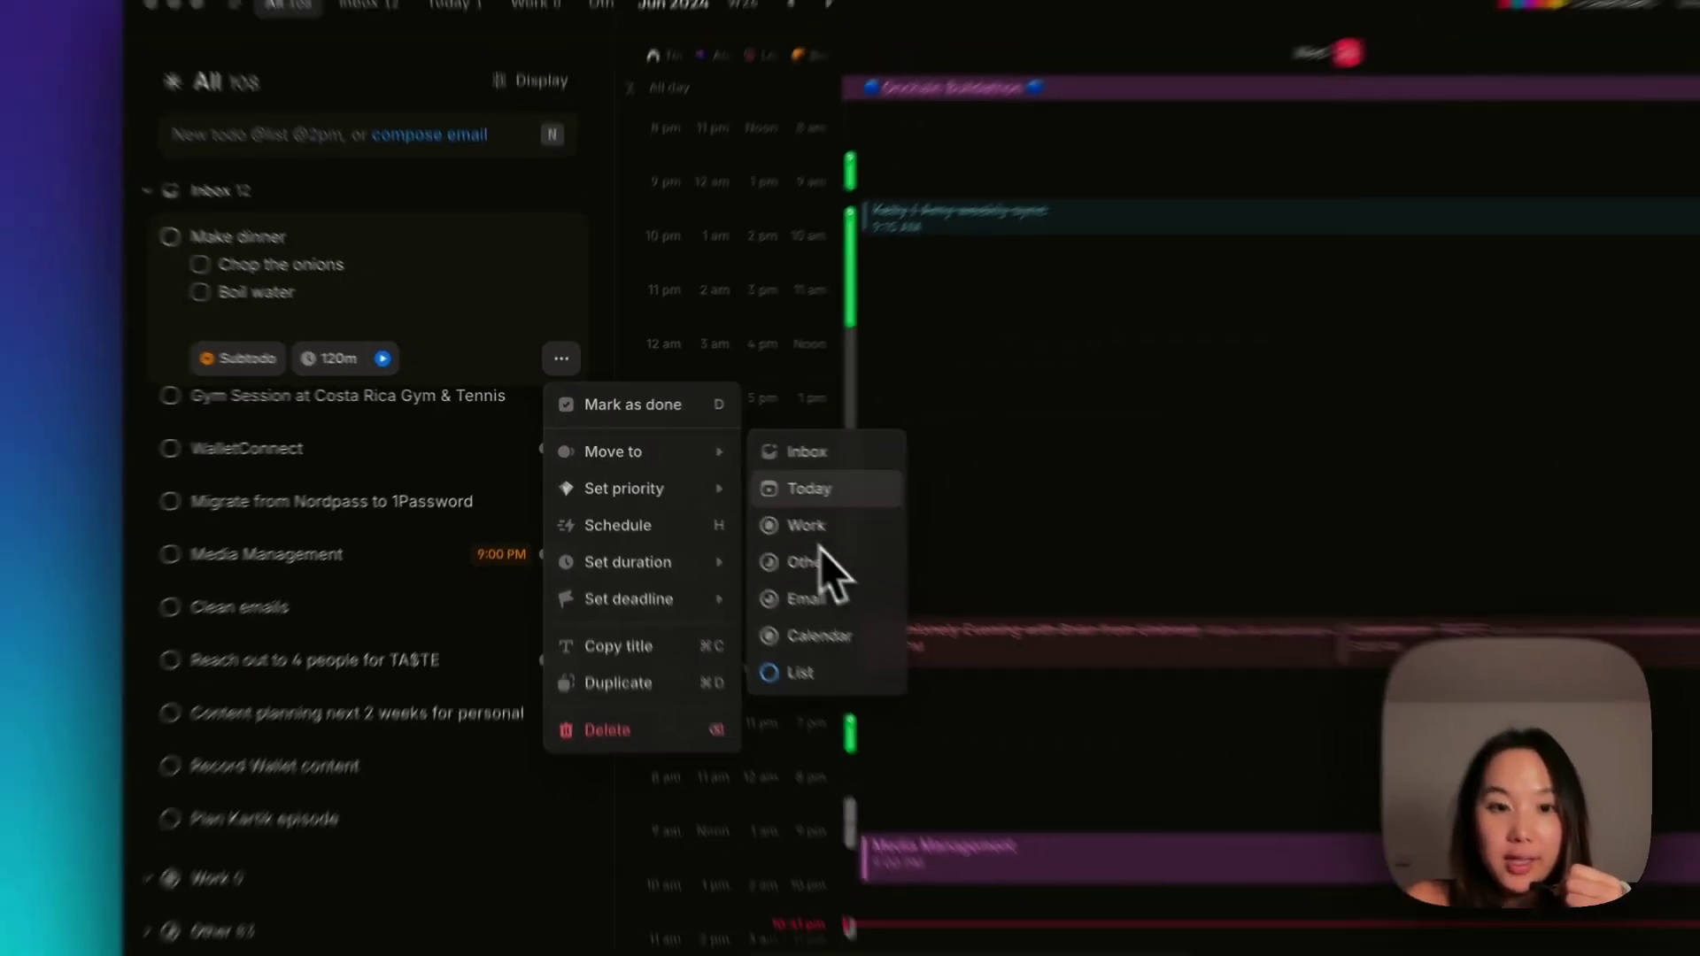
pyautogui.moveTo(655, 518)
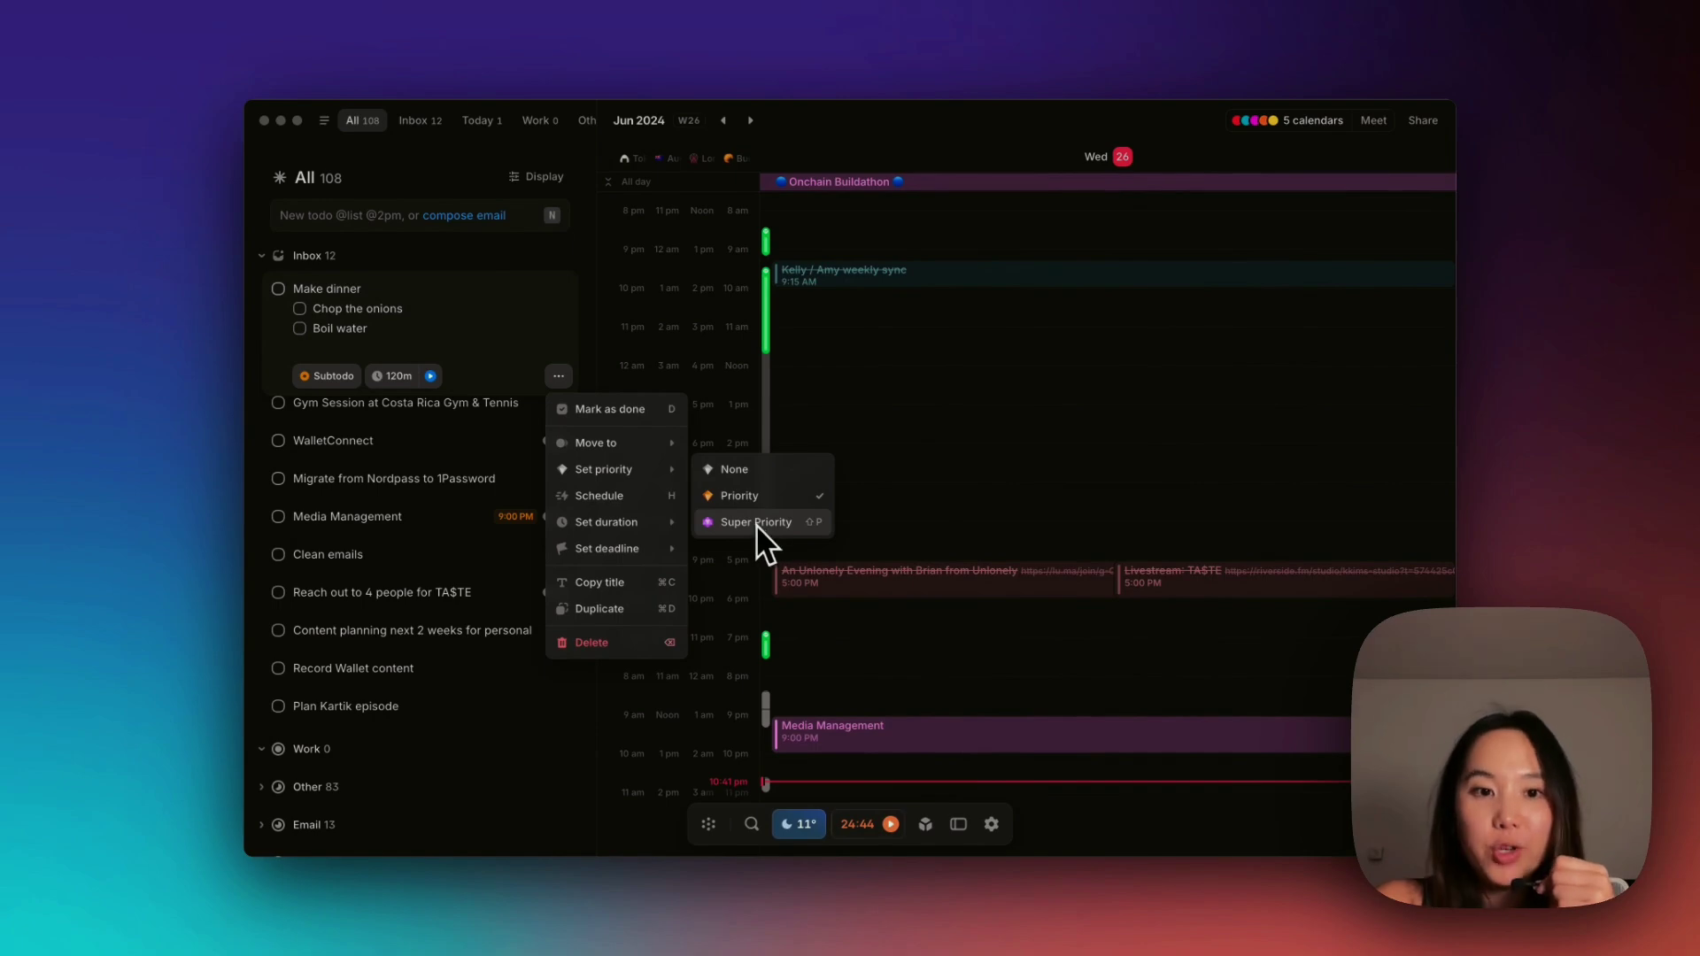
pyautogui.click(663, 498)
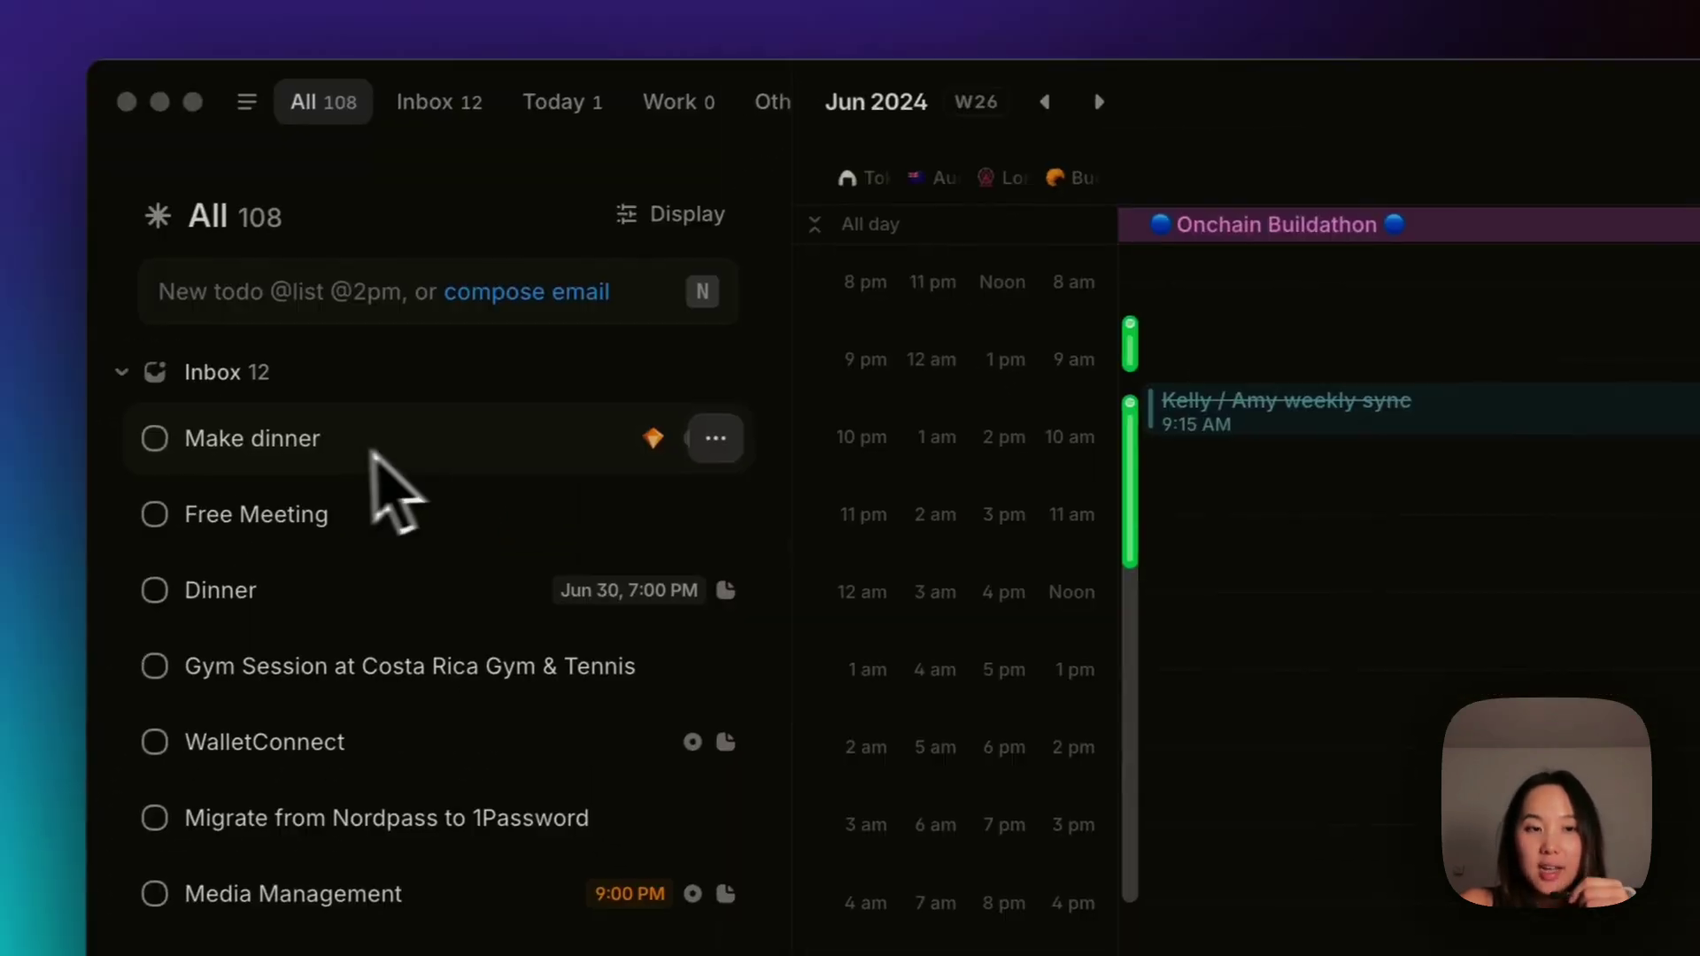
# Schedule the Make dinner todo on the calendar for Wednesday 26 at 2:00 PM.
pyautogui.moveTo(266, 448); pyautogui.dragTo(1421, 686)
pyautogui.moveTo(1138, 562); pyautogui.dragTo(1134, 717)
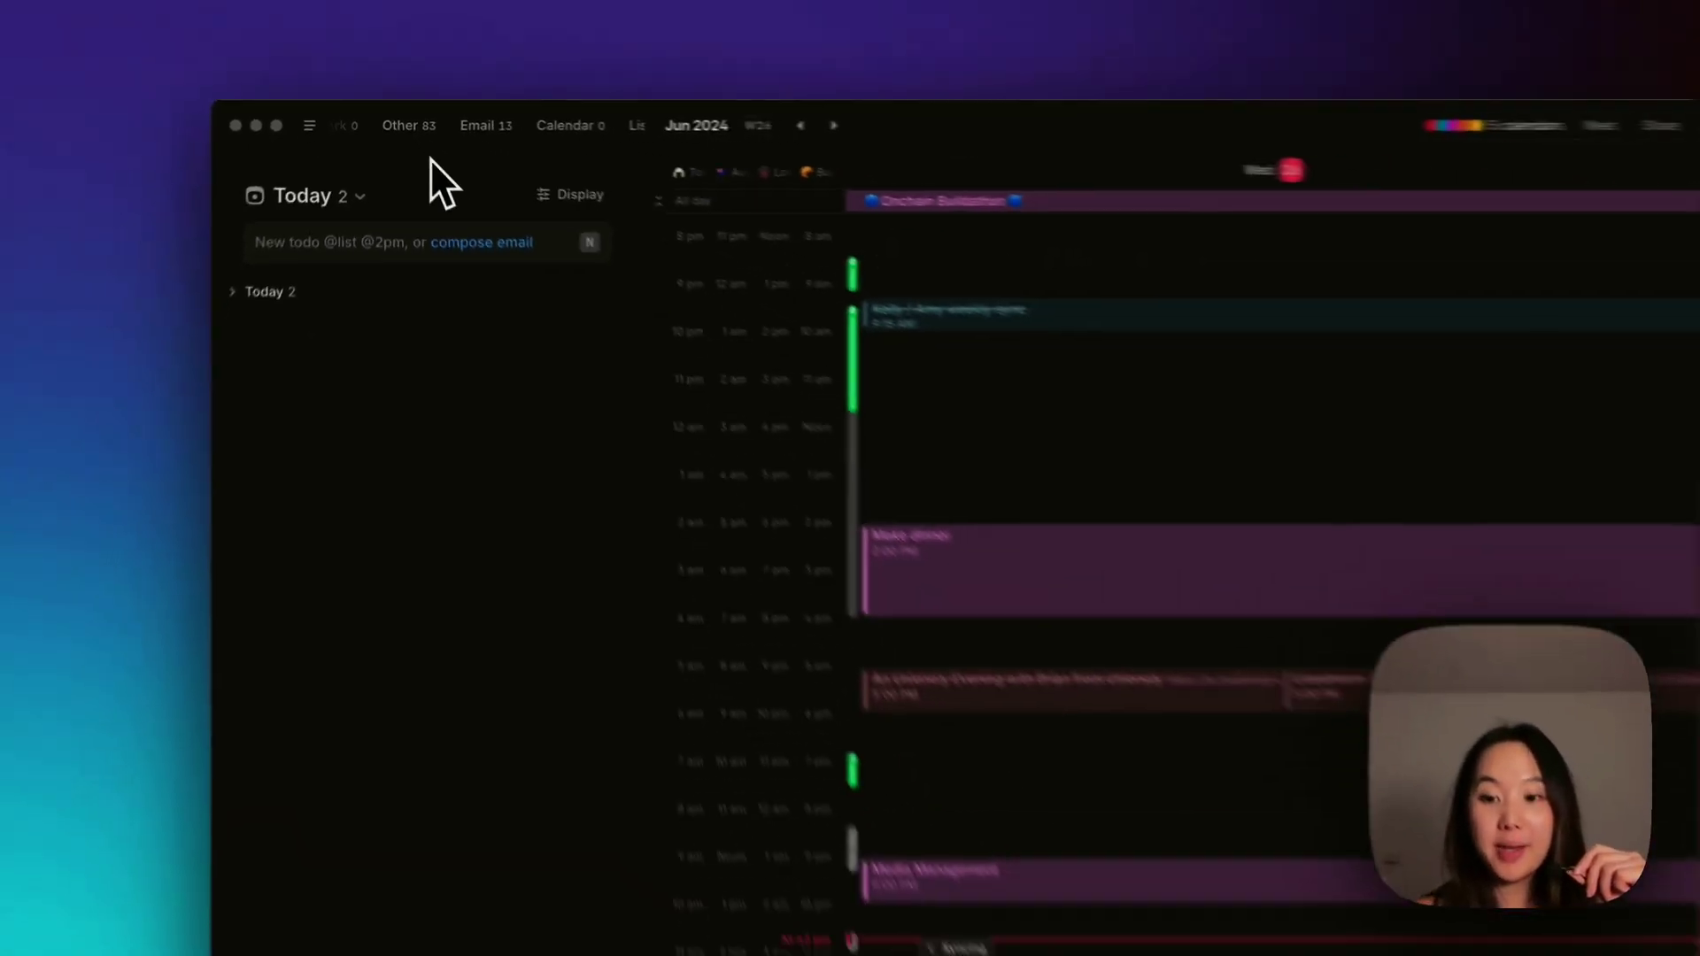
# Show the Other list and place the Airbnb reservation reminder email on the calendar.
pyautogui.click(409, 124)
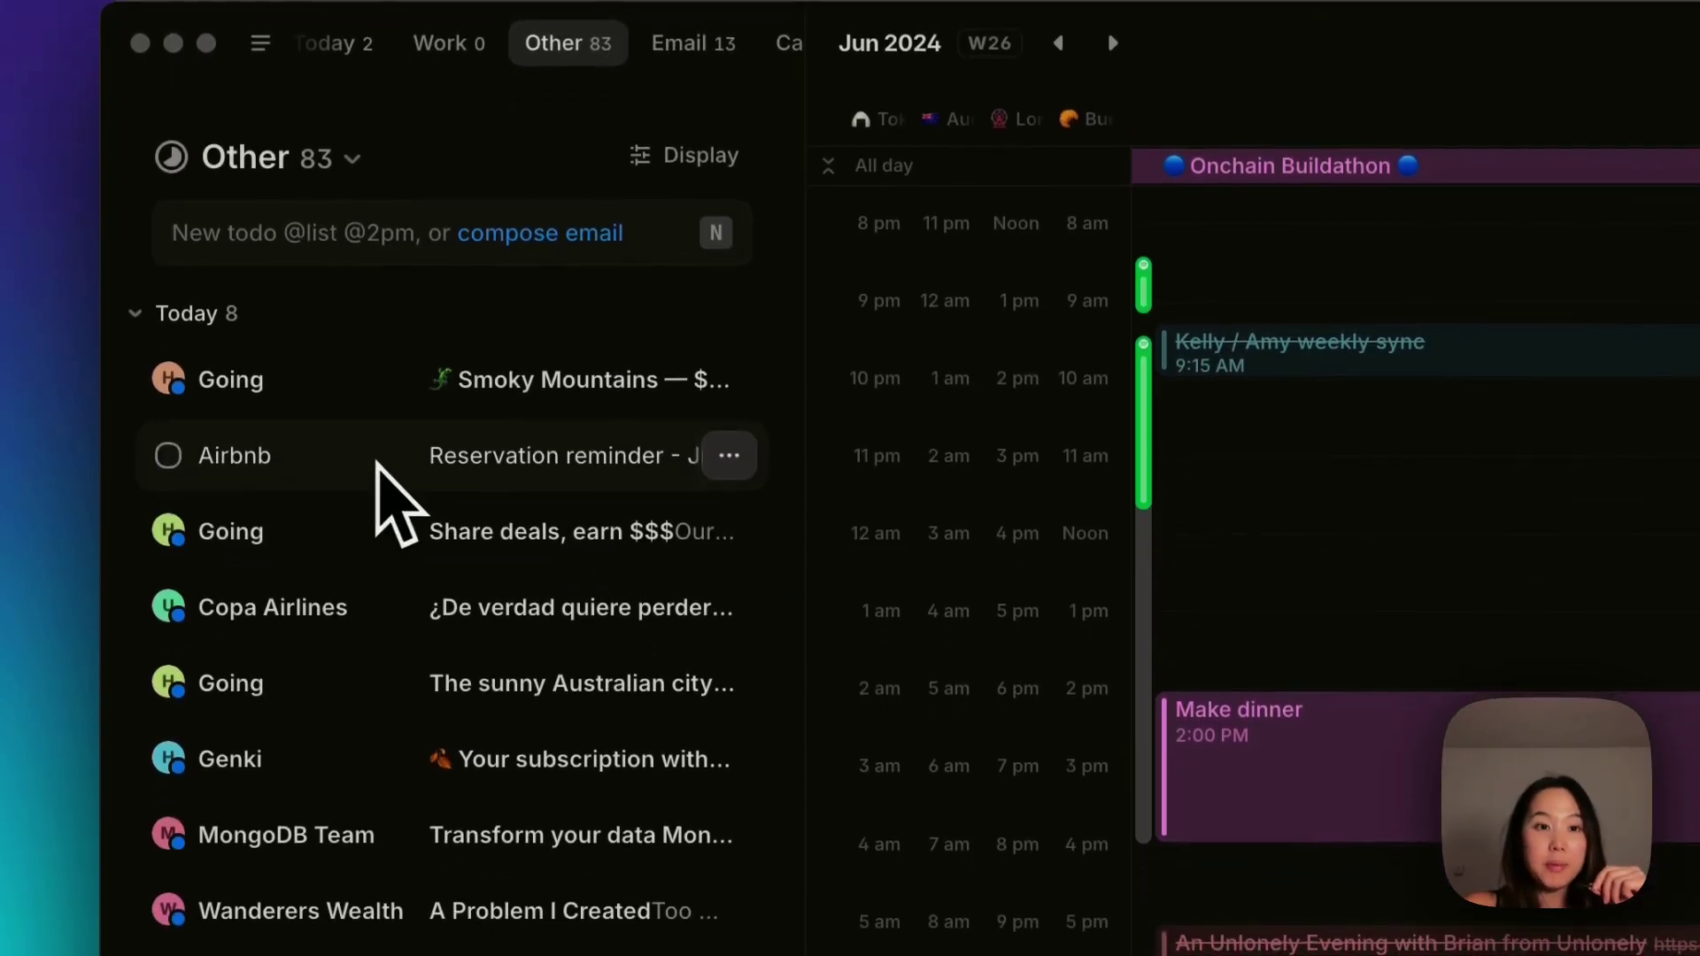
pyautogui.click(377, 464)
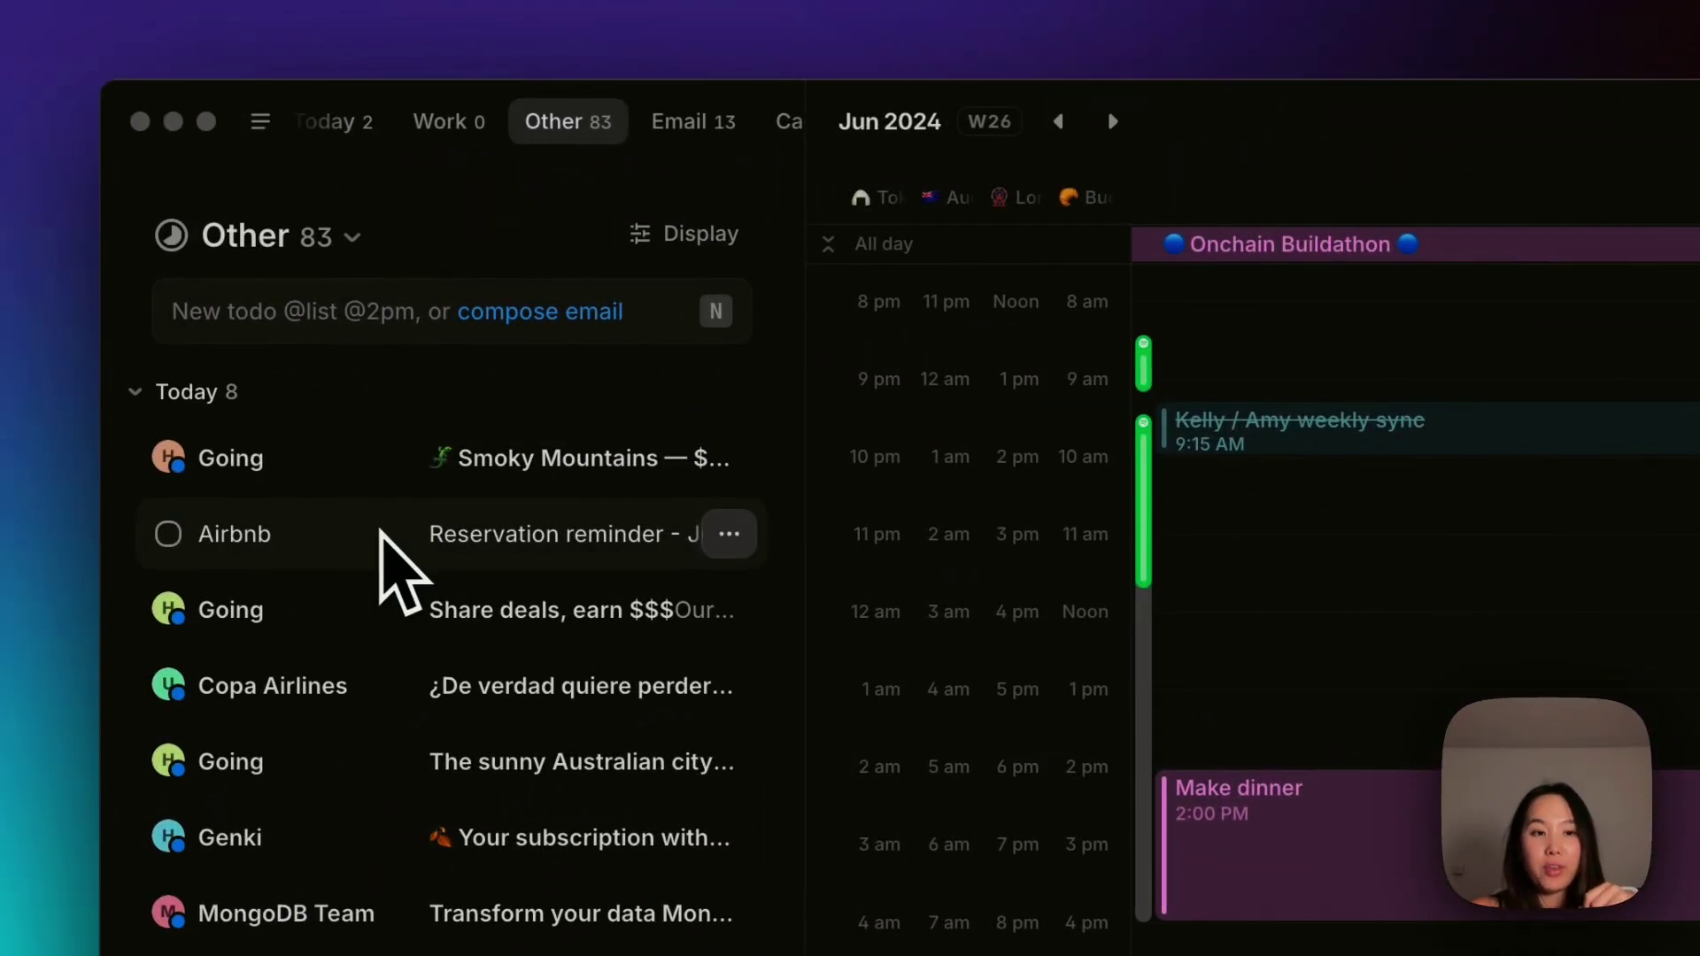
pyautogui.moveTo(381, 531); pyautogui.dragTo(1699, 955)
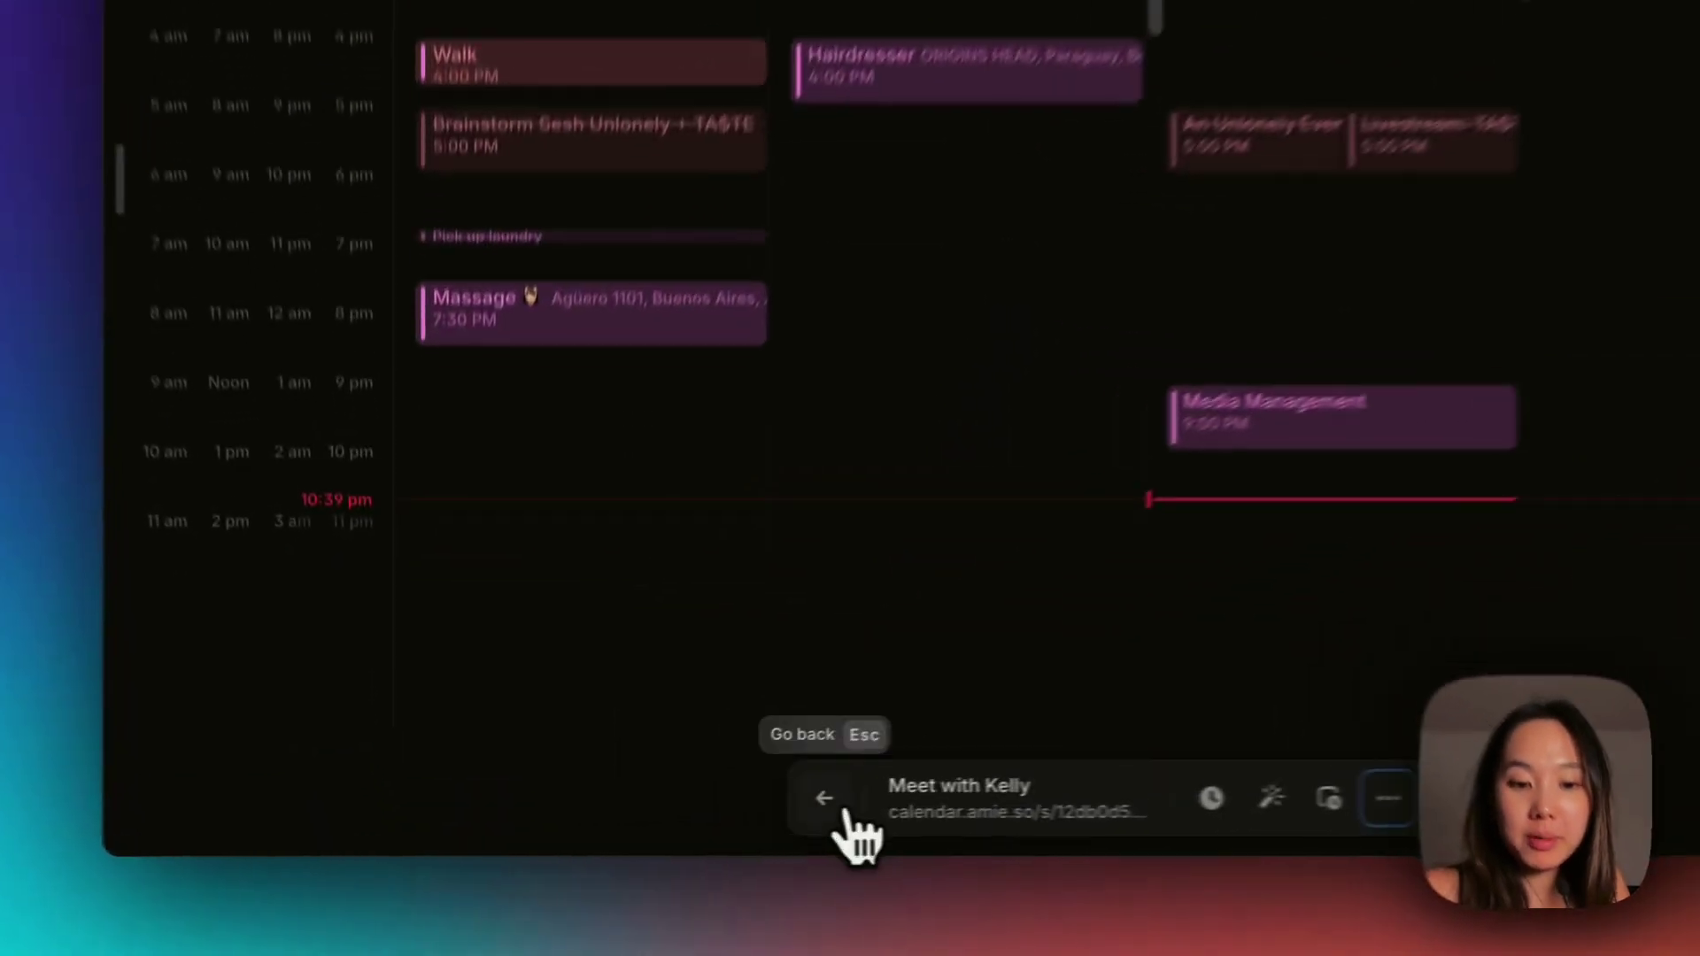
# Leave the share link editor and examine the Spotify songs along Wednesday 26's timeline in day view.
pyautogui.click(828, 801)
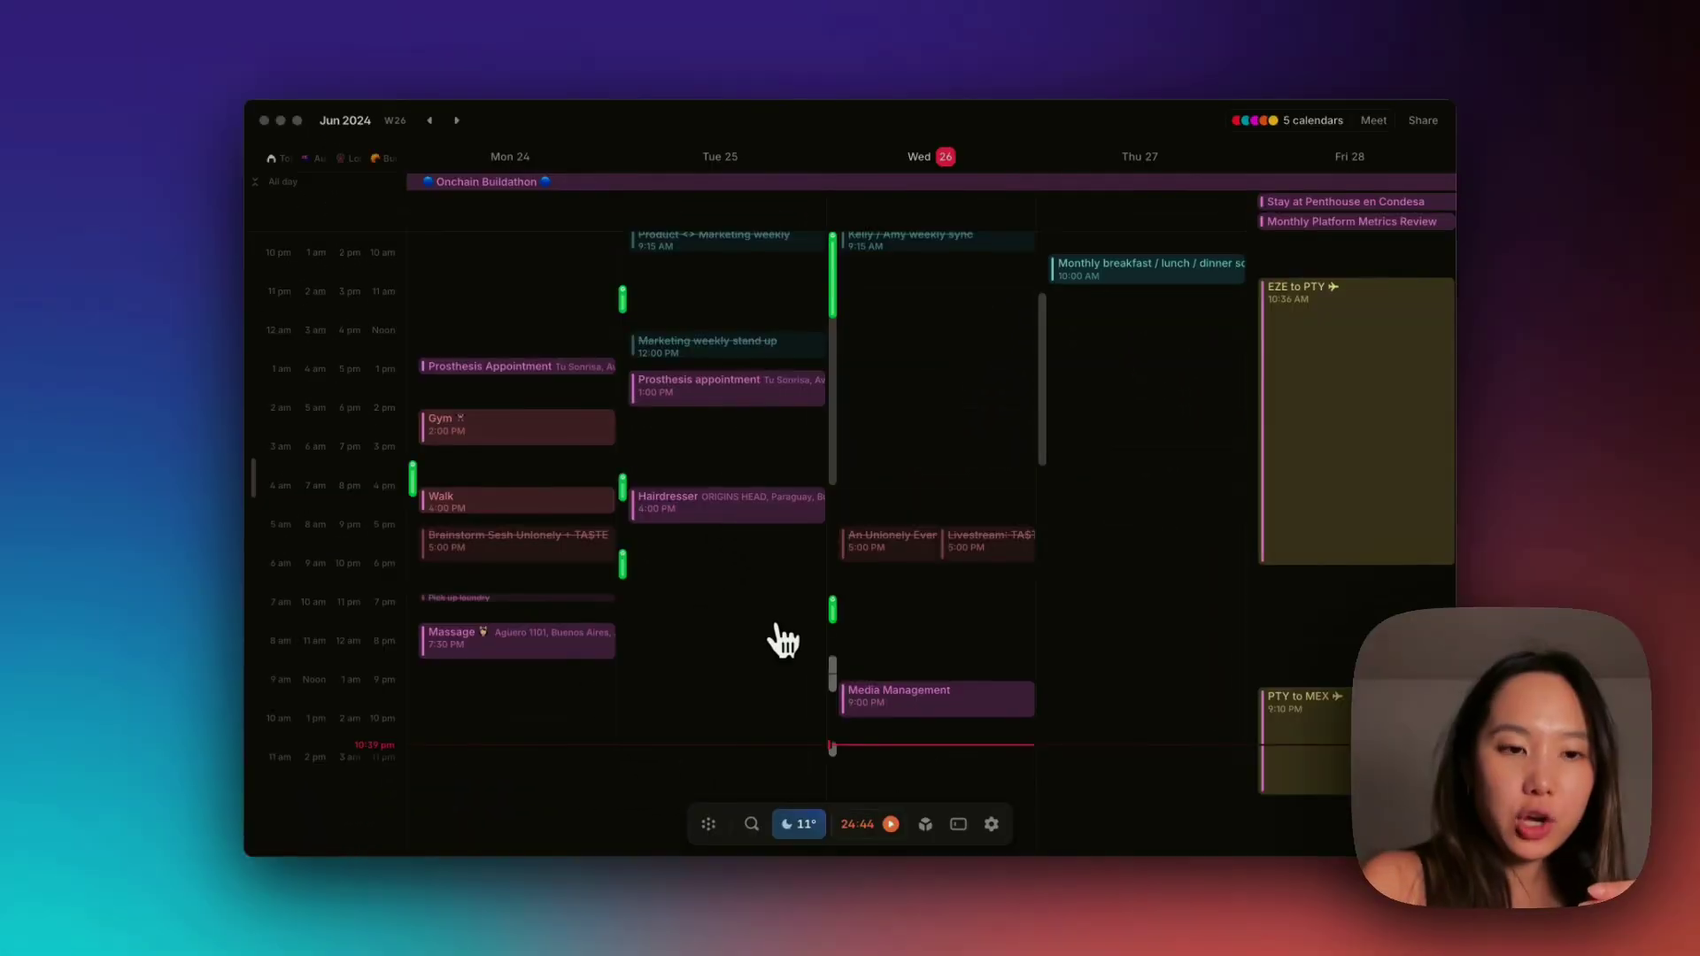
pyautogui.press('d')
pyautogui.scroll(1, 680, 447)
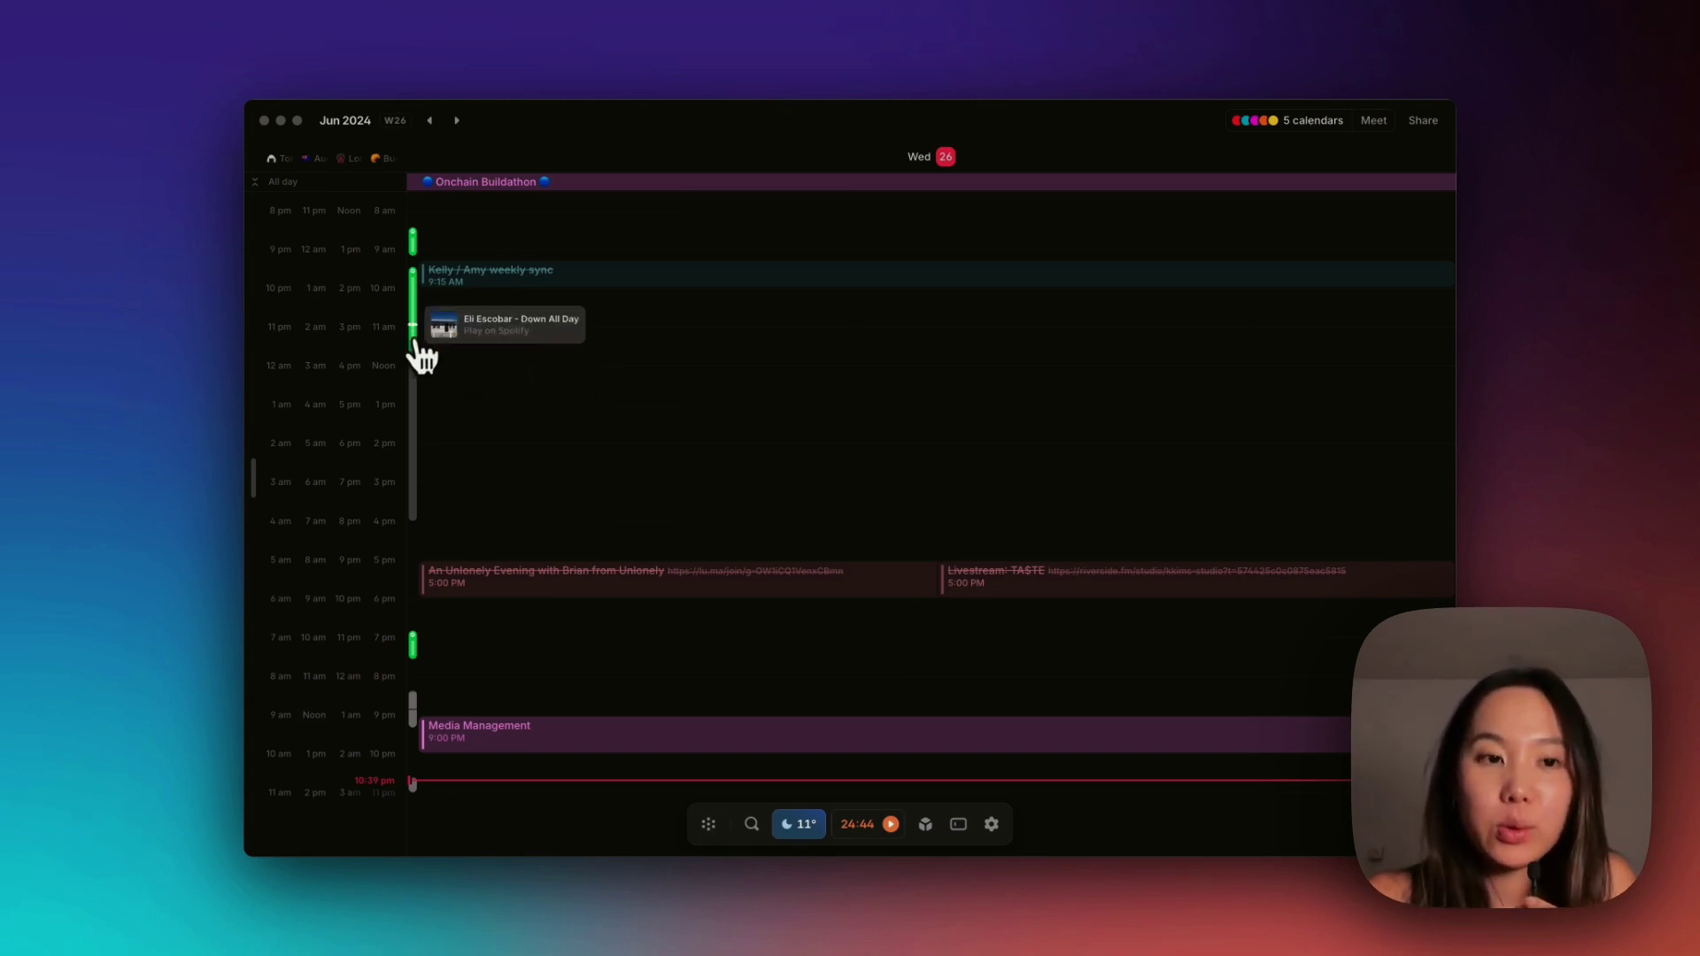
pyautogui.moveTo(417, 347)
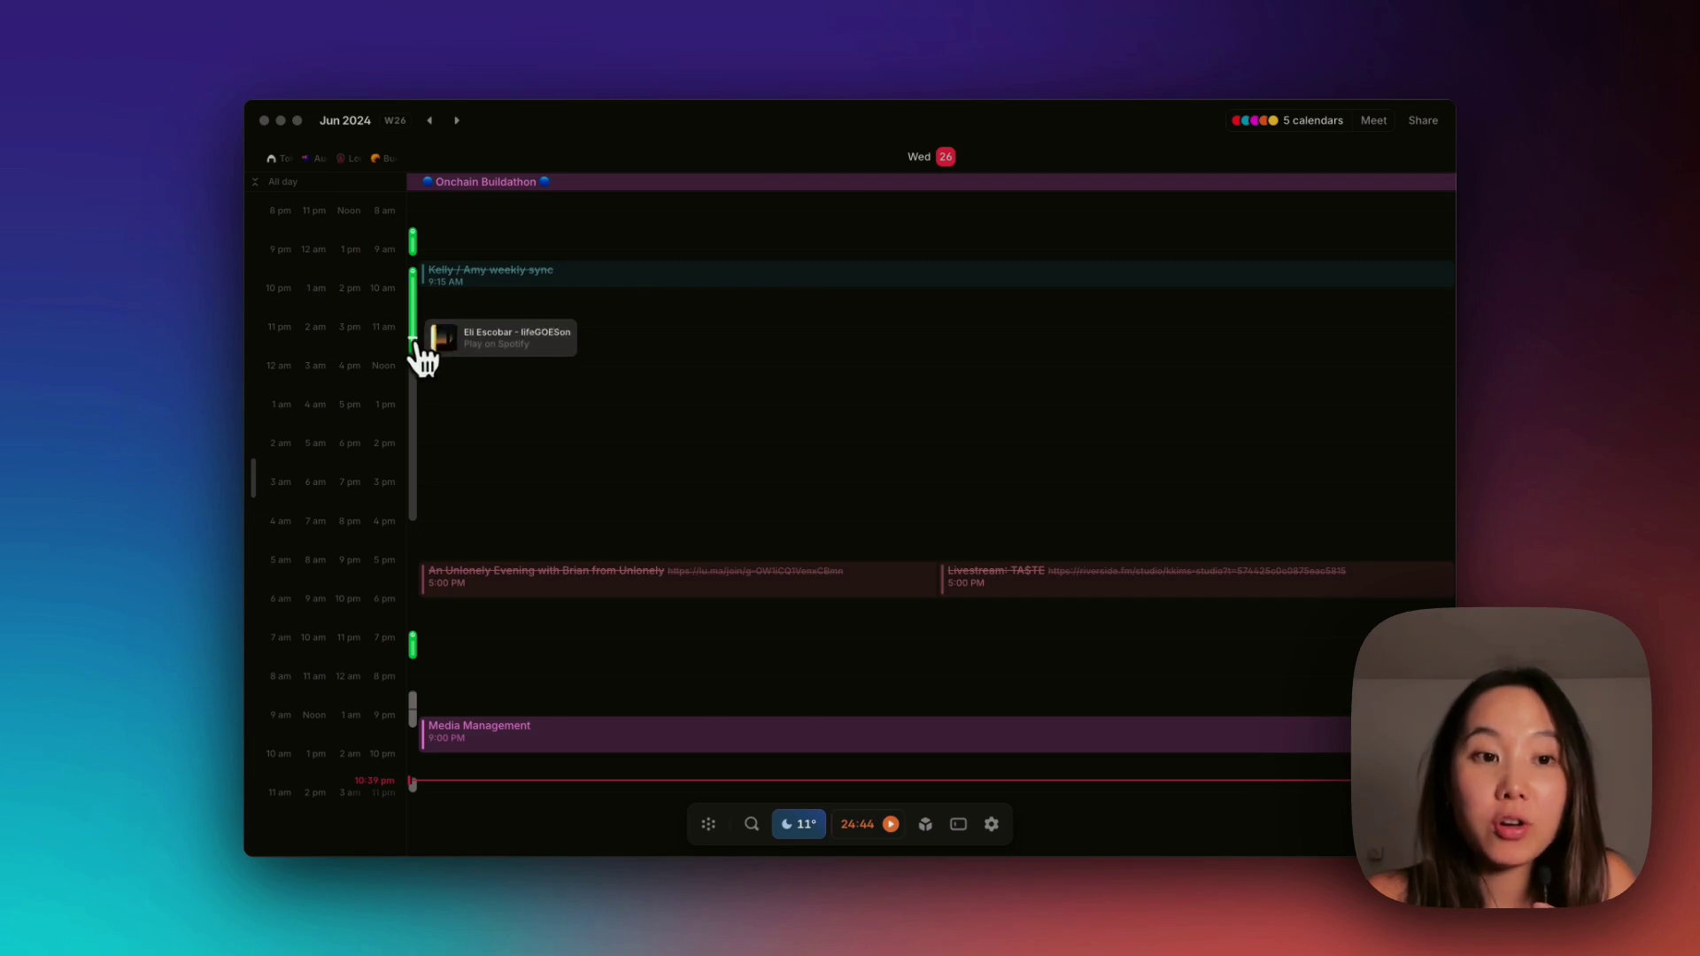